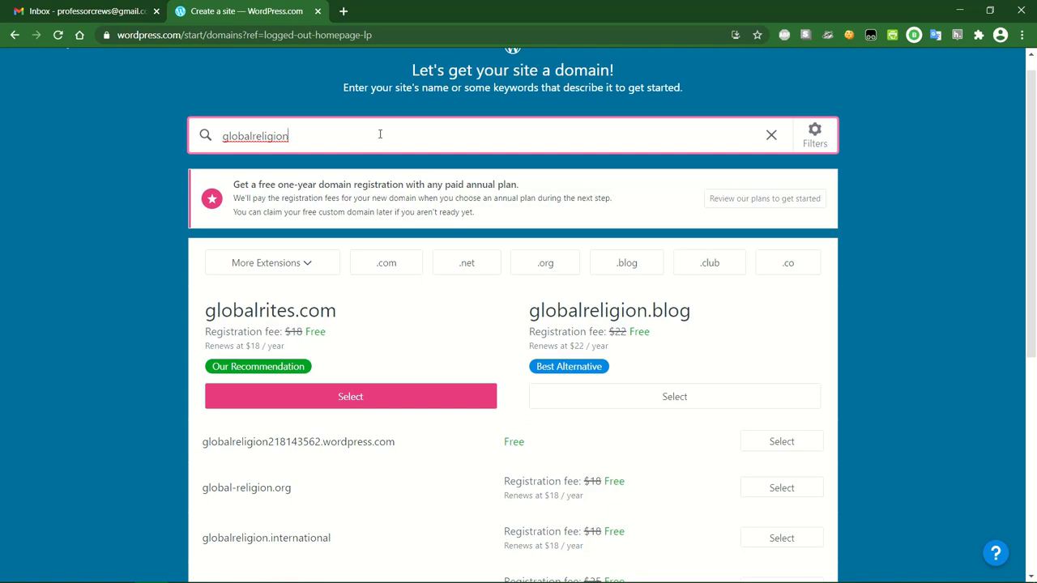
# Correct the domain search to 'teachingglobalreligions' and select the free teachingglobalreligions.wordpress.com address.
pyautogui.write('101')
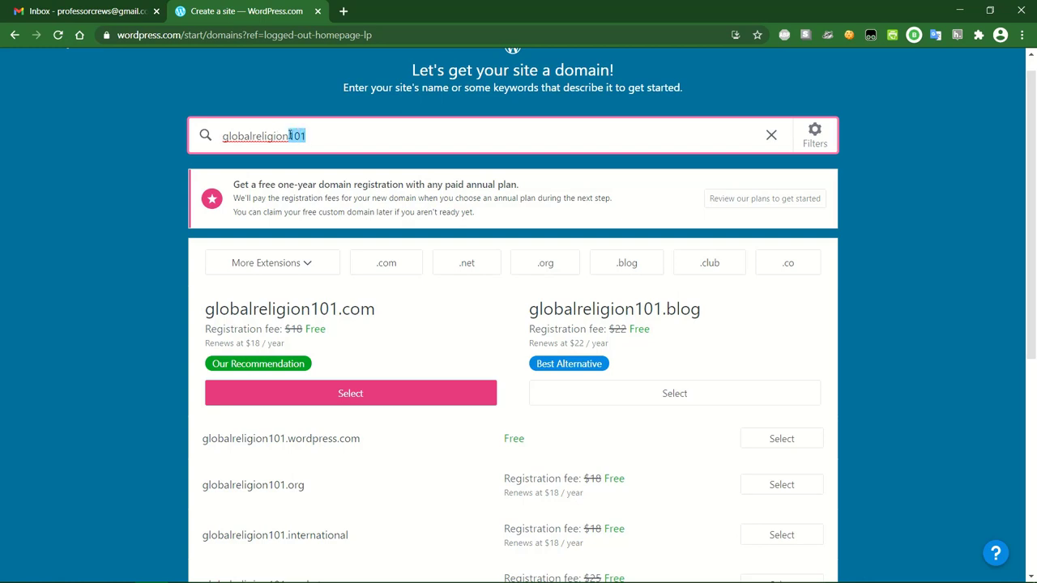
pyautogui.write('s')
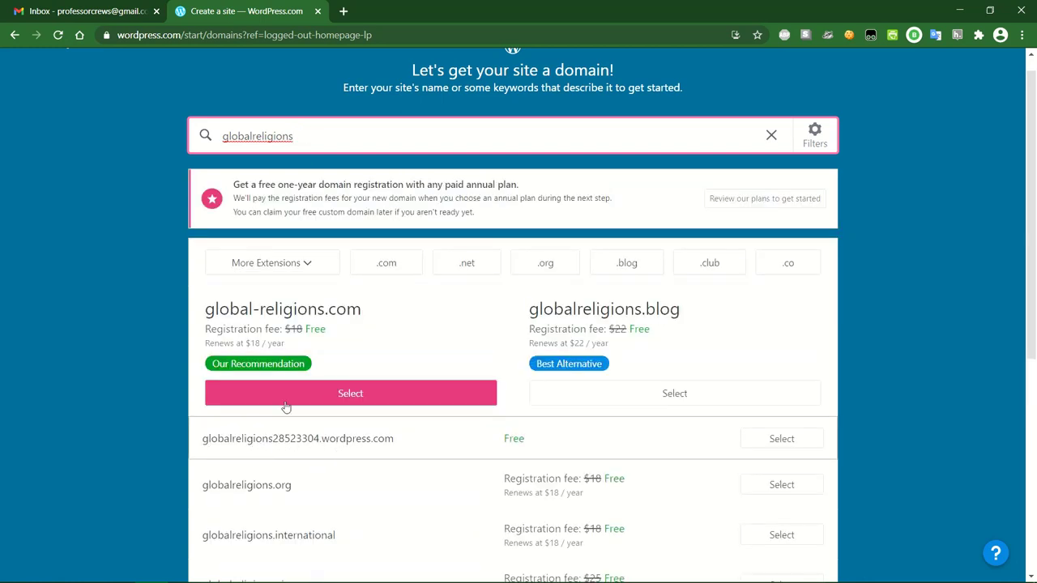
pyautogui.click(296, 136)
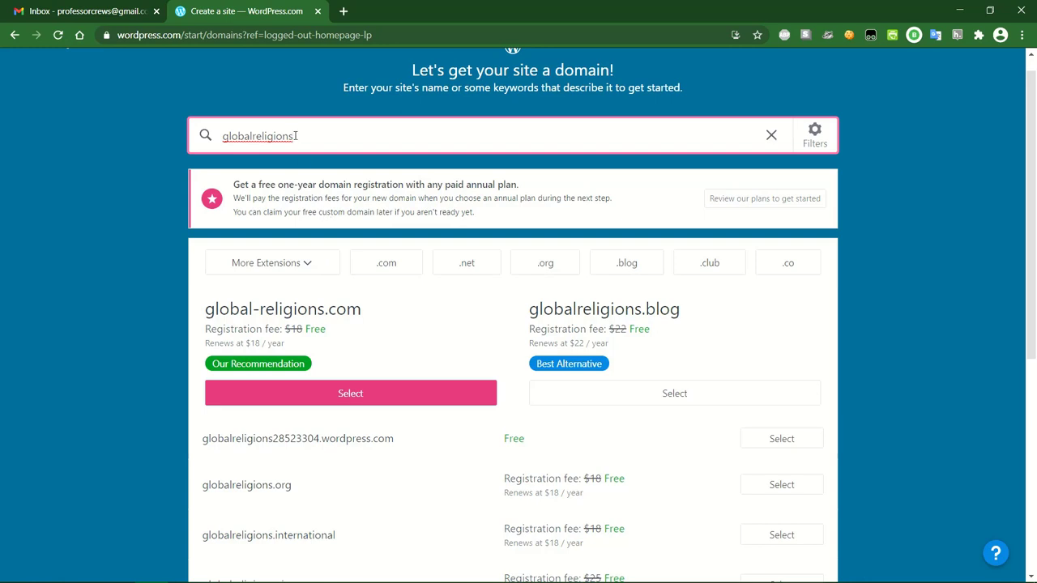
pyautogui.click(221, 136)
pyautogui.write('eaching')
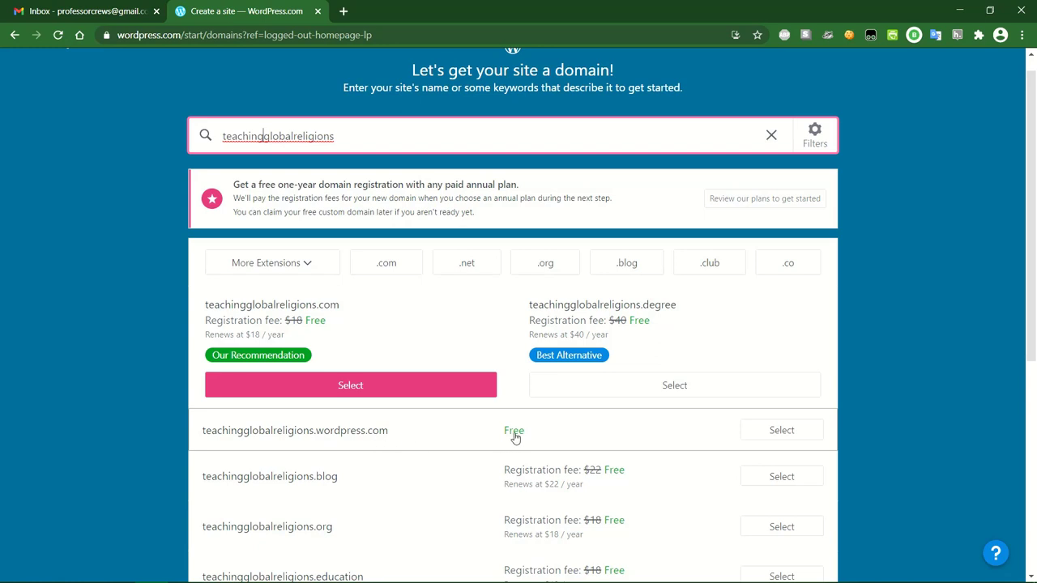
pyautogui.click(782, 436)
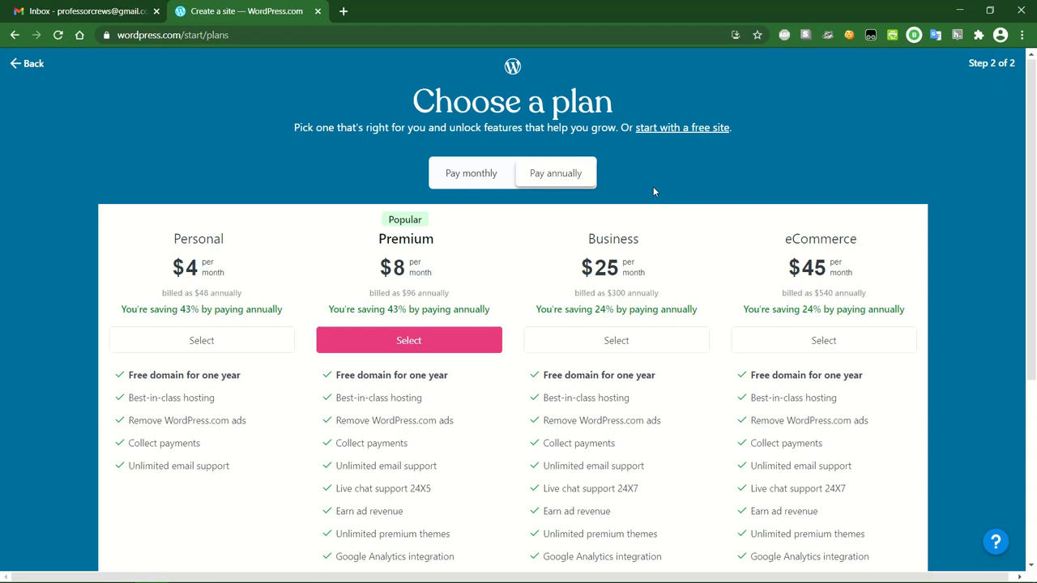
# Skip the Personal, Premium, Business and eCommerce plans and start with a free site.
pyautogui.moveTo(609, 128); pyautogui.dragTo(736, 127)
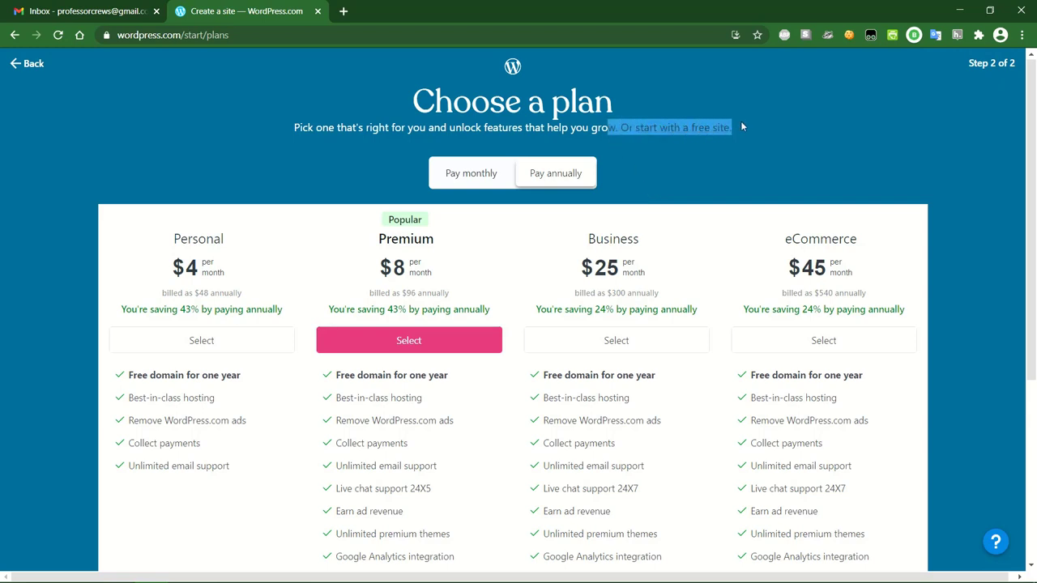
pyautogui.click(710, 148)
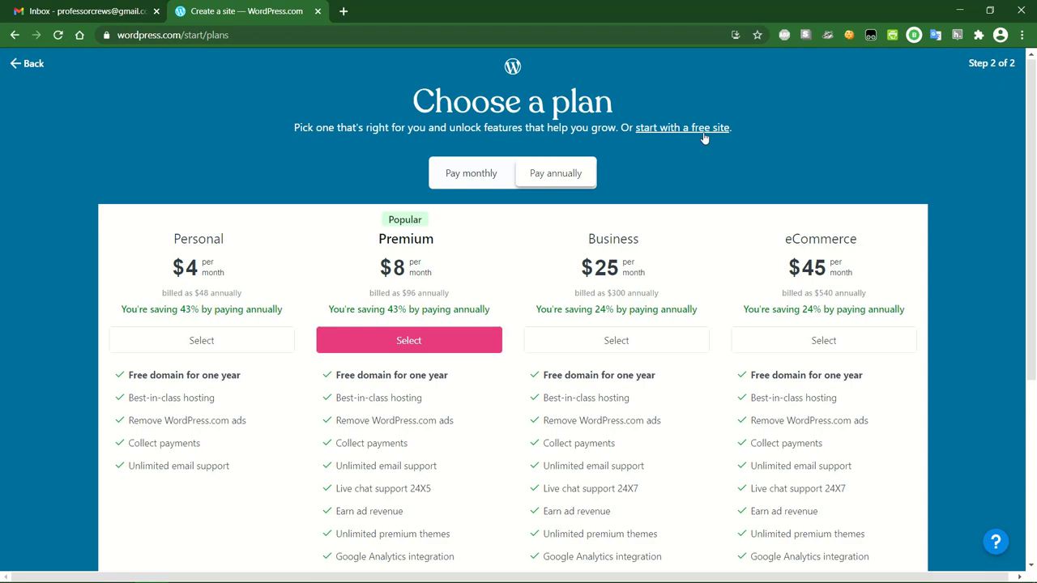
pyautogui.click(704, 138)
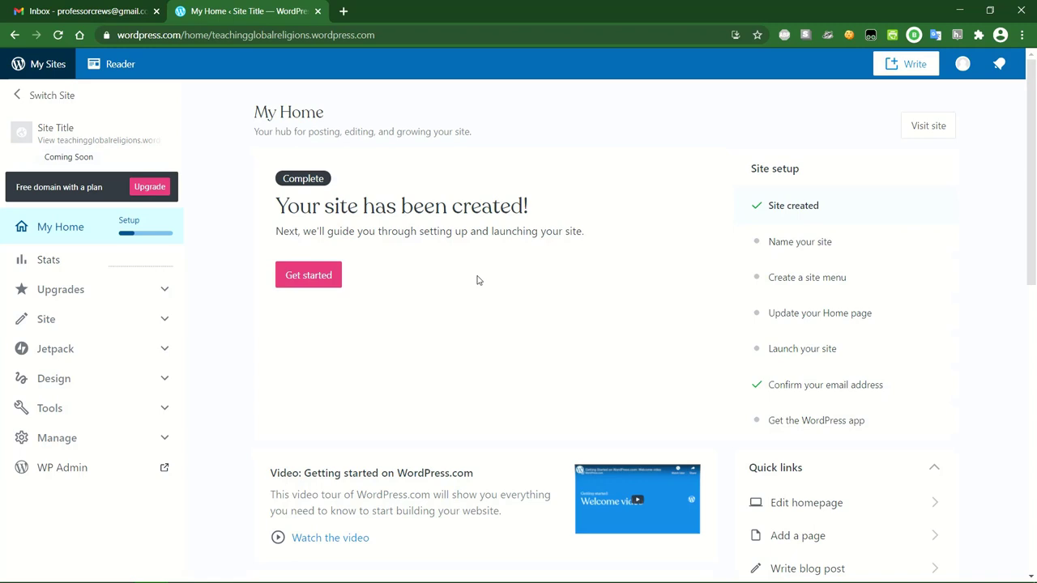
# Set the site title 'Teaching Global Religions' and tagline 'A class about global religions', then save settings.
pyautogui.click(308, 276)
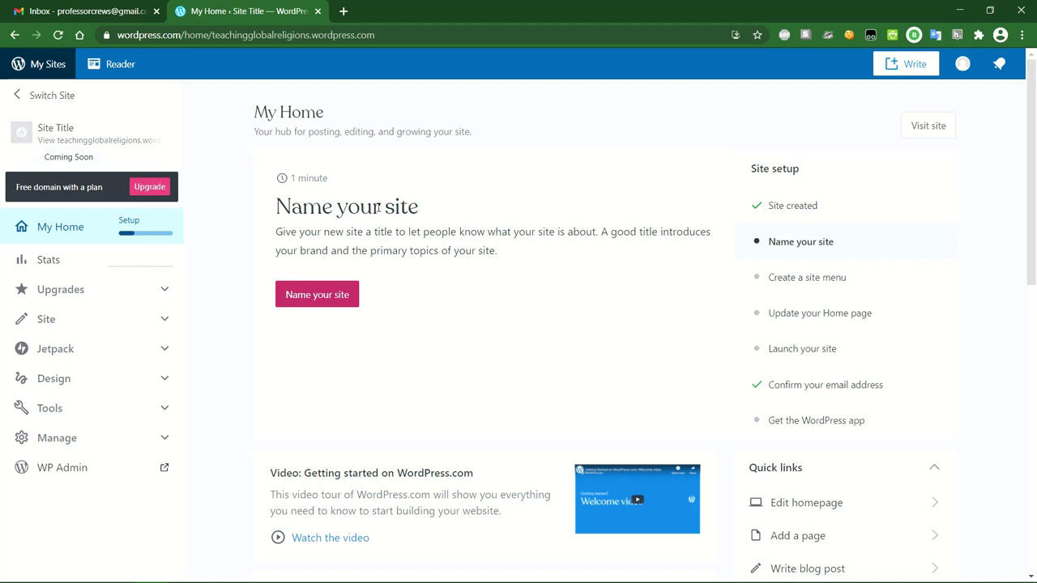
pyautogui.click(309, 296)
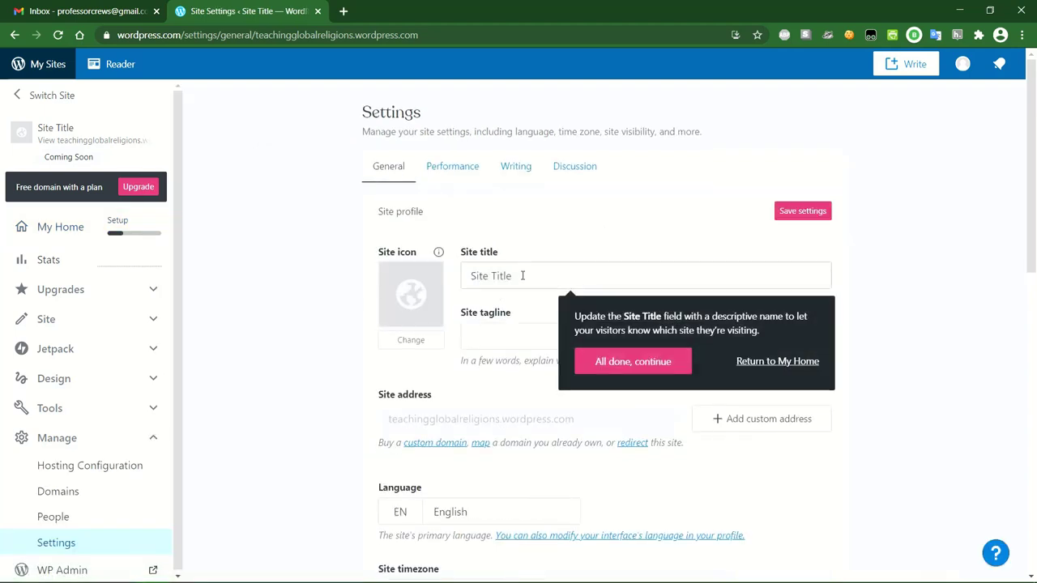
pyautogui.moveTo(522, 275); pyautogui.dragTo(465, 275)
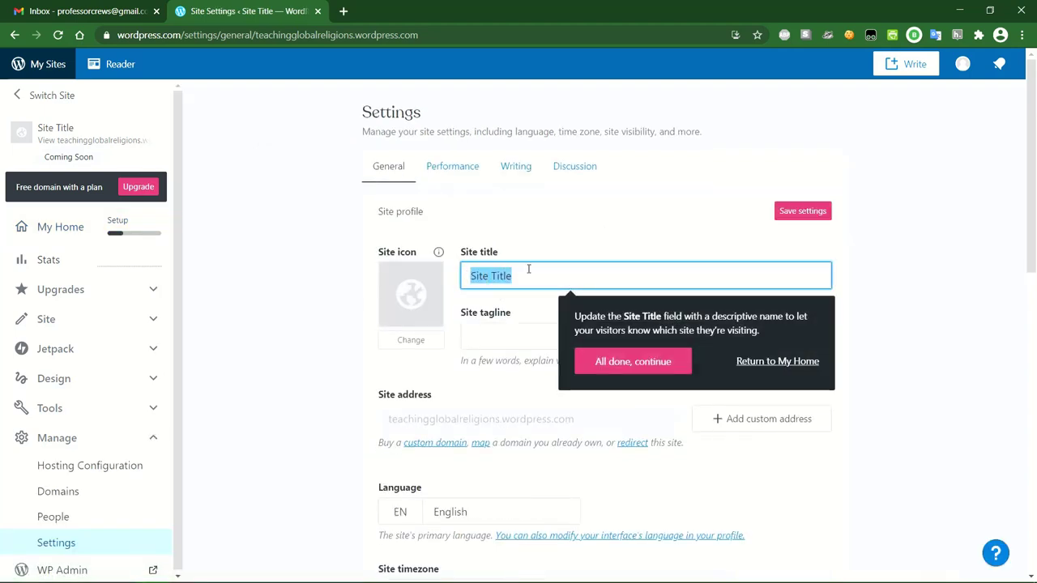
pyautogui.write('Teaching Global Religions')
pyautogui.click(516, 335)
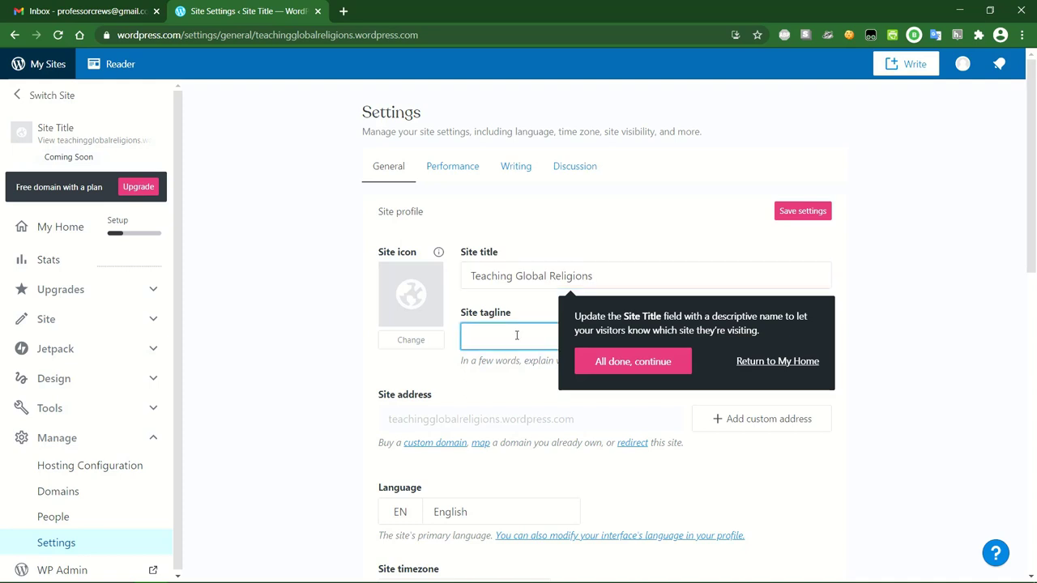
pyautogui.write('A class about glob')
pyautogui.click(659, 366)
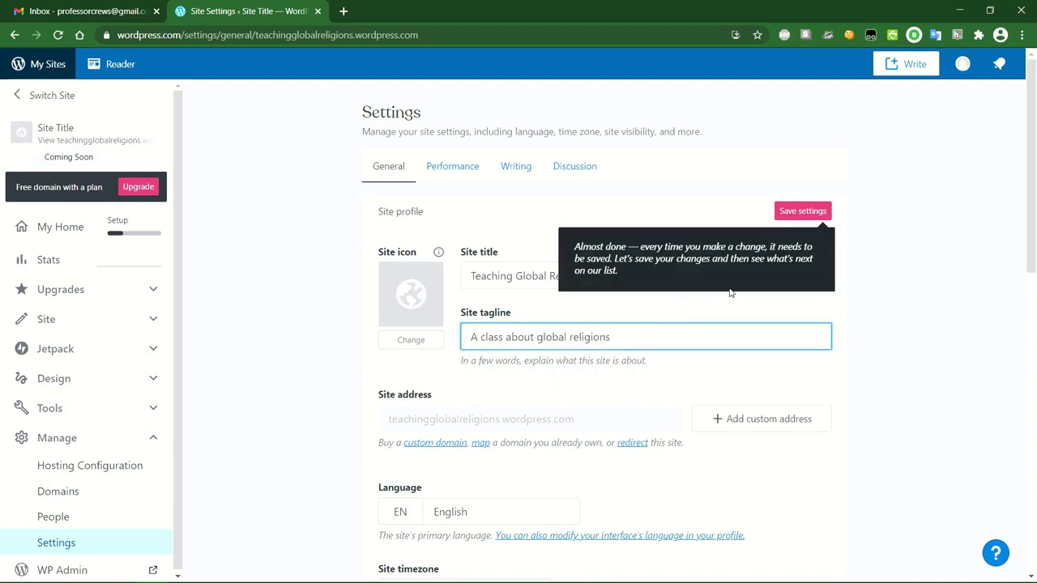
pyautogui.click(822, 212)
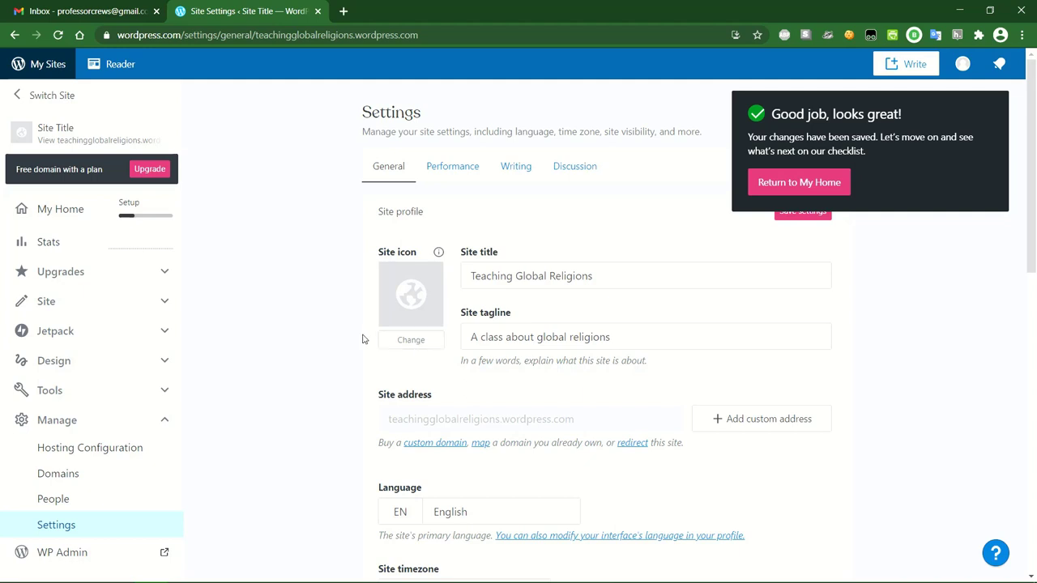
# Review the saved title and tagline on the General settings page, then return to My Home.
pyautogui.scroll(-1, 363, 340)
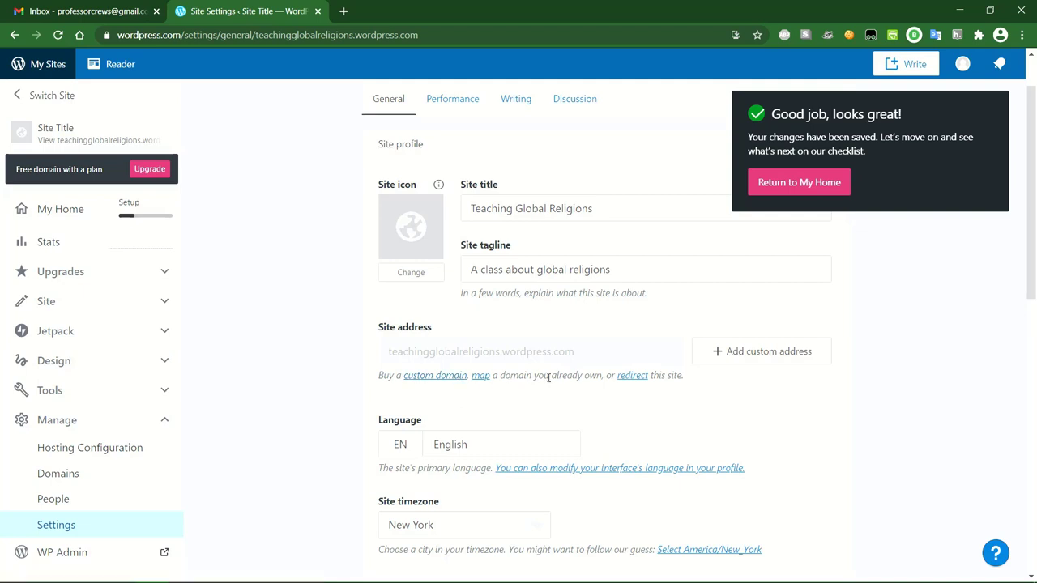
pyautogui.scroll(-1, 537, 413)
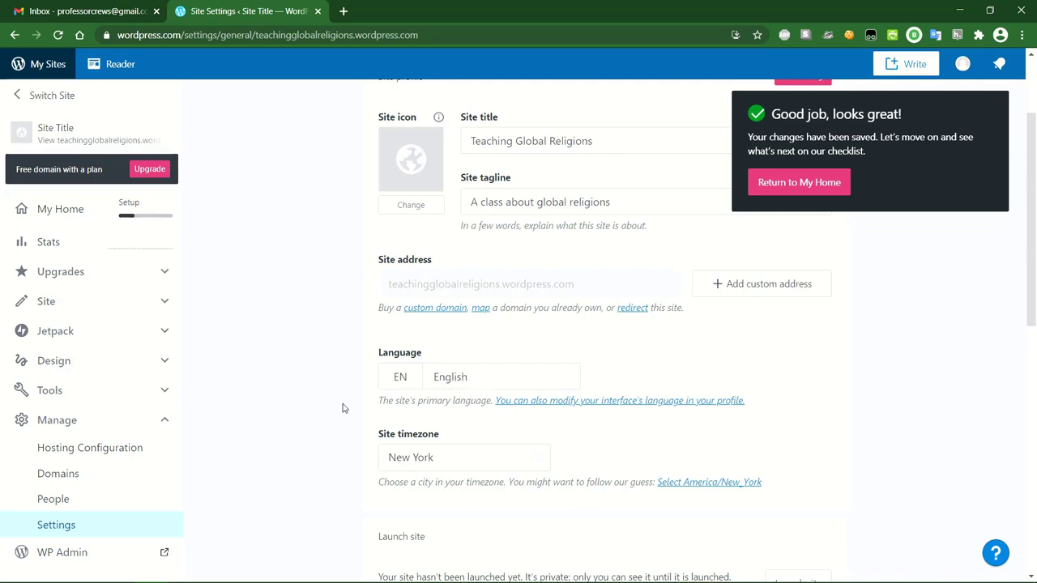
pyautogui.scroll(-1, 348, 402)
pyautogui.scroll(3, 349, 401)
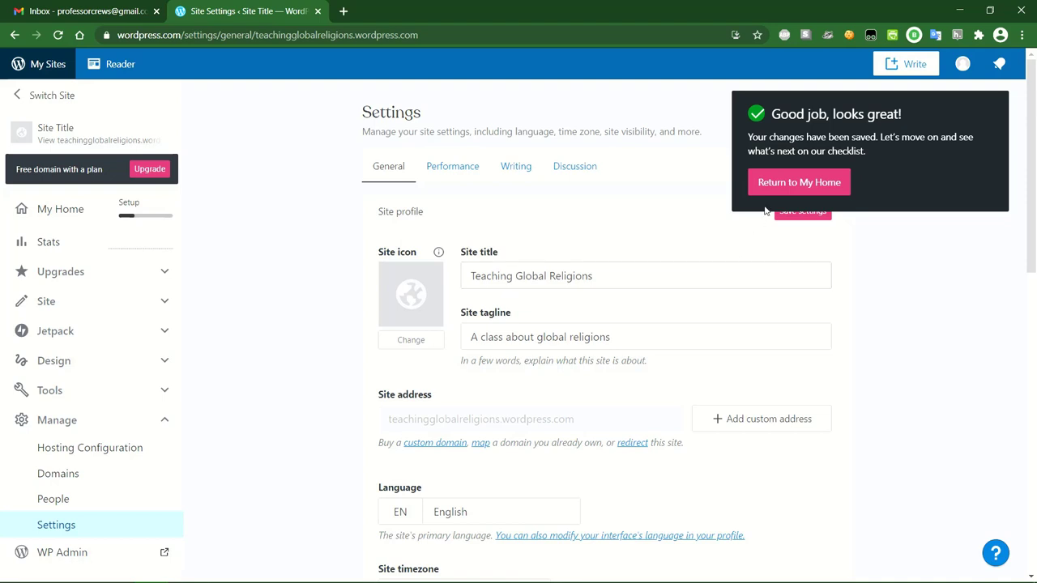
pyautogui.click(827, 185)
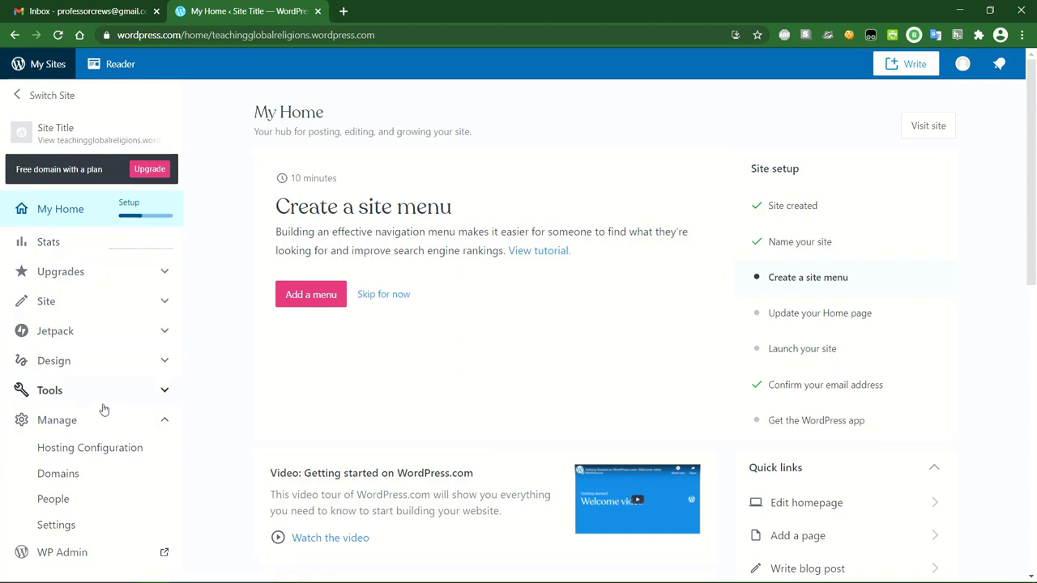
# Open the WP Admin dashboard in a new tab from the sidebar's Manage section.
pyautogui.click(102, 427)
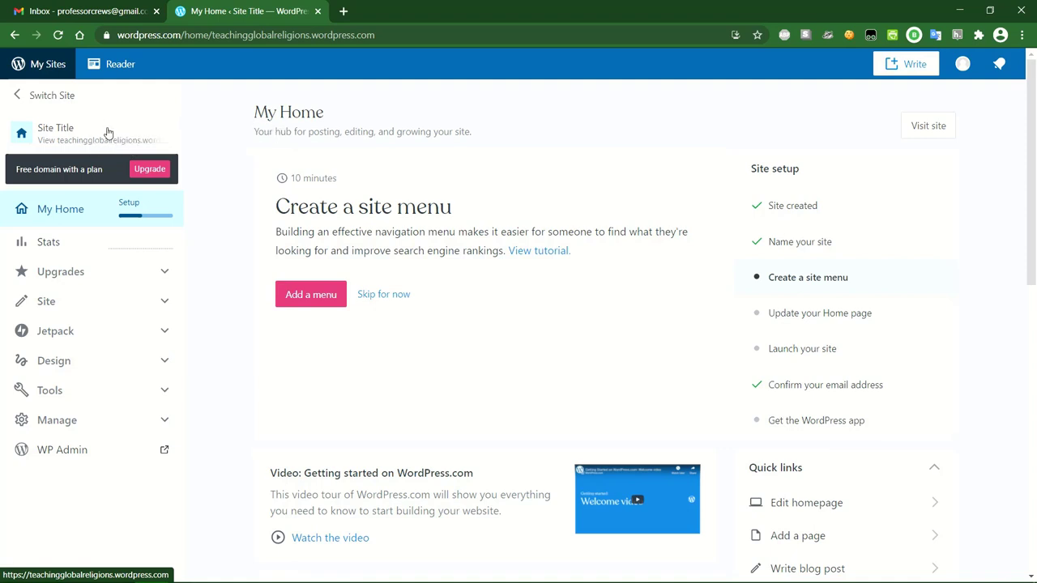
pyautogui.click(111, 422)
pyautogui.scroll(-1, 113, 426)
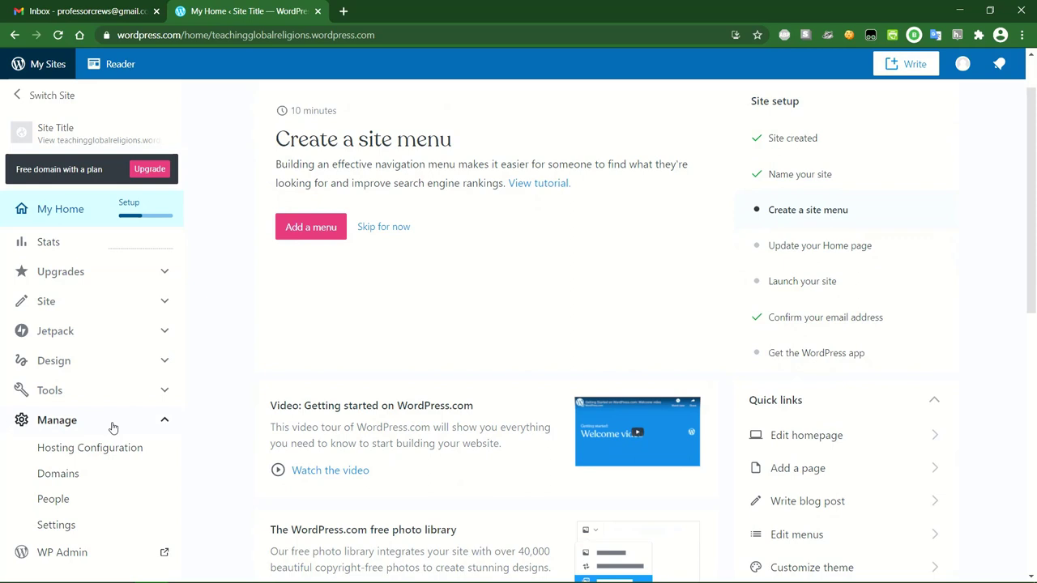
pyautogui.click(113, 422)
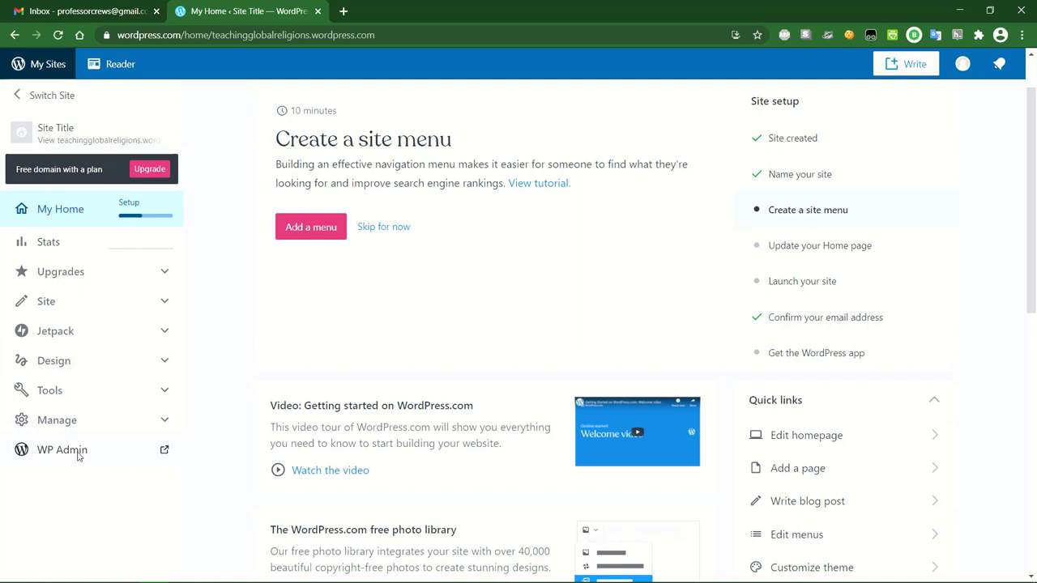
pyautogui.click(77, 455)
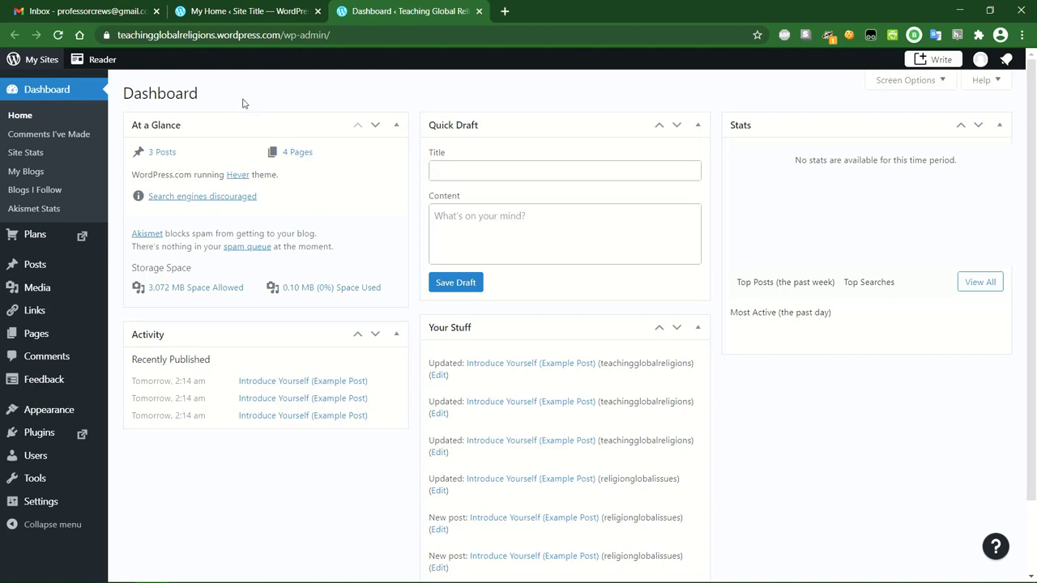
# From the My Home tab, preview the live Teaching Global Religions site.
pyautogui.click(247, 11)
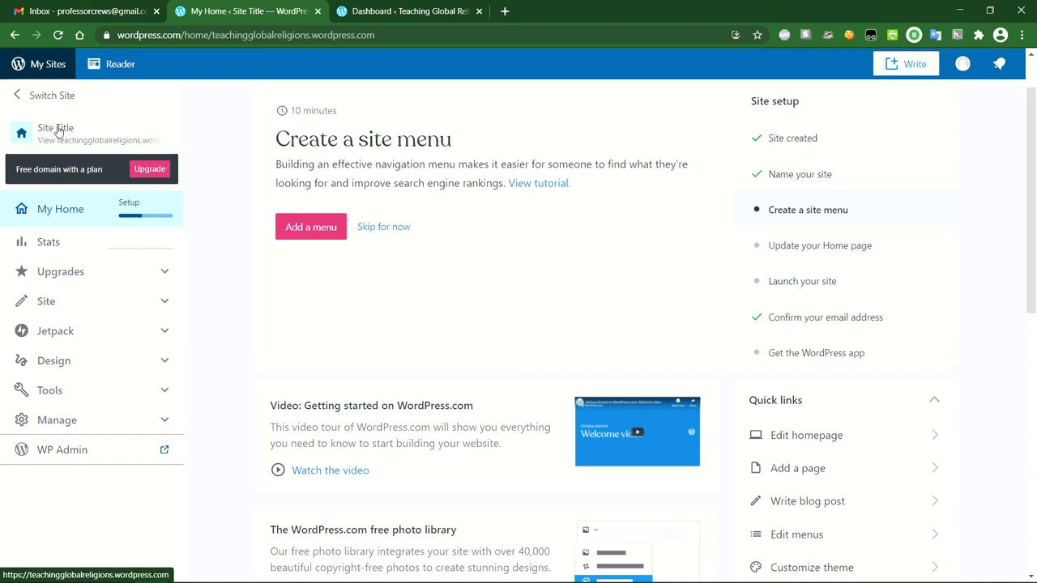
pyautogui.click(59, 132)
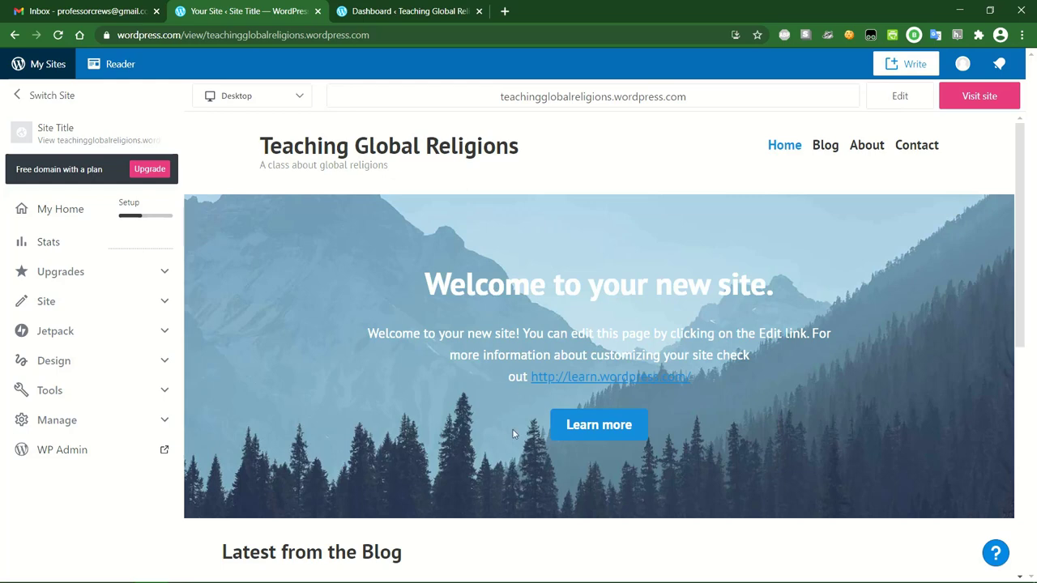
# Scroll through the site preview, then switch to the WP Admin Dashboard tab.
pyautogui.scroll(-3, 447, 408)
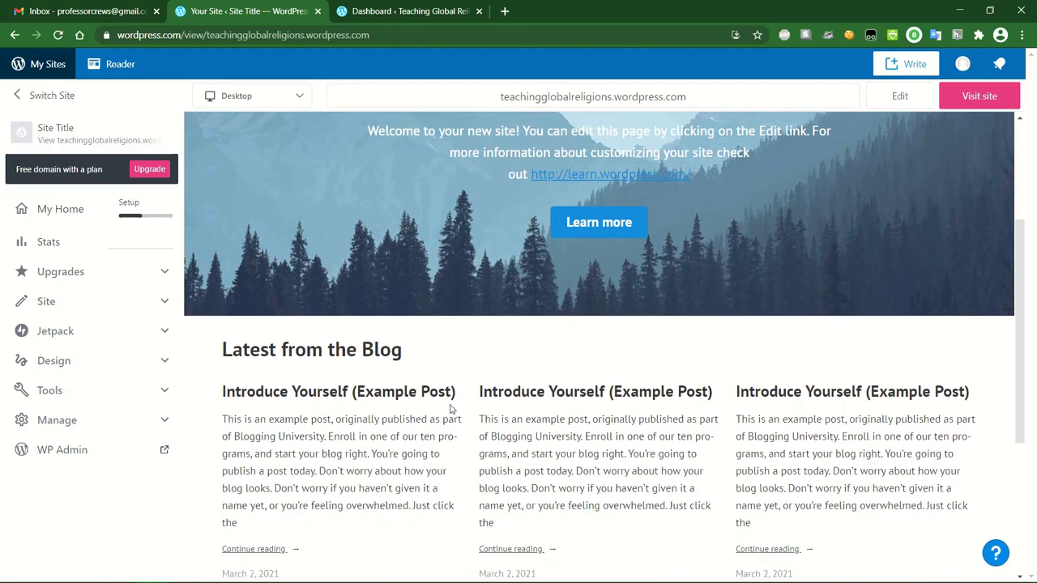
pyautogui.scroll(-1, 553, 423)
pyautogui.scroll(-3, 554, 426)
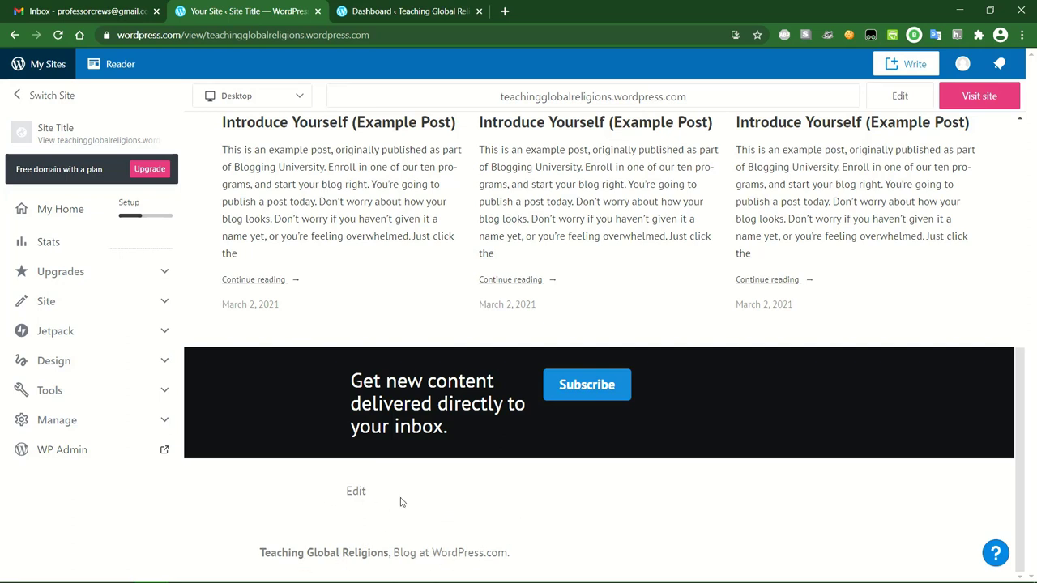
pyautogui.scroll(15, 427, 493)
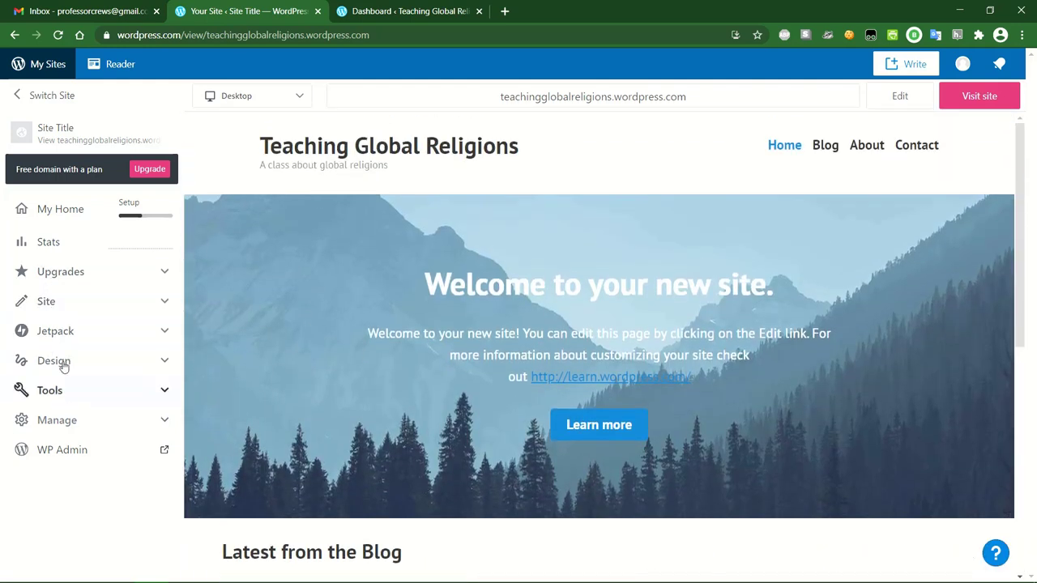
pyautogui.click(77, 302)
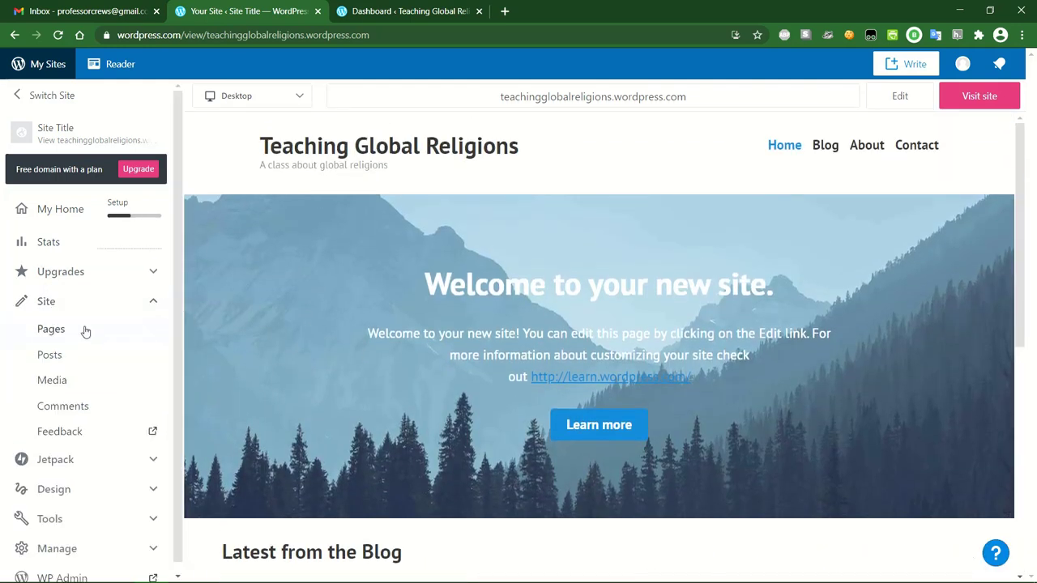
pyautogui.click(88, 307)
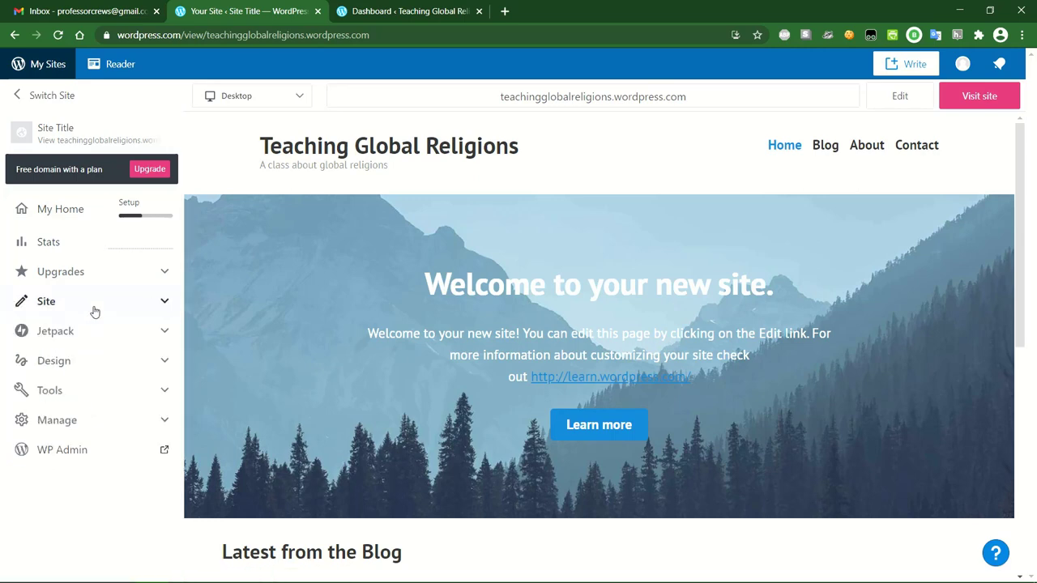
pyautogui.click(383, 15)
pyautogui.click(251, 11)
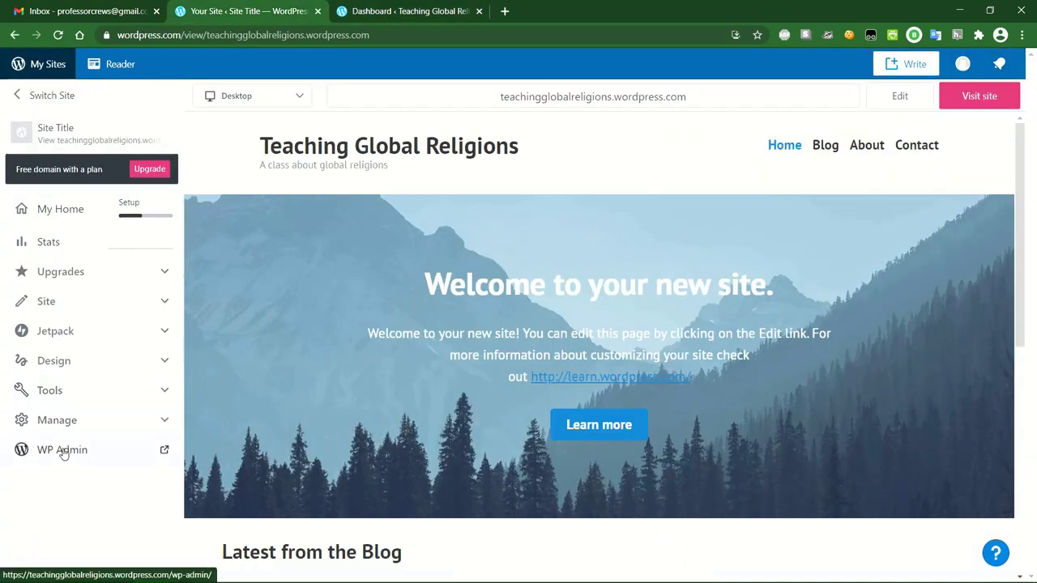
pyautogui.click(390, 8)
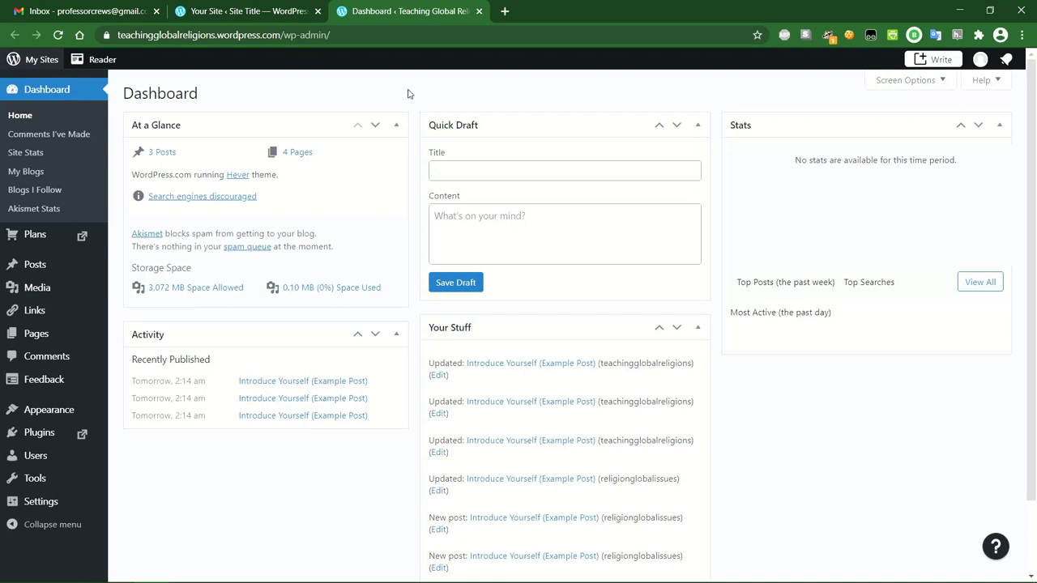
# Reload the preview at Home, then open Home — Front Page for editing from WP Admin Pages.
pyautogui.click(241, 11)
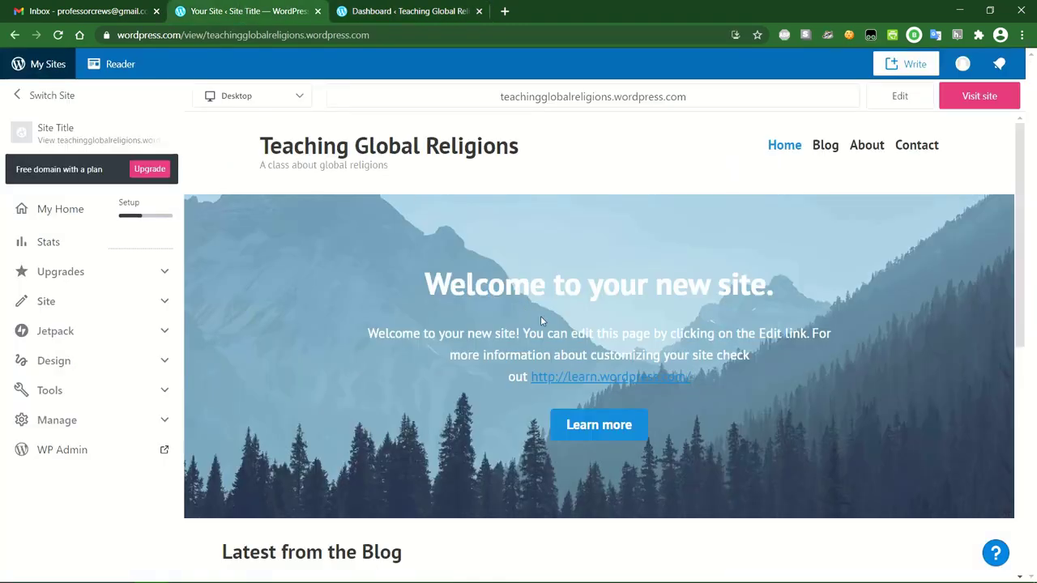
pyautogui.click(785, 147)
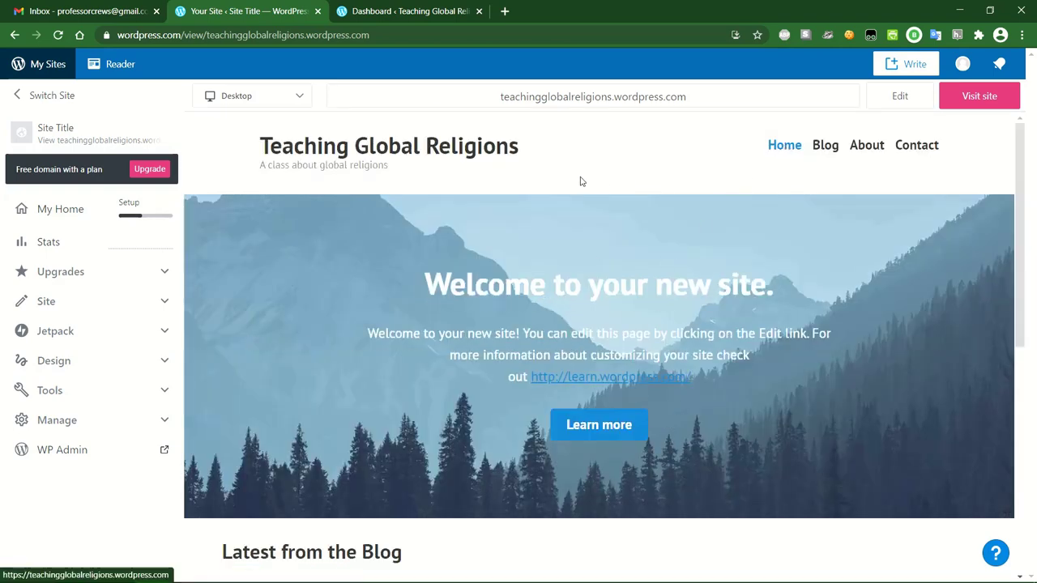
pyautogui.click(389, 11)
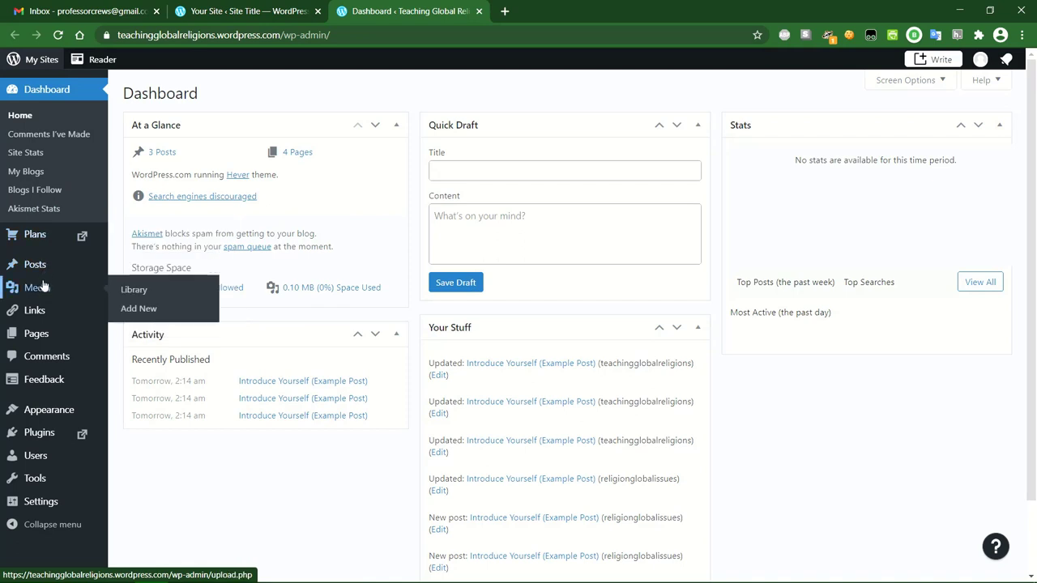
pyautogui.click(36, 336)
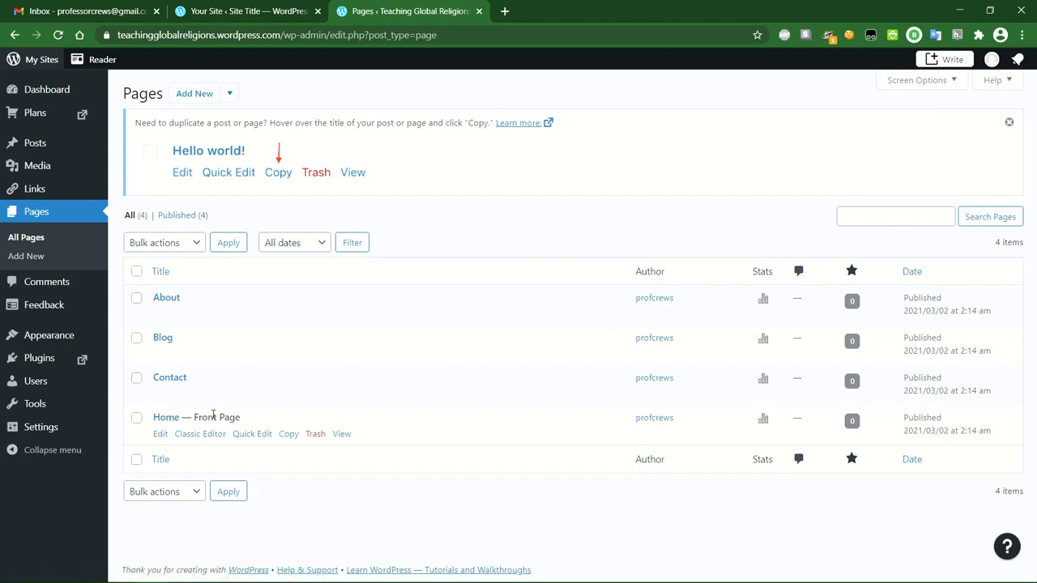
pyautogui.click(160, 435)
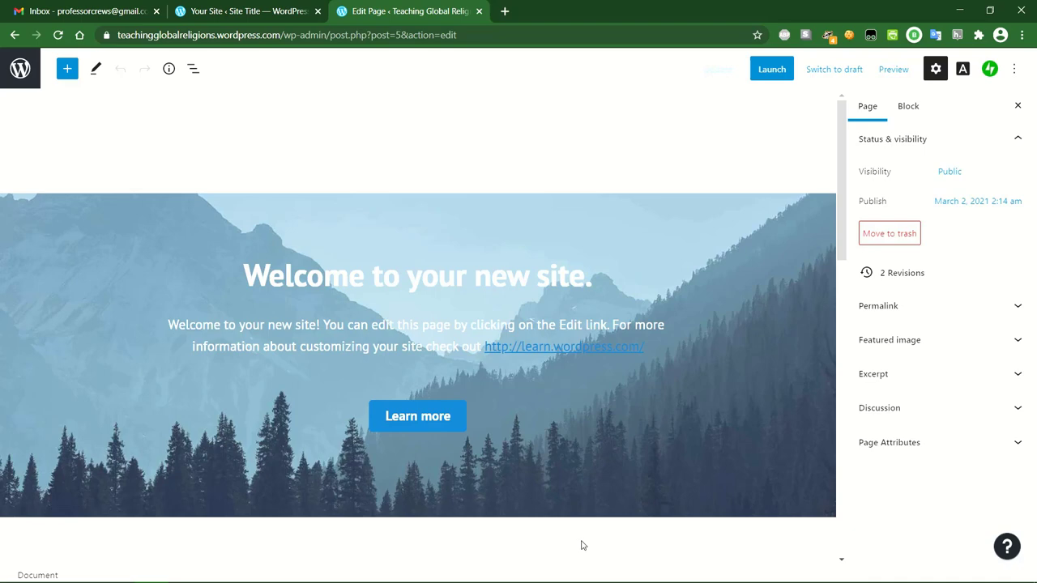
pyautogui.click(398, 297)
pyautogui.click(404, 364)
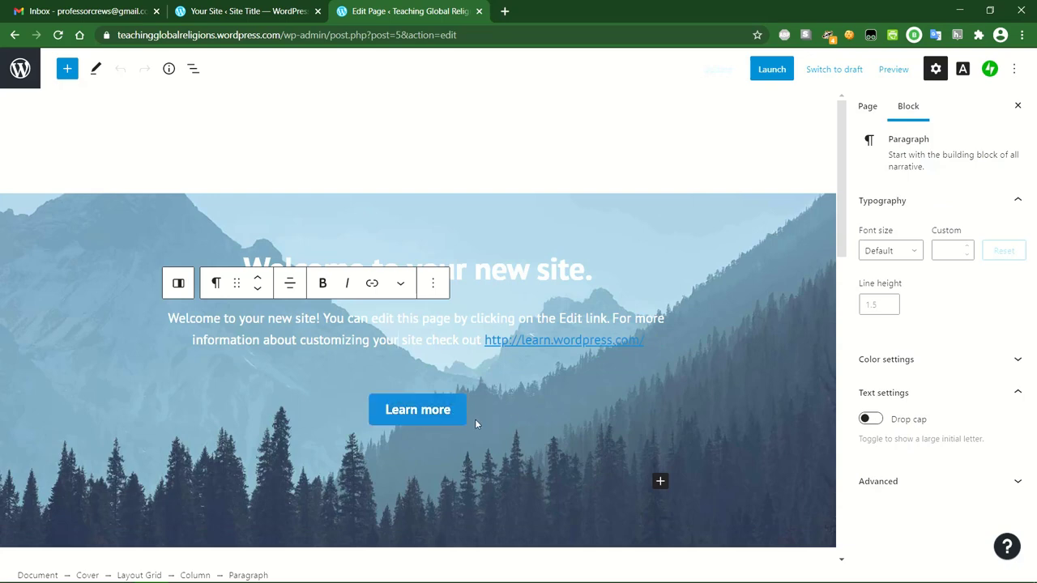
# Replace the cover's welcome heading with 'Religion and Global Issues'.
pyautogui.tripleClick(481, 271)
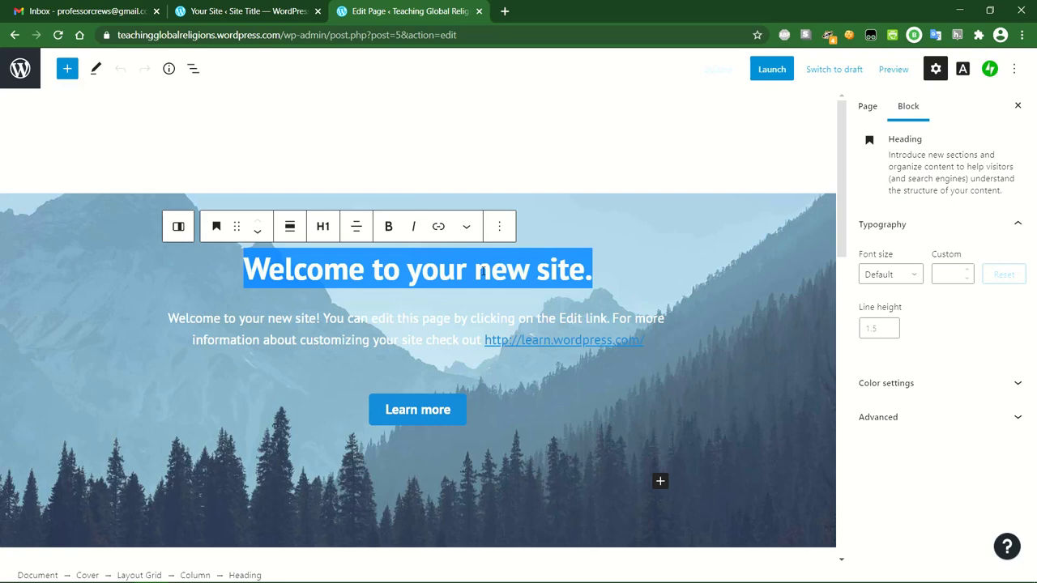
pyautogui.write('Religion and GLo')
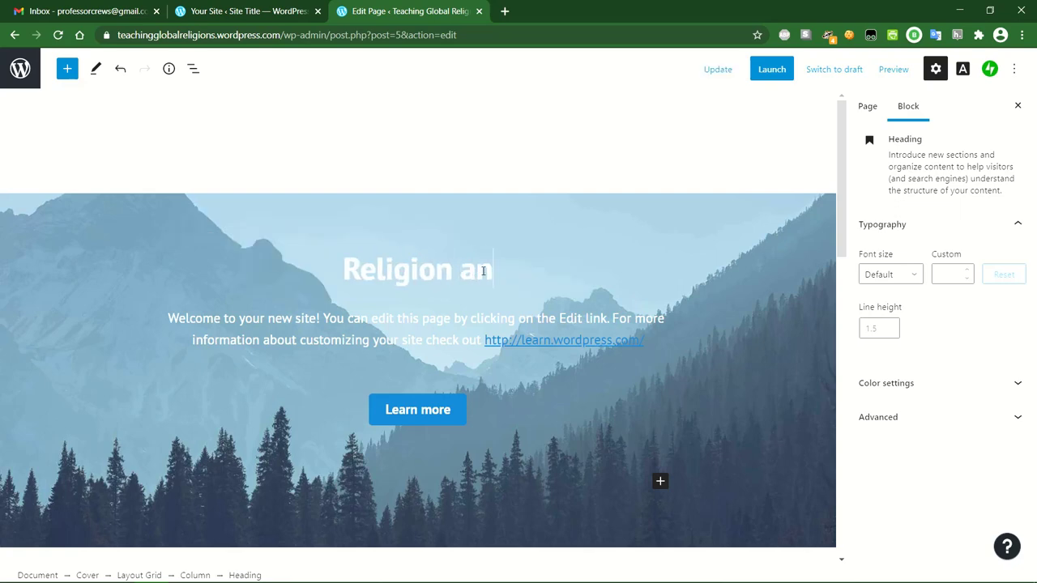
pyautogui.press('BackSpace')
pyautogui.press('BackSpace')
pyautogui.write('lo')
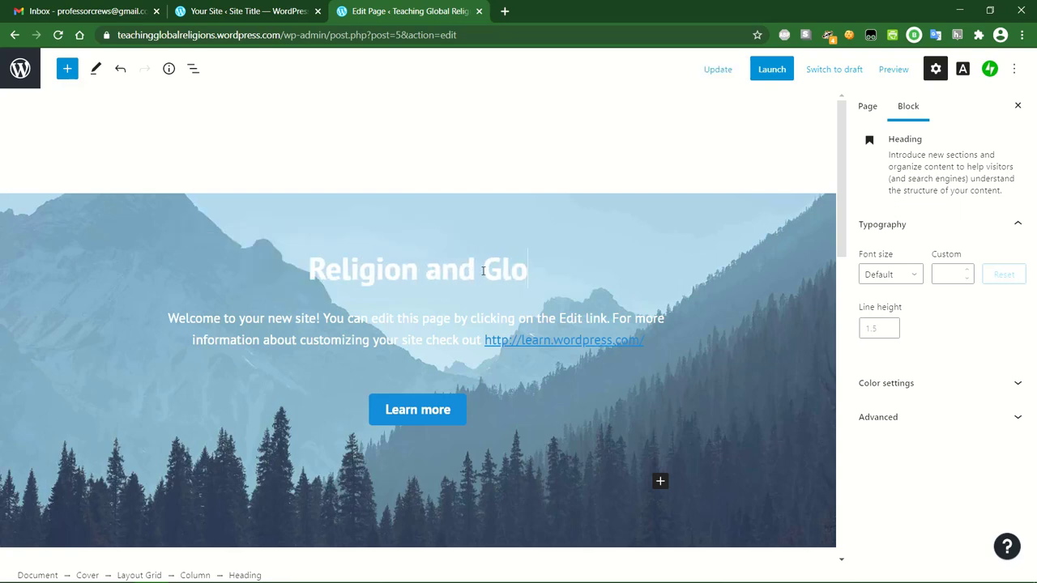
pyautogui.write('bal Issues')
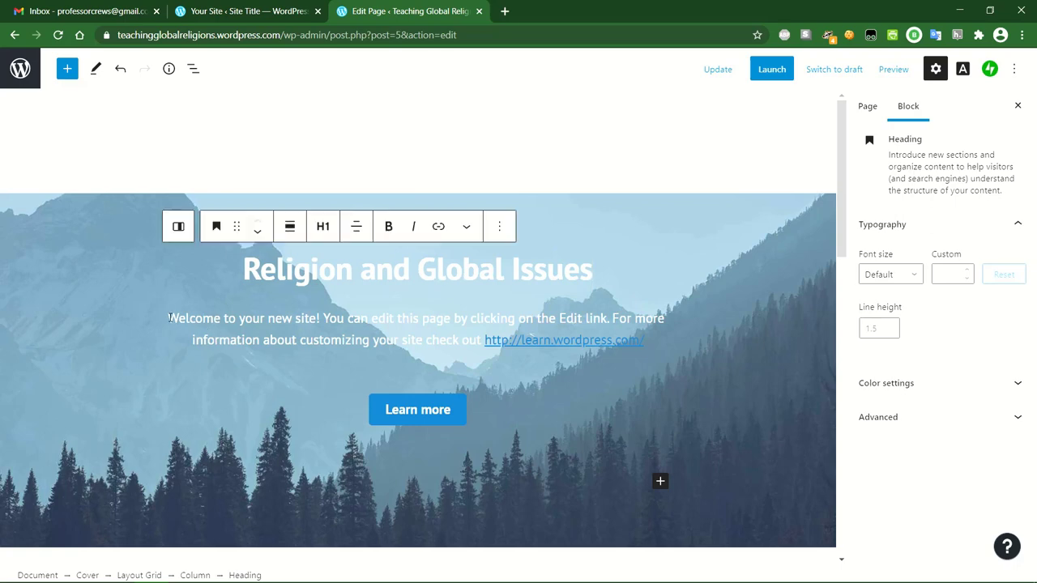
# Replace the cover paragraph with 'This is a class teaching about religion and global issues at University X.'.
pyautogui.moveTo(168, 318); pyautogui.dragTo(656, 332)
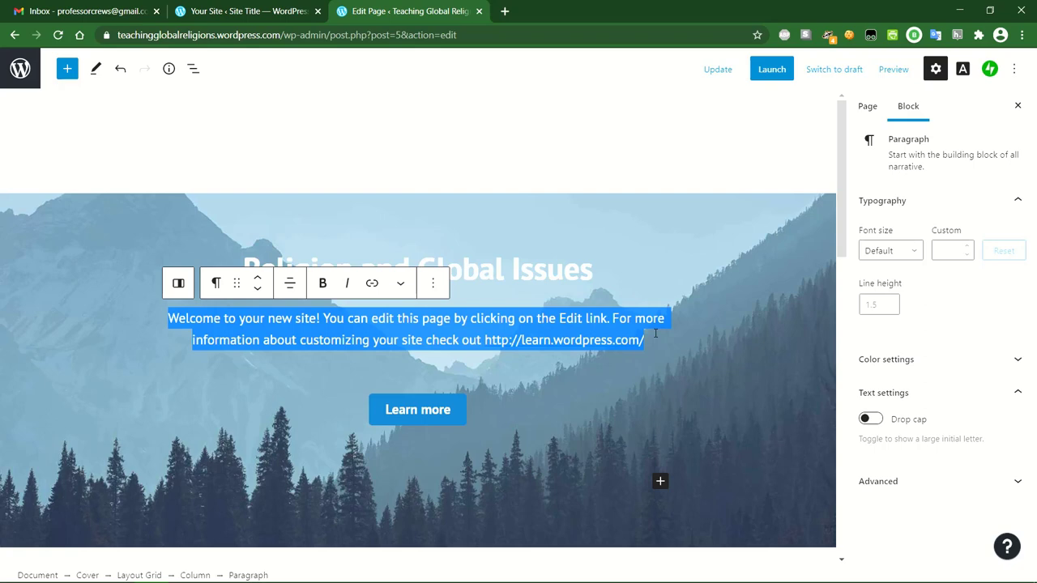
pyautogui.write('This')
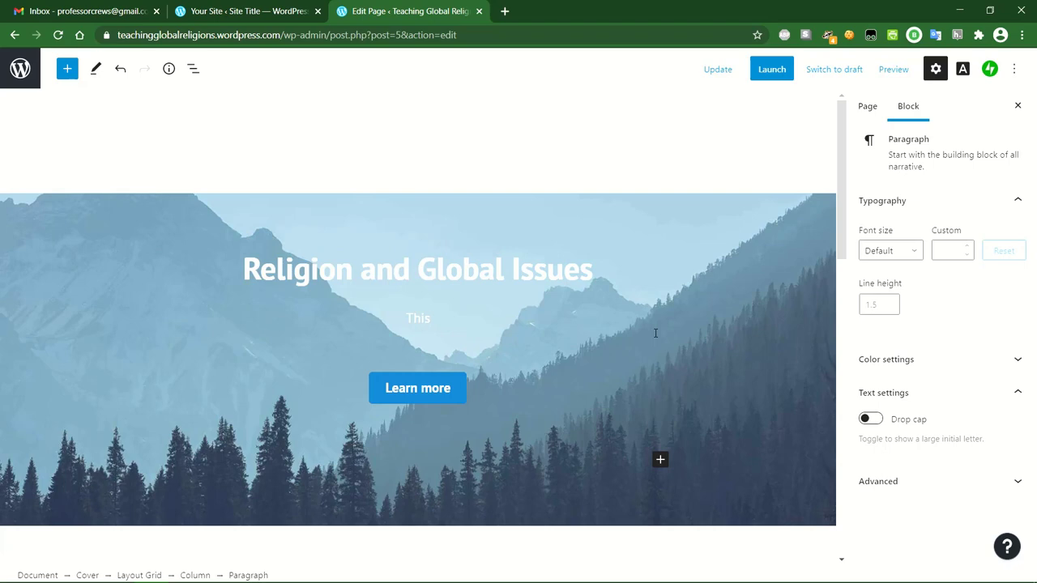
pyautogui.write(' is a class teaching ab out')
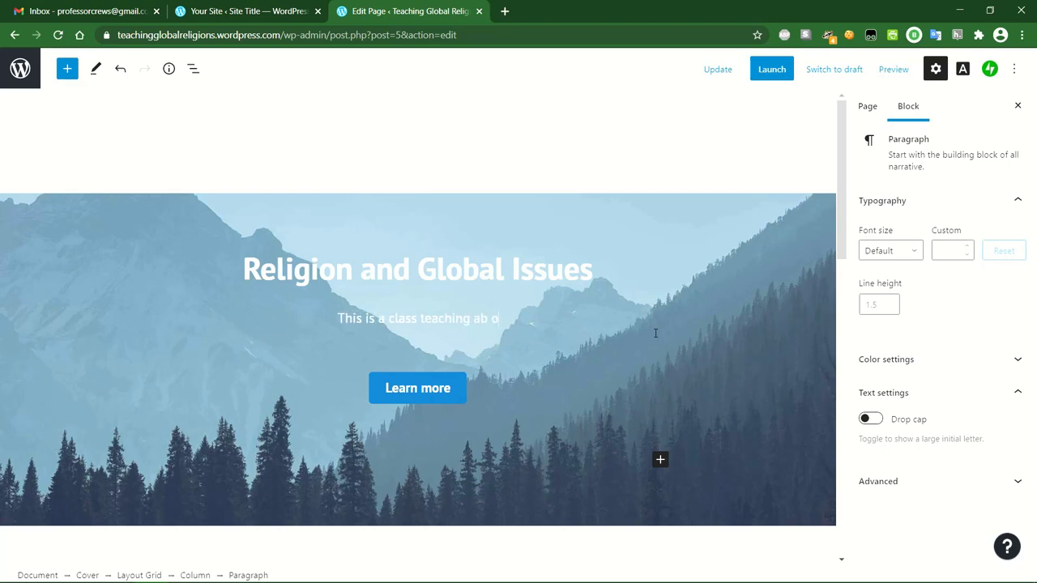
pyautogui.press('BackSpace')
pyautogui.press('BackSpace')
pyautogui.press('BackSpace')
pyautogui.press('BackSpace')
pyautogui.press('BackSpace')
pyautogui.write('out relig')
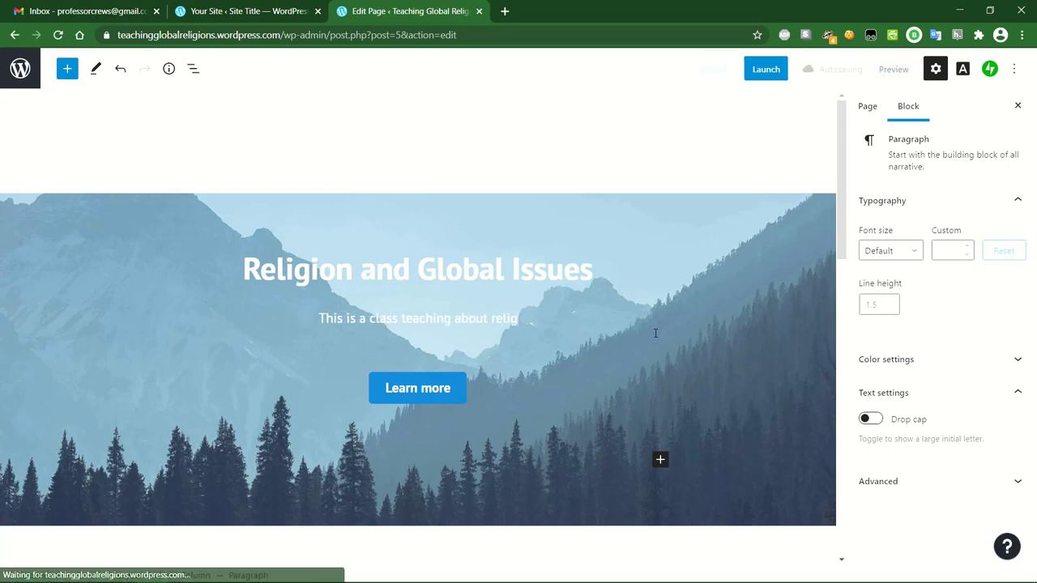
pyautogui.write('ion and global issue')
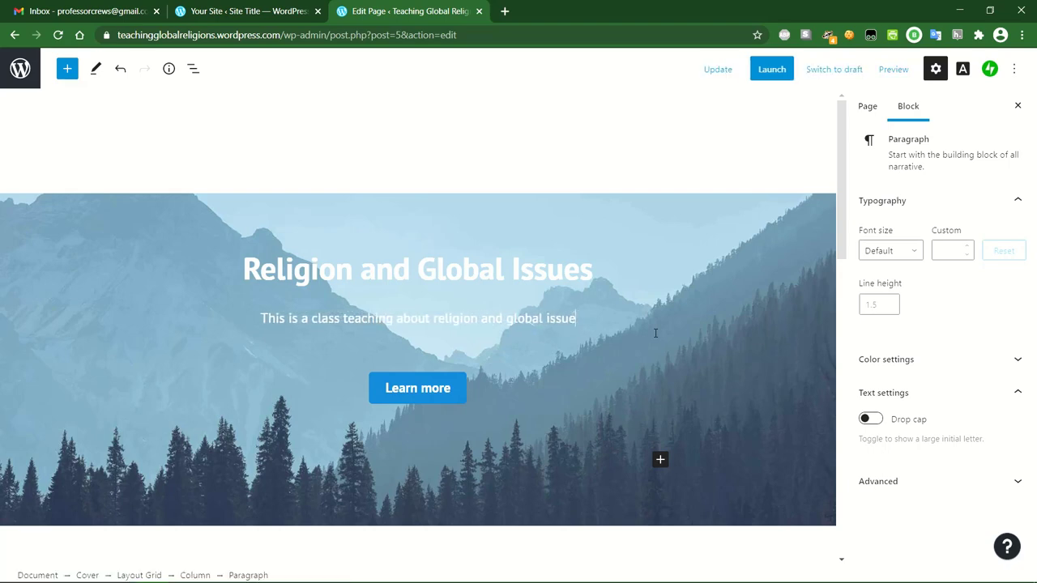
pyautogui.write('s at University ')
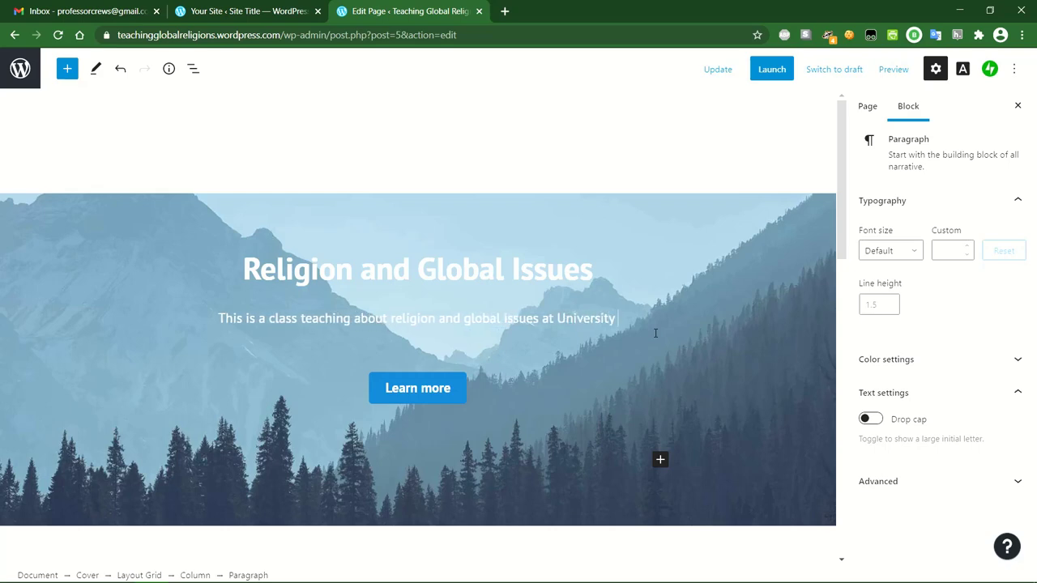
pyautogui.write('X.')
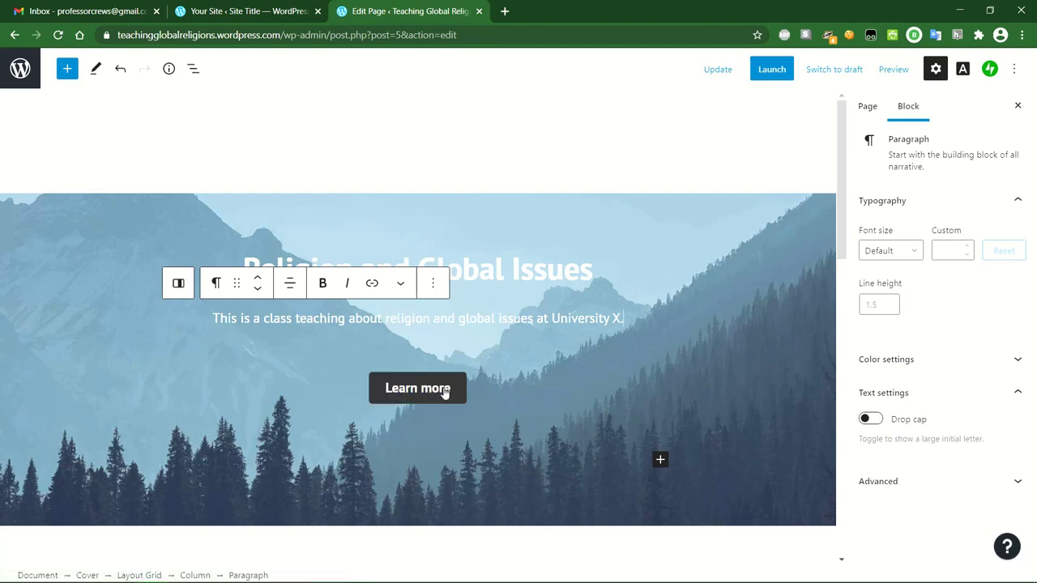
# Delete the Learn more Buttons block from the Home cover using More options > Remove block.
pyautogui.click(485, 389)
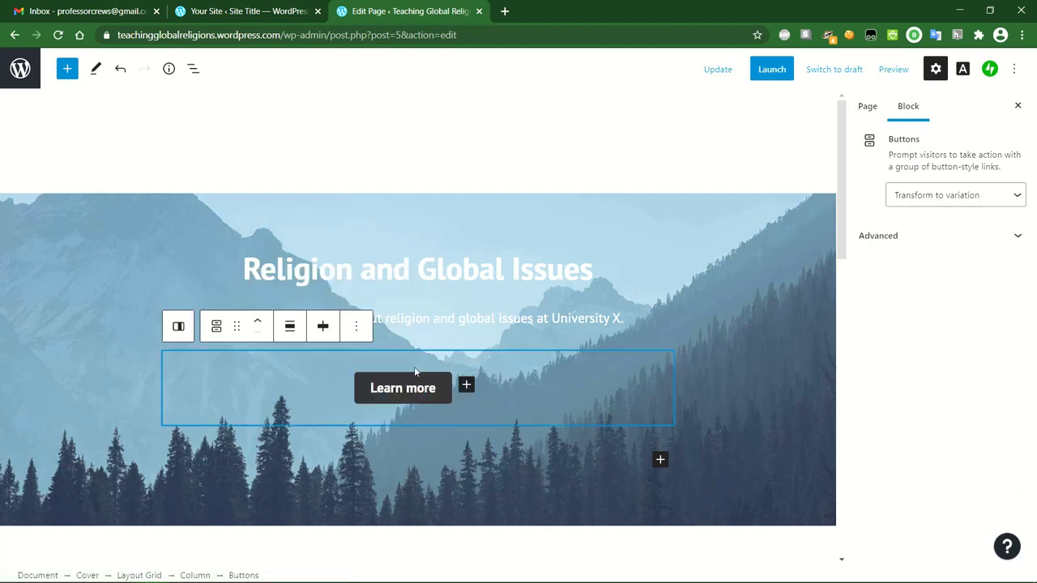
pyautogui.click(491, 323)
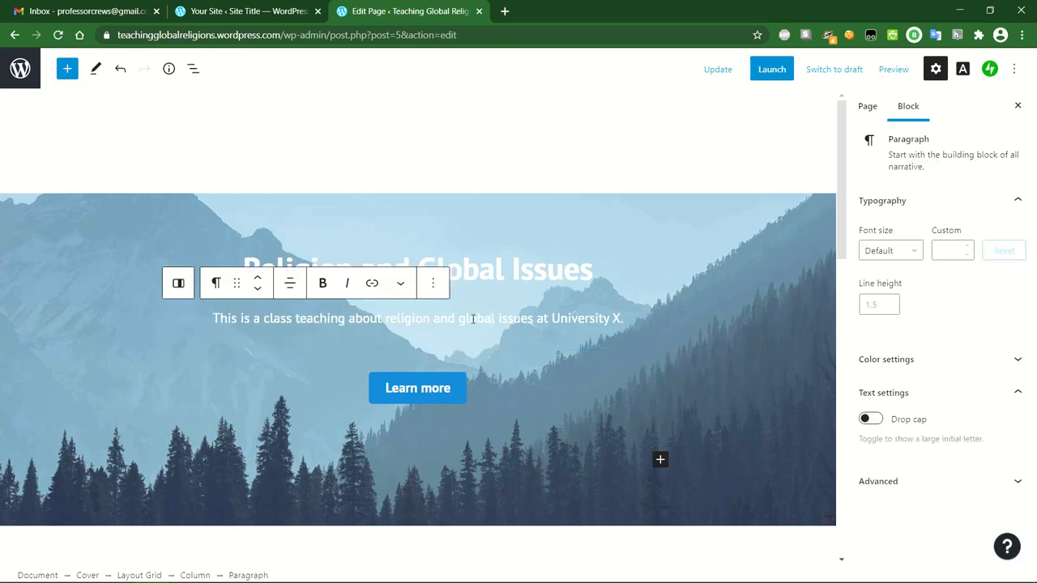
pyautogui.click(499, 388)
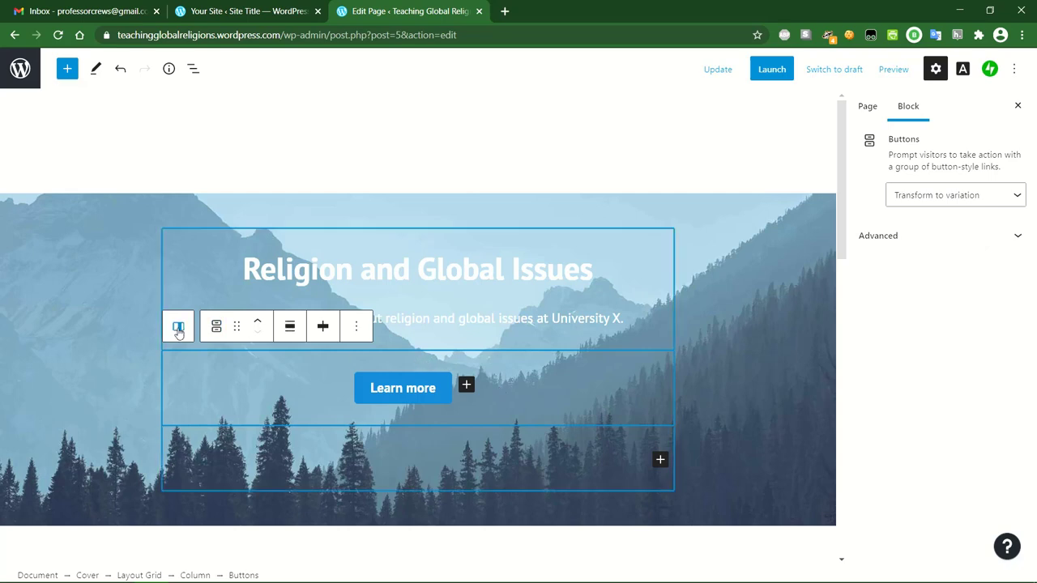
pyautogui.click(358, 326)
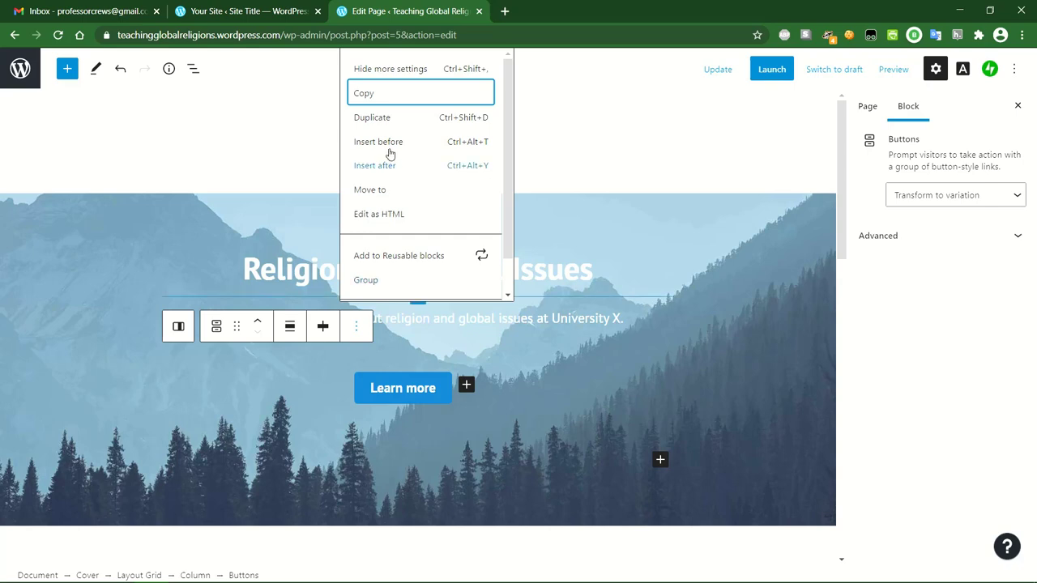
pyautogui.scroll(-1, 403, 254)
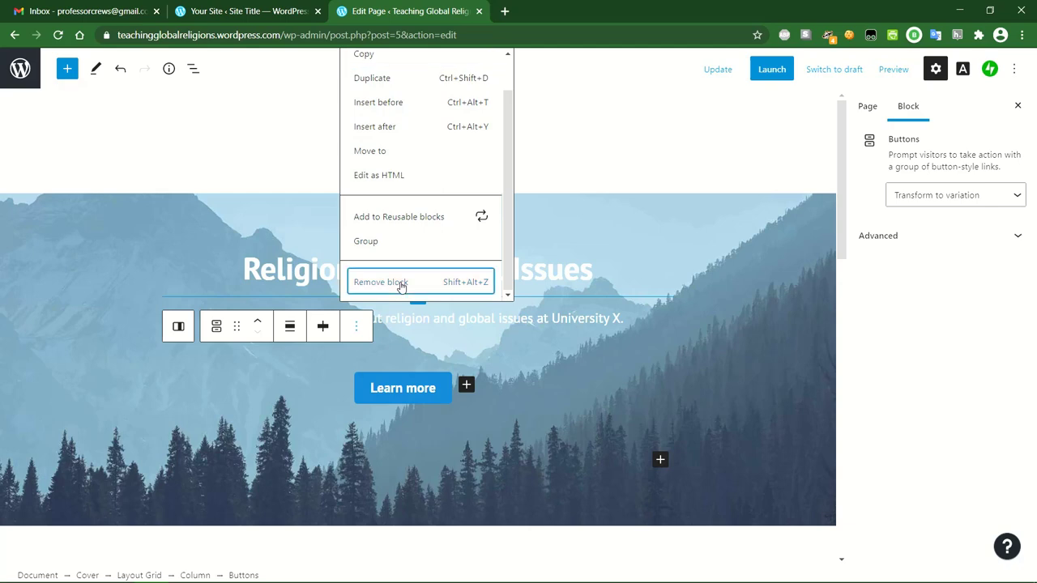
pyautogui.click(380, 282)
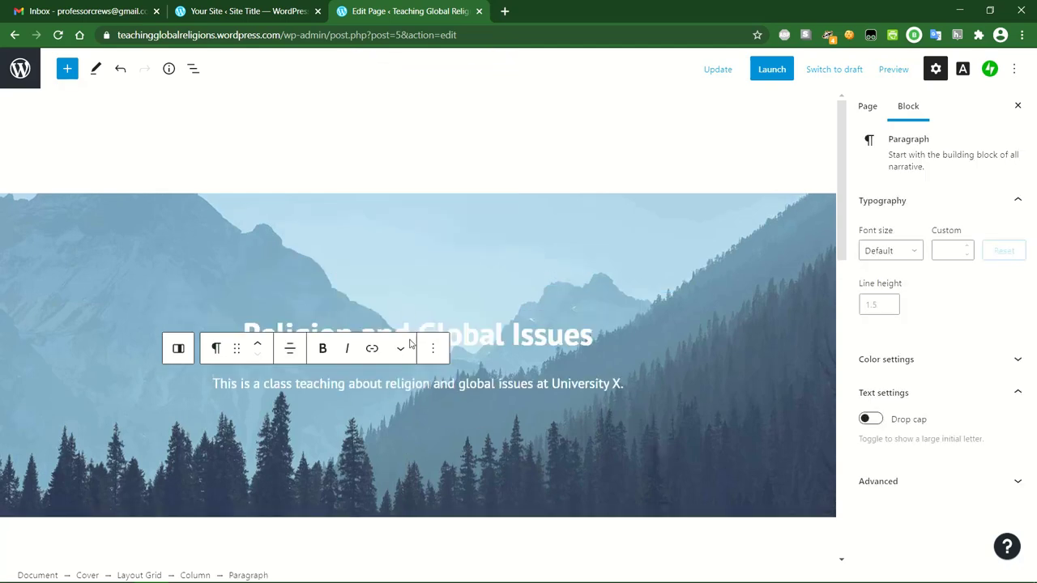
pyautogui.click(450, 398)
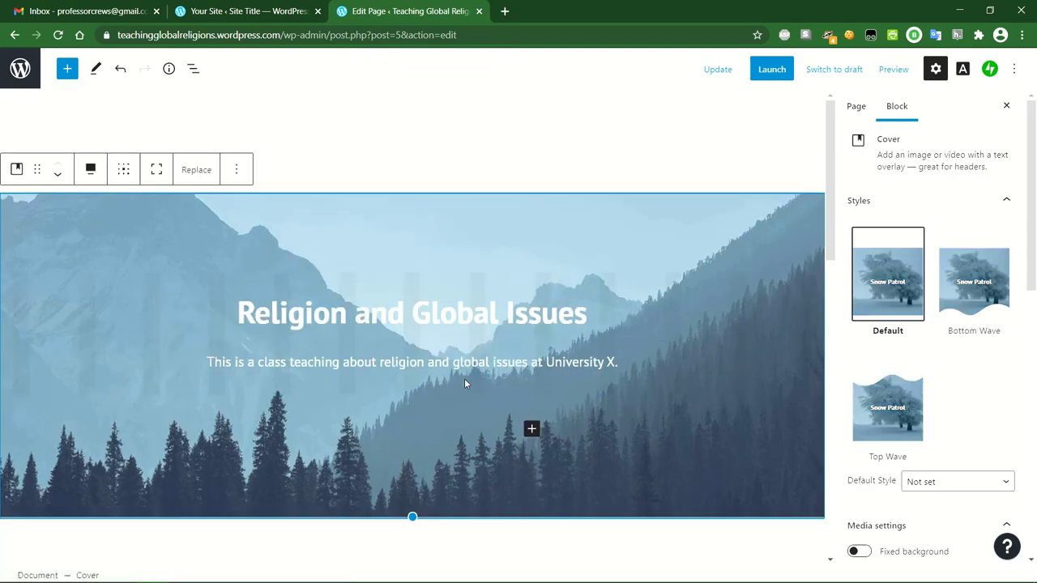
# Preview the Bottom Wave and Top Wave cover styles, then keep the Default style.
pyautogui.scroll(-3, 463, 377)
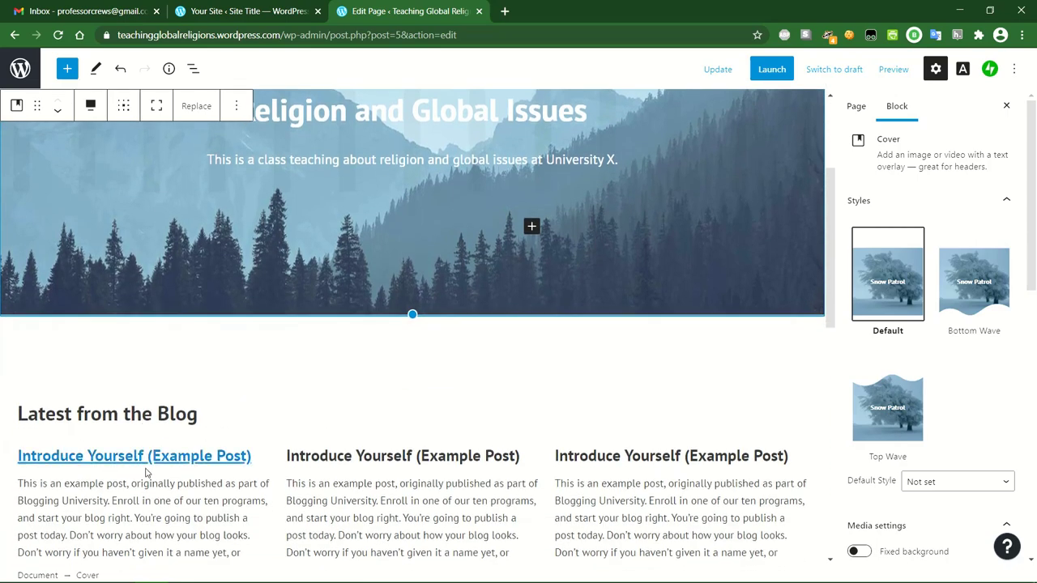
pyautogui.scroll(-1, 146, 466)
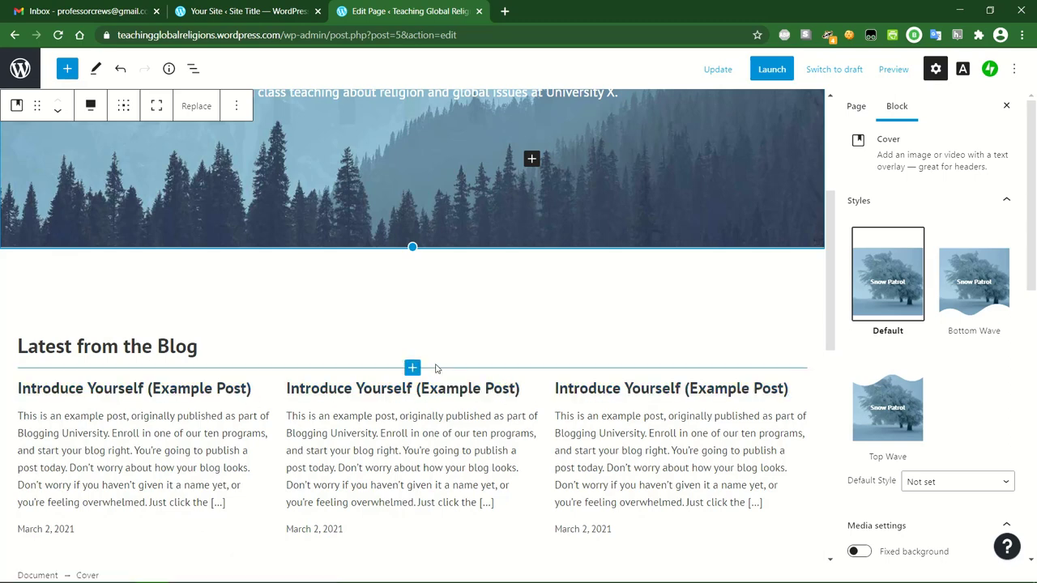
pyautogui.scroll(1, 435, 368)
pyautogui.scroll(3, 435, 369)
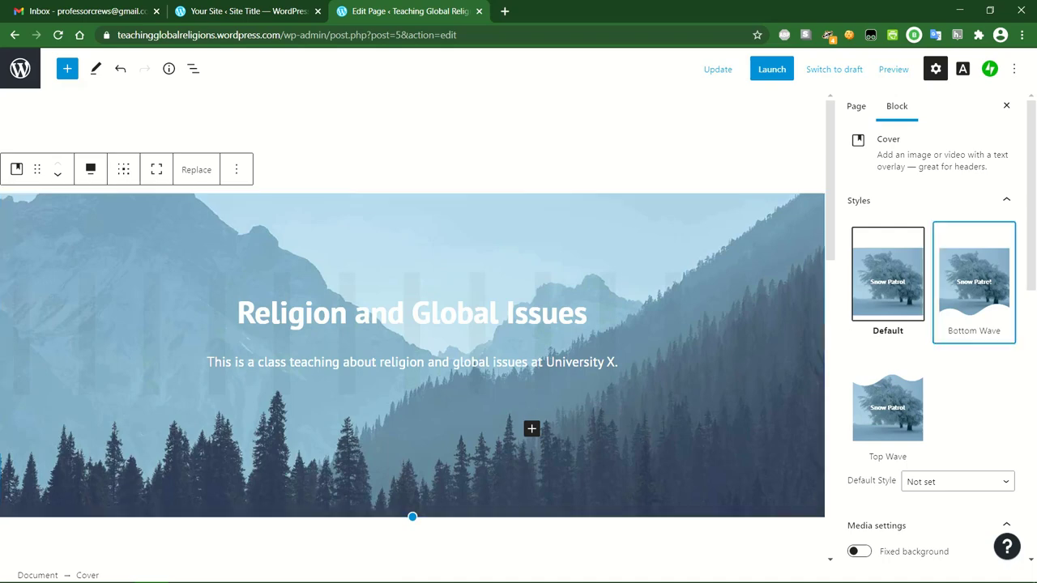
pyautogui.click(974, 320)
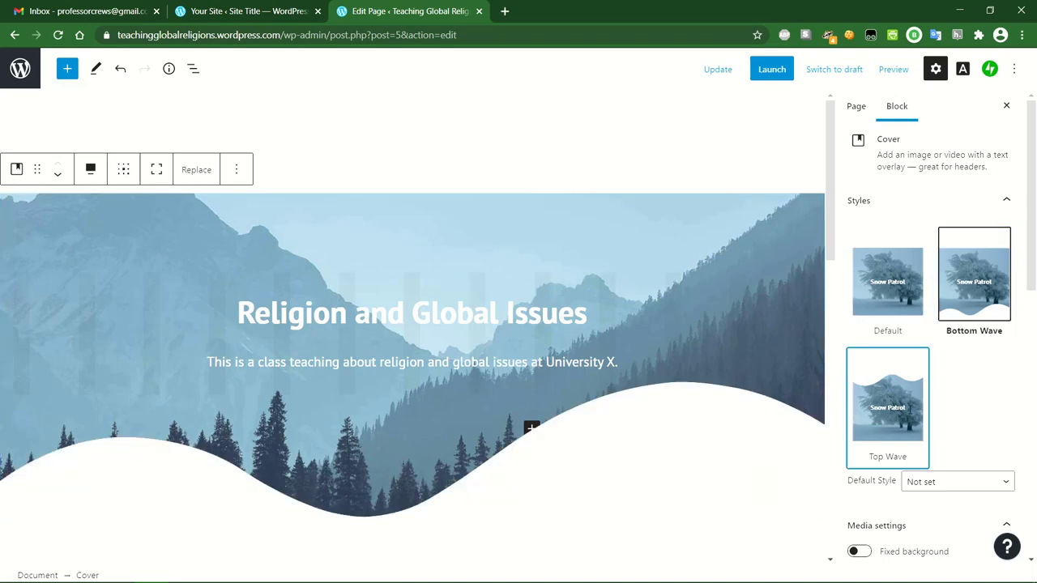
pyautogui.click(909, 409)
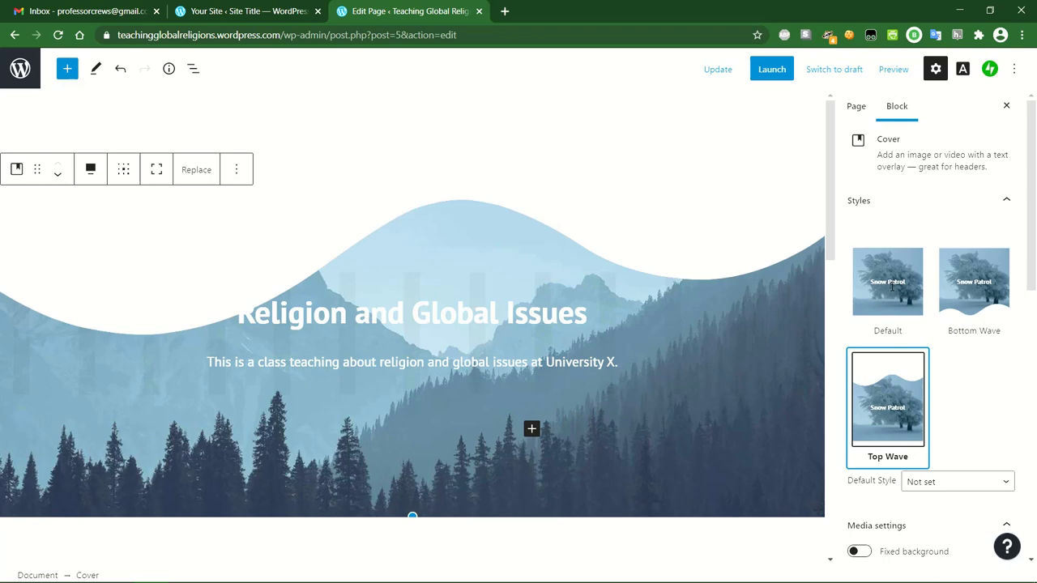
pyautogui.click(891, 286)
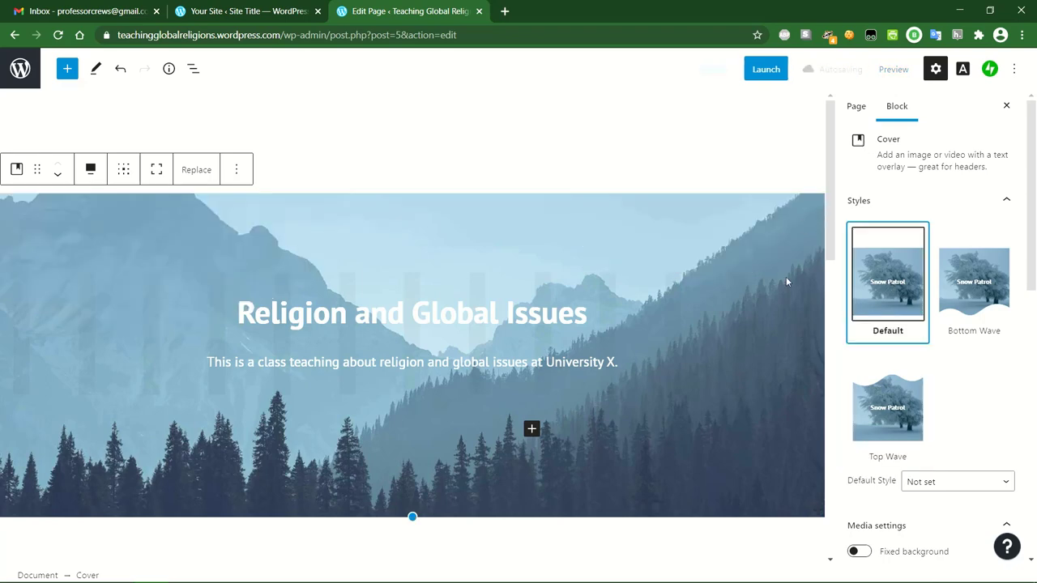
# Drag the cover's bottom handle up to shorten its minimum height to about 340 px.
pyautogui.scroll(-3, 1003, 394)
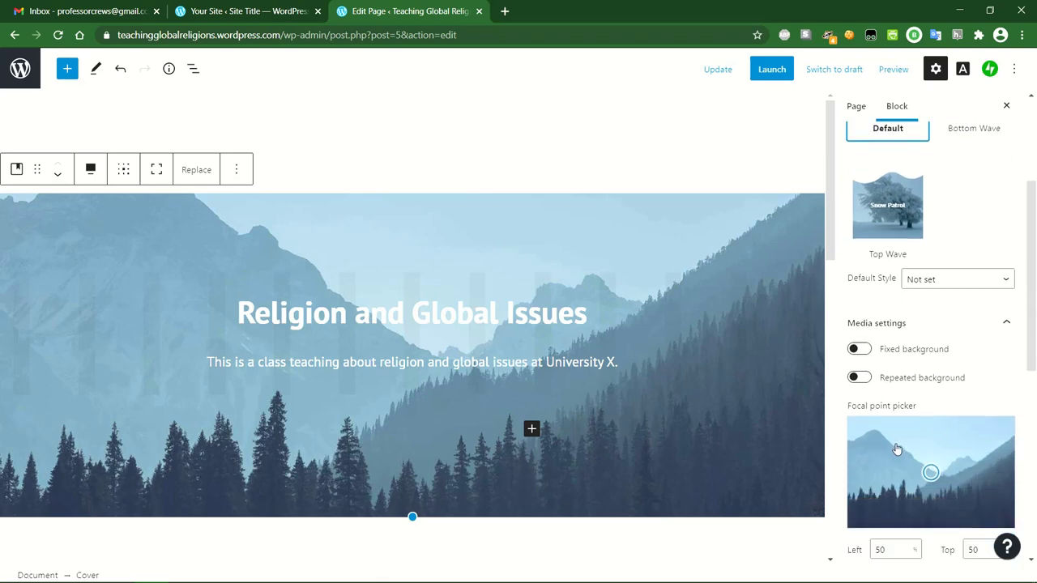
pyautogui.scroll(-1, 882, 421)
pyautogui.scroll(-1, 886, 381)
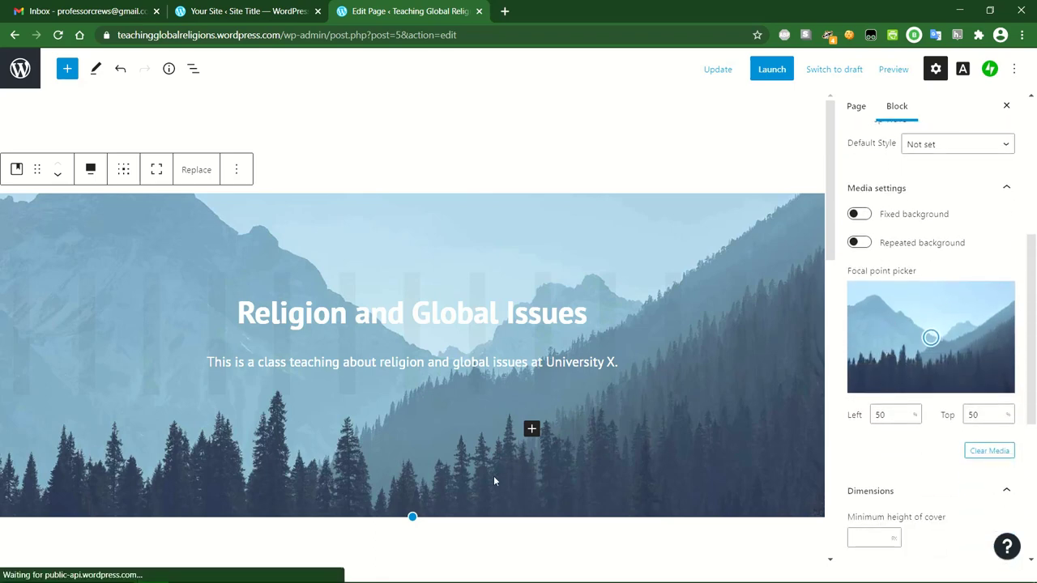
pyautogui.moveTo(412, 517); pyautogui.dragTo(420, 375)
pyautogui.moveTo(412, 428); pyautogui.dragTo(421, 356)
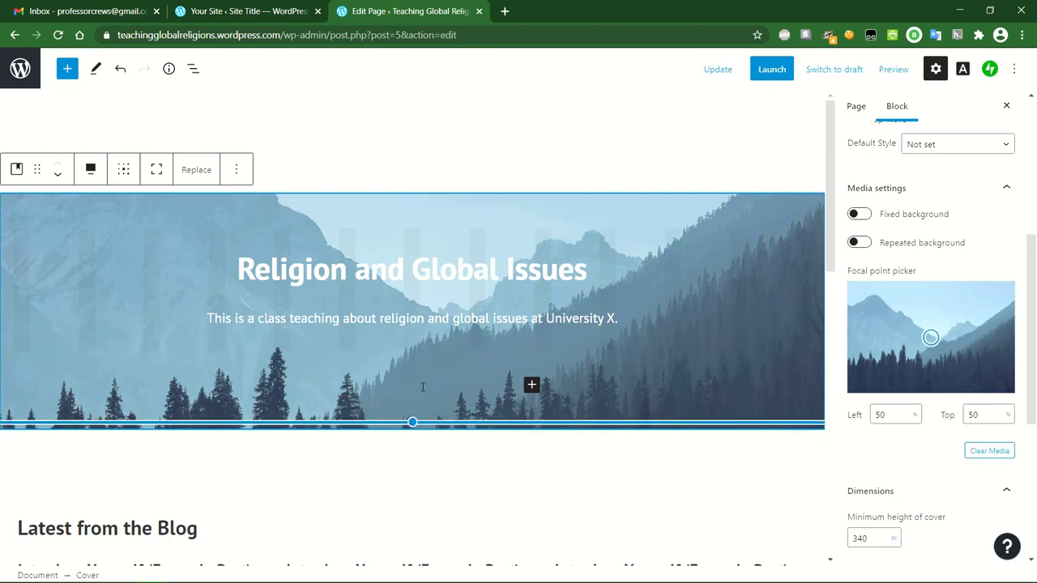
pyautogui.click(487, 150)
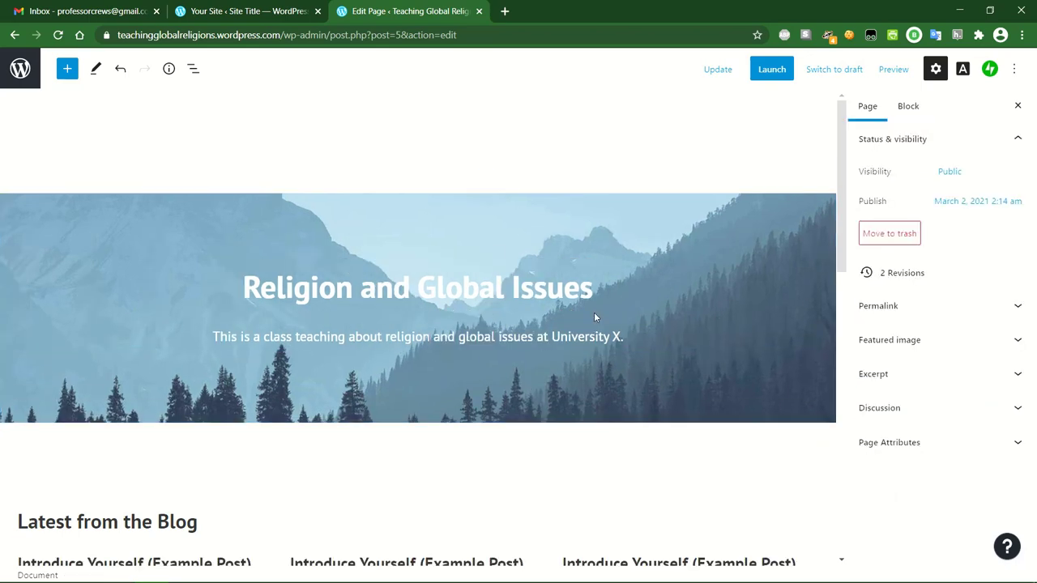
pyautogui.scroll(-1, 440, 354)
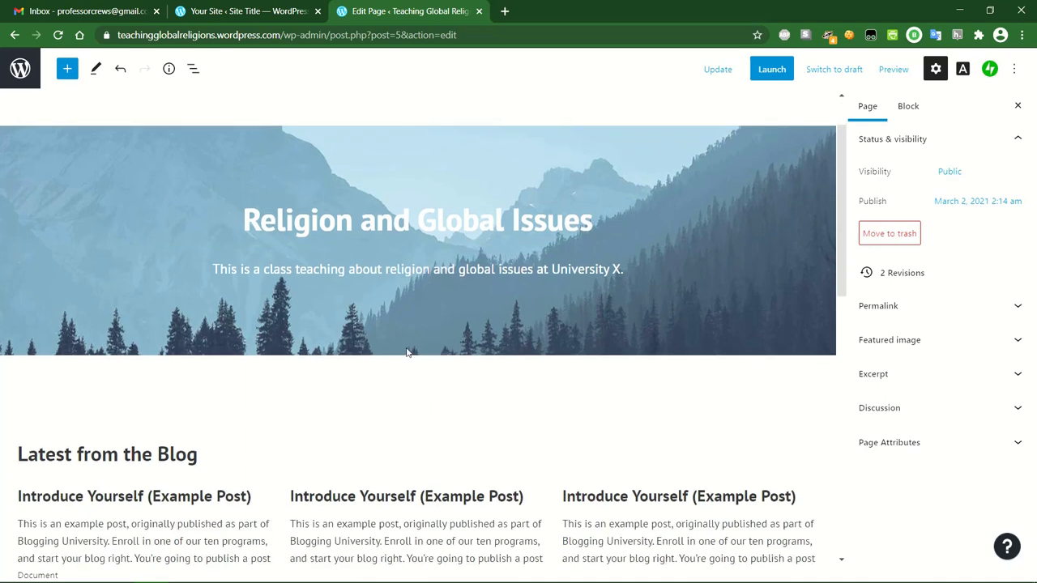
pyautogui.scroll(1, 407, 351)
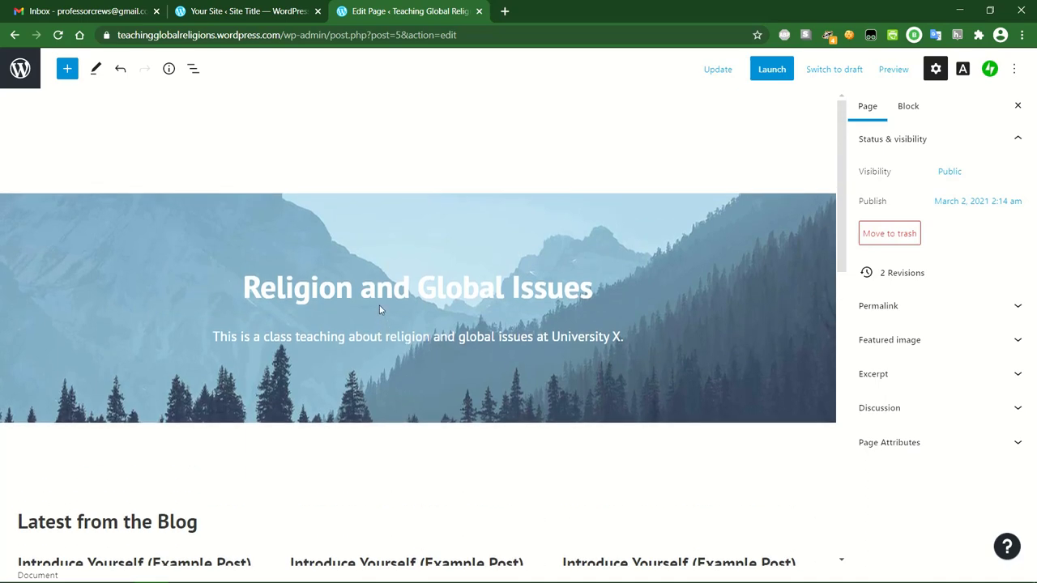
pyautogui.click(434, 397)
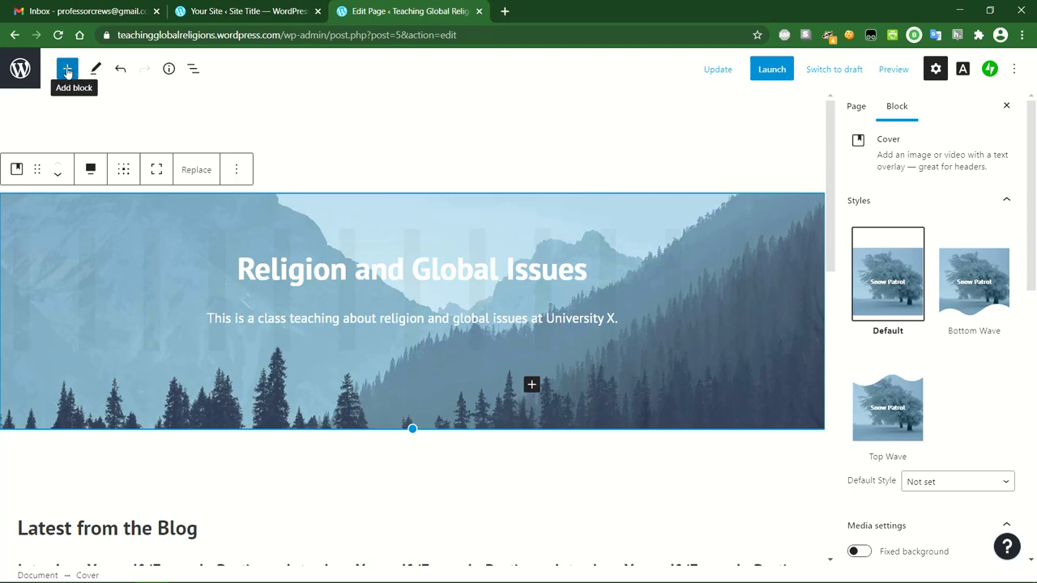
pyautogui.click(330, 147)
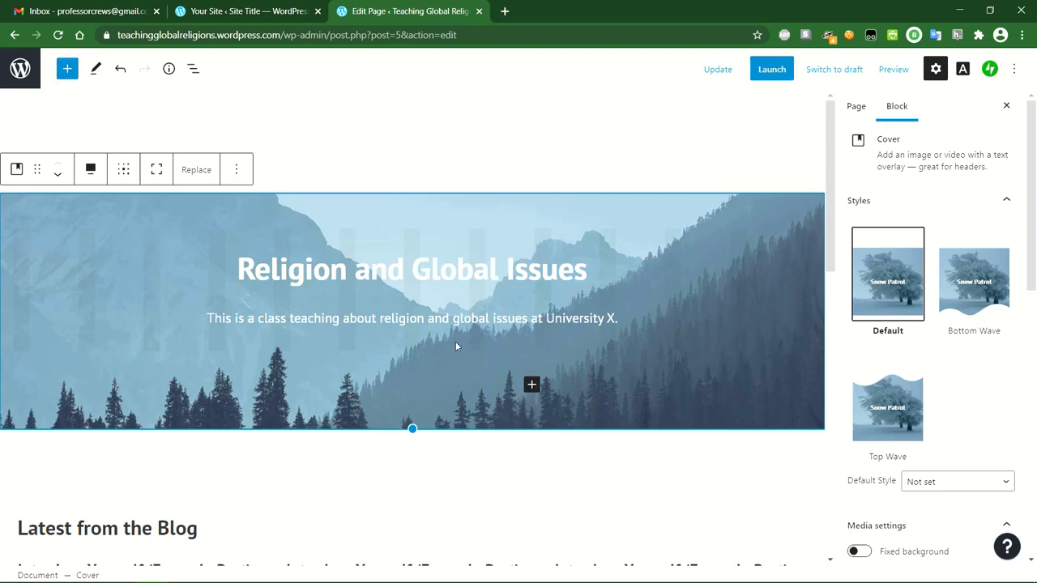
# Browse the full block inserter and add a Paragraph block below the newsletter sign-up section.
pyautogui.click(68, 72)
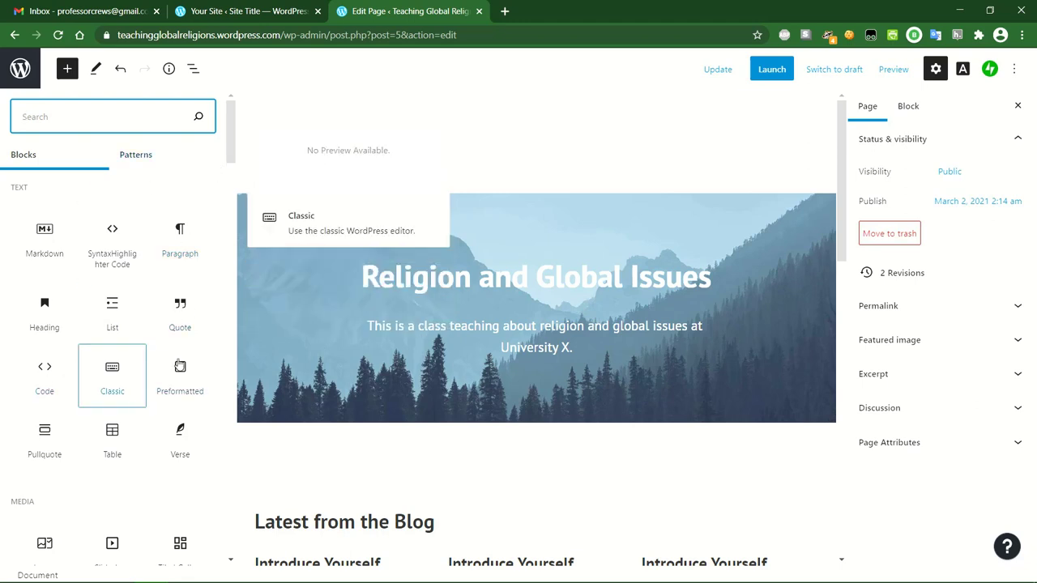
pyautogui.moveTo(231, 154); pyautogui.dragTo(239, 246)
pyautogui.scroll(-1, 237, 239)
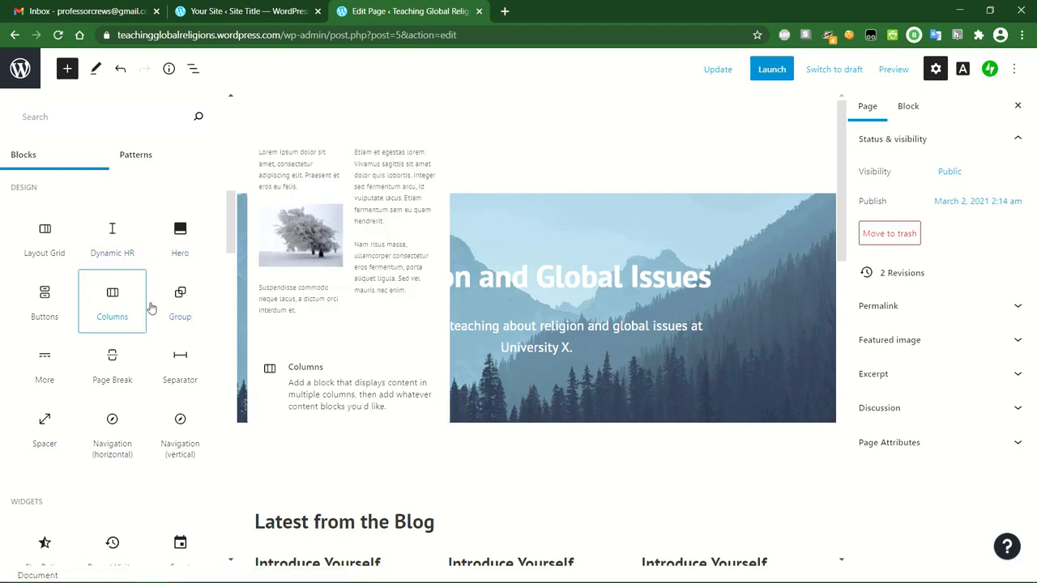
pyautogui.scroll(-5, 164, 214)
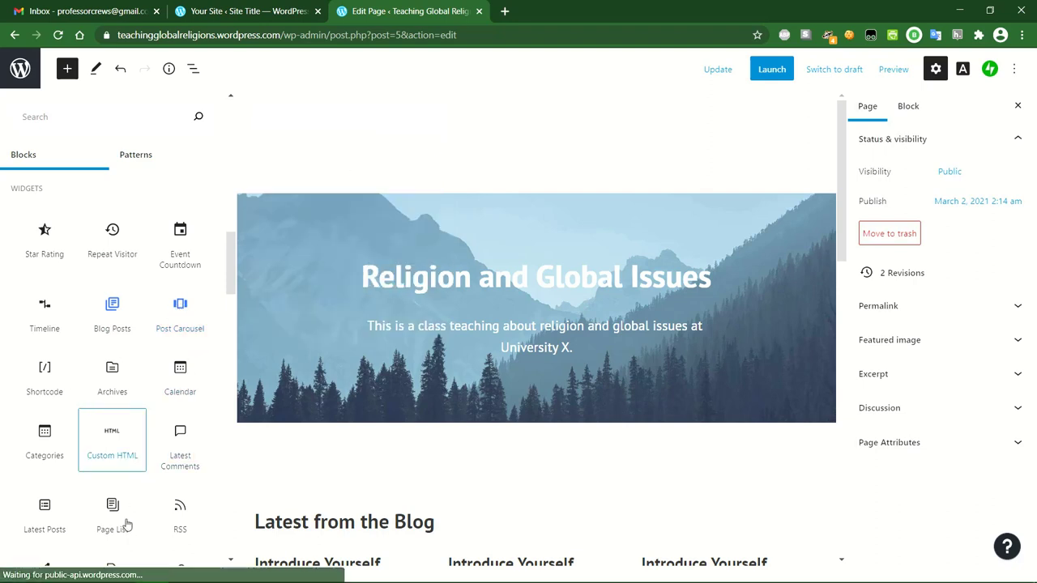
pyautogui.moveTo(231, 283); pyautogui.dragTo(233, 340)
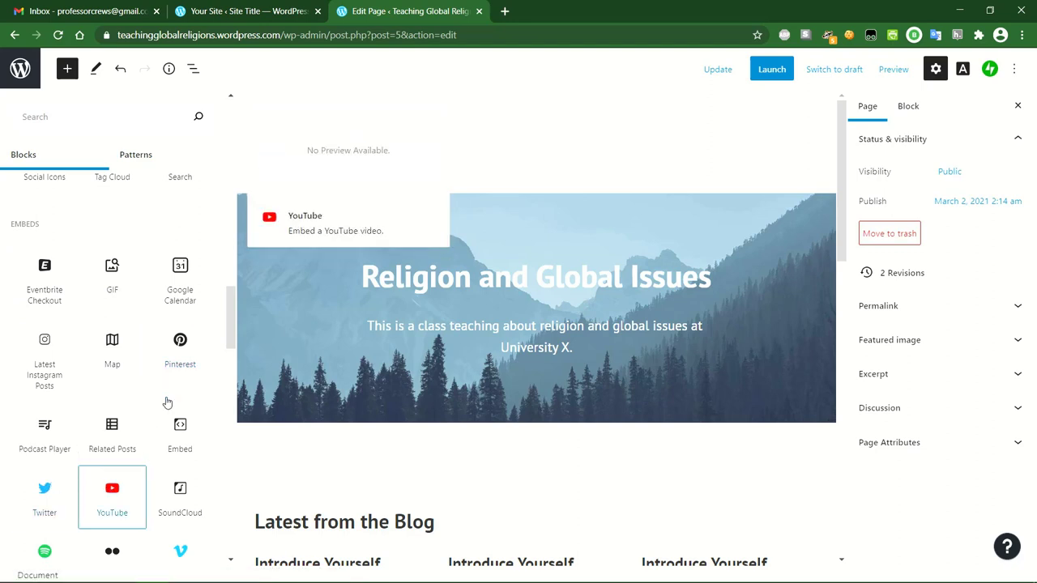
pyautogui.moveTo(232, 325); pyautogui.dragTo(235, 133)
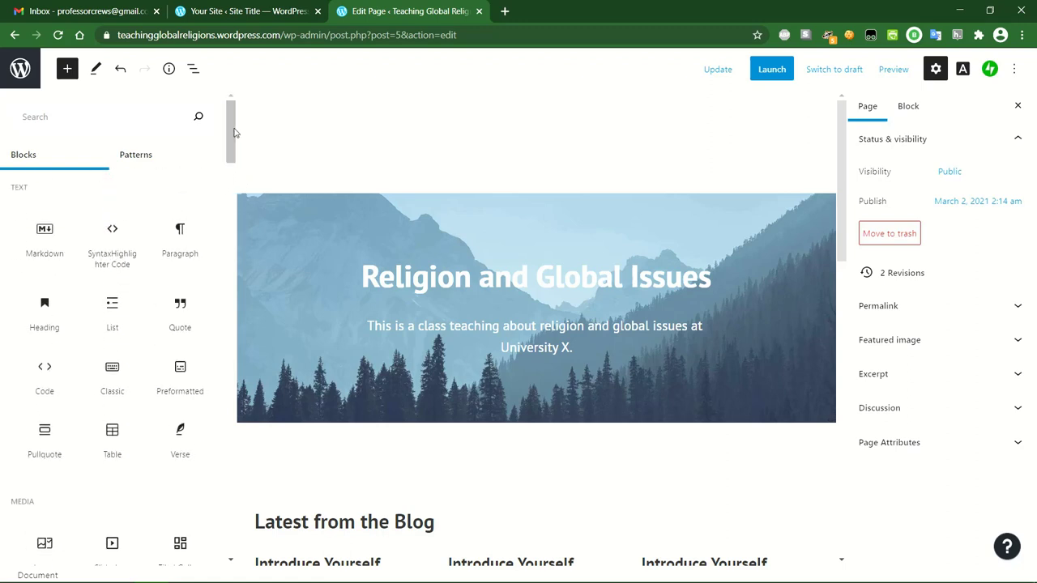
pyautogui.click(179, 233)
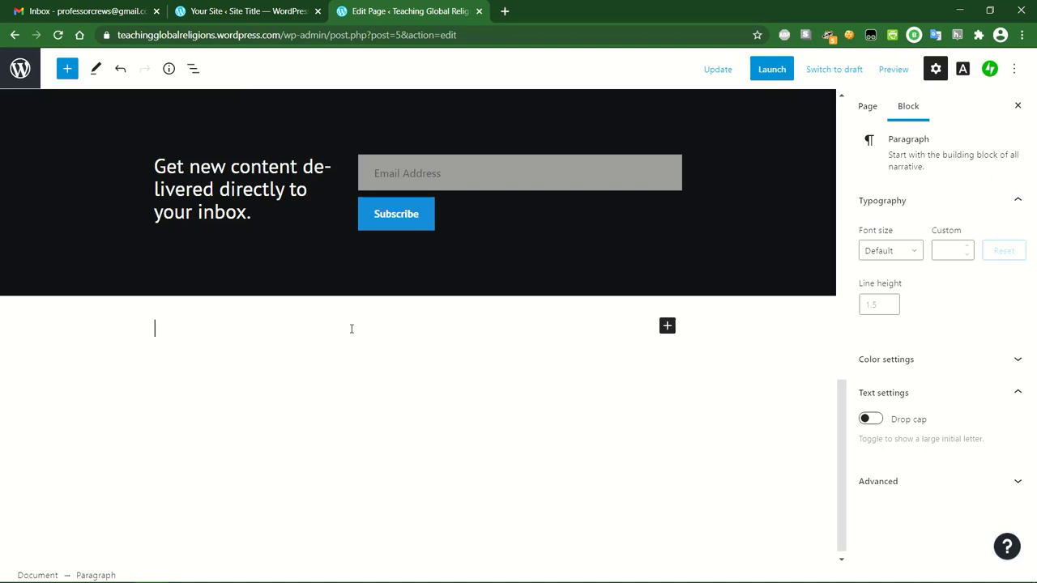
# Type 'Be sure to read the class syllabus before the first day of class.' into the paragraph.
pyautogui.write('Sy')
pyautogui.press('BackSpace')
pyautogui.press('BackSpace')
pyautogui.write('Be sure to ')
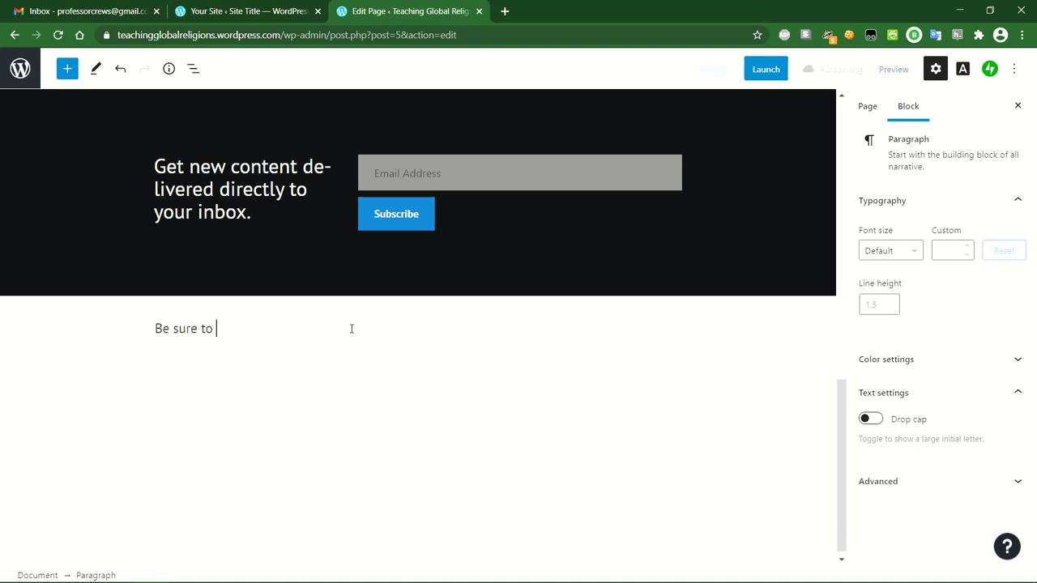
pyautogui.write('read the class syllabus before the first day')
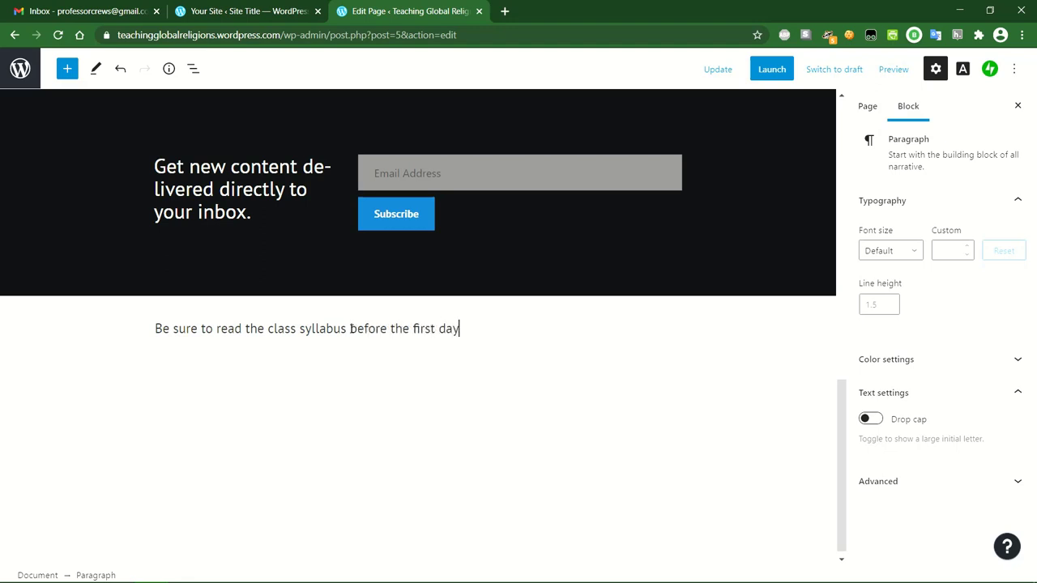
pyautogui.write(' of class.')
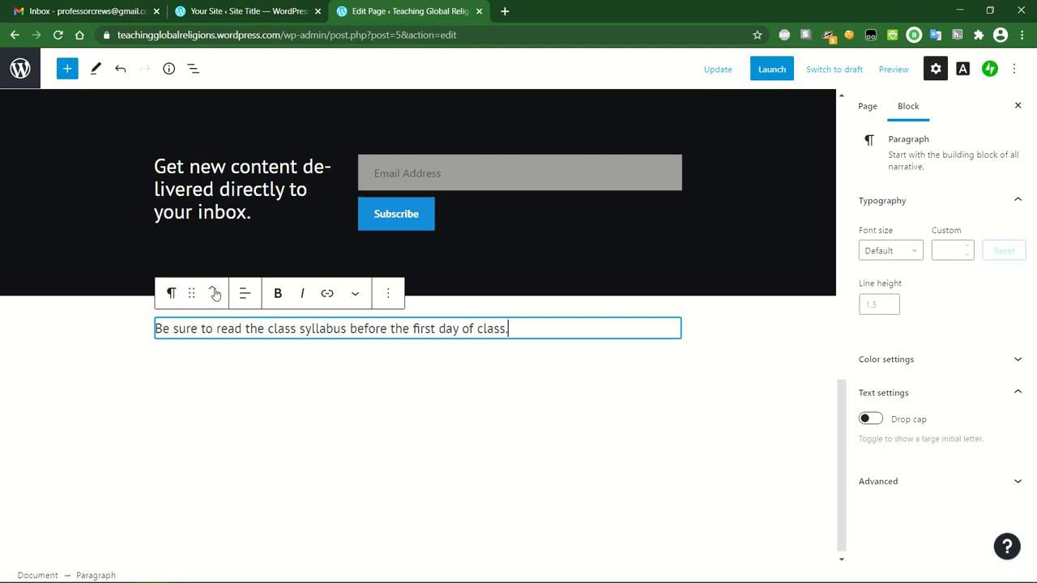
# Move the syllabus reminder paragraph up to sit directly beneath the cover header.
pyautogui.click(213, 290)
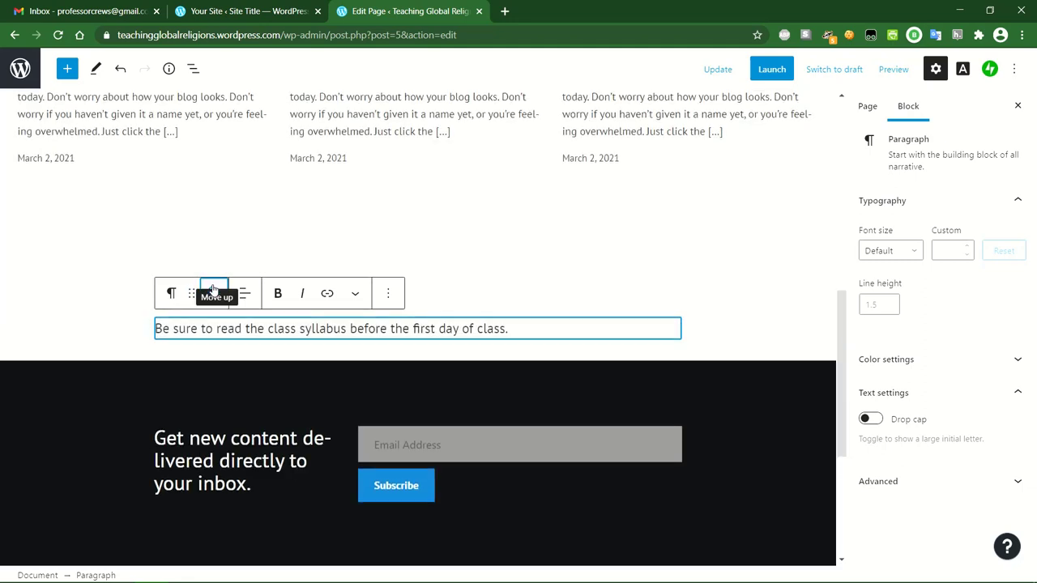
pyautogui.moveTo(193, 291); pyautogui.dragTo(213, 290)
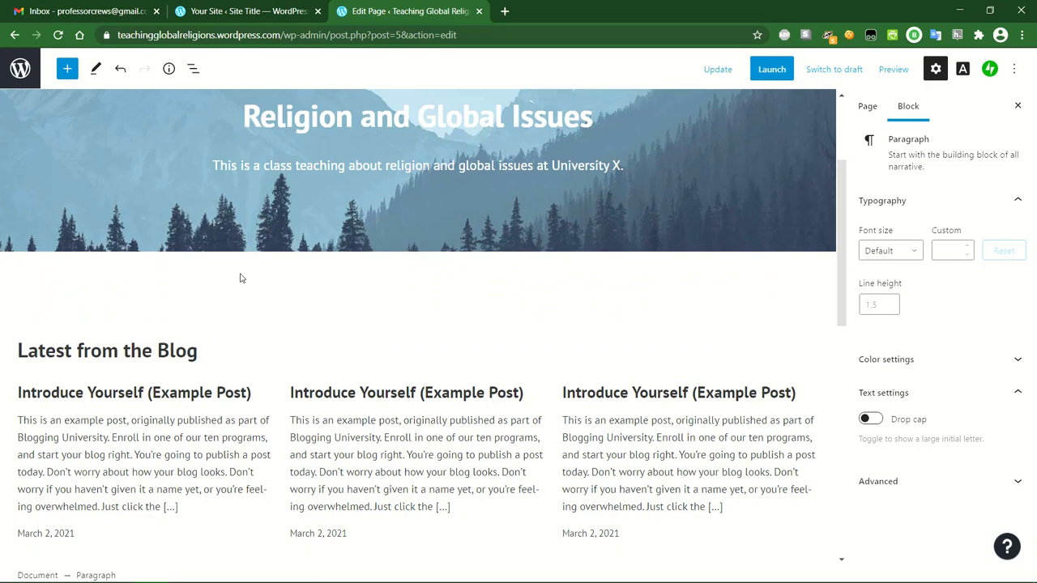
pyautogui.scroll(-3, 258, 207)
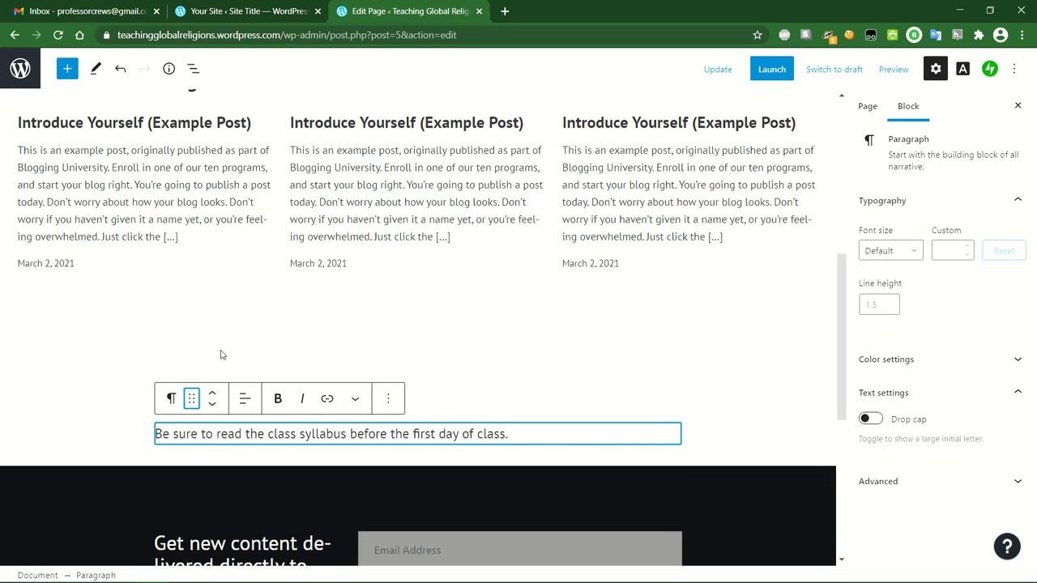
pyautogui.click(212, 394)
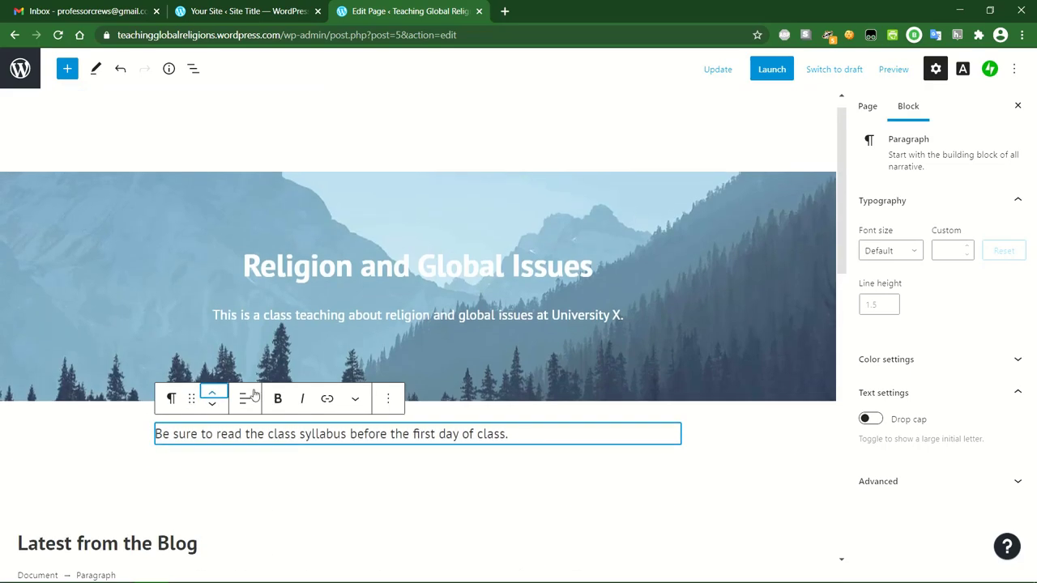
# Center-align the reminder text and add an empty paragraph after it.
pyautogui.click(532, 437)
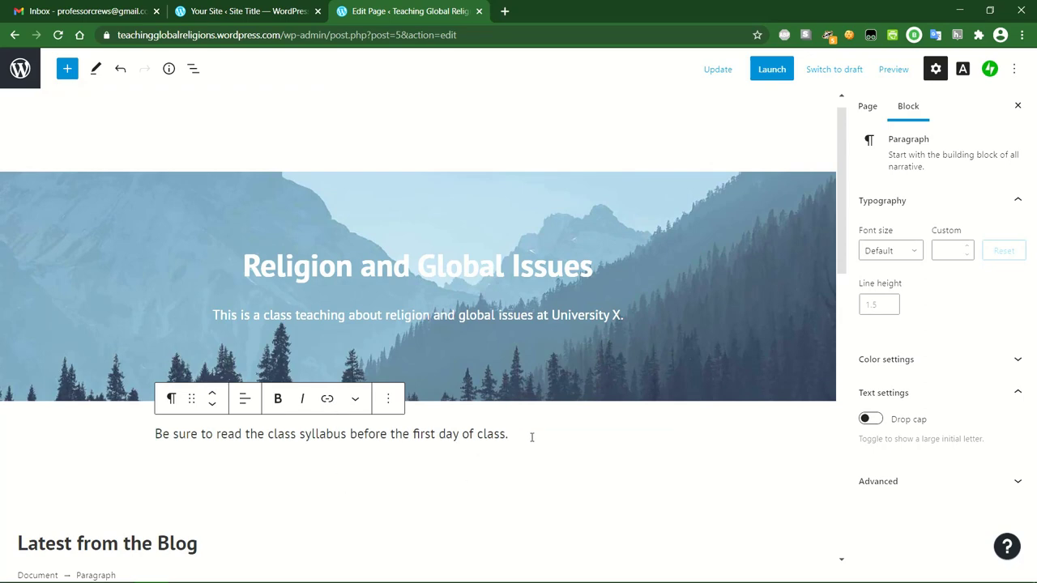
pyautogui.click(245, 398)
pyautogui.click(274, 472)
pyautogui.click(599, 436)
pyautogui.press('Return')
pyautogui.scroll(-2, 601, 436)
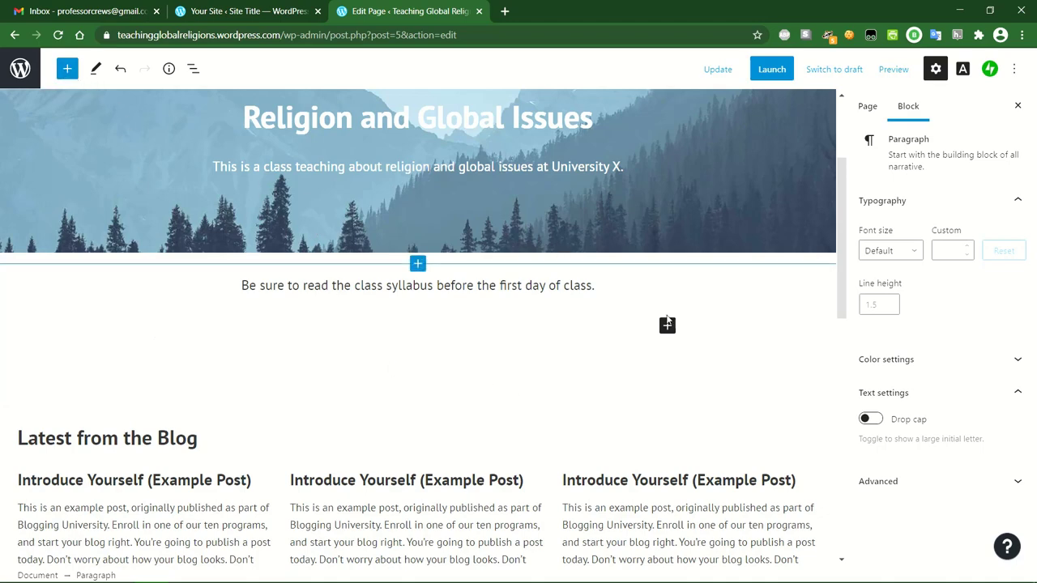
# Search 'fil' in the inserter, then add the File block from the full block list's Media section.
pyautogui.click(668, 327)
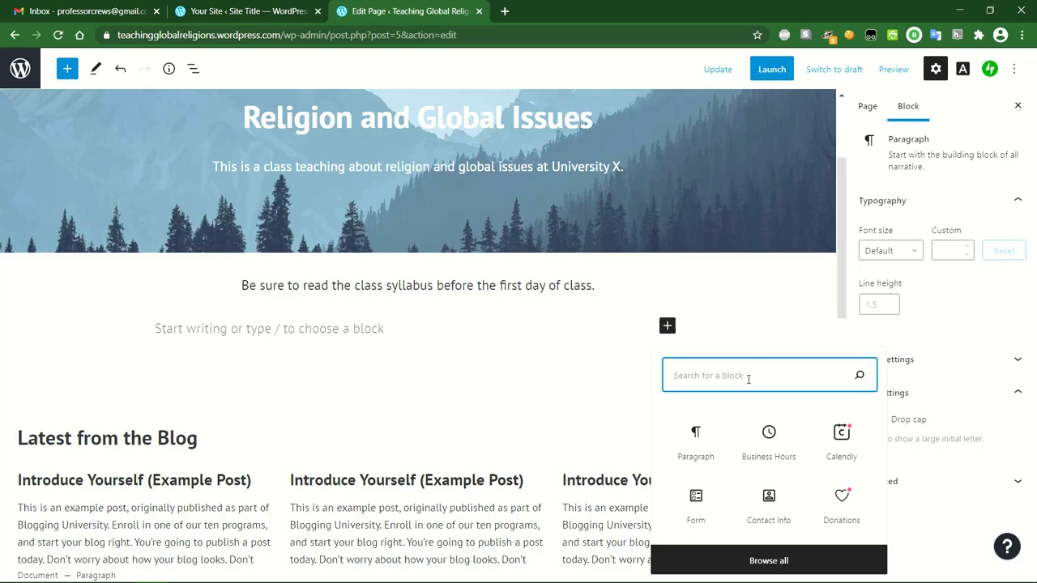
pyautogui.write('file')
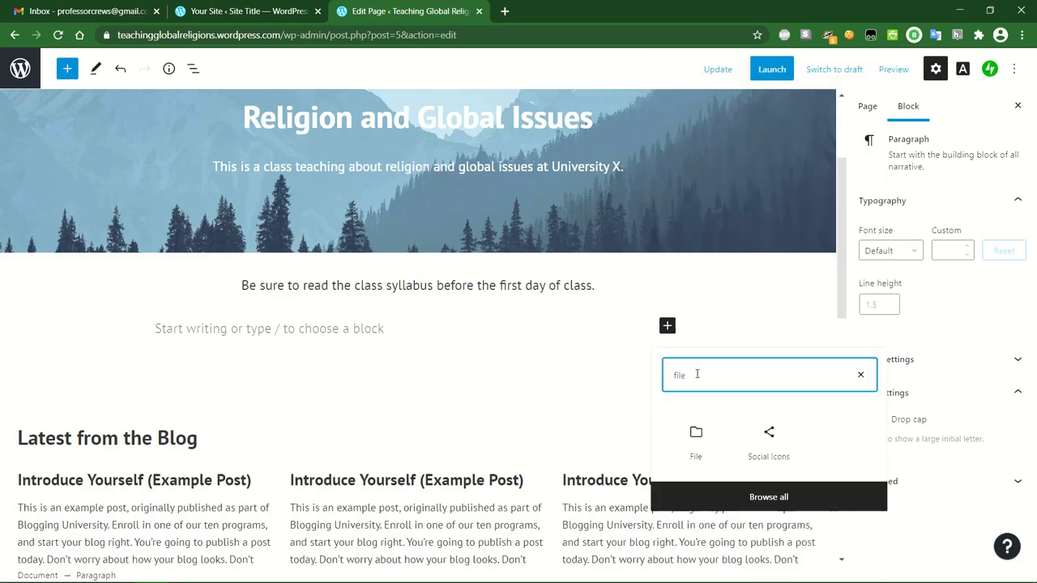
pyautogui.click(766, 498)
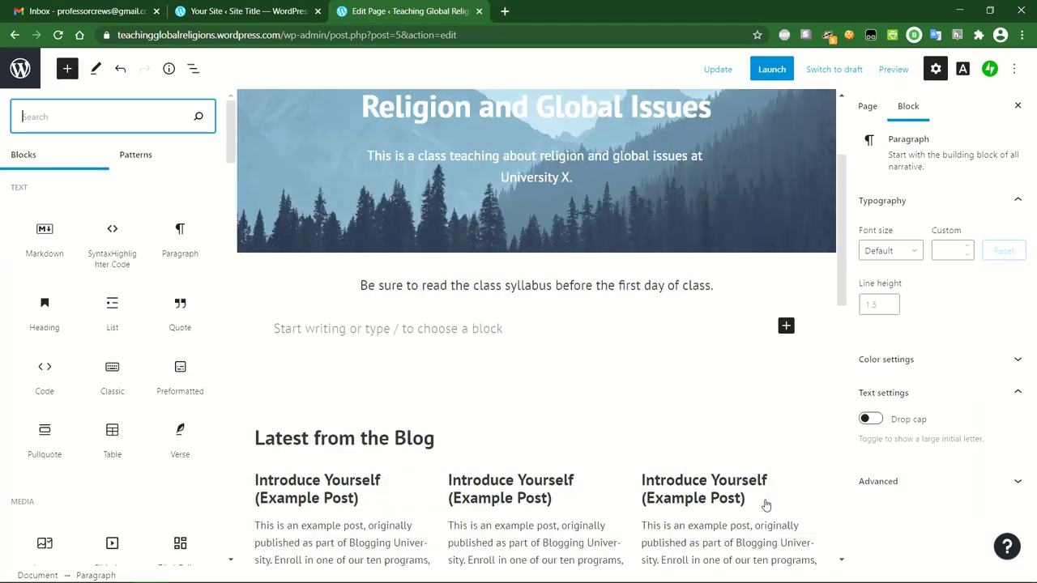
pyautogui.scroll(-2, 28, 427)
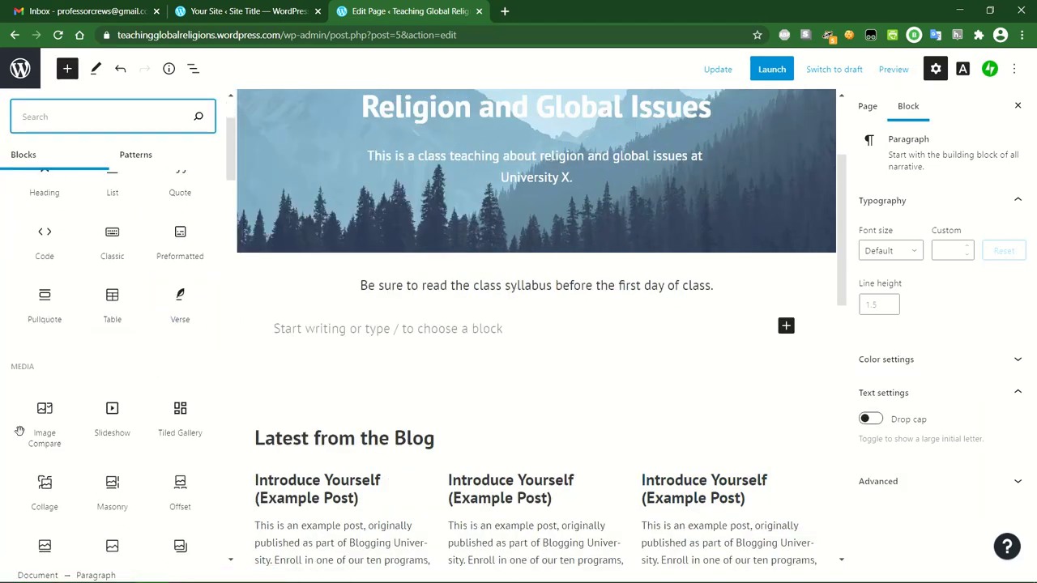
pyautogui.scroll(-2, 34, 375)
pyautogui.scroll(-2, 77, 398)
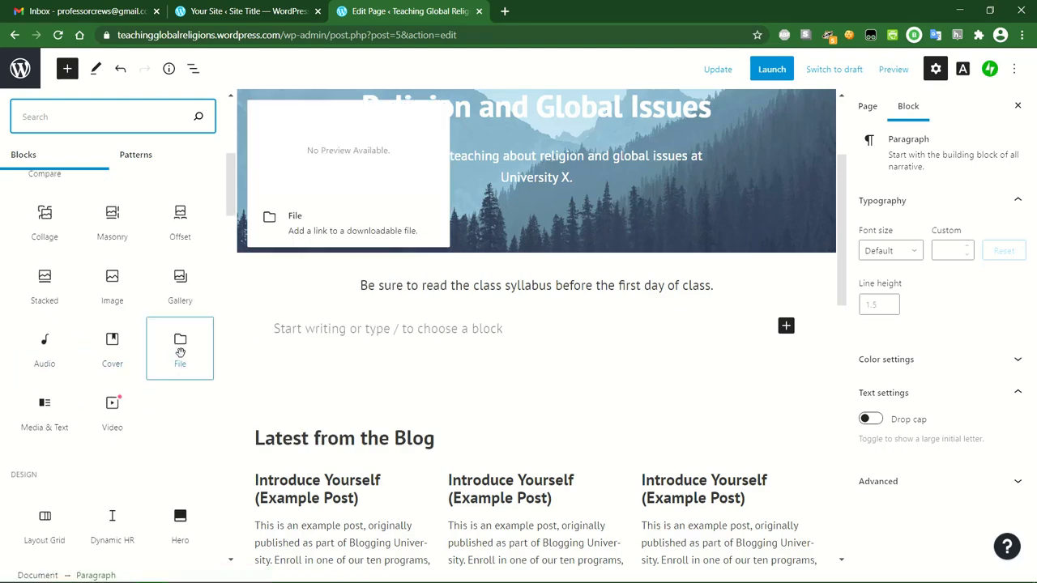
pyautogui.click(180, 352)
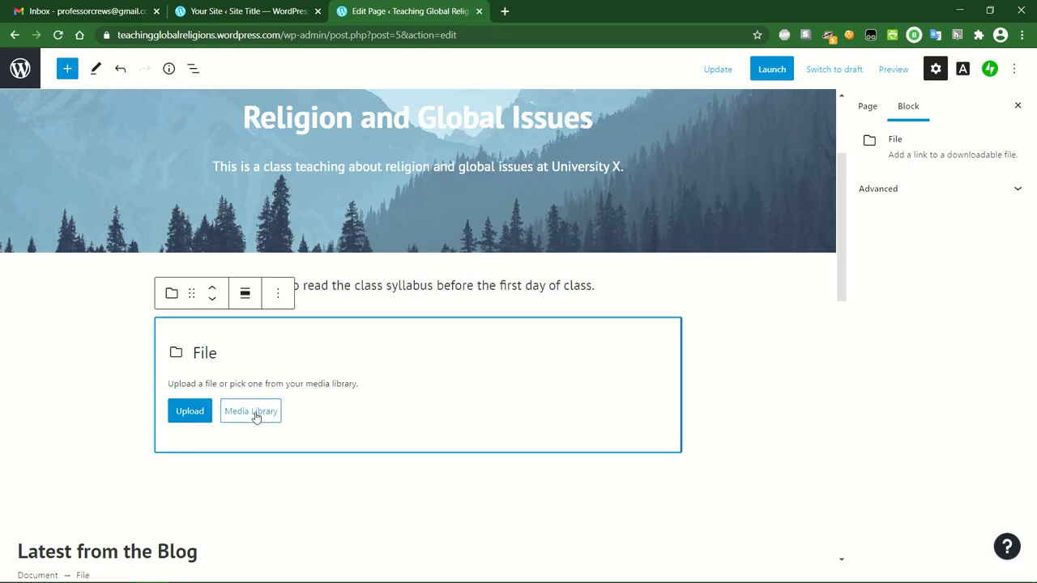
# Upload RELS 323 - Religion & Nature Sp20.docx from the Desktop into the File block.
pyautogui.click(190, 412)
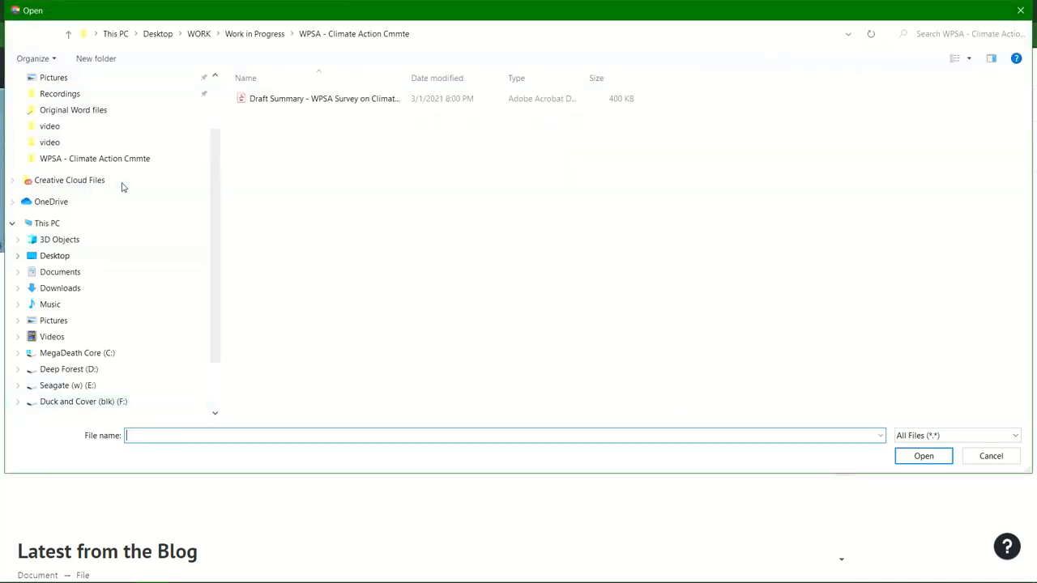
pyautogui.click(66, 258)
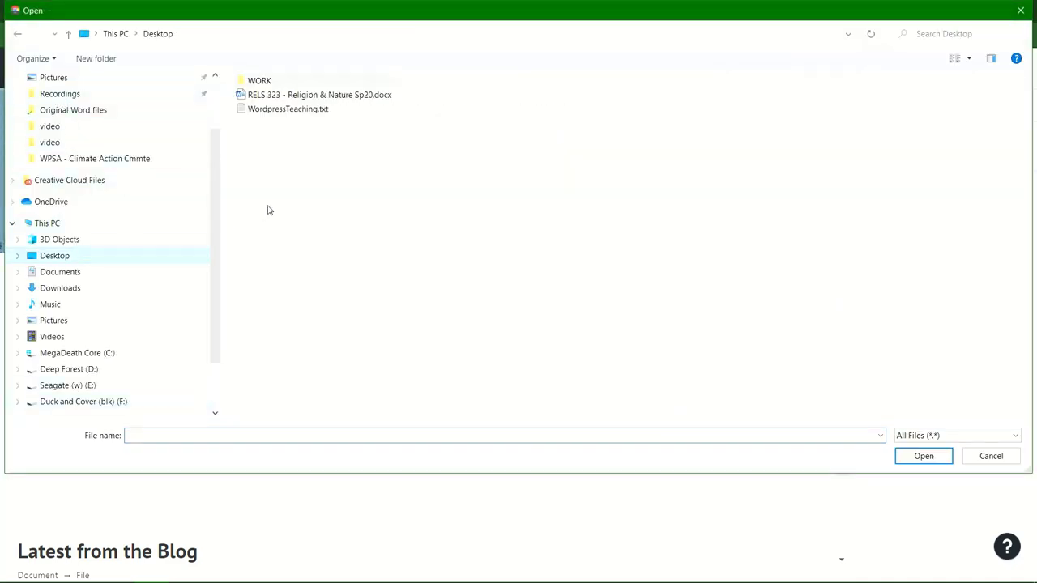
pyautogui.click(275, 96)
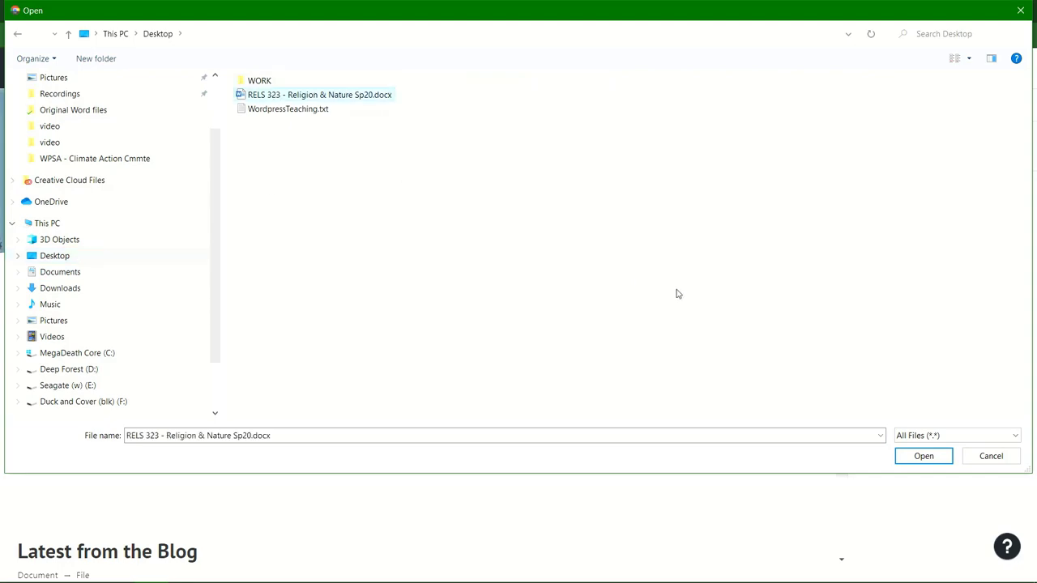
pyautogui.click(921, 457)
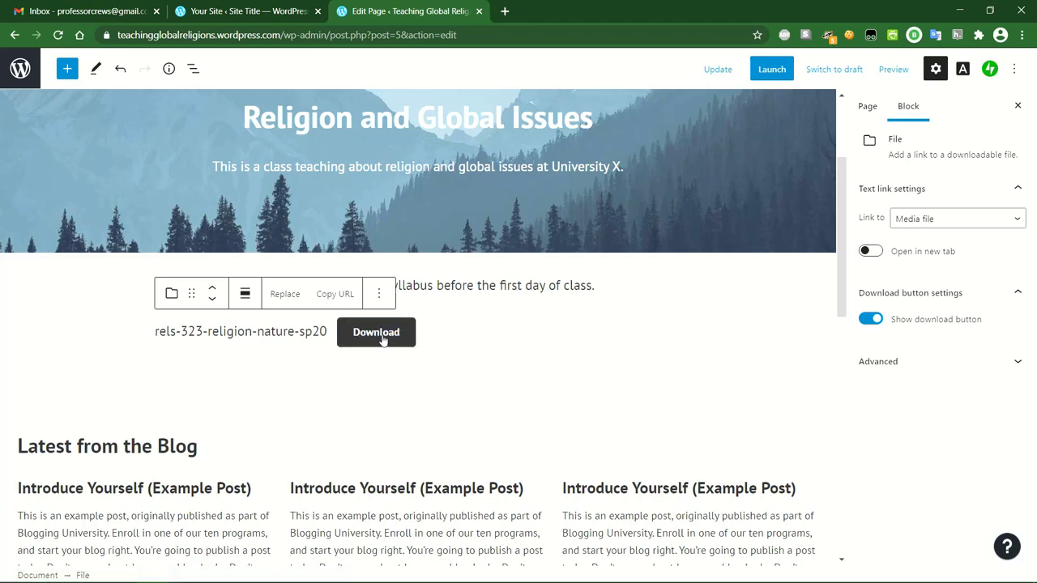
# Replace the file link text with 'Class Syllabus (word doc)'.
pyautogui.moveTo(326, 331); pyautogui.dragTo(151, 332)
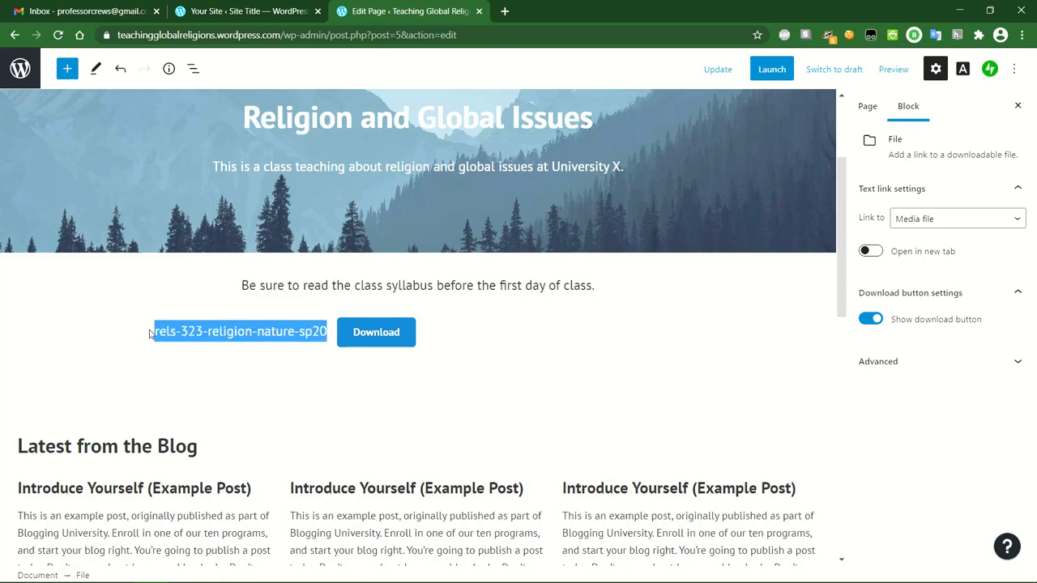
pyautogui.write('Class Syllau')
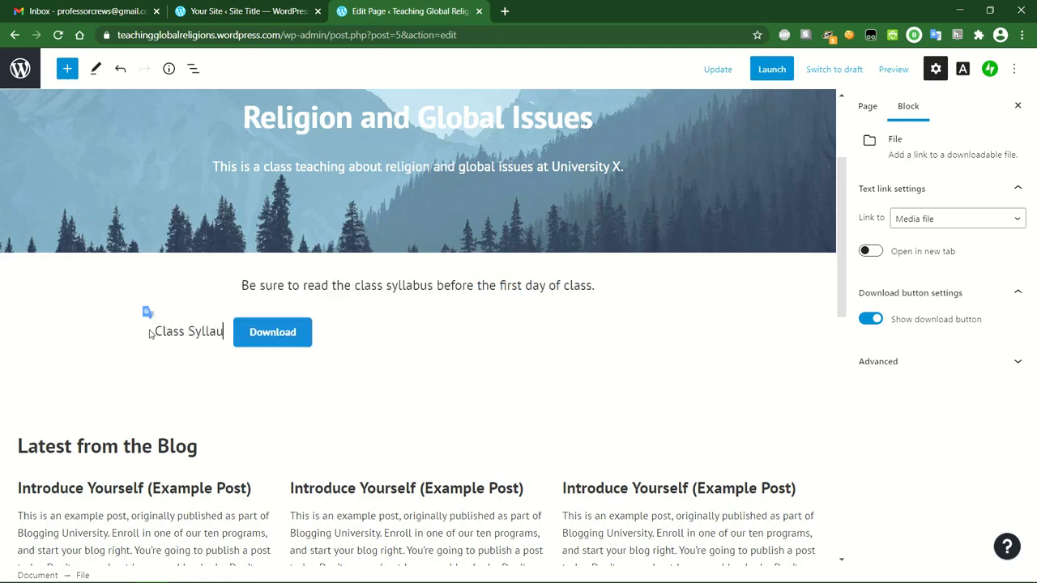
pyautogui.press('BackSpace')
pyautogui.write('bus')
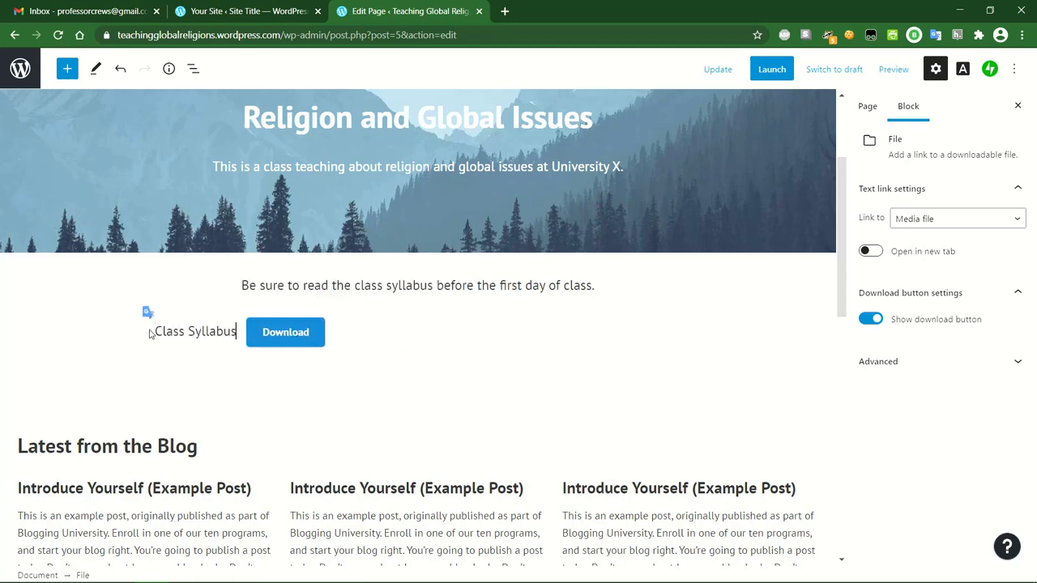
pyautogui.write(' (word doc)')
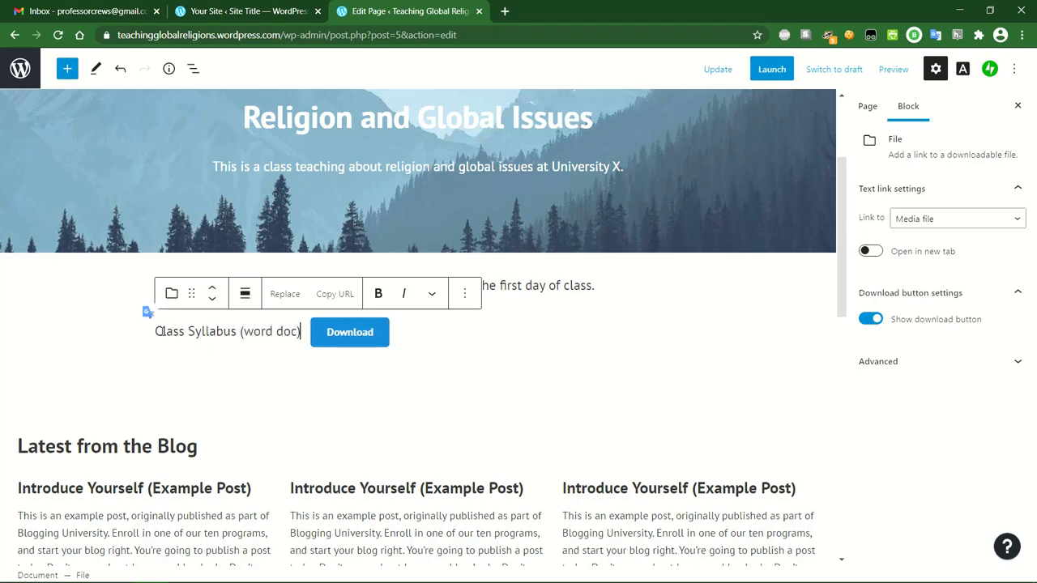
pyautogui.click(291, 374)
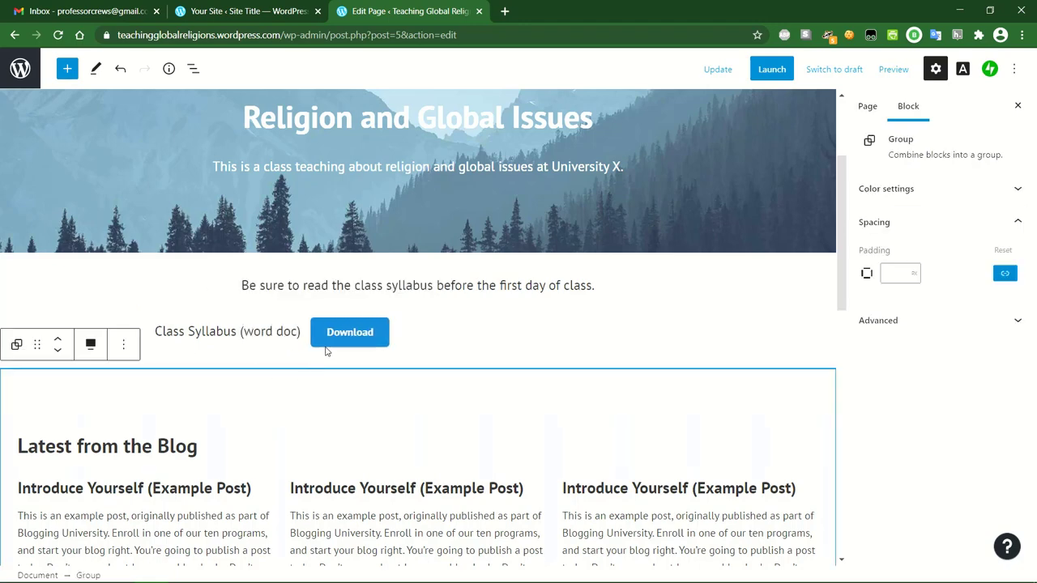
pyautogui.click(414, 338)
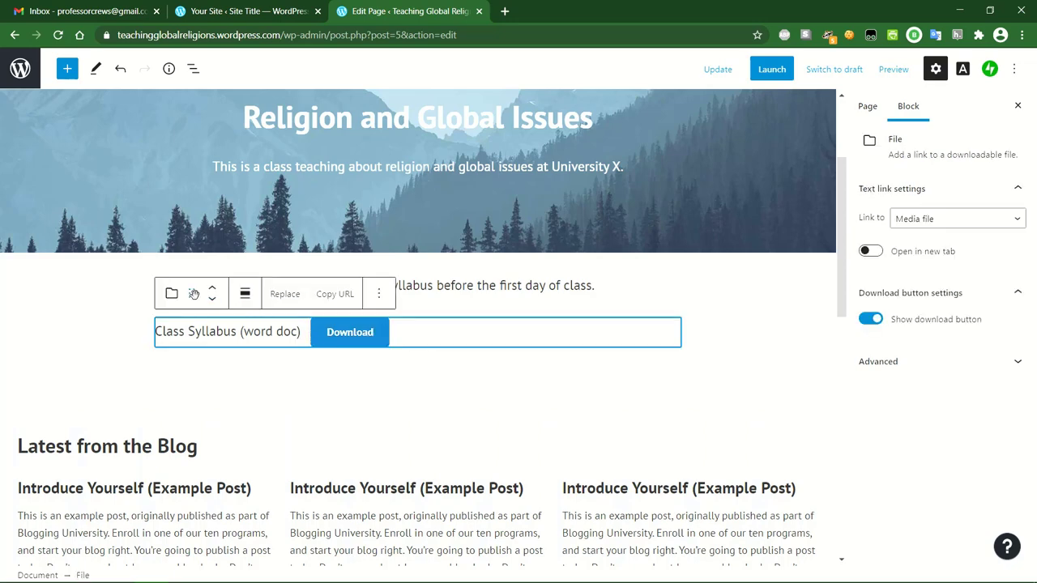
pyautogui.click(378, 294)
pyautogui.scroll(-1, 420, 377)
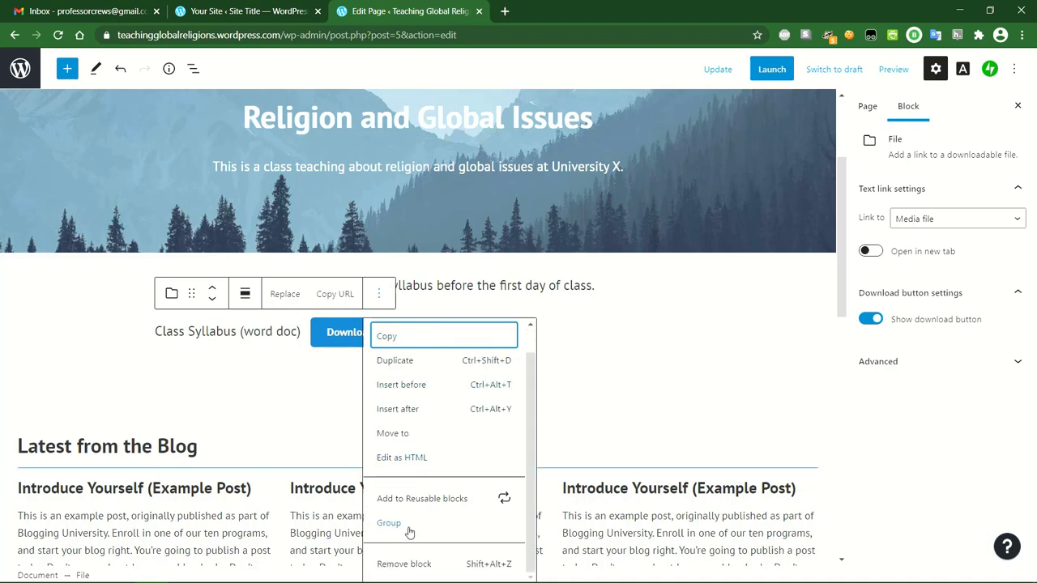
pyautogui.click(588, 332)
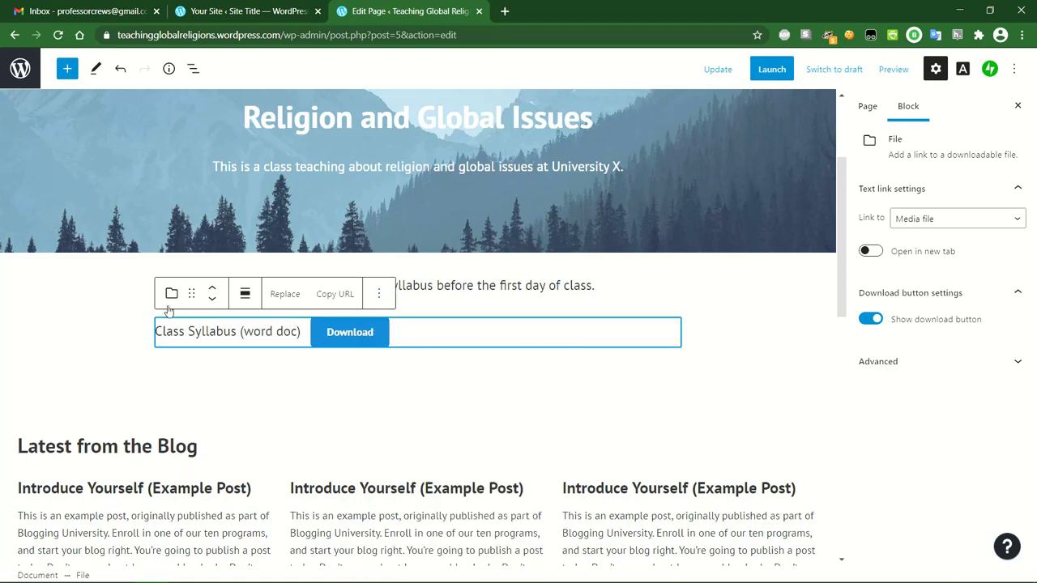
pyautogui.click(191, 294)
pyautogui.click(301, 387)
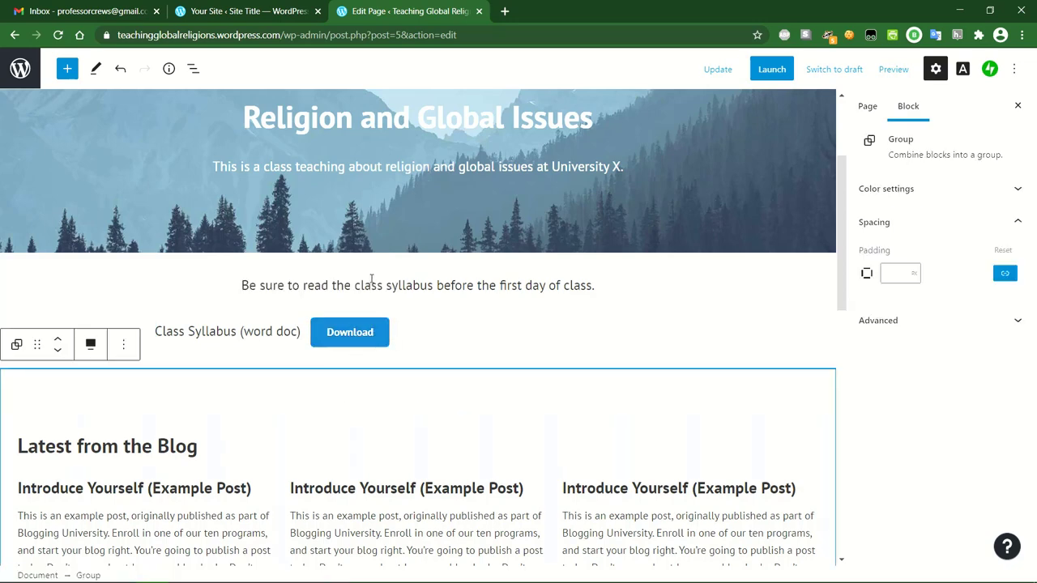
pyautogui.click(523, 325)
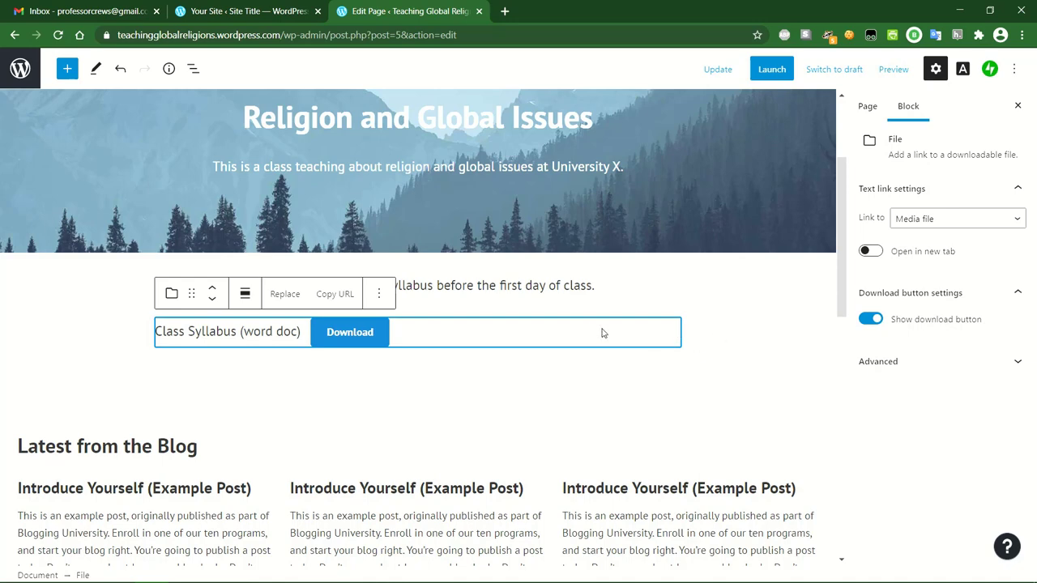
pyautogui.click(959, 364)
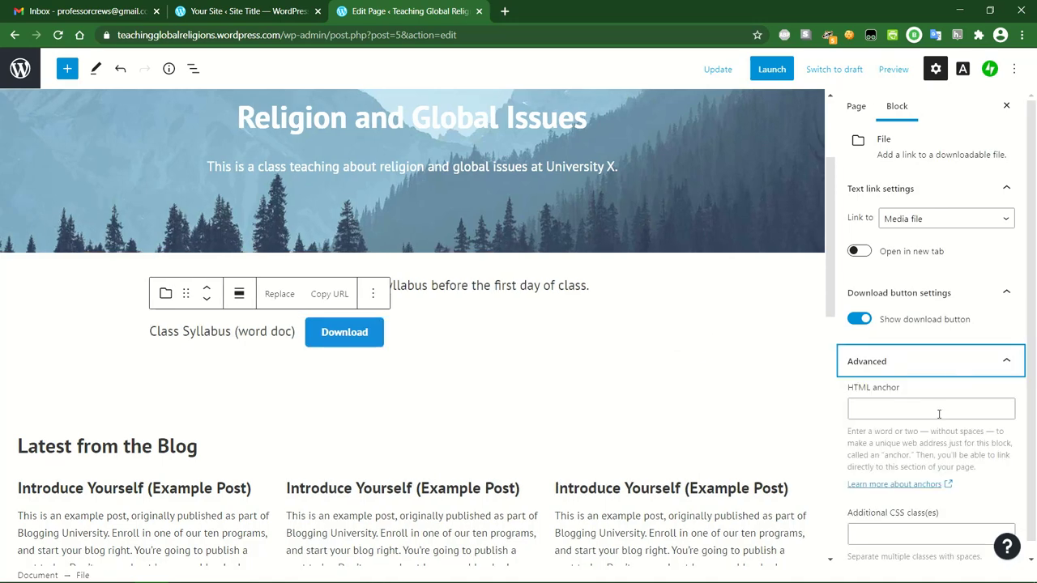
pyautogui.scroll(-1, 940, 413)
pyautogui.click(944, 346)
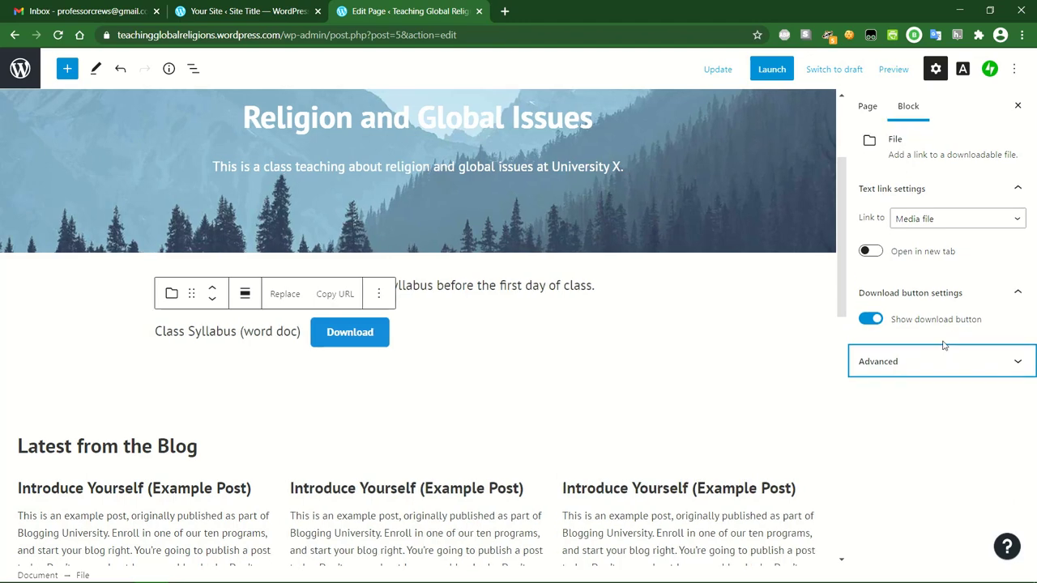
pyautogui.click(273, 331)
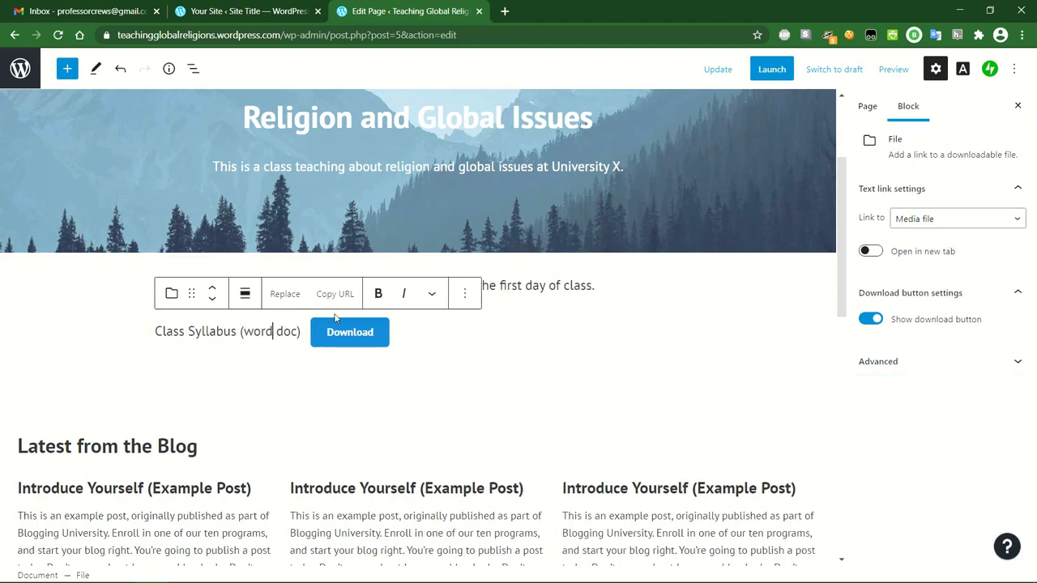
pyautogui.click(533, 285)
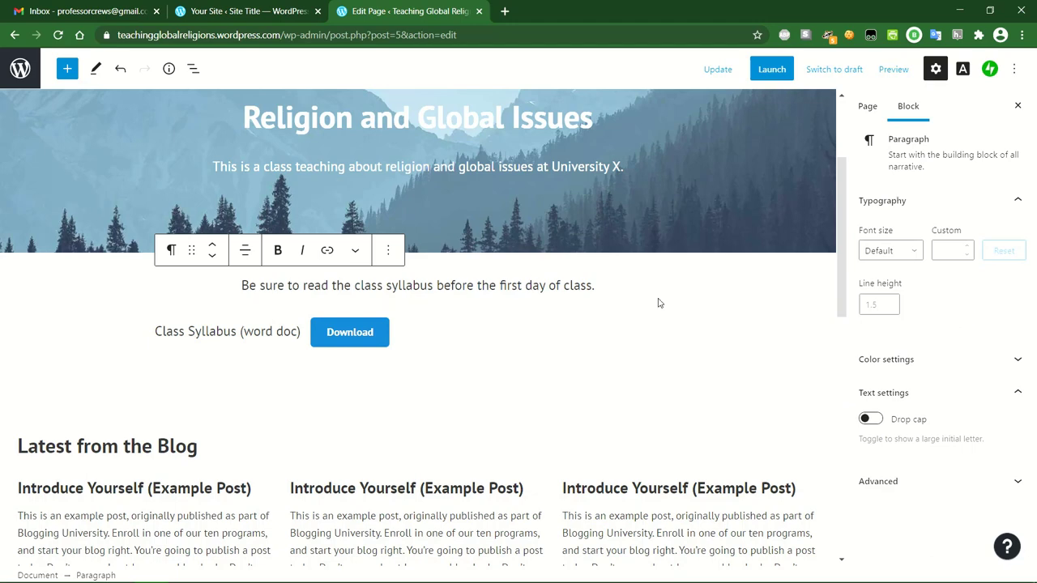
pyautogui.click(515, 344)
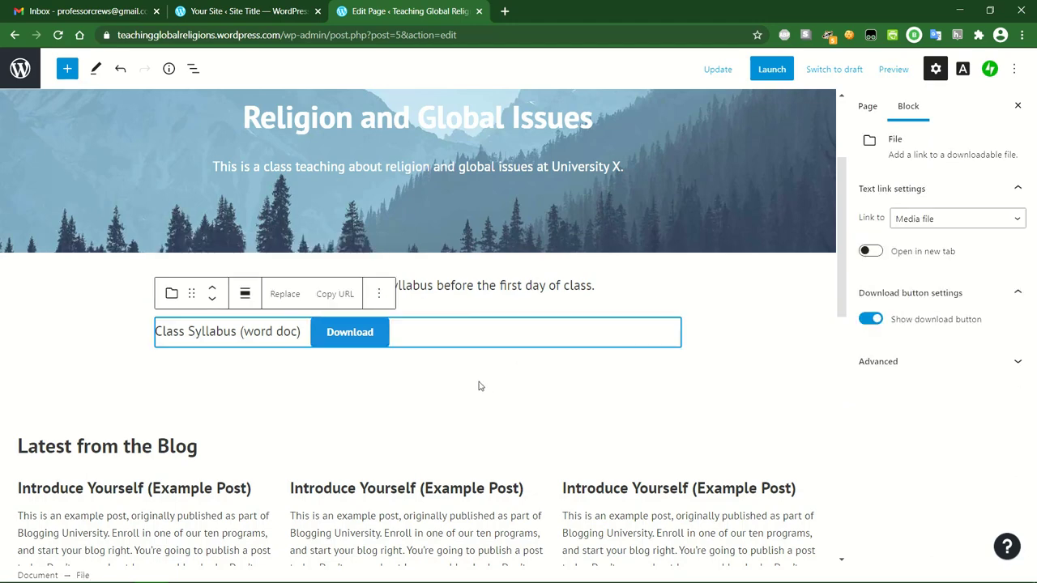
pyautogui.click(407, 383)
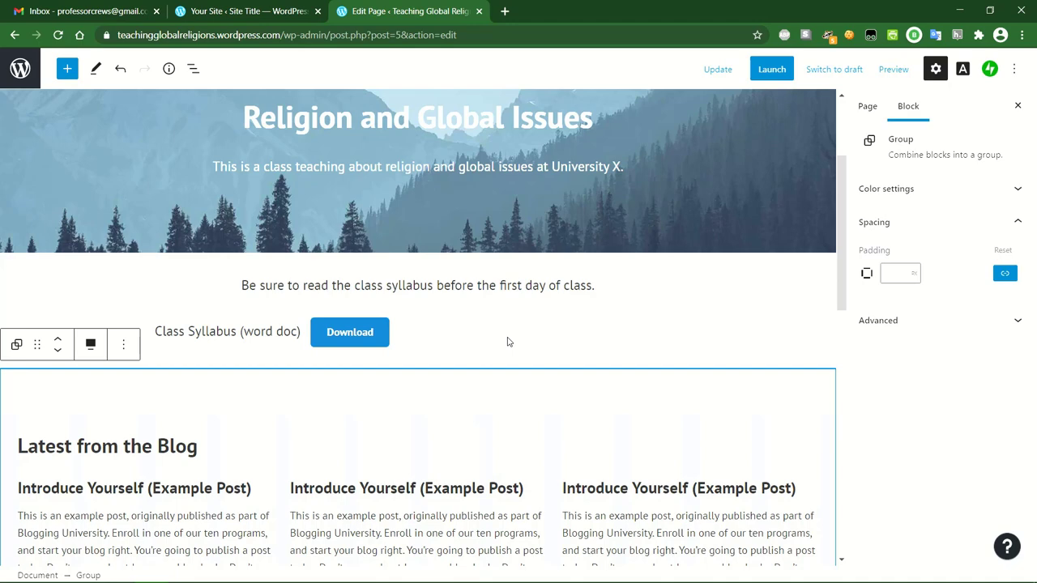
pyautogui.scroll(2, 508, 341)
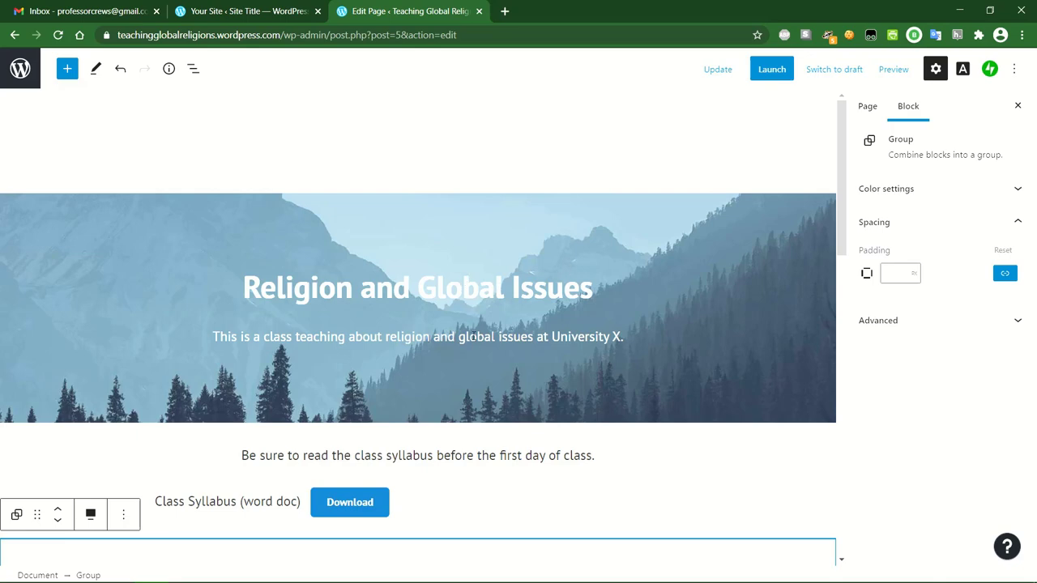
pyautogui.scroll(-2, 488, 332)
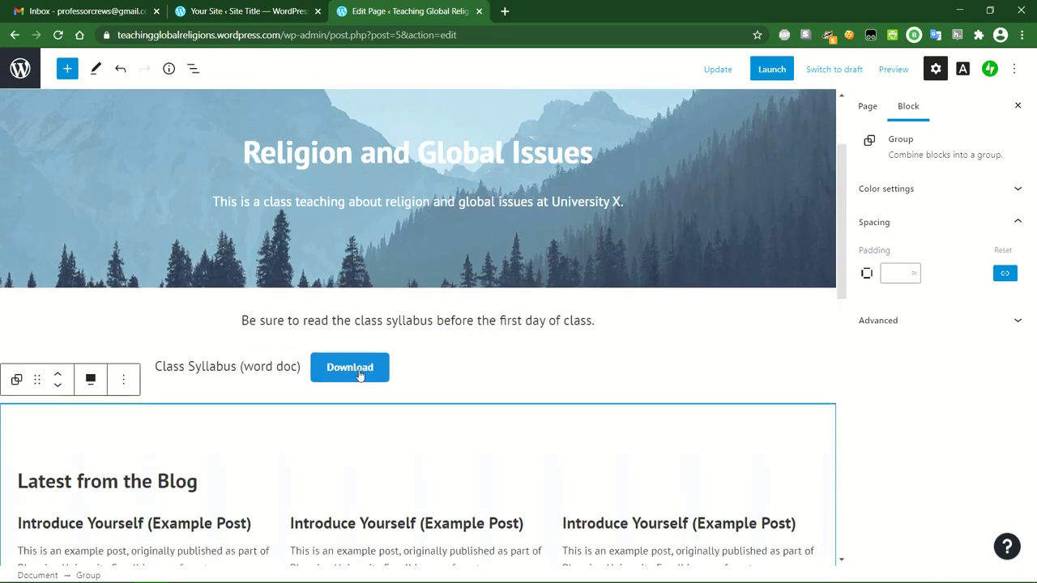
# Remove the dark email subscribe Group block from the Home page via More options.
pyautogui.click(468, 370)
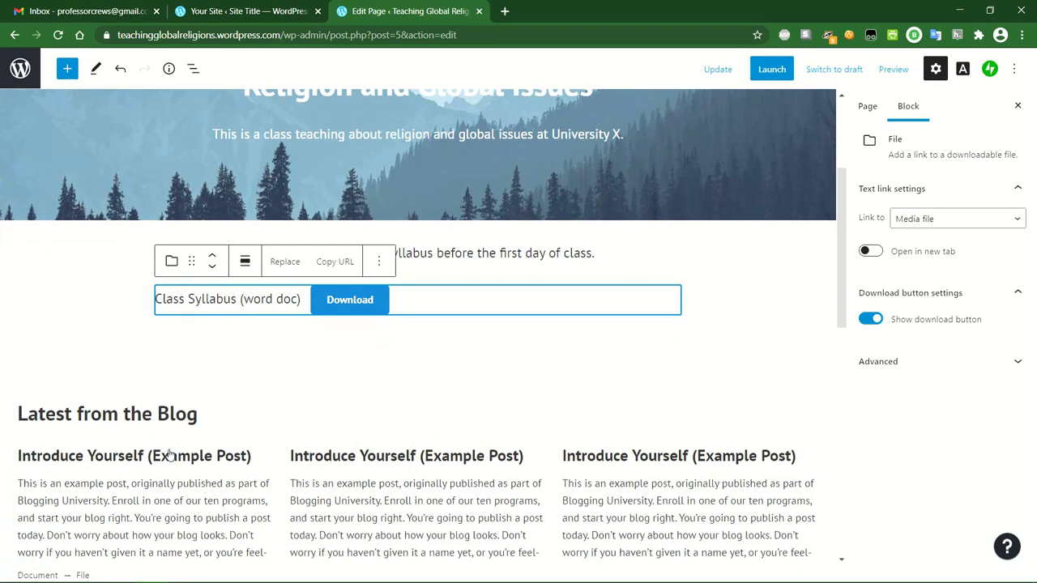
pyautogui.click(442, 423)
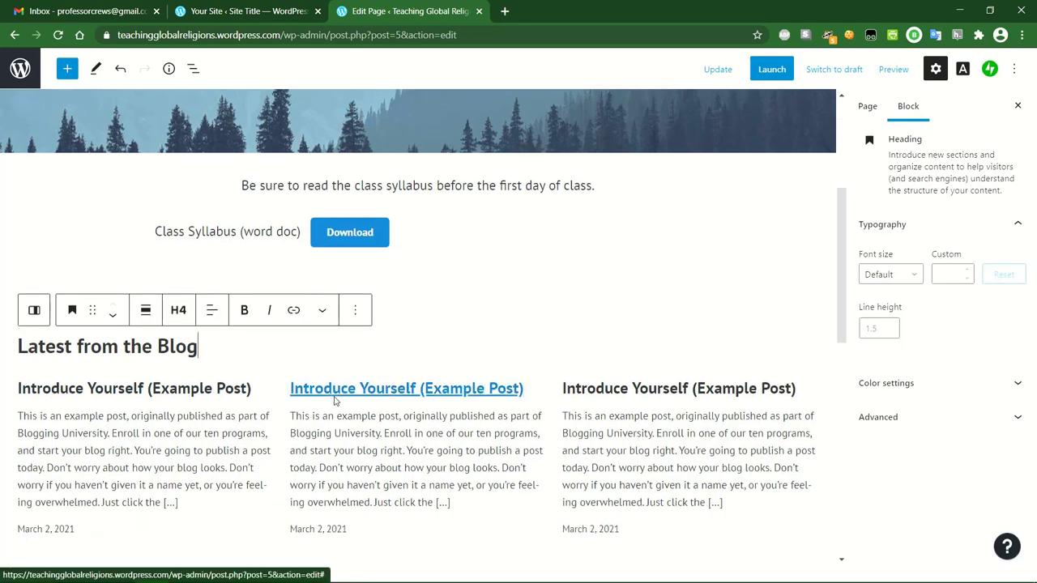
pyautogui.scroll(-1, 333, 400)
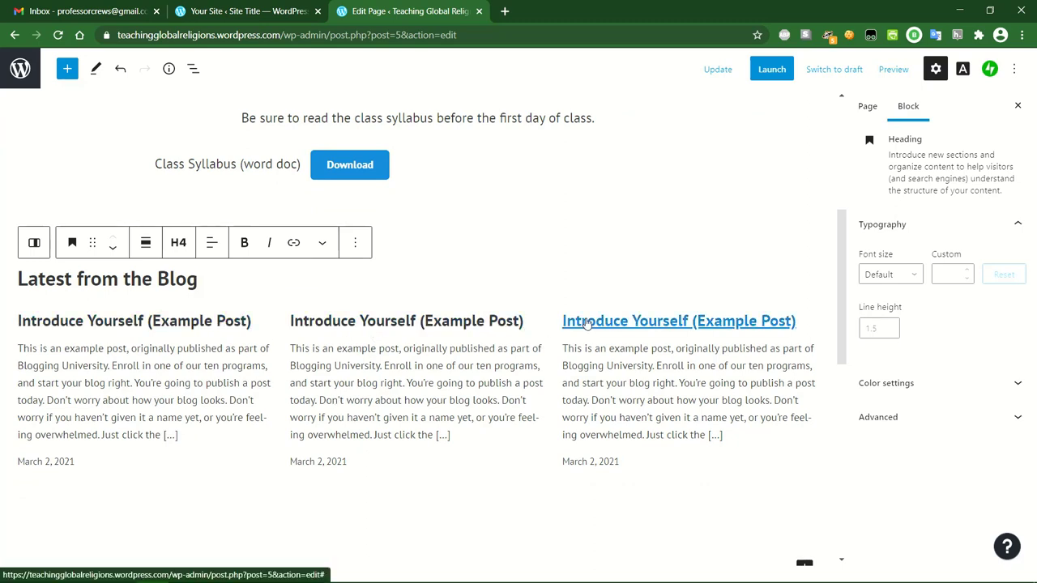
pyautogui.scroll(-5, 620, 253)
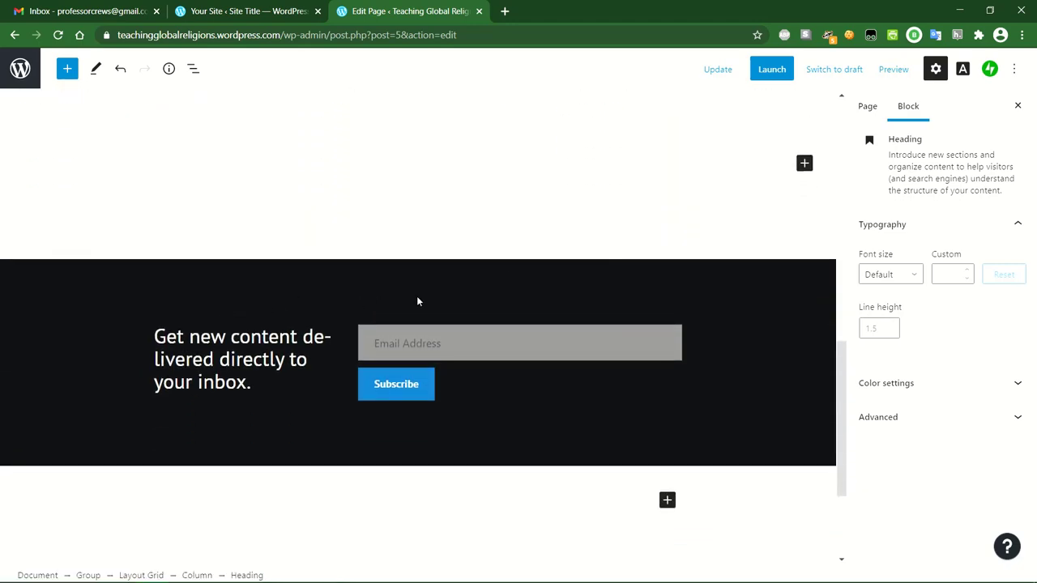
pyautogui.click(486, 297)
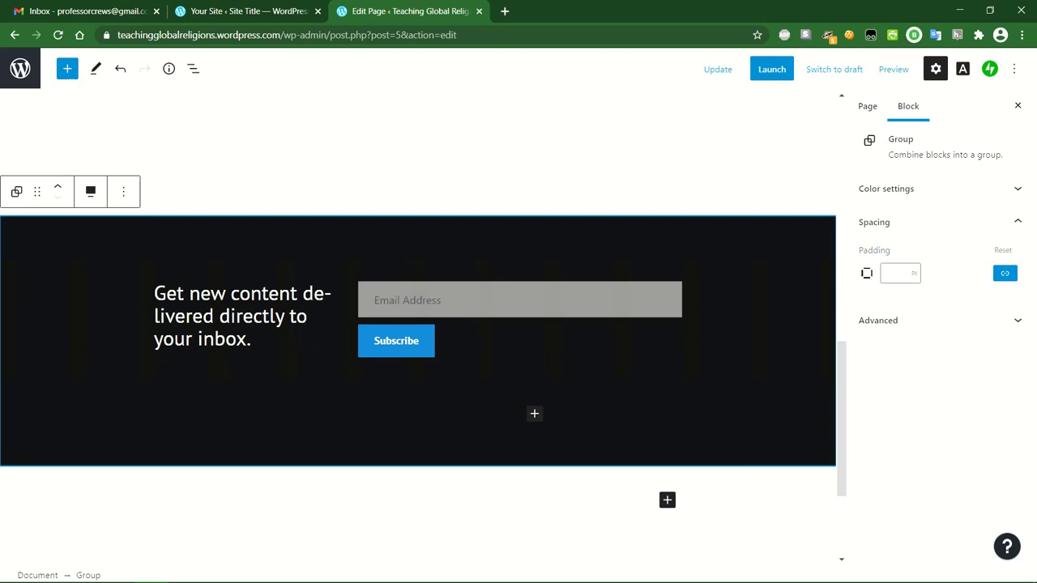
pyautogui.moveTo(417, 379)
pyautogui.click(123, 194)
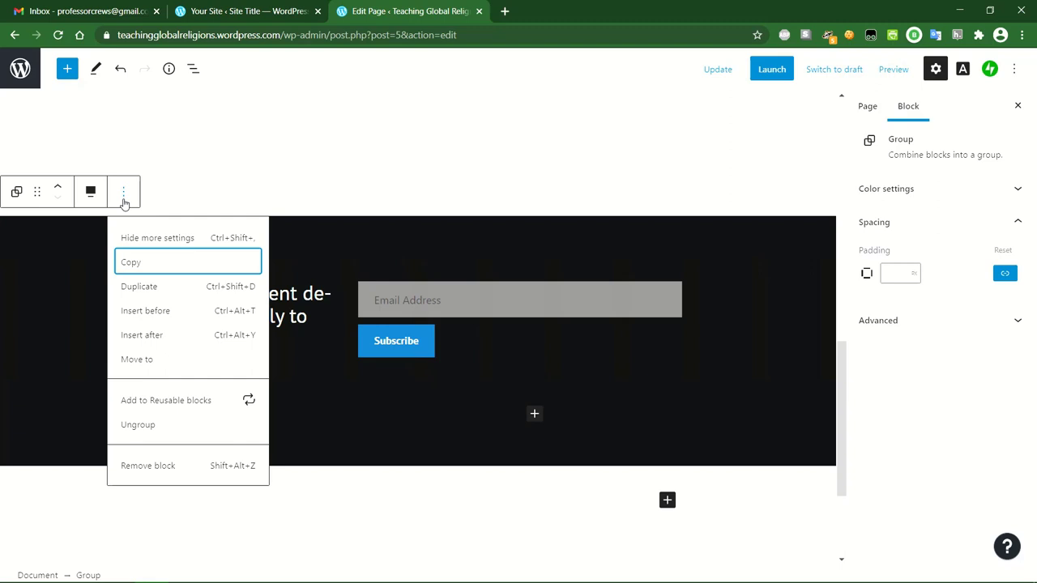
pyautogui.click(151, 468)
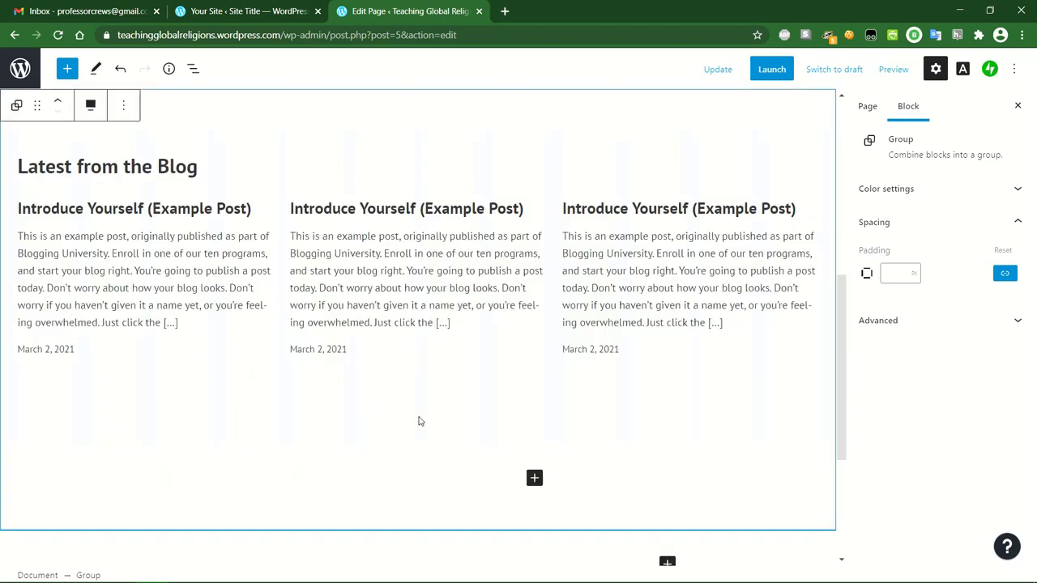
# Review the page and save the Home page changes with Update.
pyautogui.scroll(-3, 491, 428)
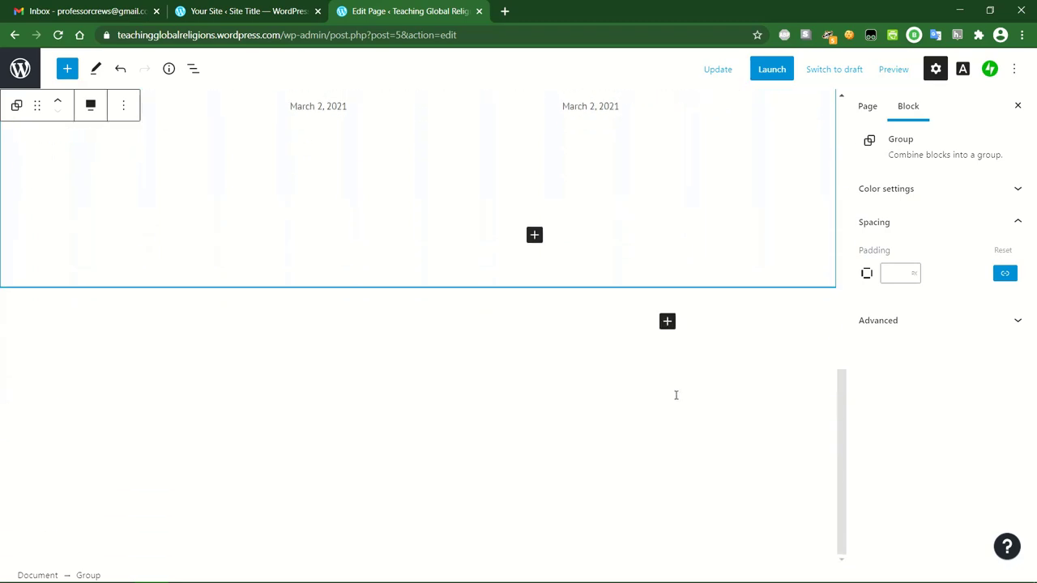
pyautogui.scroll(6, 518, 358)
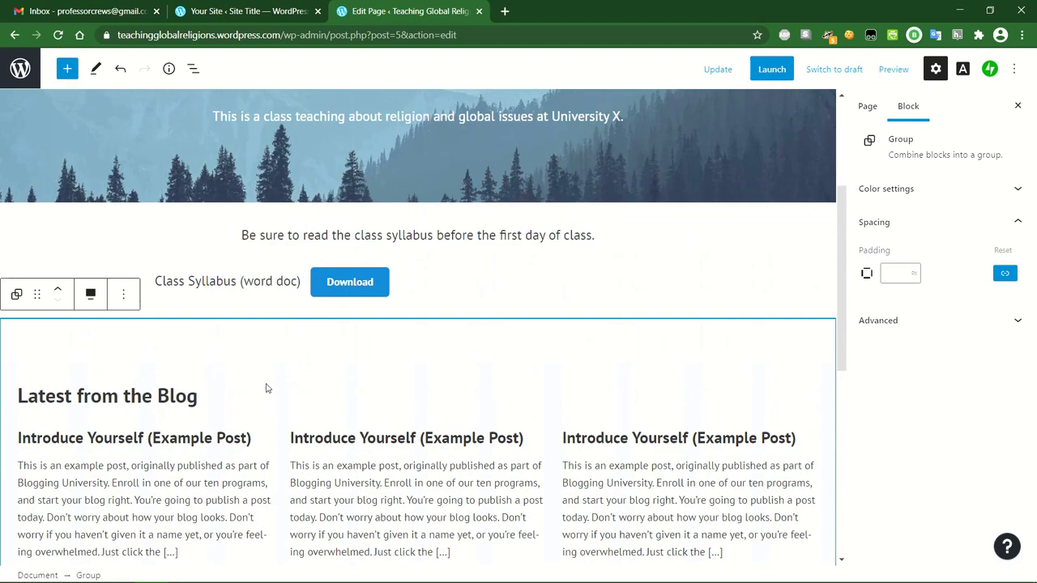
pyautogui.scroll(3, 428, 415)
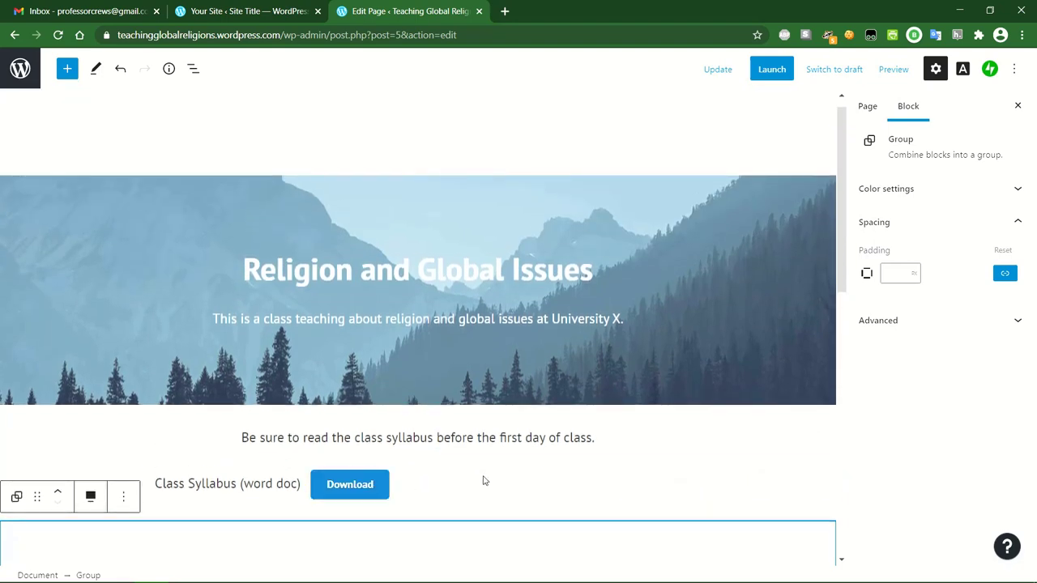
pyautogui.moveTo(523, 458)
pyautogui.click(719, 74)
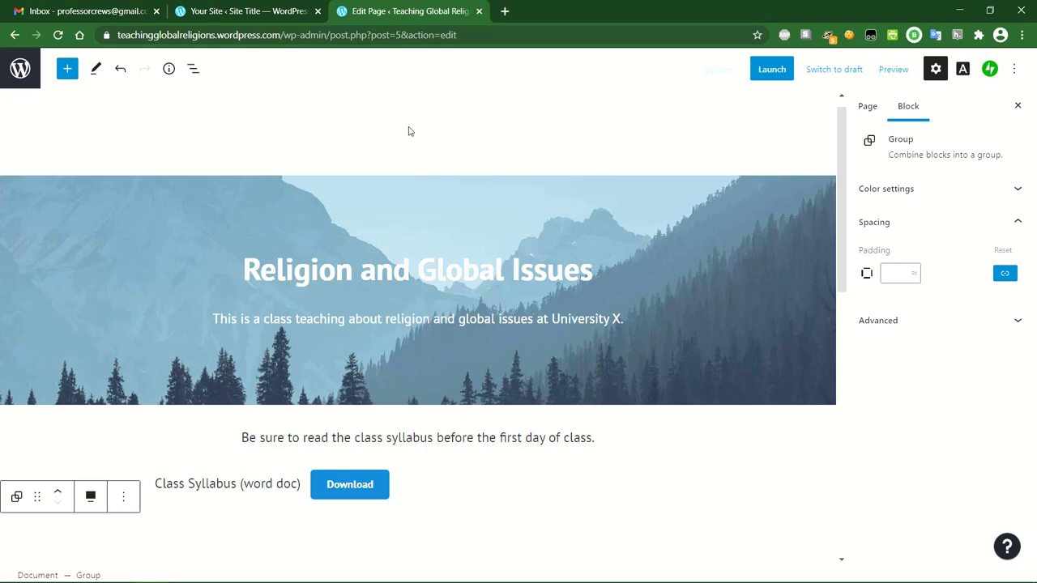
pyautogui.click(895, 70)
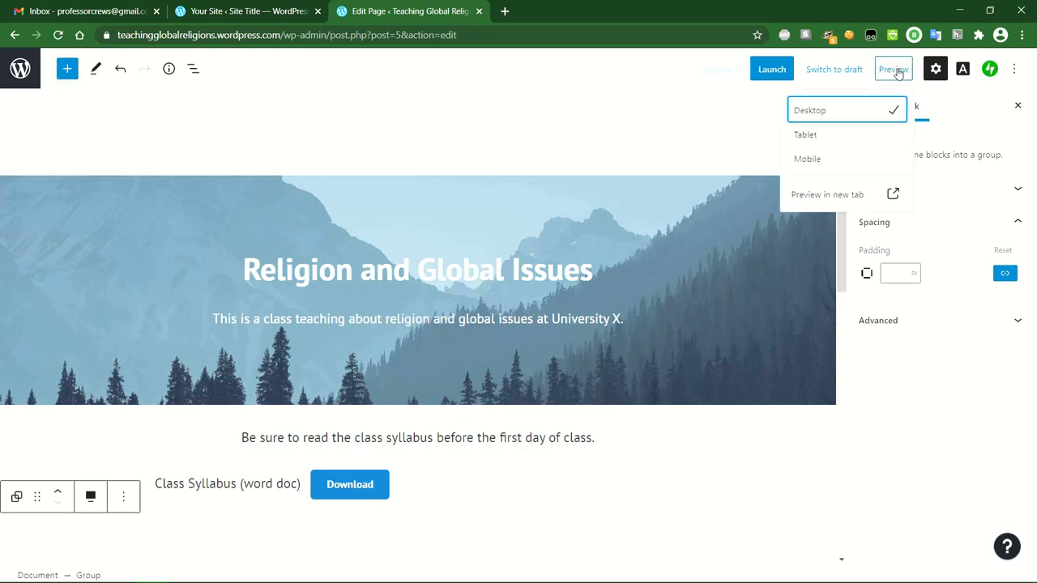
pyautogui.click(841, 197)
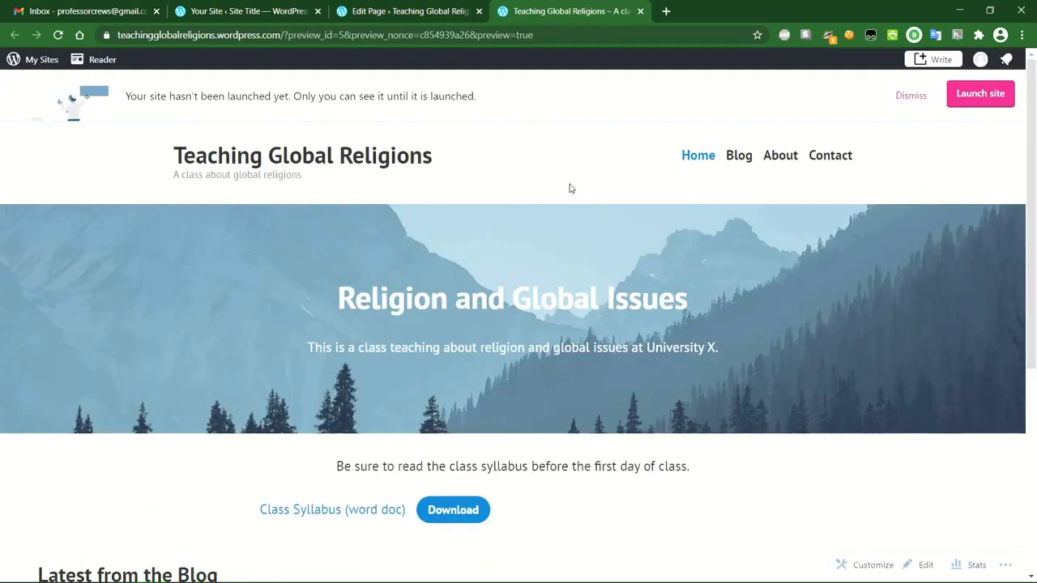
pyautogui.scroll(-3, 558, 168)
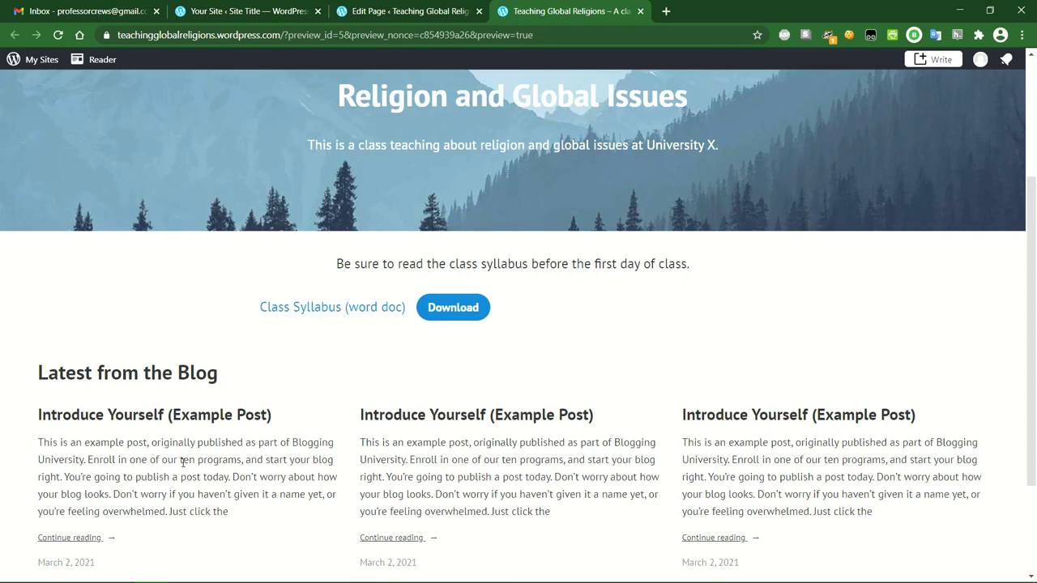
pyautogui.scroll(-1, 183, 462)
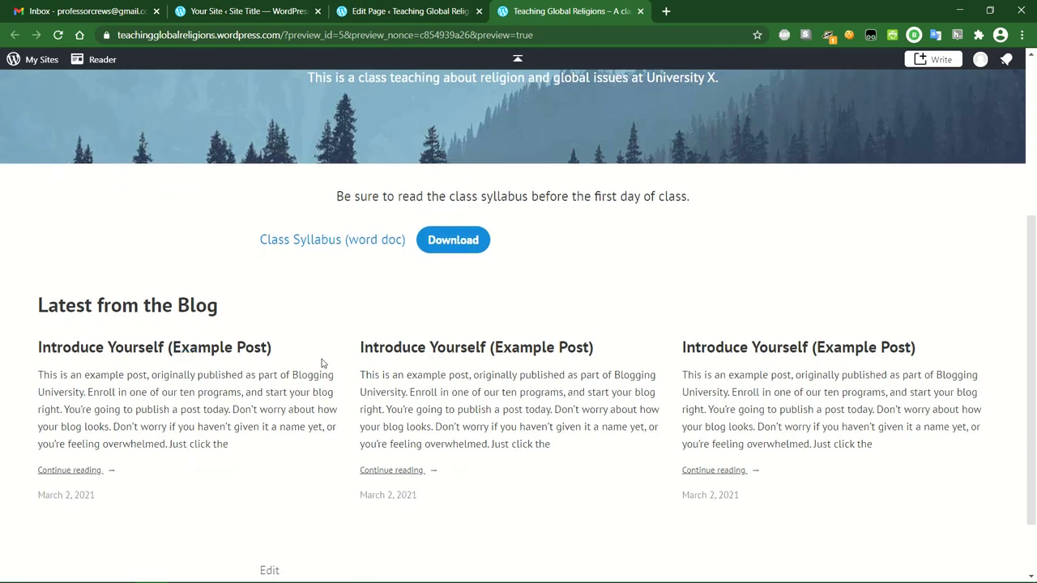
pyautogui.scroll(4, 438, 368)
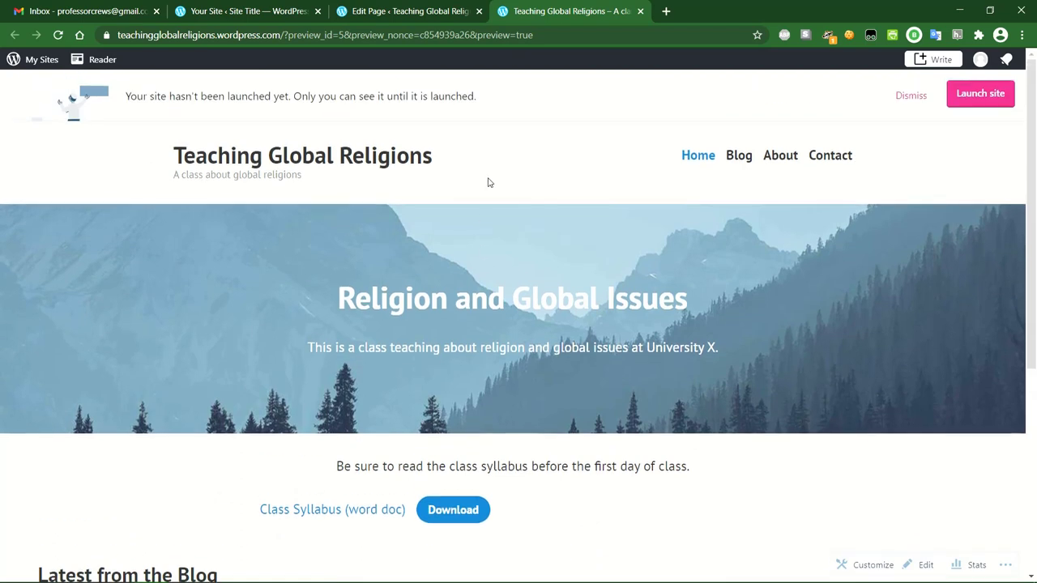
# Return to the Home page editor, go to All Pages, then open the Posts list.
pyautogui.click(414, 10)
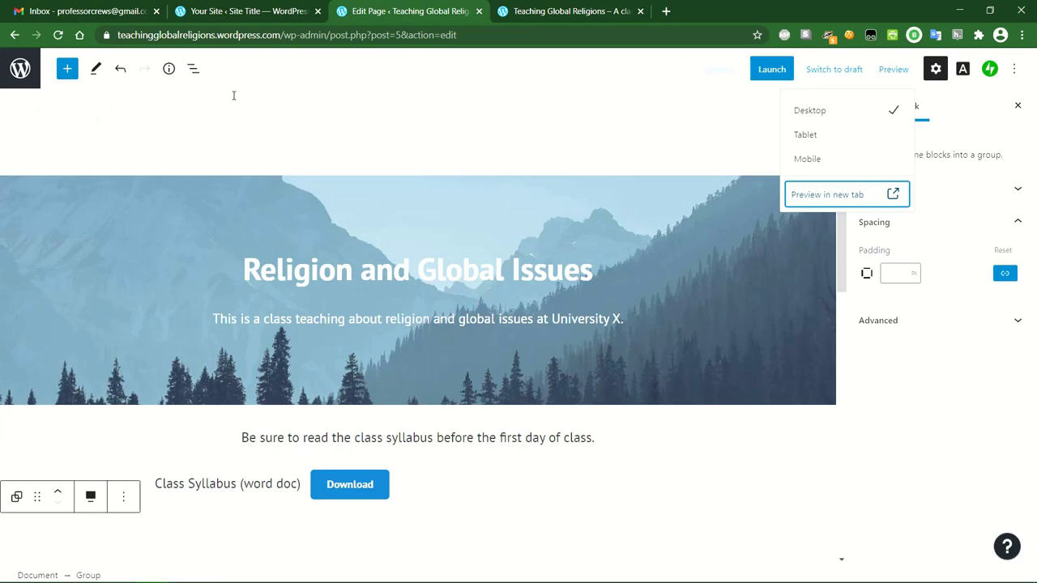
pyautogui.click(109, 115)
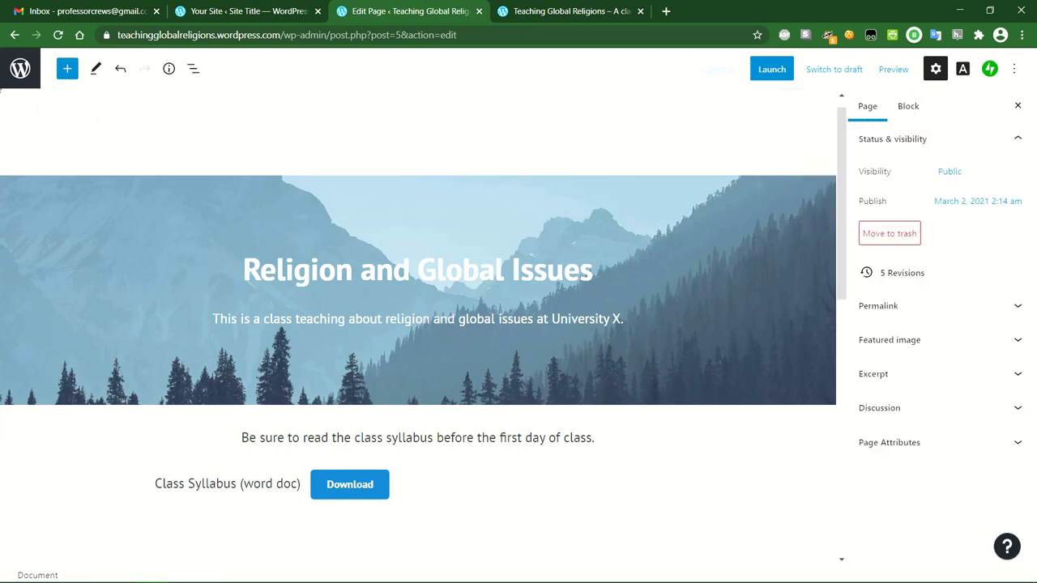
pyautogui.click(20, 68)
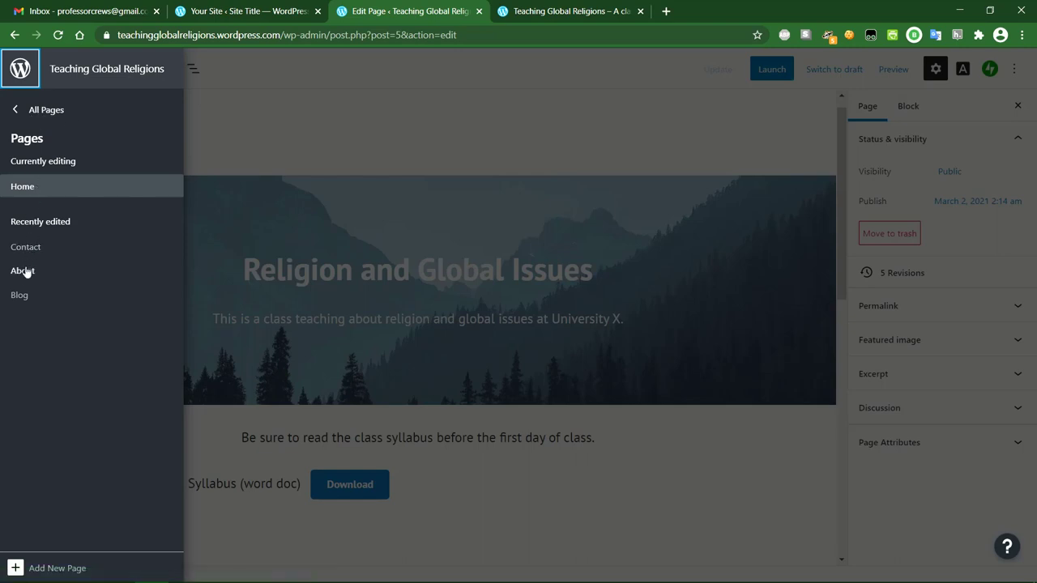
pyautogui.click(34, 111)
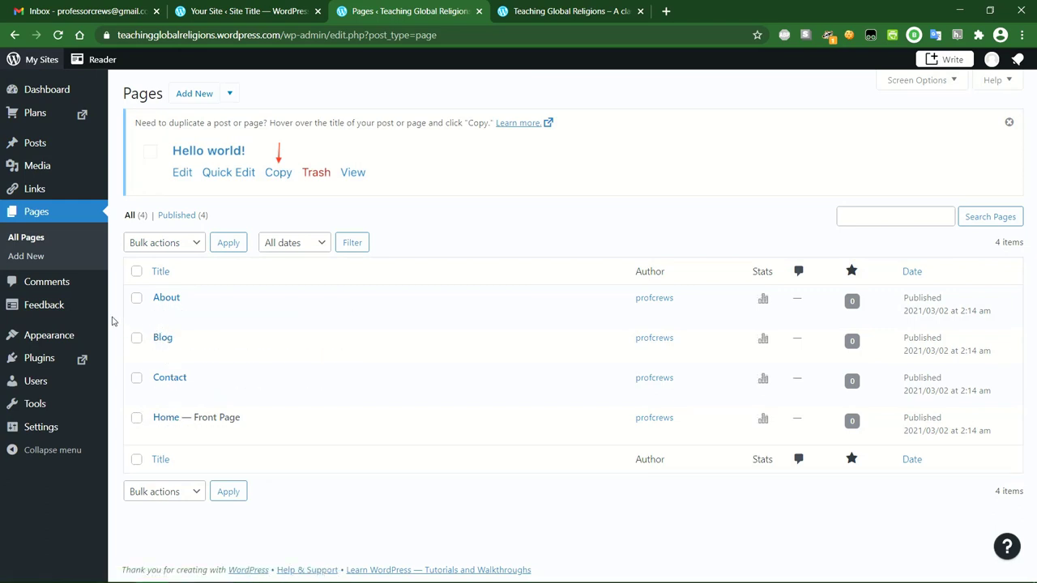
pyautogui.click(48, 145)
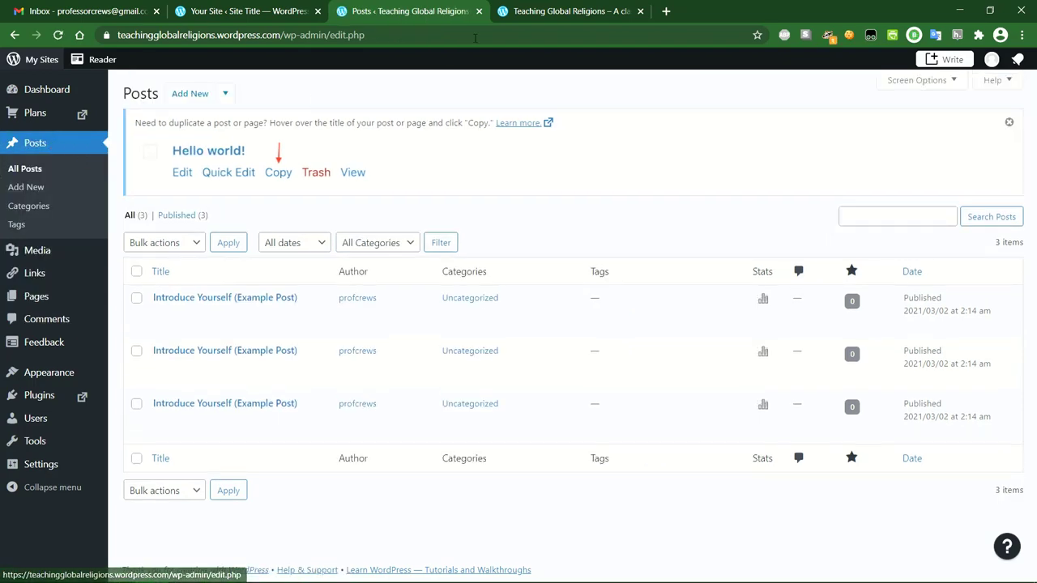
# Return to the admin posts list and open the first example post for editing.
pyautogui.click(555, 11)
pyautogui.scroll(-3, 524, 306)
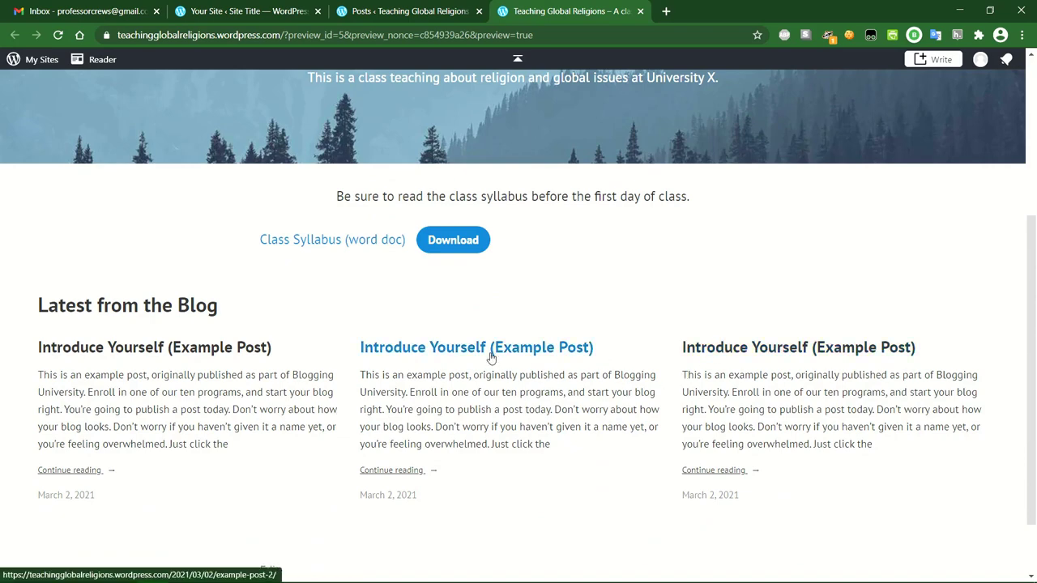
pyautogui.click(422, 11)
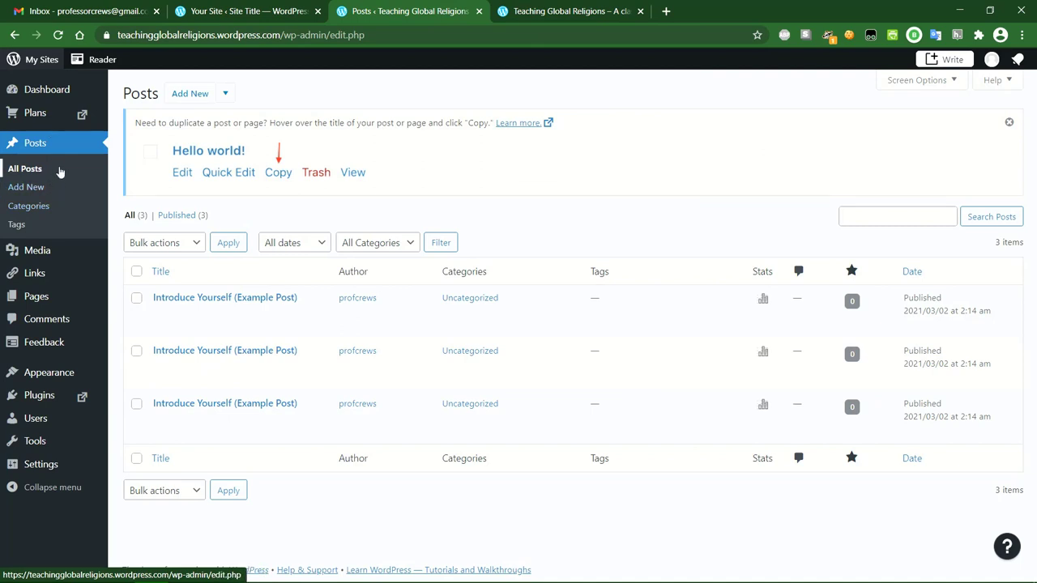
pyautogui.moveTo(227, 357)
pyautogui.moveTo(234, 302)
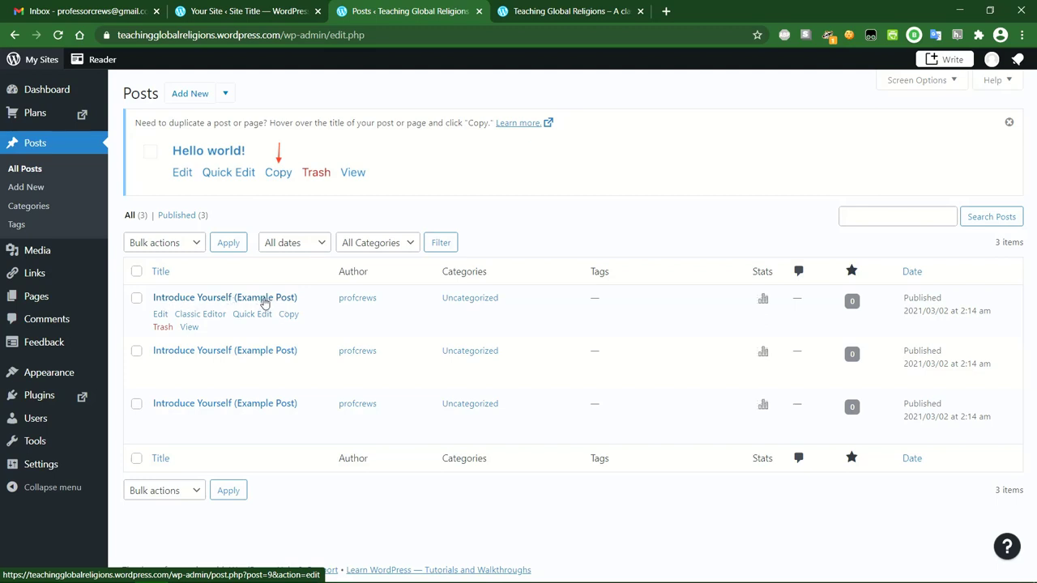
pyautogui.click(161, 315)
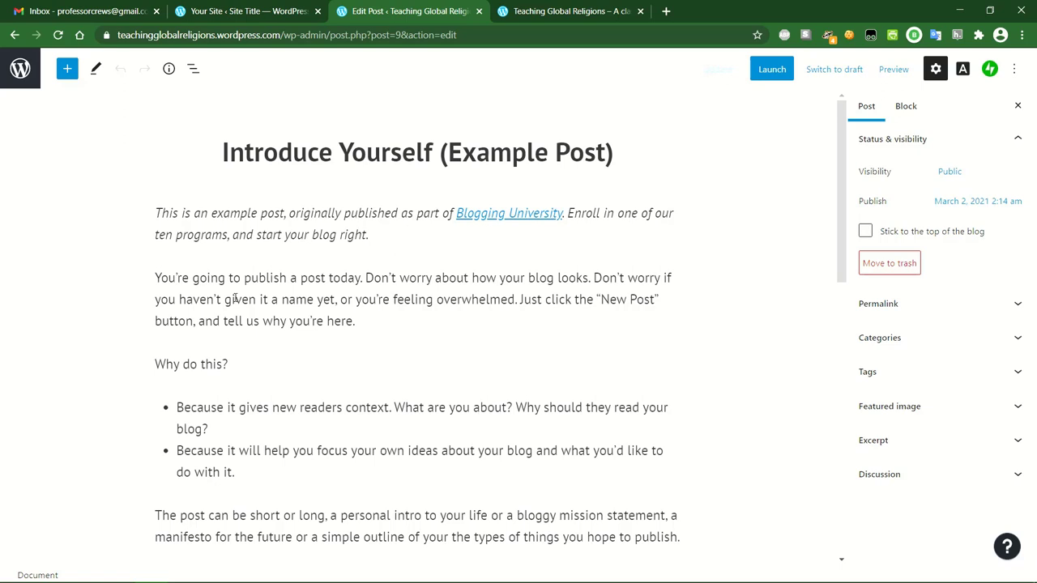
# Trial-edit the word 'Introduce' in the title, then undo back to the original title.
pyautogui.scroll(-5, 284, 371)
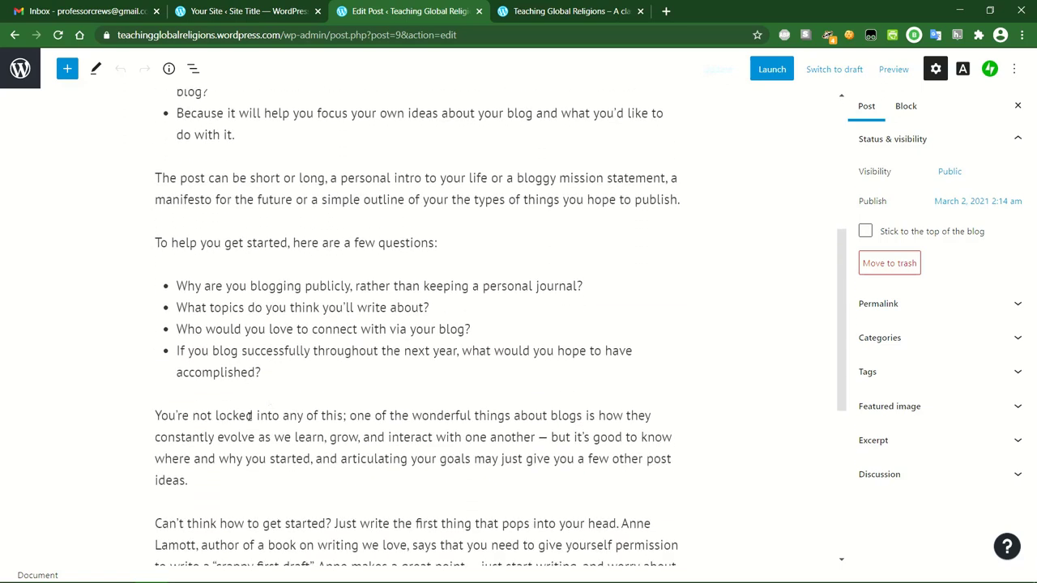
pyautogui.scroll(-3, 249, 418)
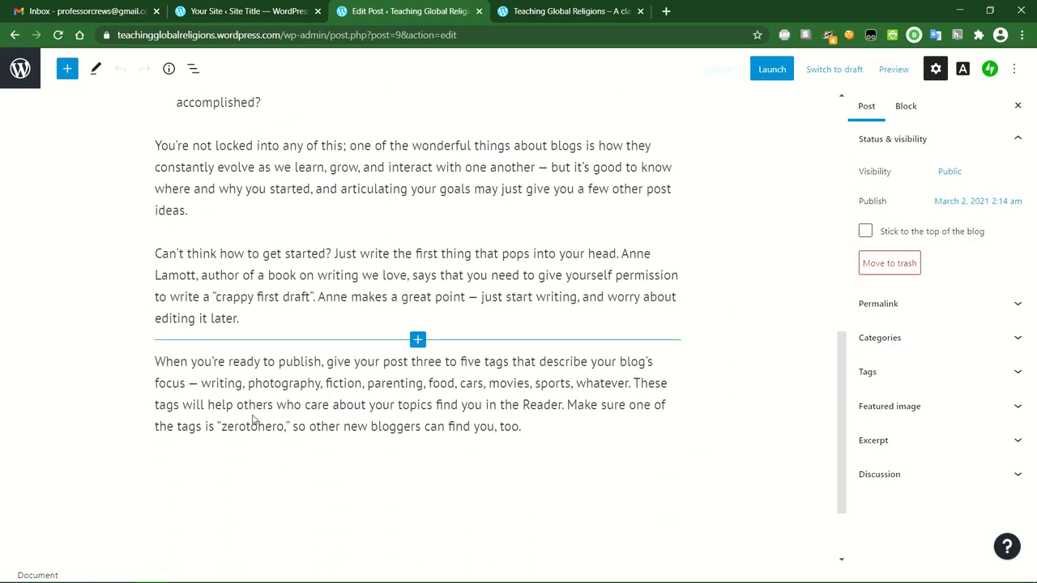
pyautogui.scroll(8, 253, 418)
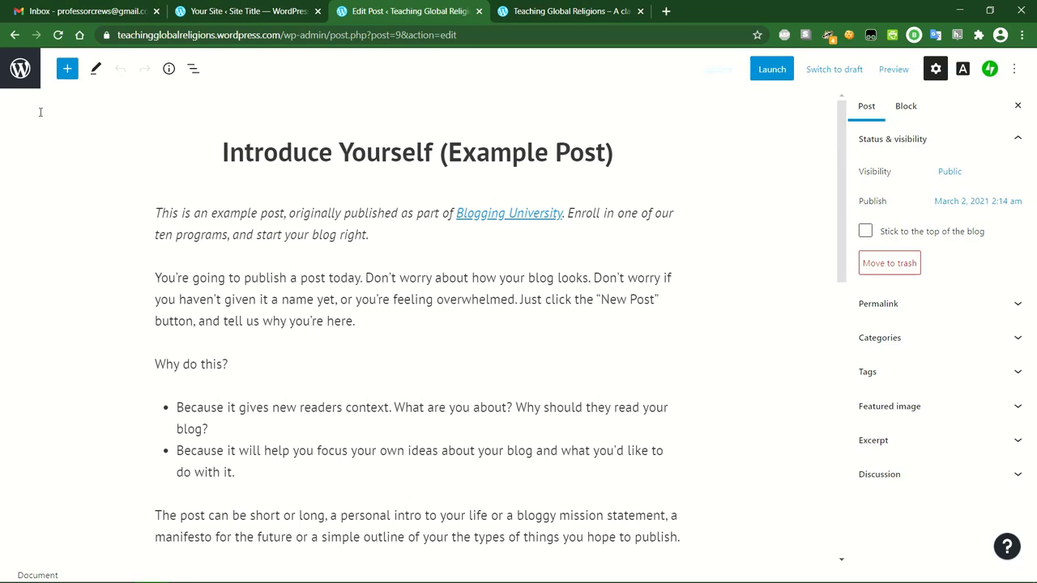
pyautogui.click(299, 150)
pyautogui.doubleClick(299, 149)
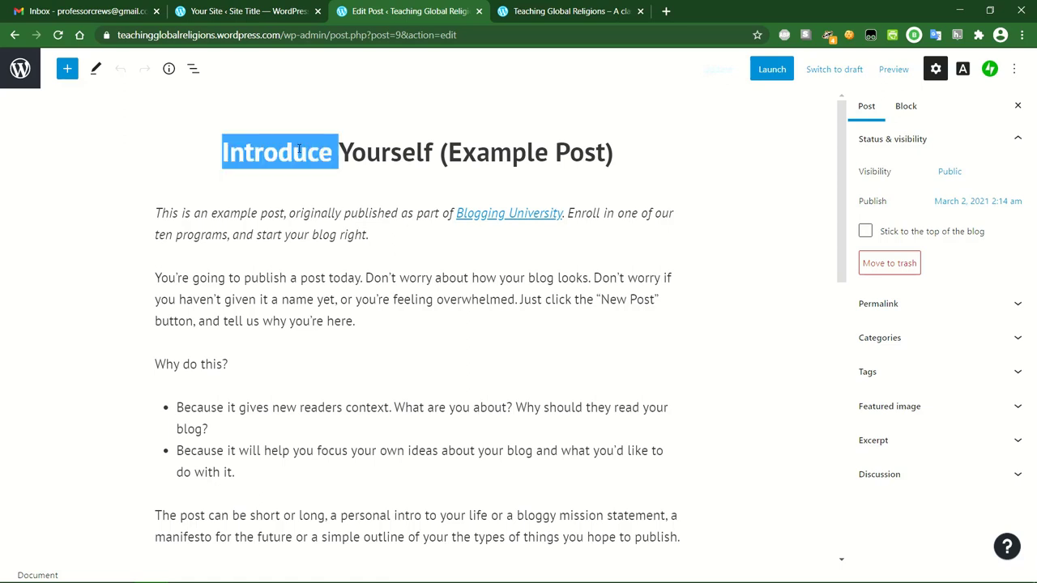
pyautogui.write('haoah')
pyautogui.press('BackSpace')
pyautogui.press('BackSpace')
pyautogui.press('BackSpace')
pyautogui.press('BackSpace')
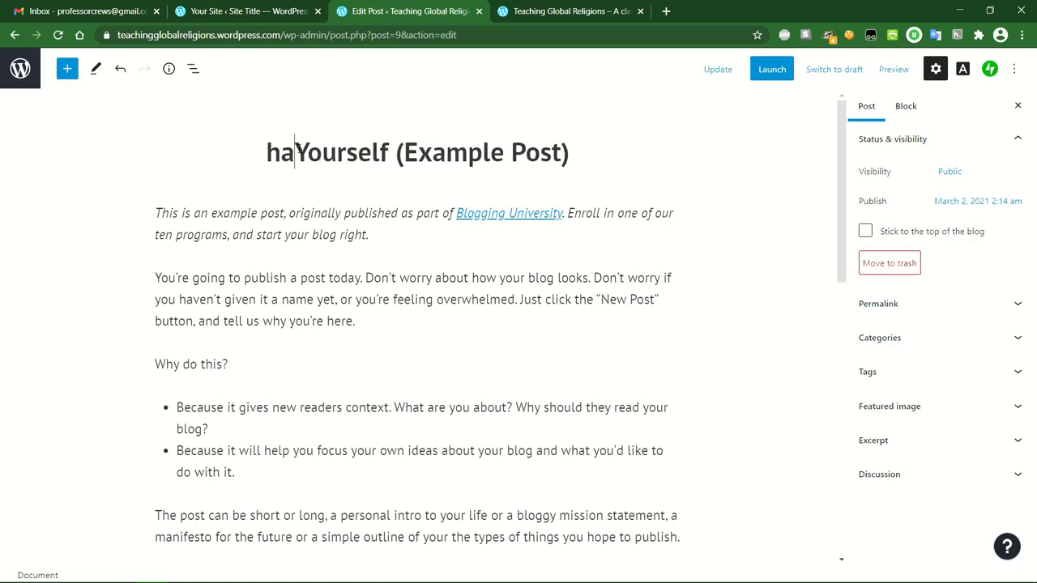
pyautogui.hotkey('ctrl', 'z')
pyautogui.hotkey('ctrl', 'z')
pyautogui.hotkey('ctrl', 'z')
pyautogui.hotkey('ctrl', 'z')
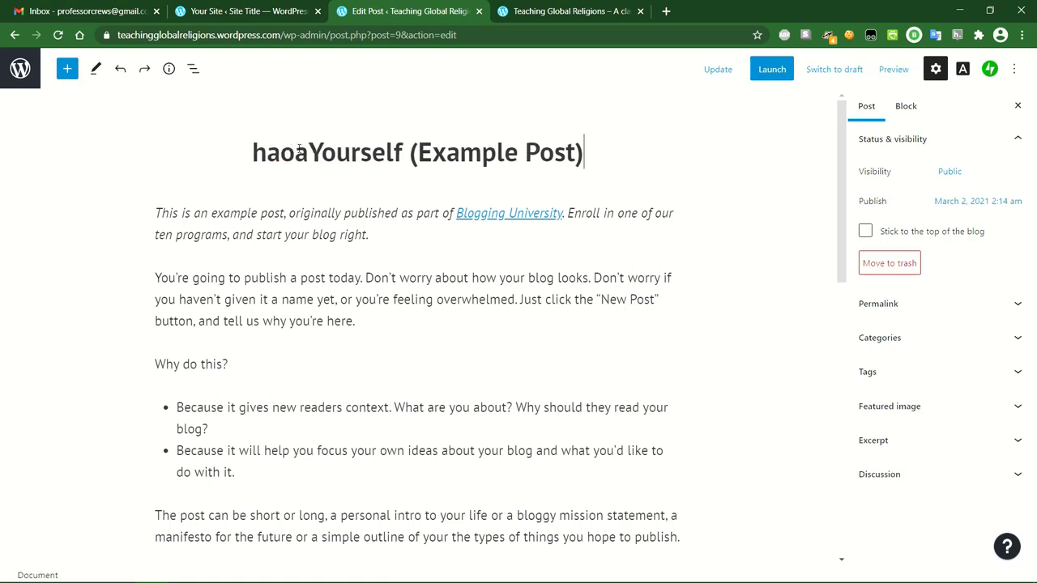
pyautogui.hotkey('ctrl', 'z')
pyautogui.hotkey('ctrl', 'z')
pyautogui.hotkey('ctrl', 'z')
pyautogui.hotkey('ctrl', 'z')
pyautogui.hotkey('ctrl', 'z')
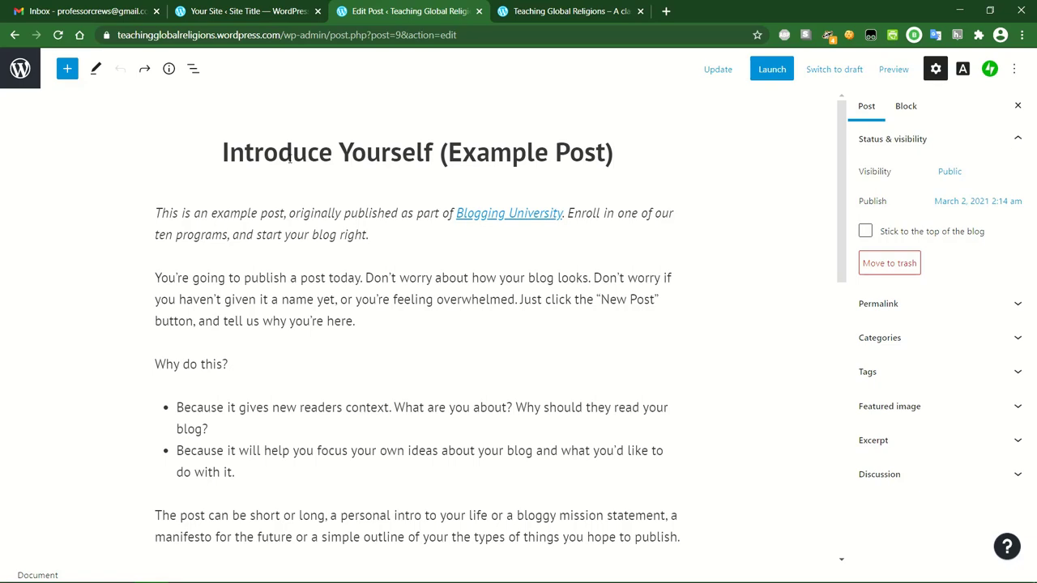
# Leave the editor without saving and go back to All Posts.
pyautogui.click(21, 69)
pyautogui.click(16, 112)
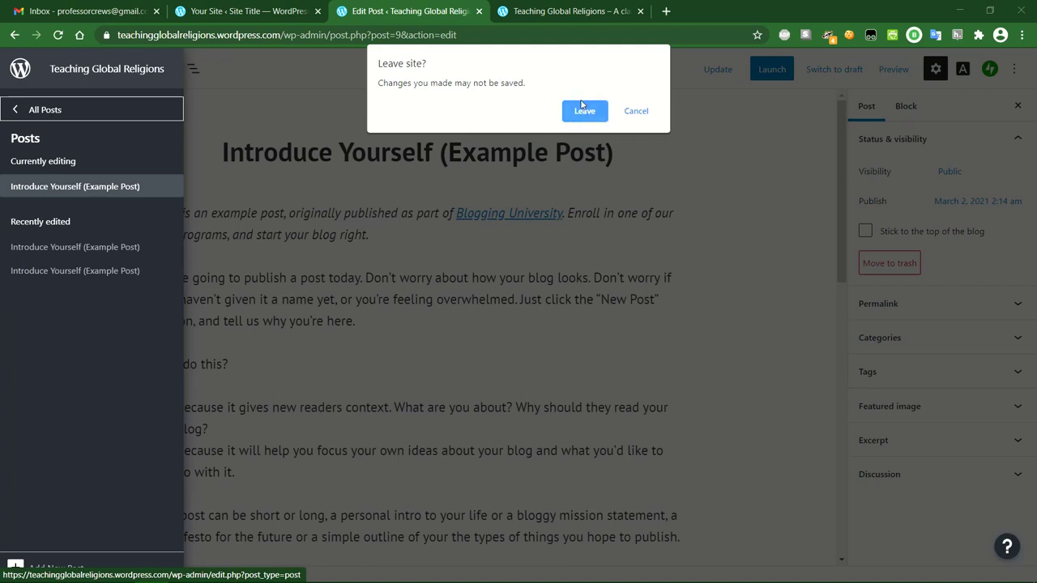
pyautogui.click(587, 115)
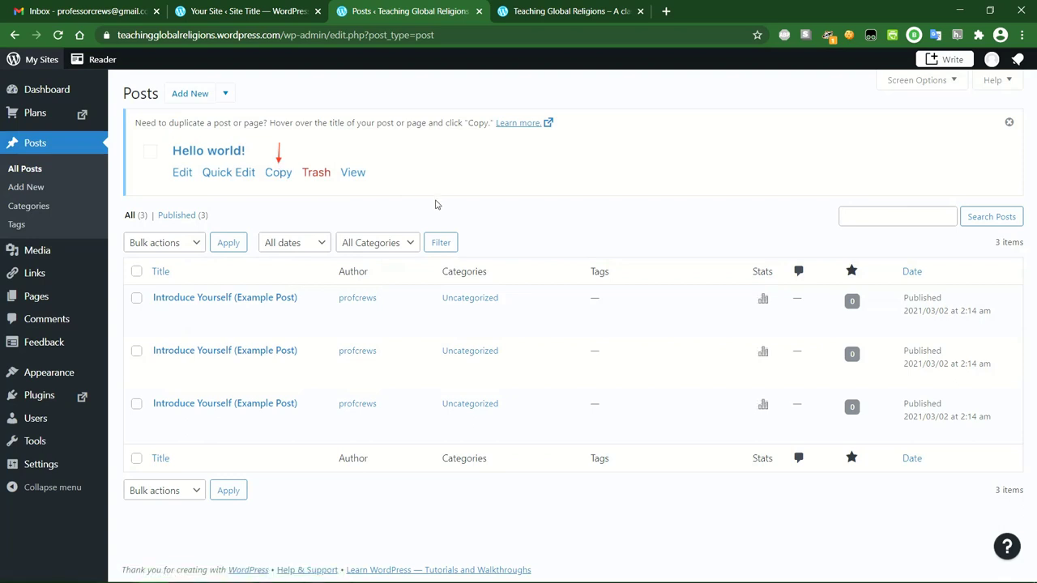
# Open the second example post and rename its title to 'Syllabus Reminder'.
pyautogui.moveTo(244, 349)
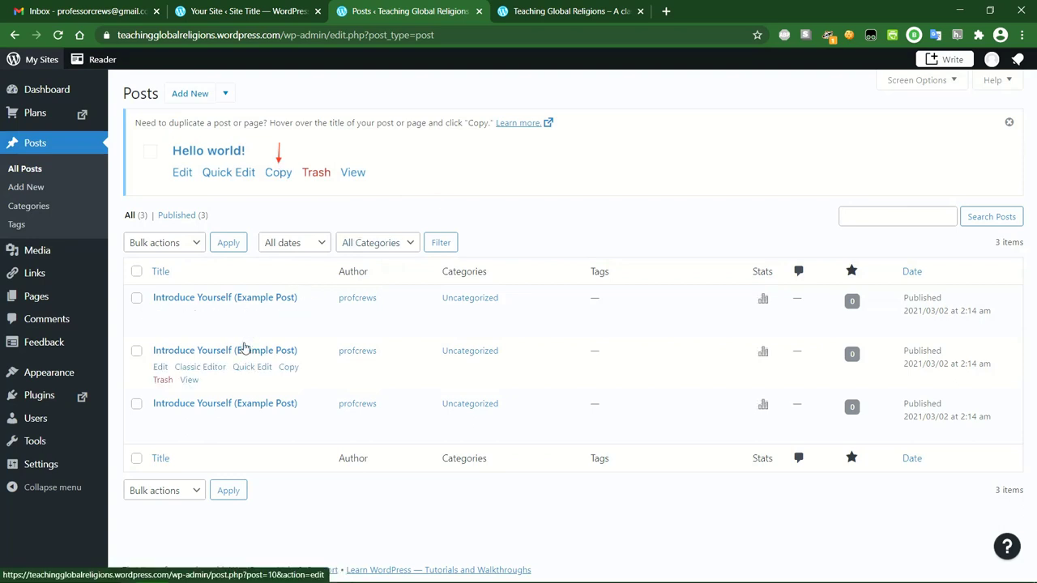
pyautogui.click(162, 368)
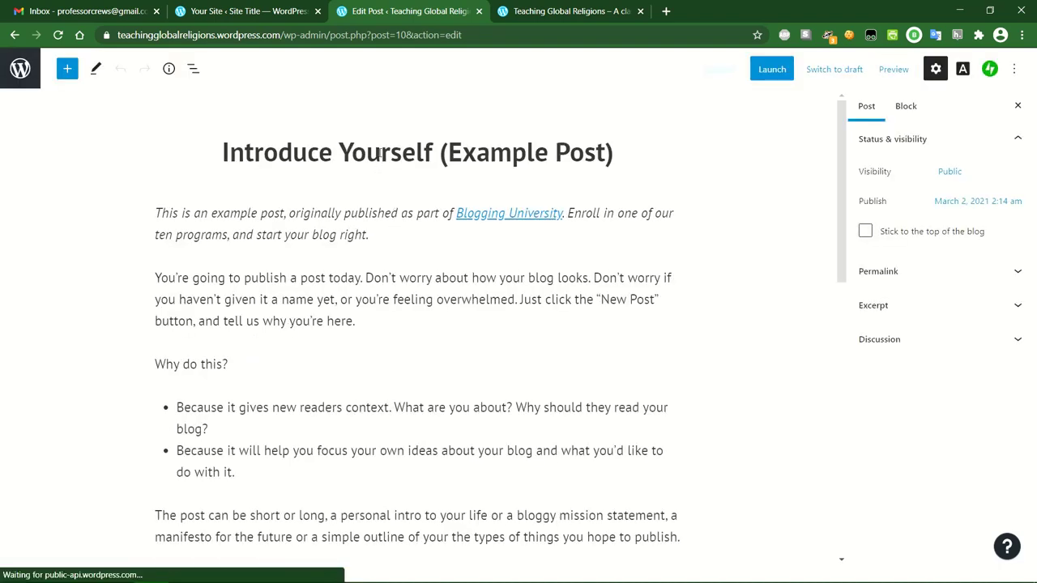
pyautogui.tripleClick(378, 151)
pyautogui.write('Sy')
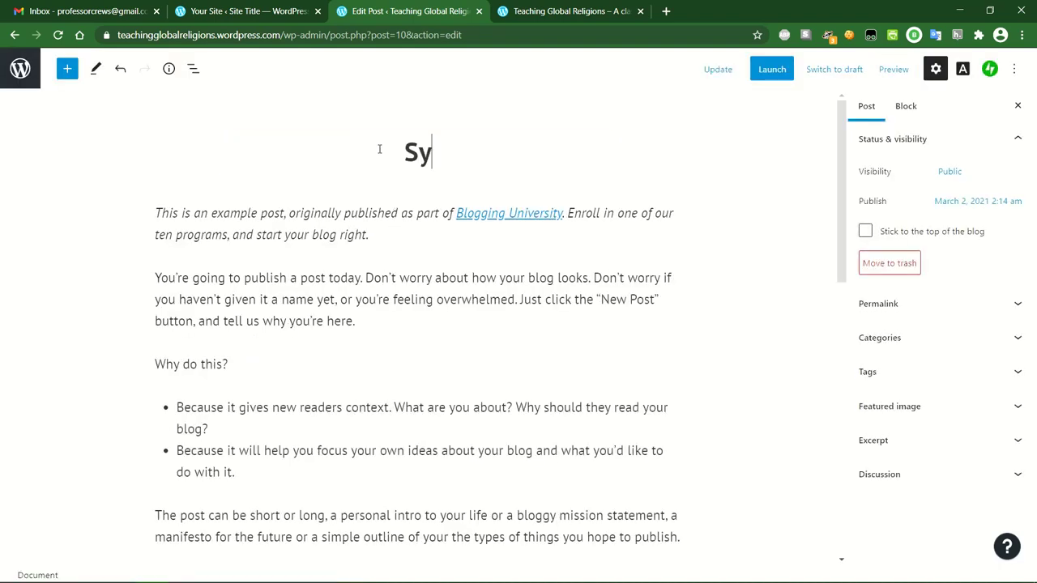
pyautogui.write('llabus Reminder')
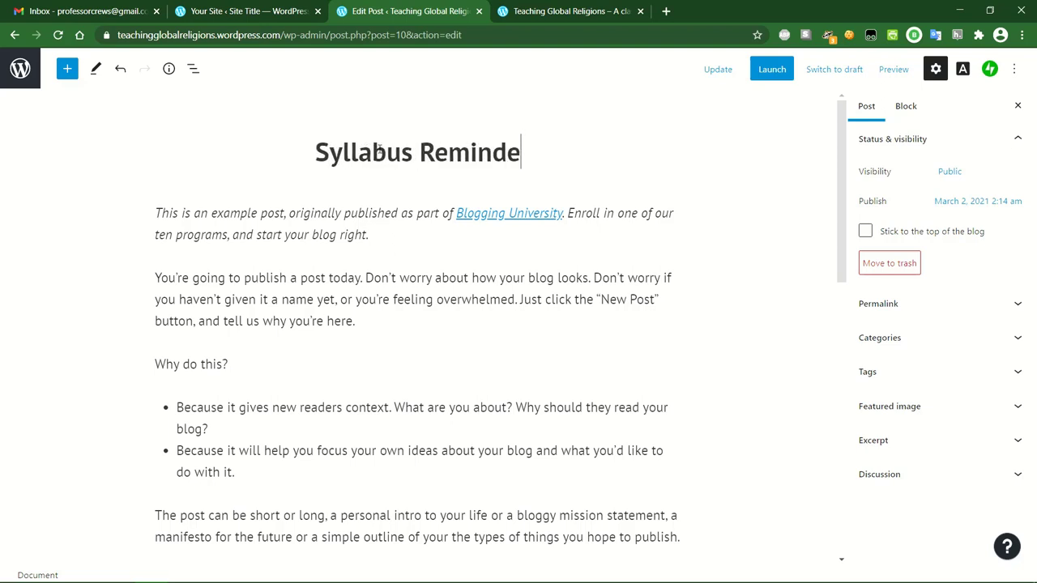
# Delete all of the post's example body paragraphs, leaving an empty paragraph.
pyautogui.click(157, 212)
pyautogui.tripleClick(158, 212)
pyautogui.press('BackSpace')
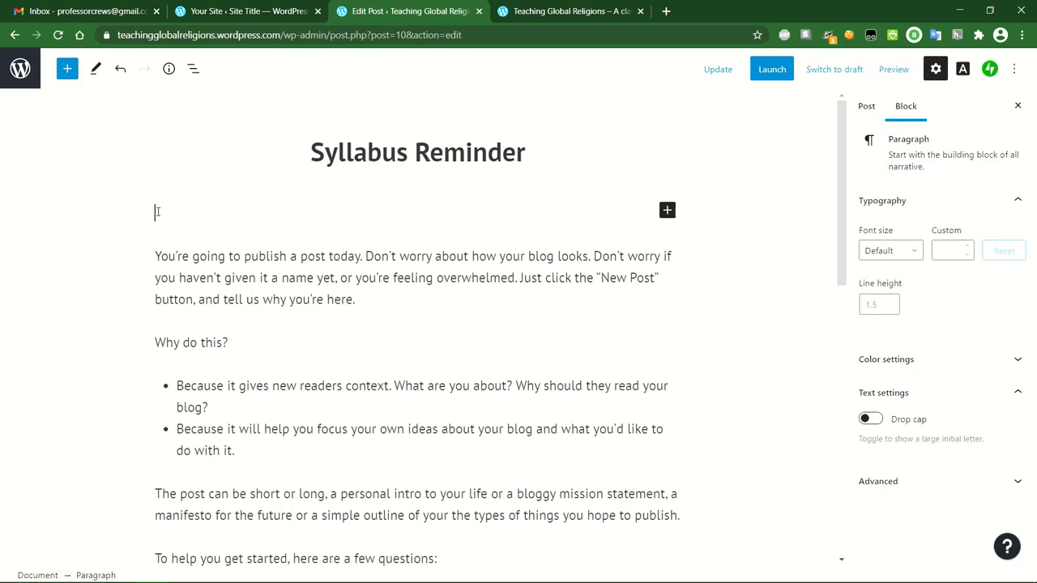
pyautogui.moveTo(243, 344); pyautogui.dragTo(188, 320)
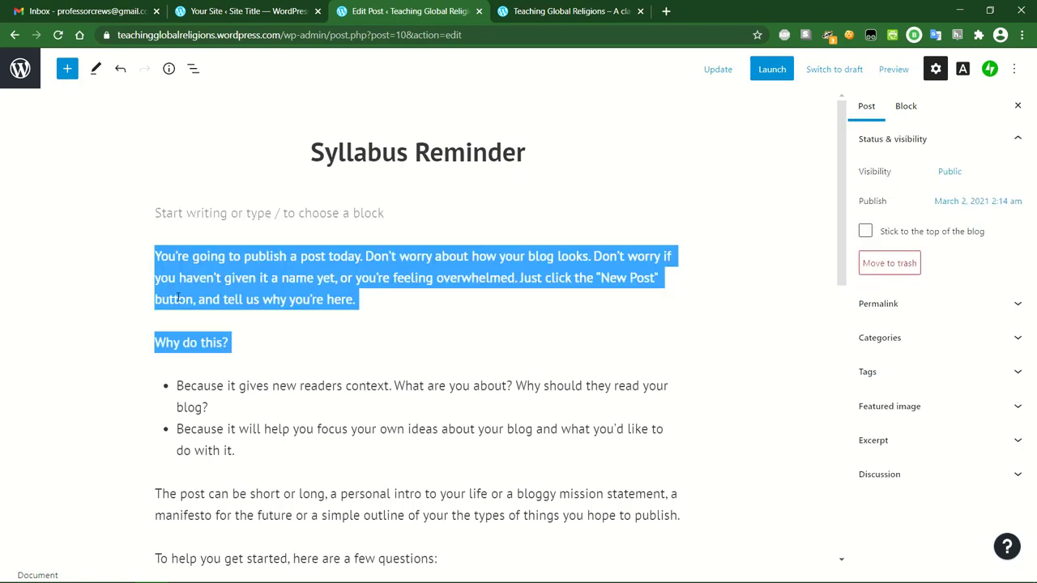
pyautogui.doubleClick(158, 256)
pyautogui.click(158, 256)
pyautogui.scroll(-10, 418, 339)
pyautogui.hotkey('ctrl', 'a')
pyautogui.hotkey('ctrl', 'a')
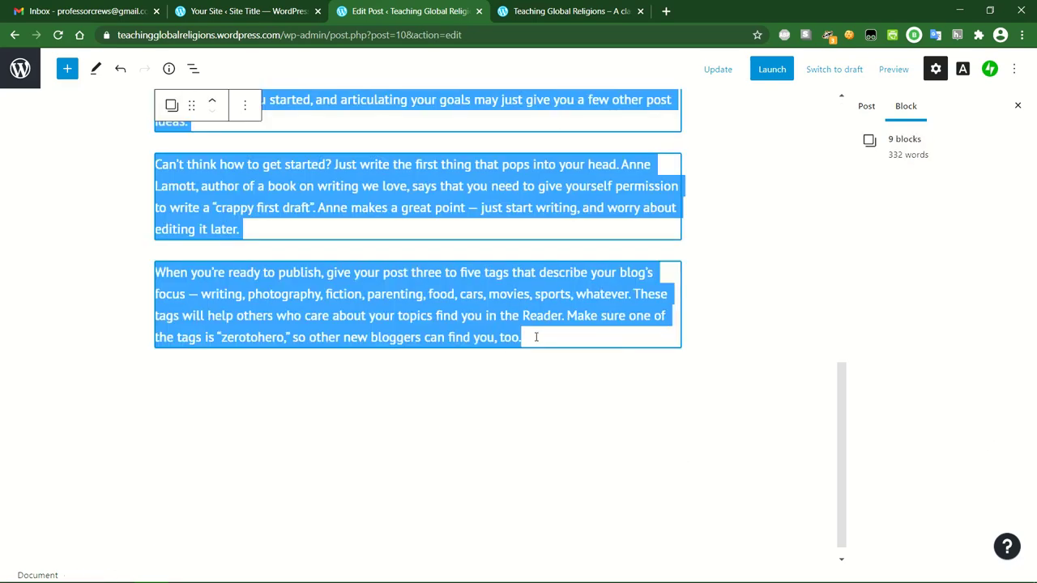
pyautogui.press('Delete')
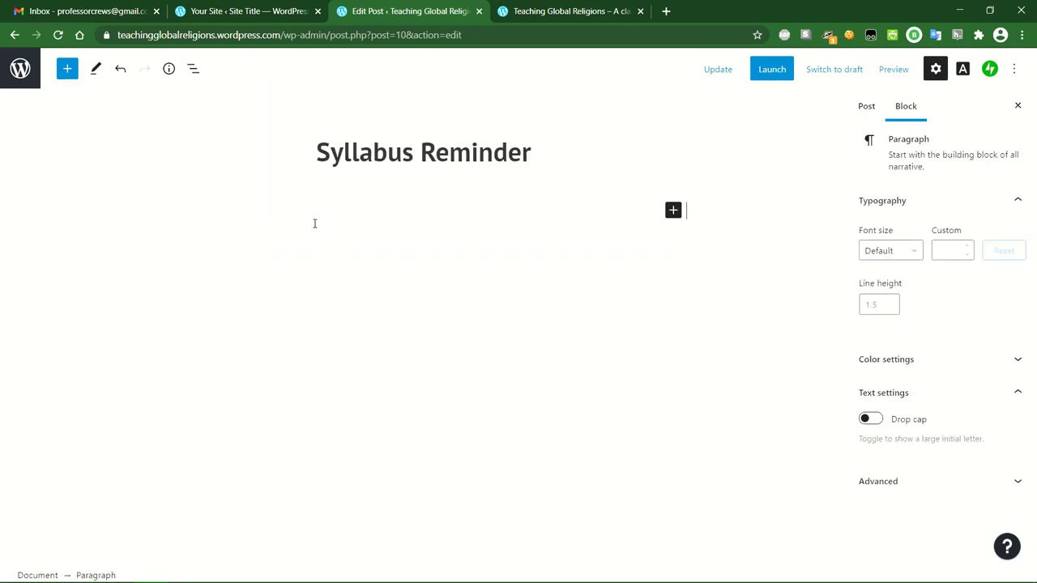
# Write the reminder to review the class syllabus and finish the Week 1 assignment, update, and view the post.
pyautogui.write('This is a reminde')
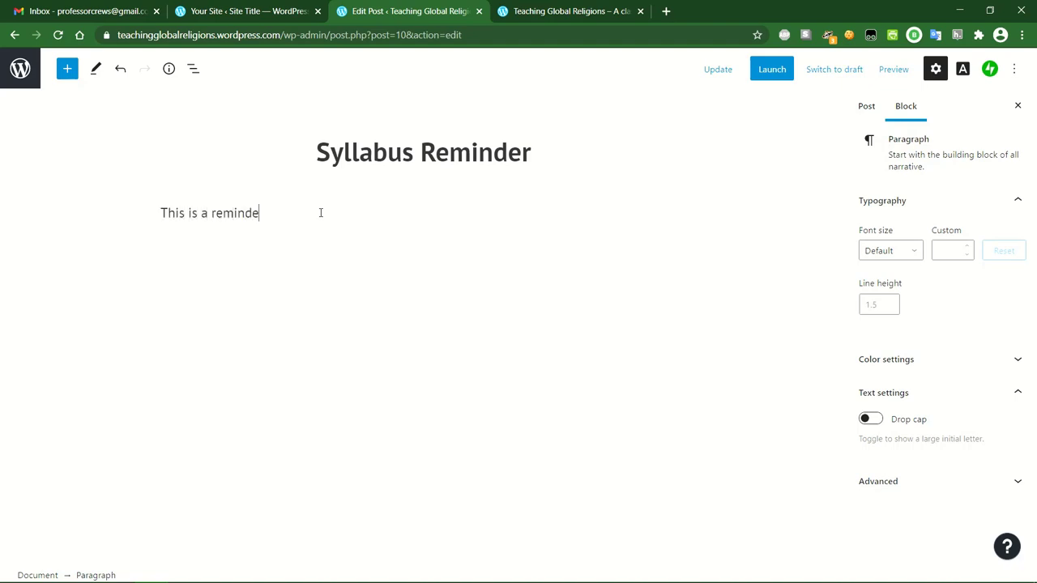
pyautogui.write('r for all my students that they')
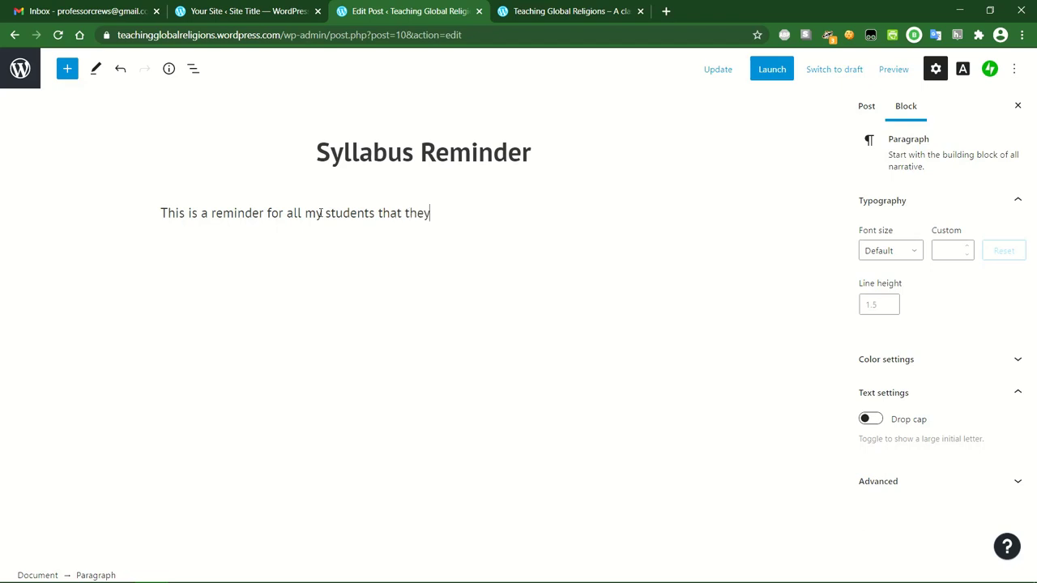
pyautogui.write(' need to review the class syl')
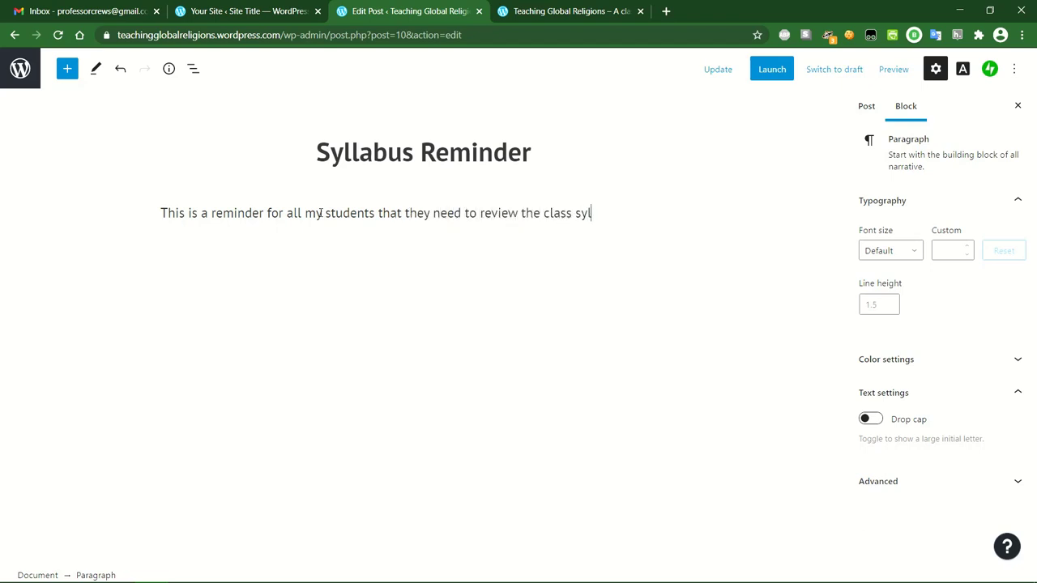
pyautogui.write('laubus in week 1 and com')
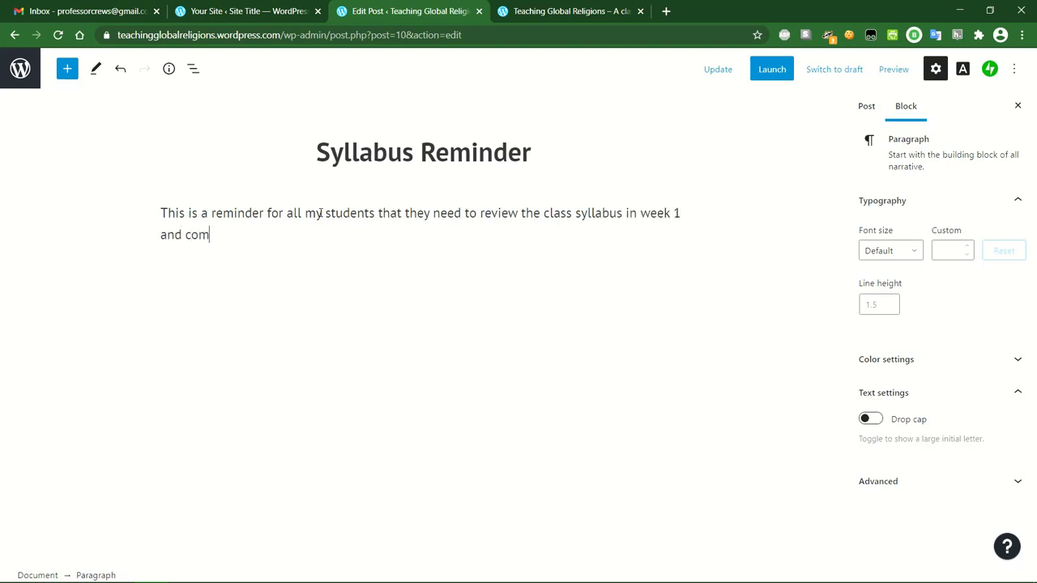
pyautogui.write('plete the Week 1 assign')
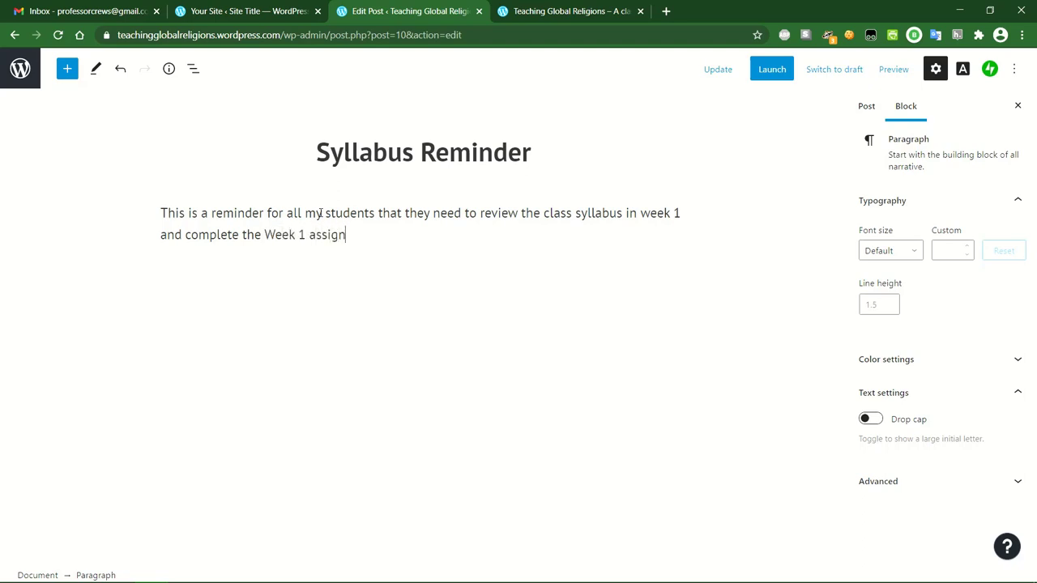
pyautogui.write('ment. More deta')
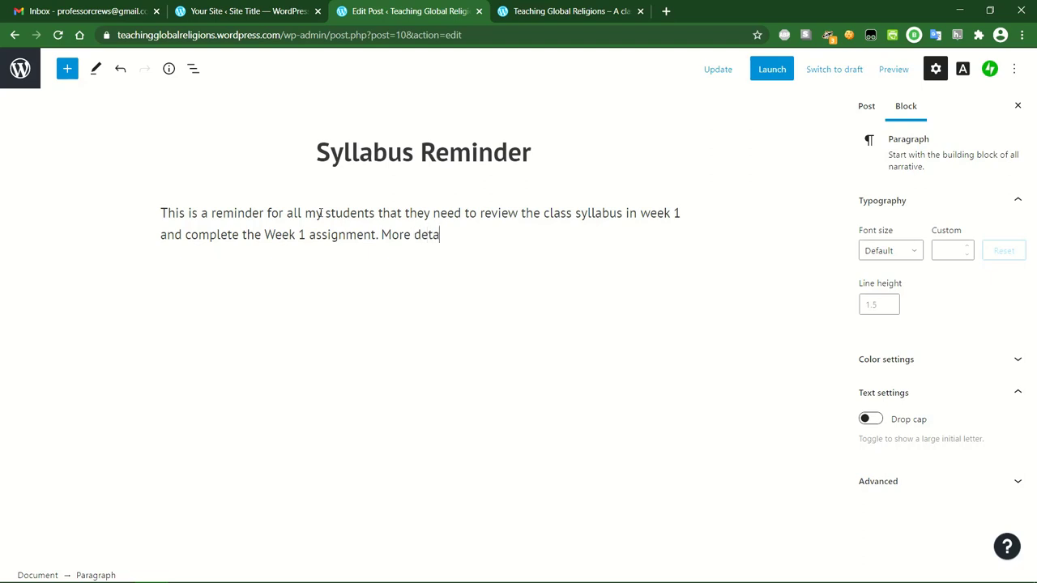
pyautogui.write('ils about asiisignment 1 c')
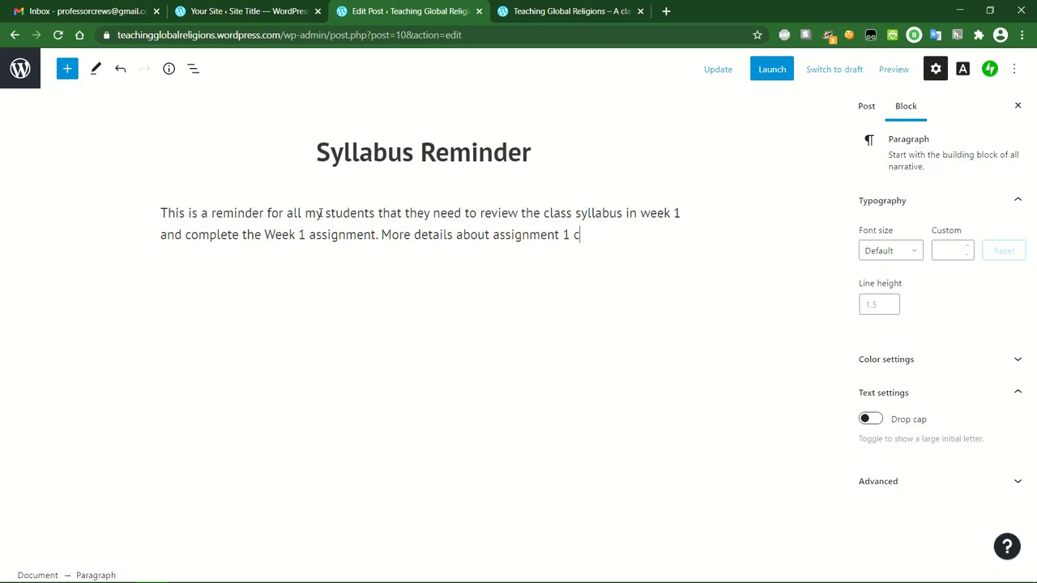
pyautogui.write('an be found on the Assig')
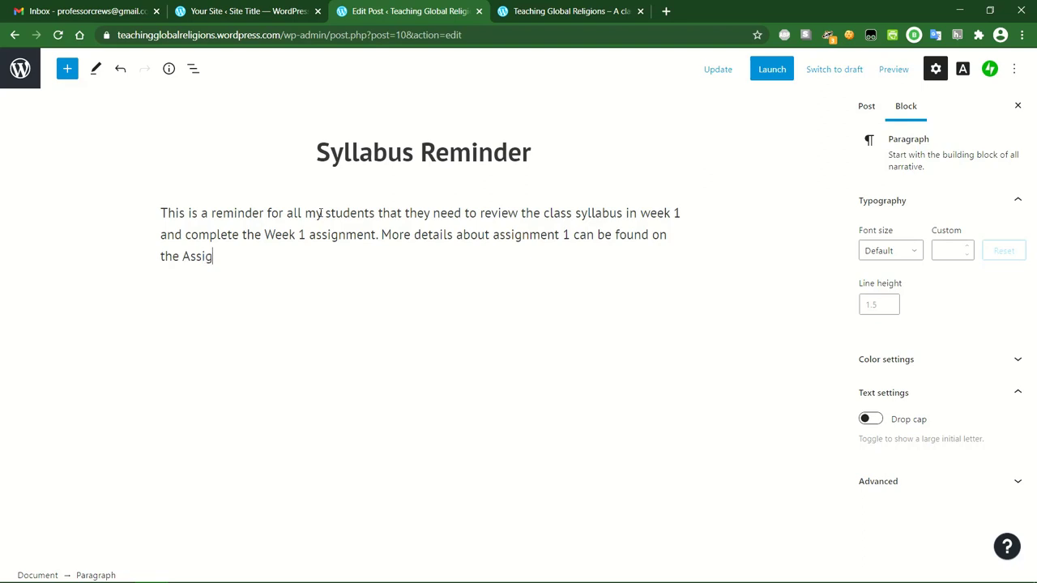
pyautogui.write('nments page o')
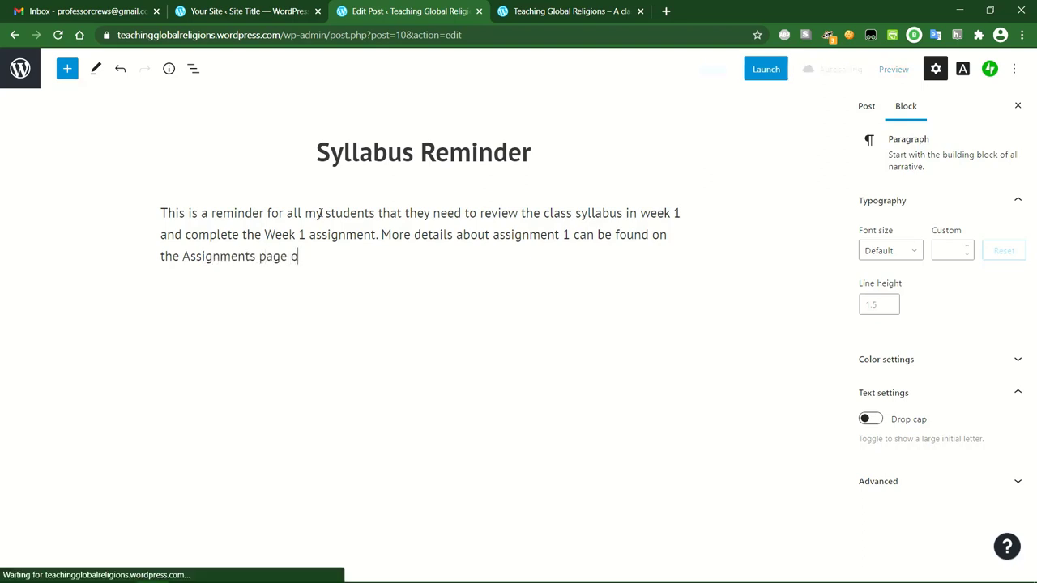
pyautogui.write('f this website.')
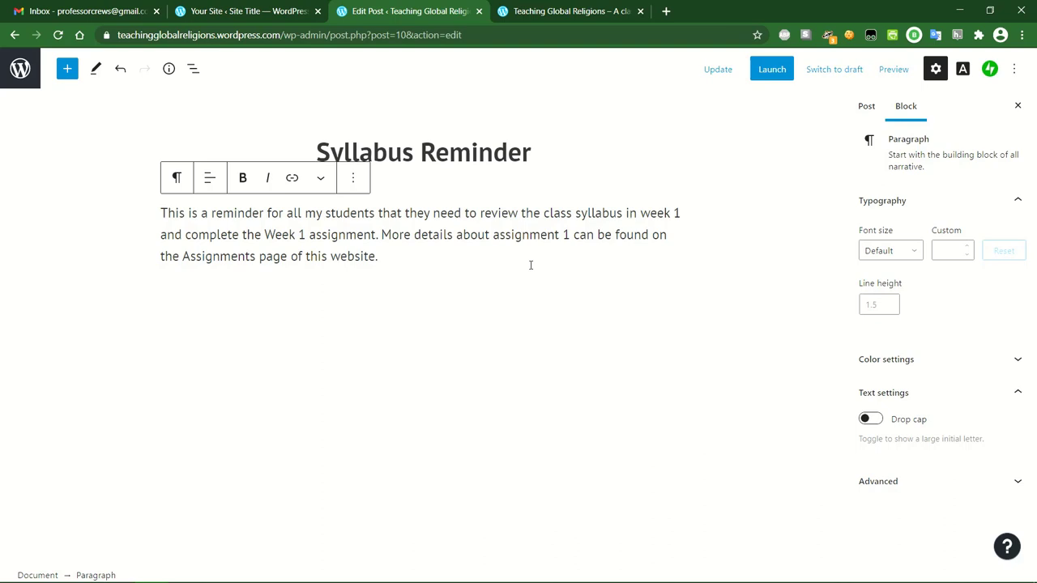
pyautogui.click(719, 71)
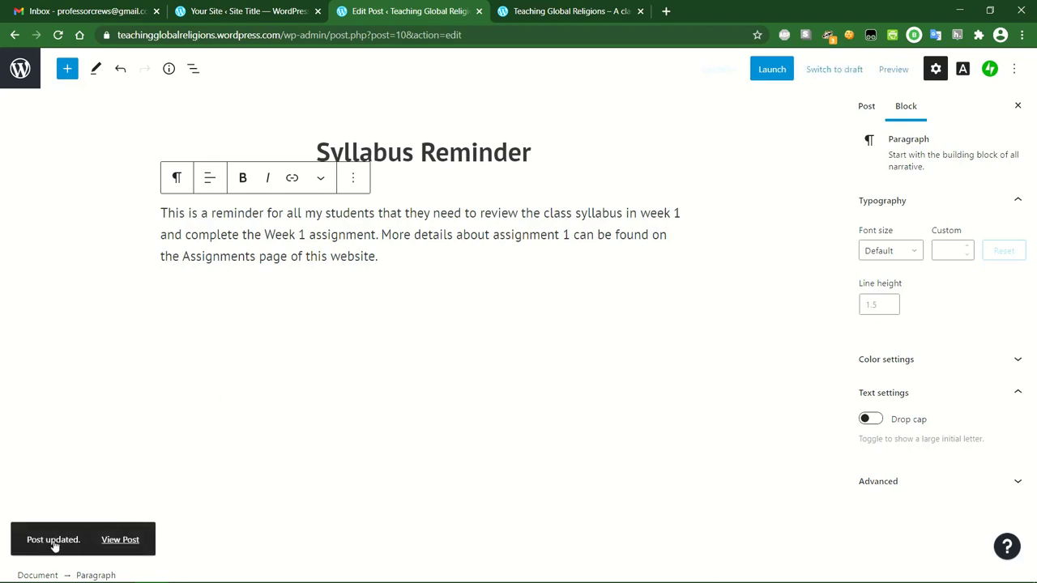
pyautogui.click(122, 544)
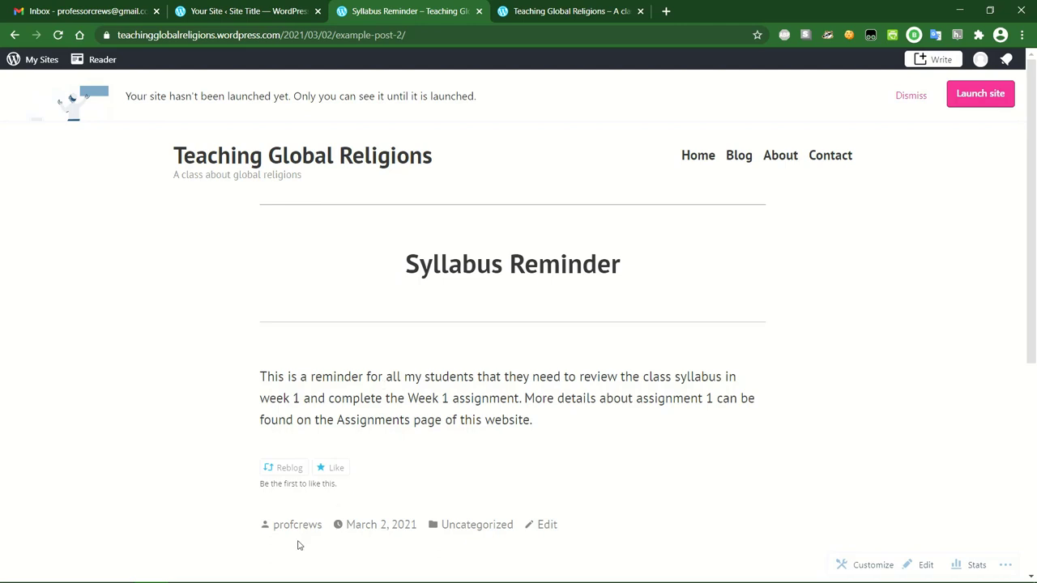
# Check the published post's byline, date and category, then go to the site's Home page.
pyautogui.moveTo(252, 526); pyautogui.dragTo(576, 527)
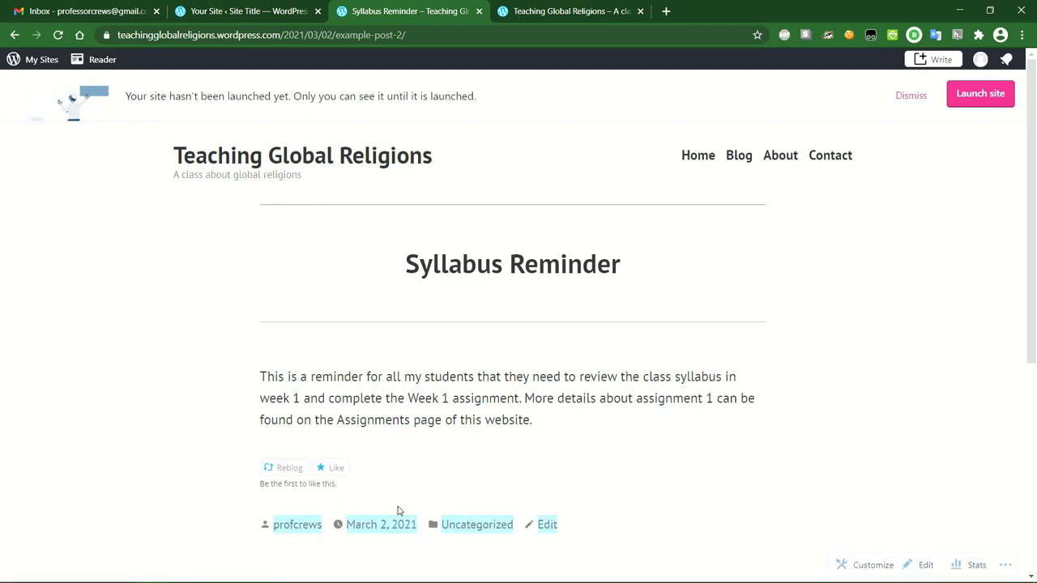
pyautogui.click(490, 563)
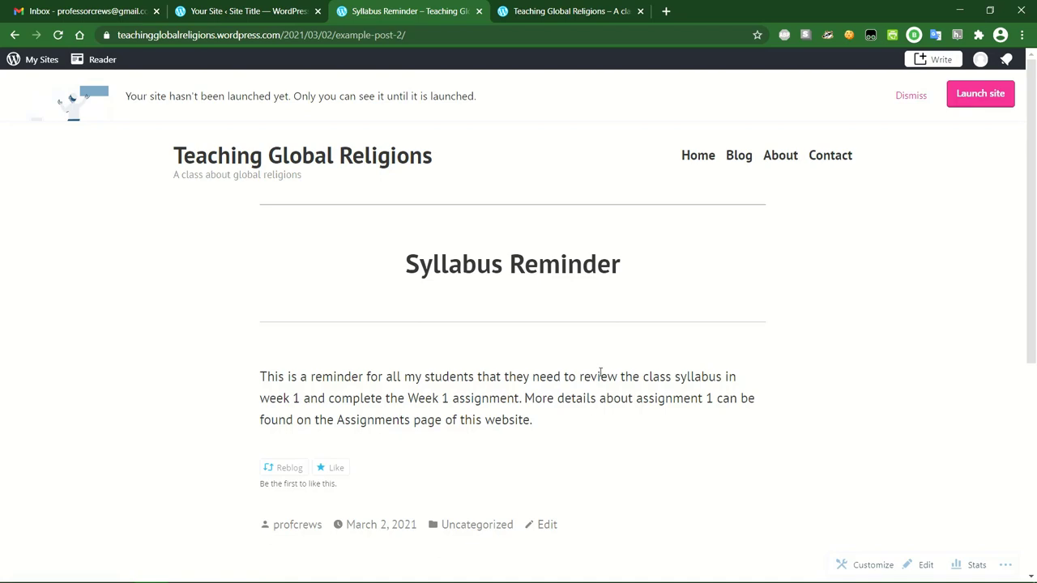
pyautogui.click(705, 157)
# Scroll the homepage to find Syllabus Reminder under Latest from the Blog.
pyautogui.scroll(-1, 581, 228)
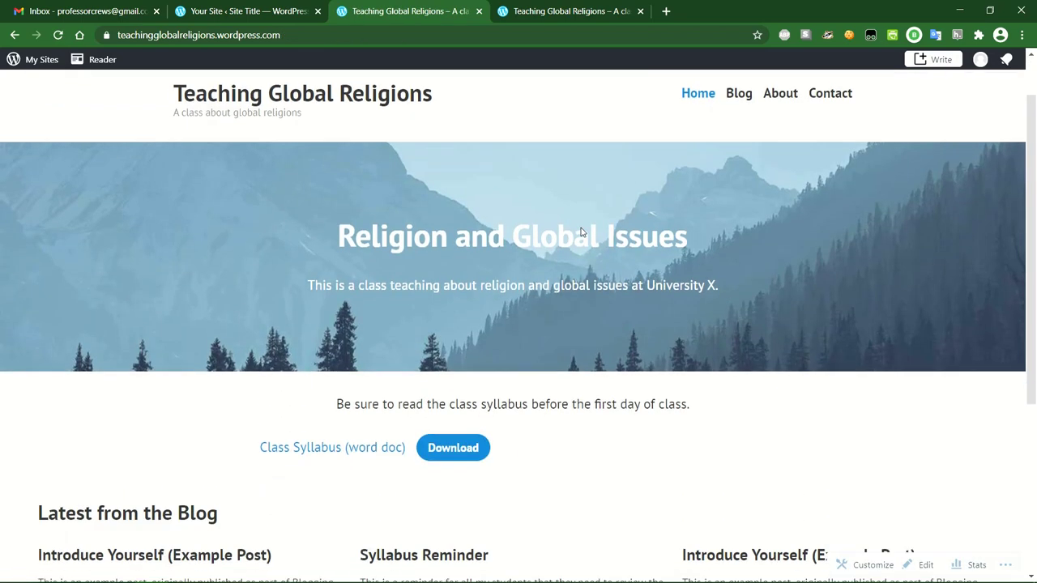
pyautogui.scroll(-3, 581, 228)
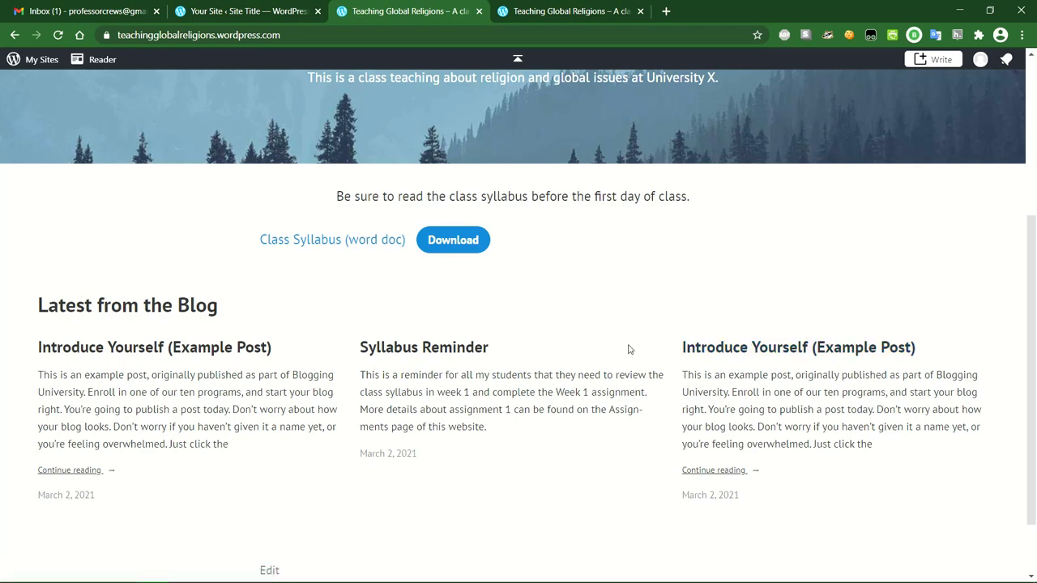
pyautogui.scroll(3, 628, 349)
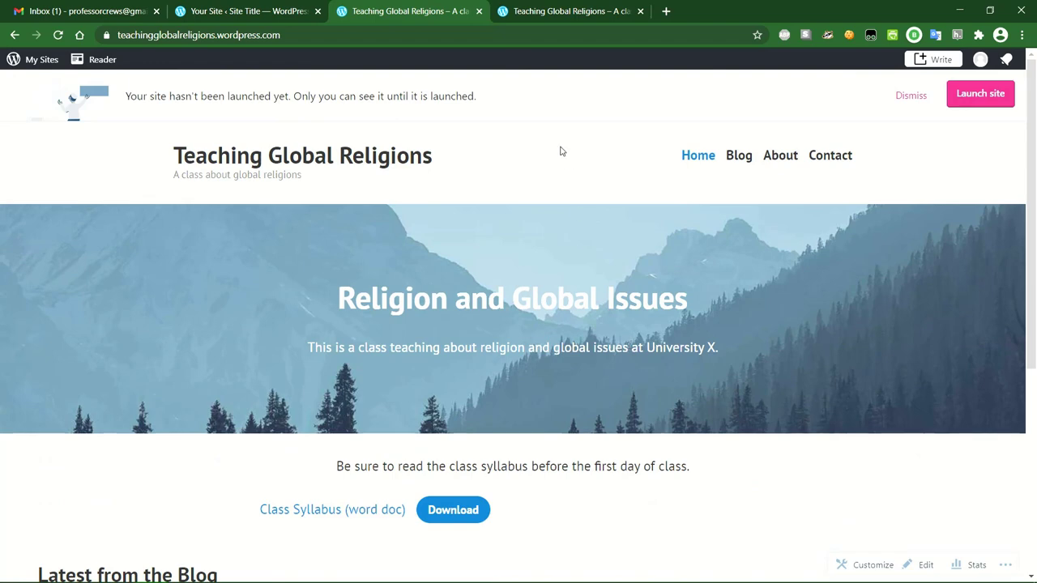
pyautogui.scroll(-3, 616, 262)
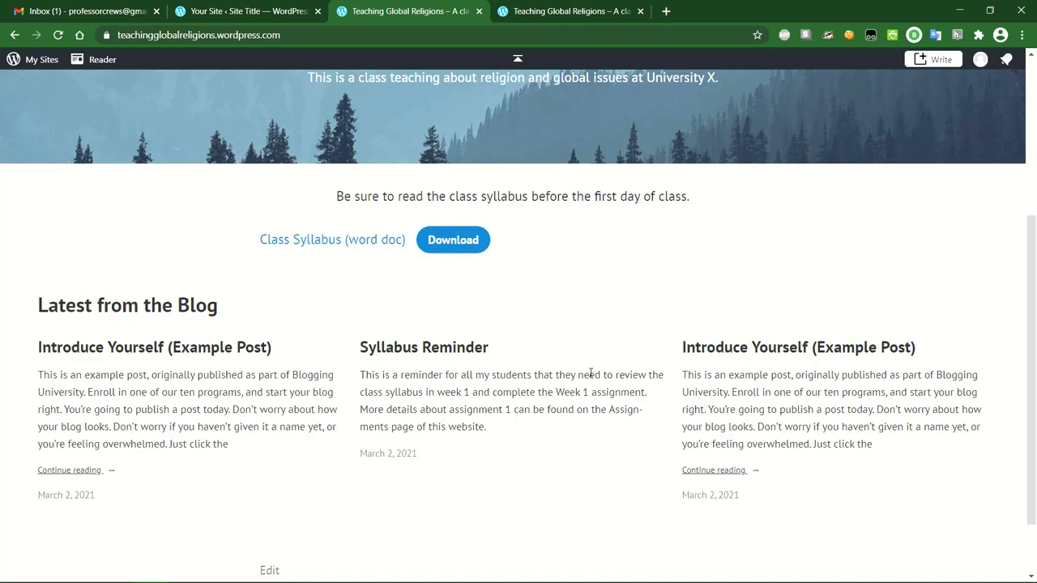
pyautogui.scroll(3, 590, 372)
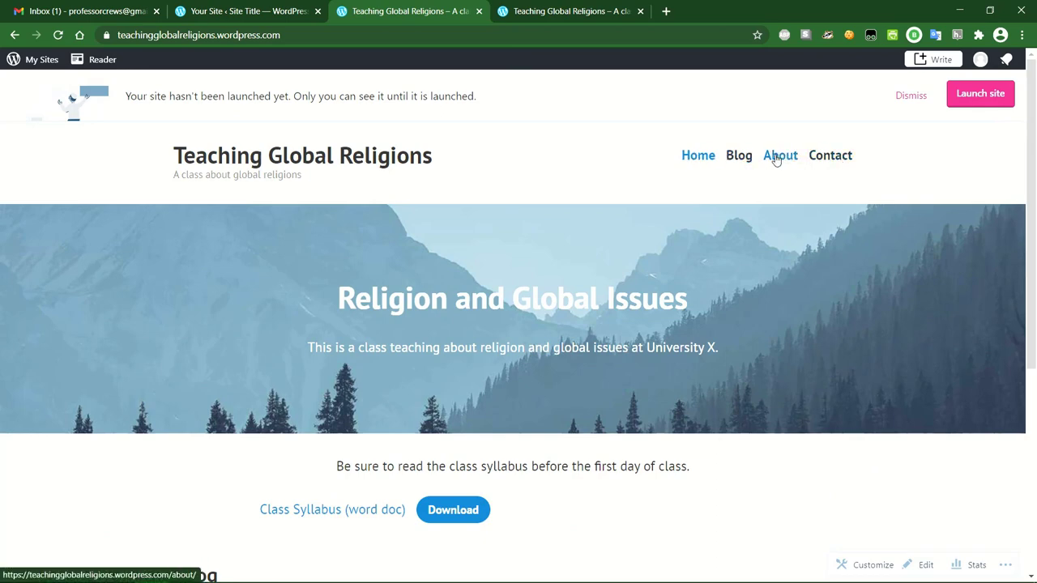
# Open the Blog page and scroll through its list of posts.
pyautogui.click(741, 157)
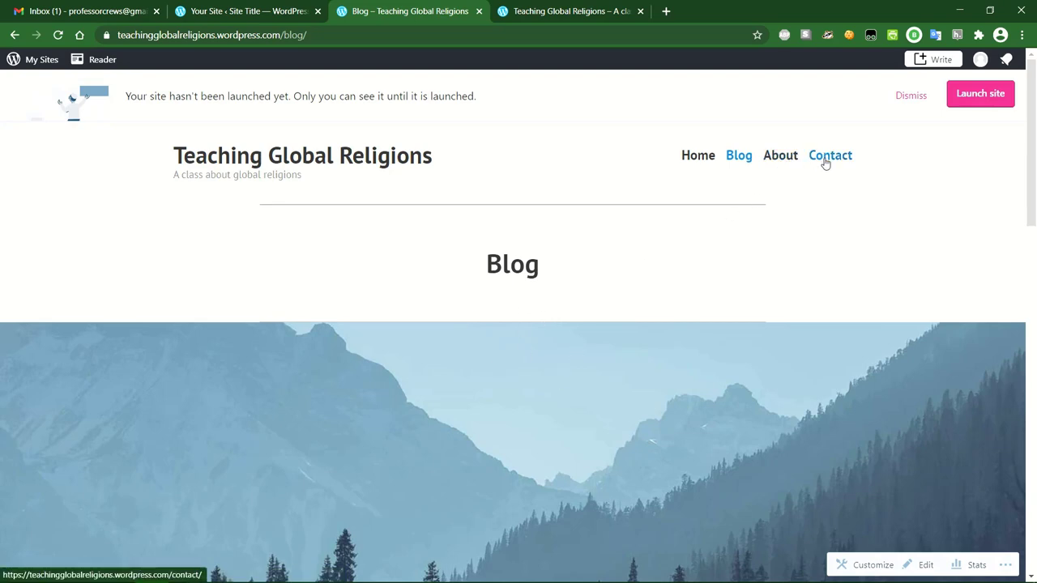
pyautogui.scroll(-7, 624, 261)
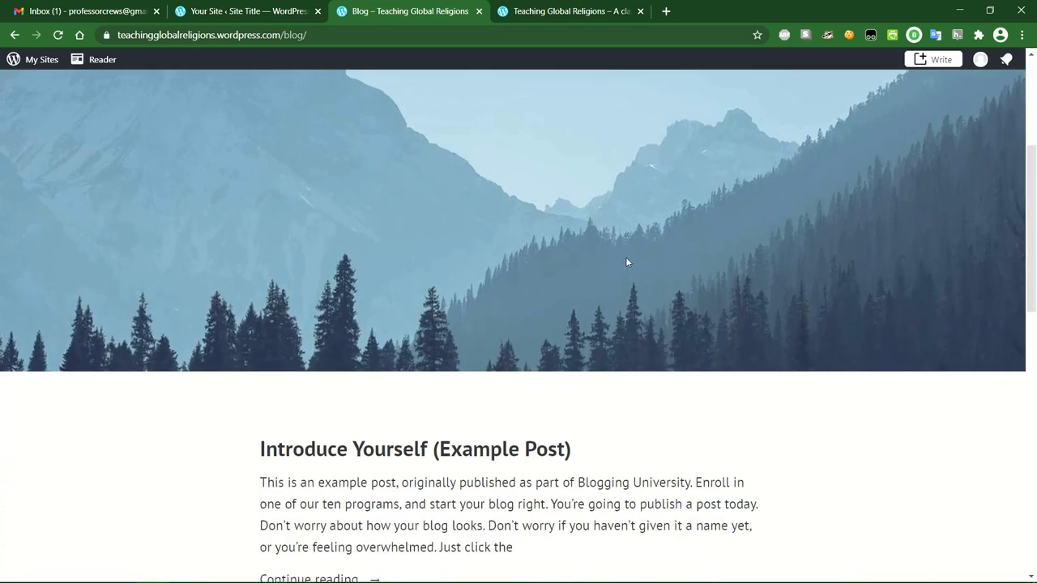
pyautogui.scroll(-2, 555, 283)
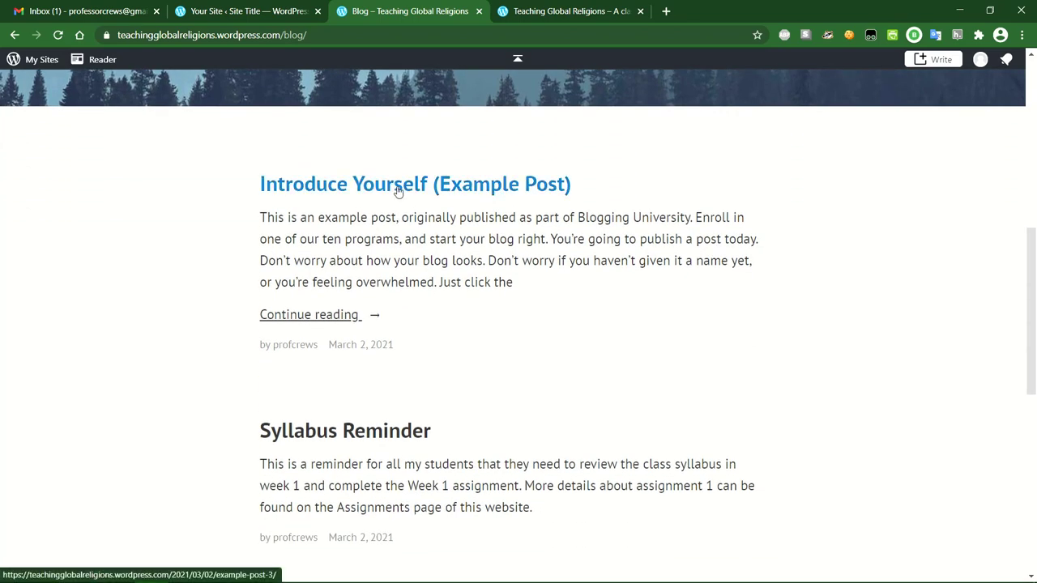
pyautogui.scroll(-3, 399, 212)
pyautogui.scroll(-2, 399, 218)
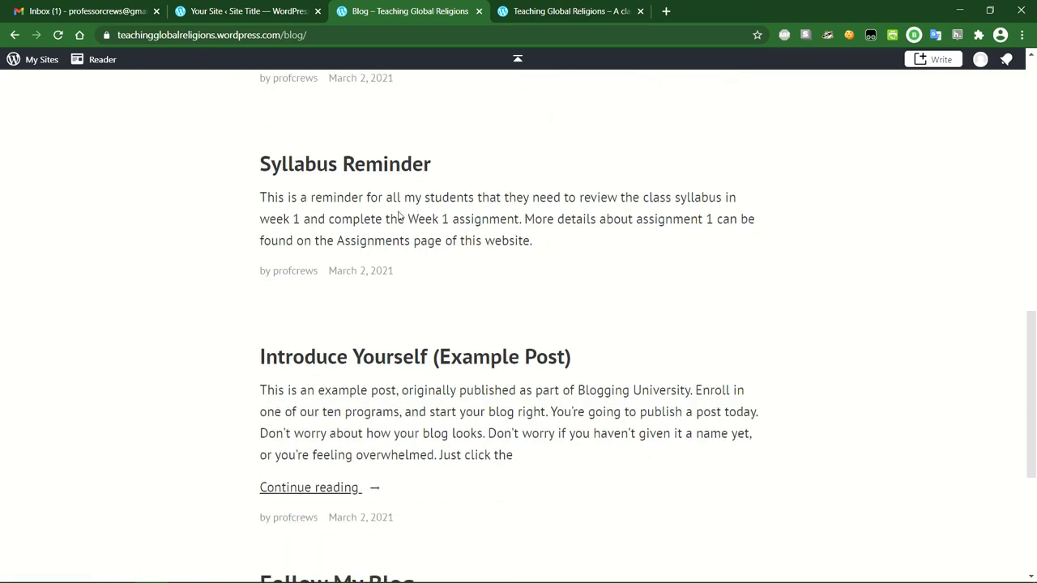
pyautogui.scroll(-3, 409, 269)
pyautogui.scroll(5, 409, 268)
pyautogui.scroll(6, 409, 268)
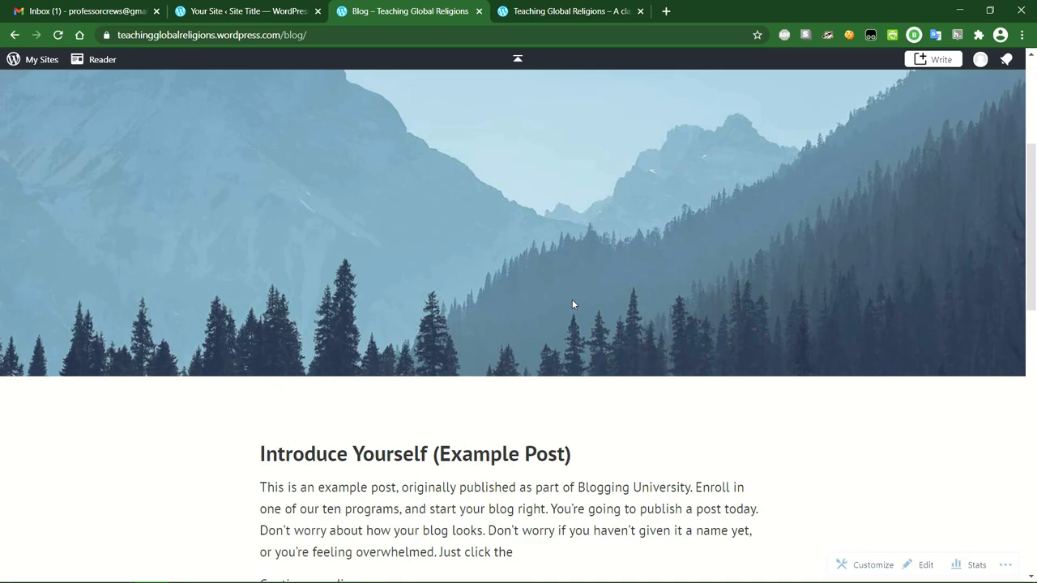
pyautogui.scroll(4, 572, 304)
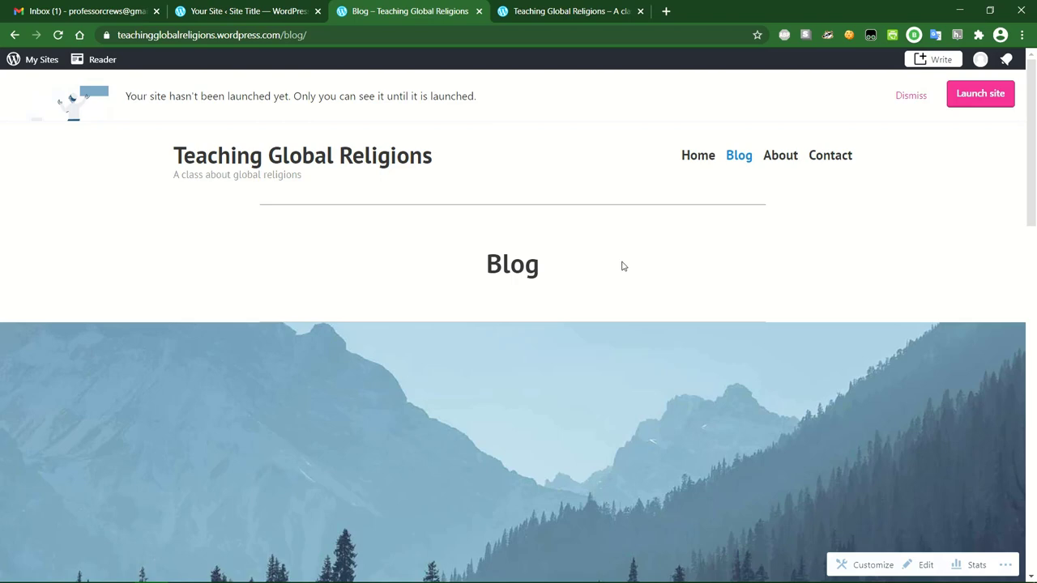
pyautogui.scroll(-1, 620, 266)
pyautogui.scroll(-4, 622, 266)
pyautogui.scroll(5, 622, 266)
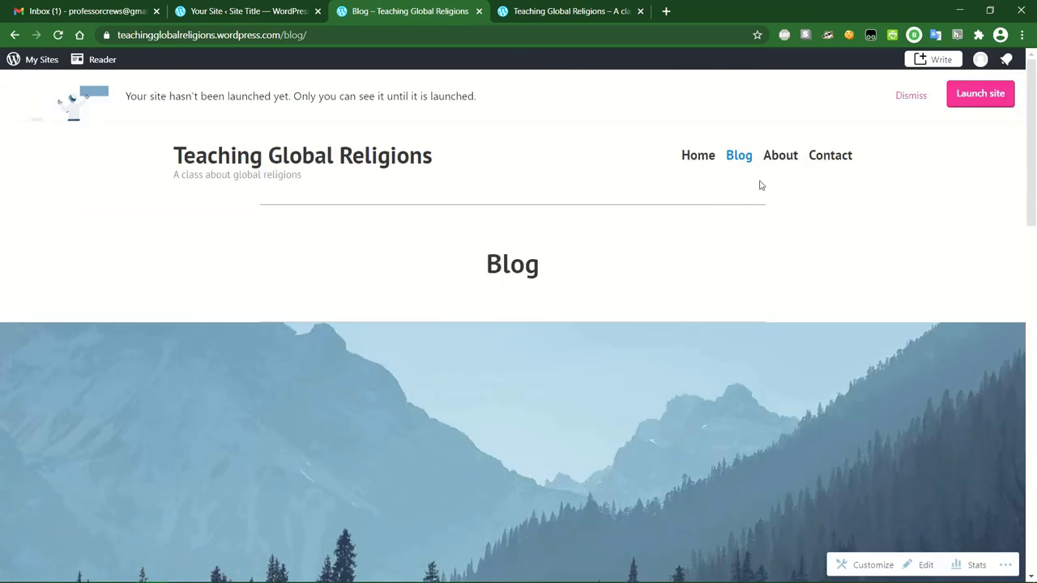
# Go to the About page from the navigation and use its Edit link.
pyautogui.click(784, 156)
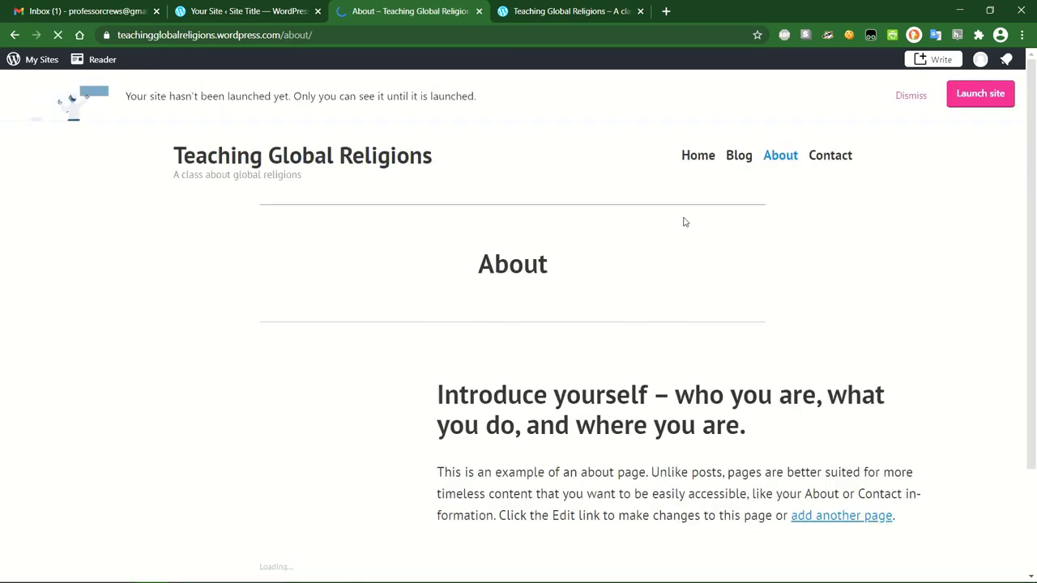
pyautogui.scroll(-1, 682, 222)
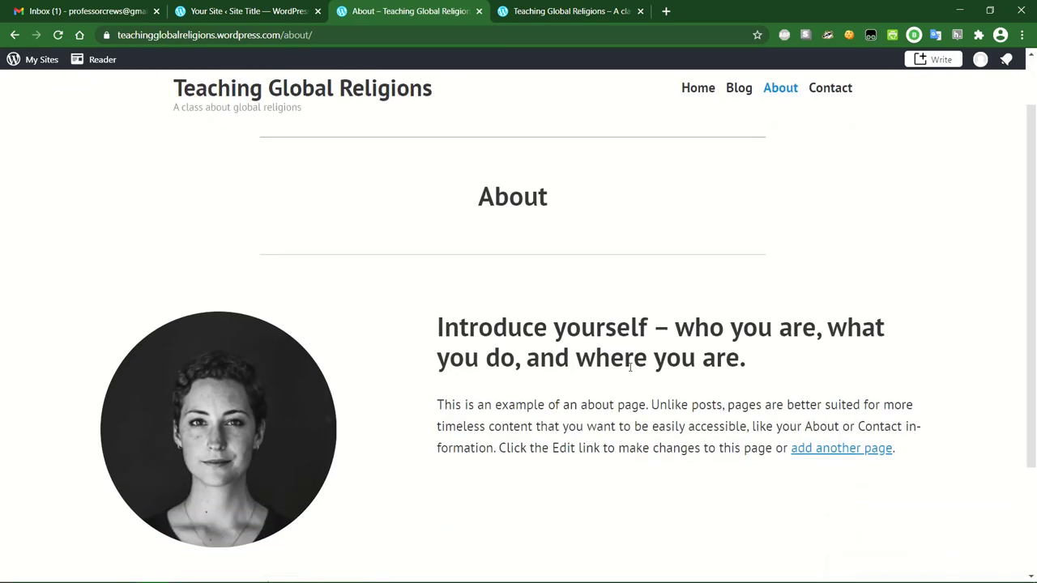
pyautogui.scroll(-2, 593, 317)
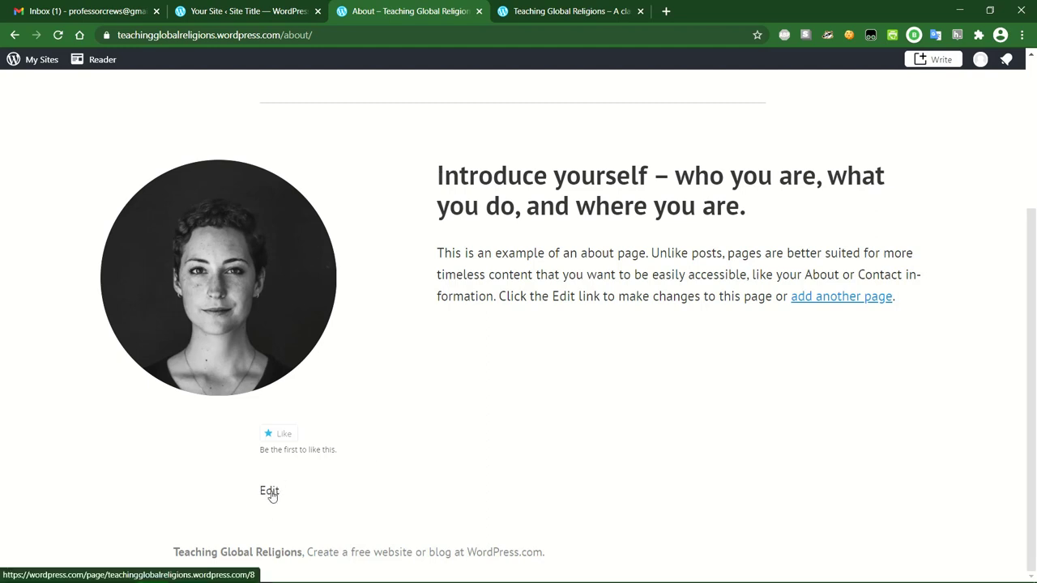
pyautogui.click(268, 492)
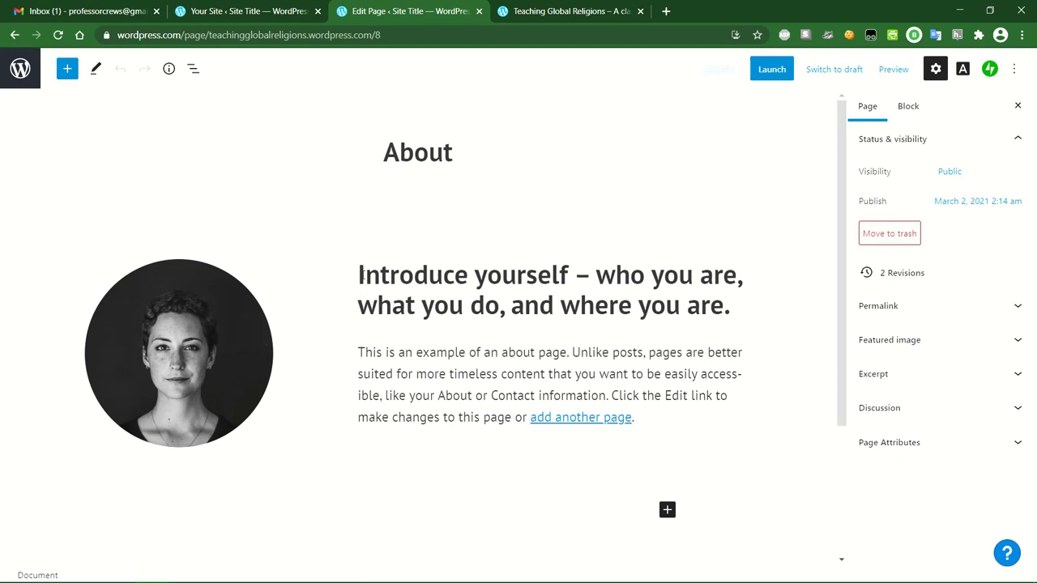
# Replace the heading with a Meet Professor title and write the PhD in Politics, Dept of Political Thought bio.
pyautogui.moveTo(358, 275); pyautogui.dragTo(730, 300)
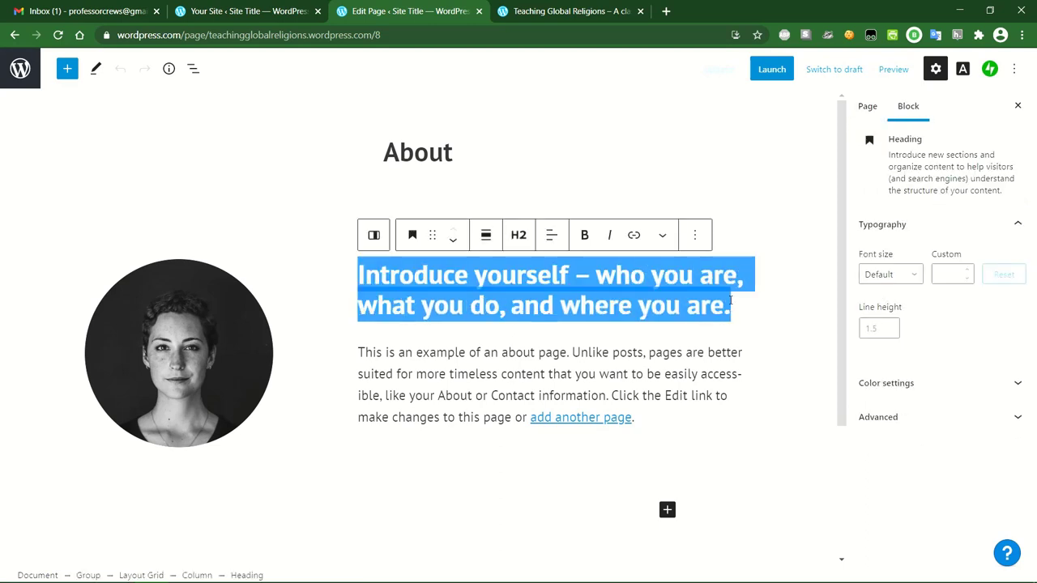
pyautogui.write('Meet Professo')
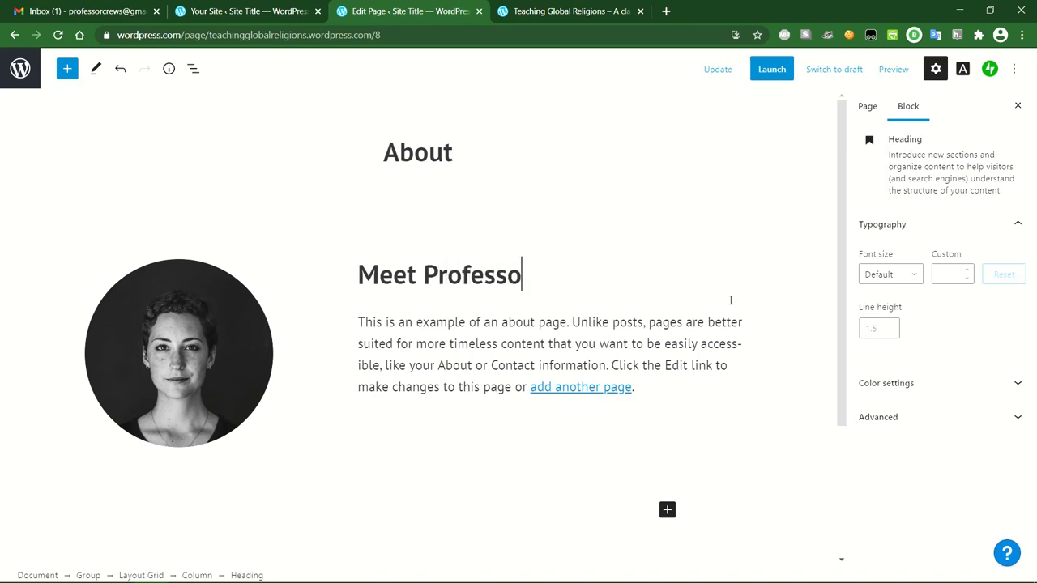
pyautogui.write('r Crews')
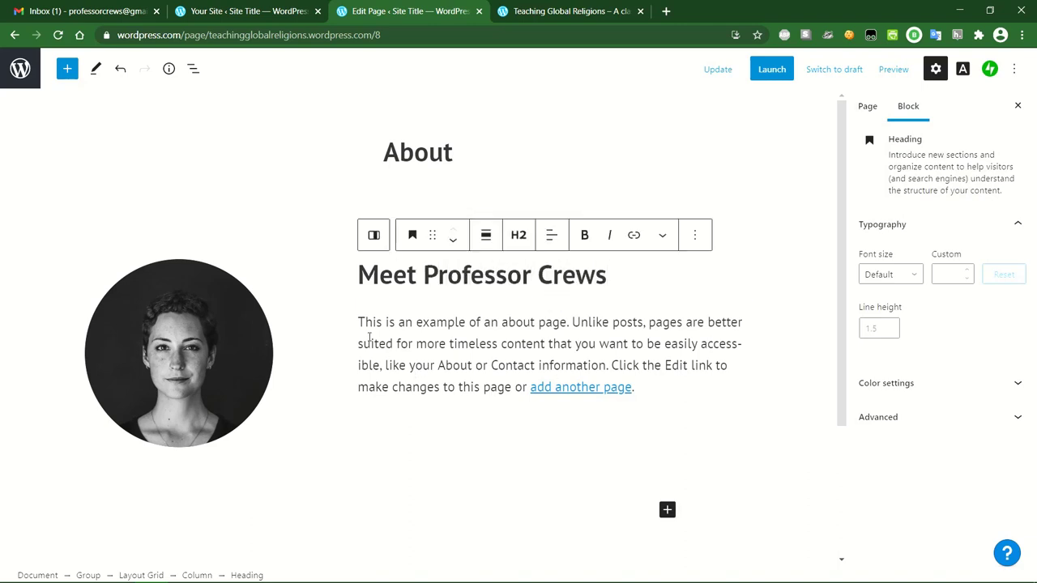
pyautogui.tripleClick(640, 381)
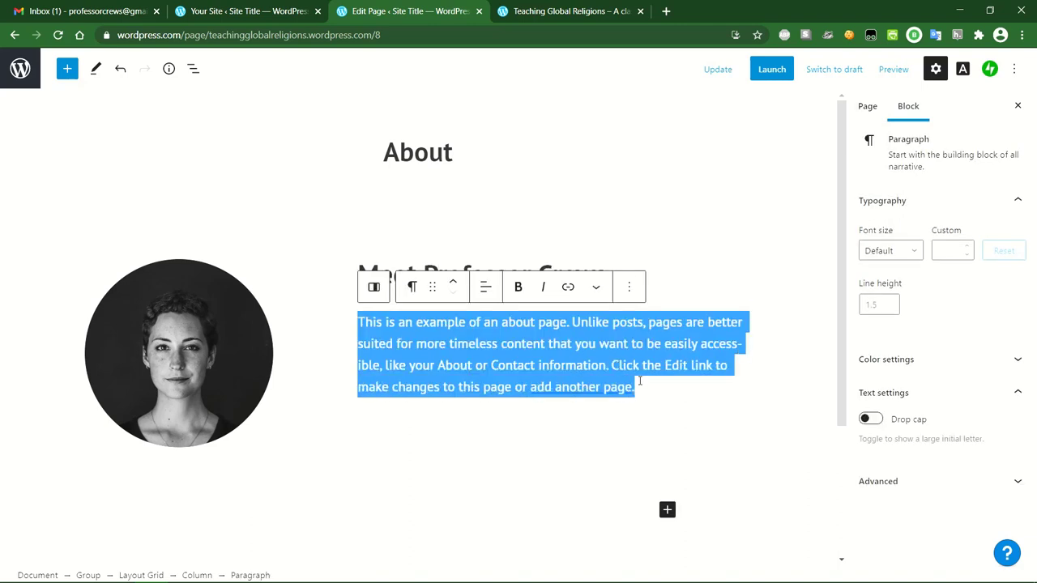
pyautogui.write('I have a ')
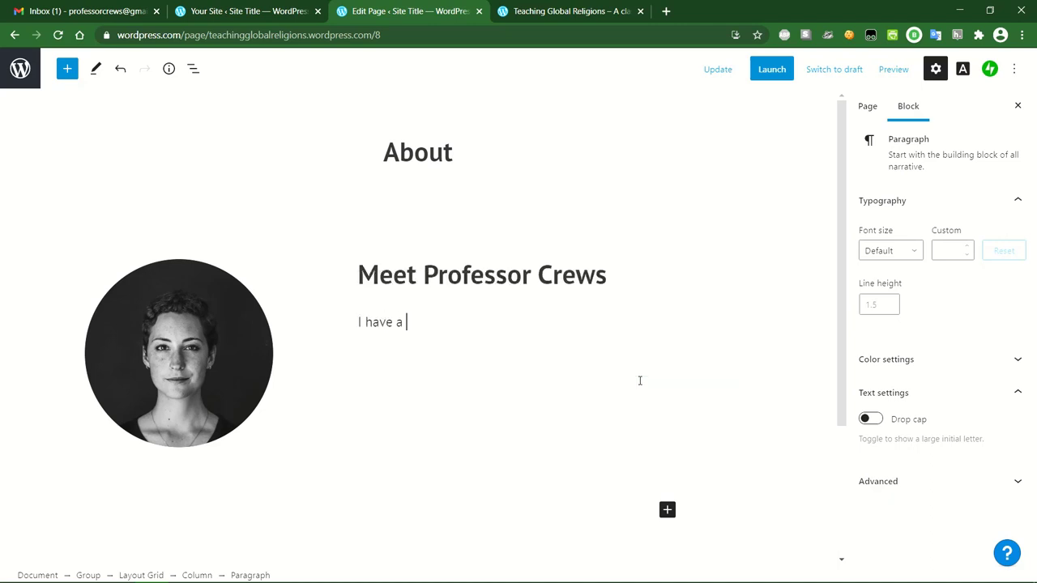
pyautogui.write('PhD in Politics ')
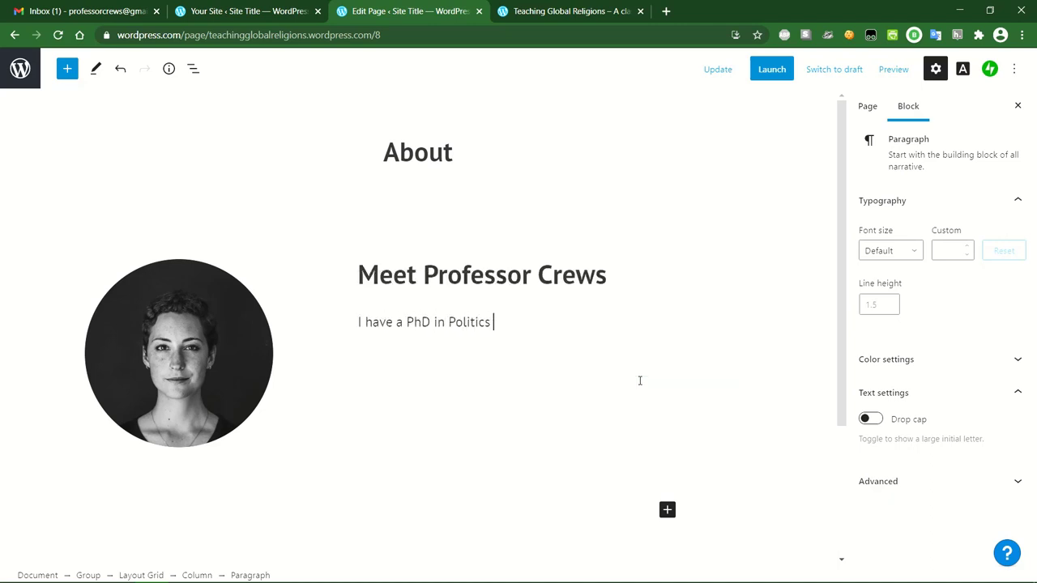
pyautogui.write('from University XYA. You')
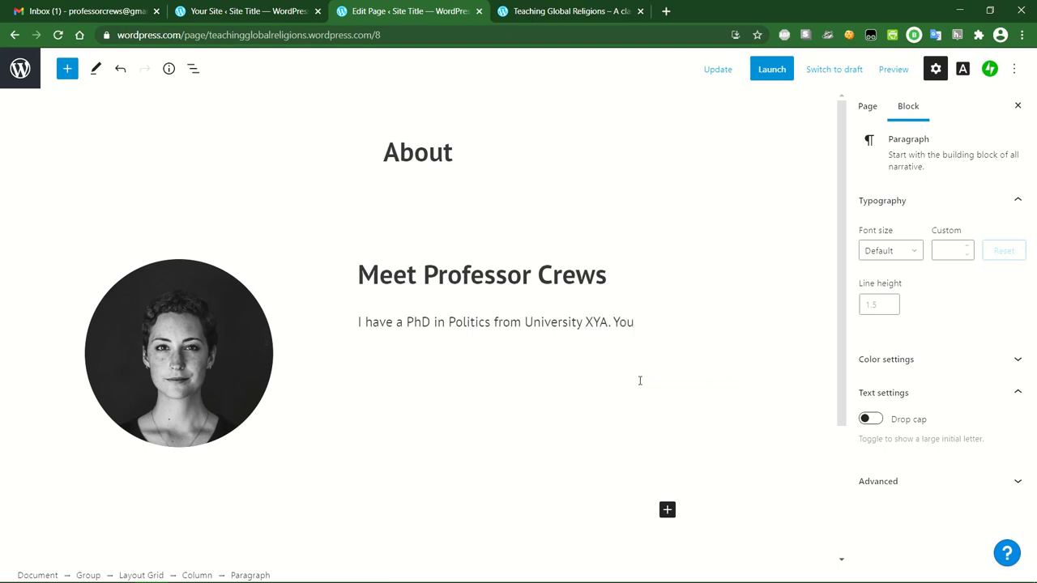
pyautogui.write(' can reach')
pyautogui.write(' me a')
pyautogui.write('t')
pyautogui.press('BackSpace')
pyautogui.press('BackSpace')
pyautogui.write('in the De')
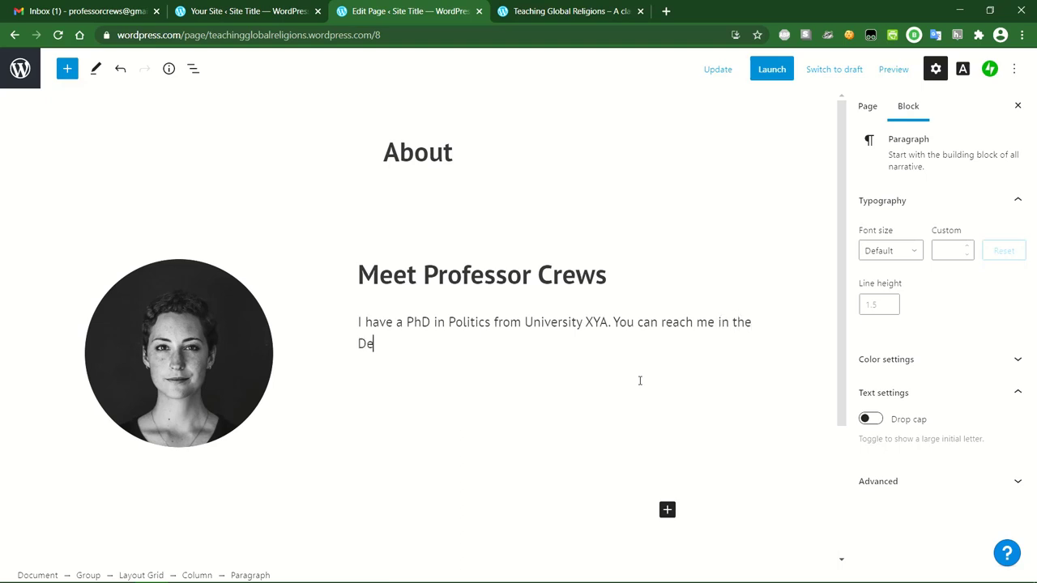
pyautogui.write('pt of Political Thought on campus.')
# Add Office Hours 10-2pm Mon/Wed, office phone and email lines below the bio.
pyautogui.press('Return')
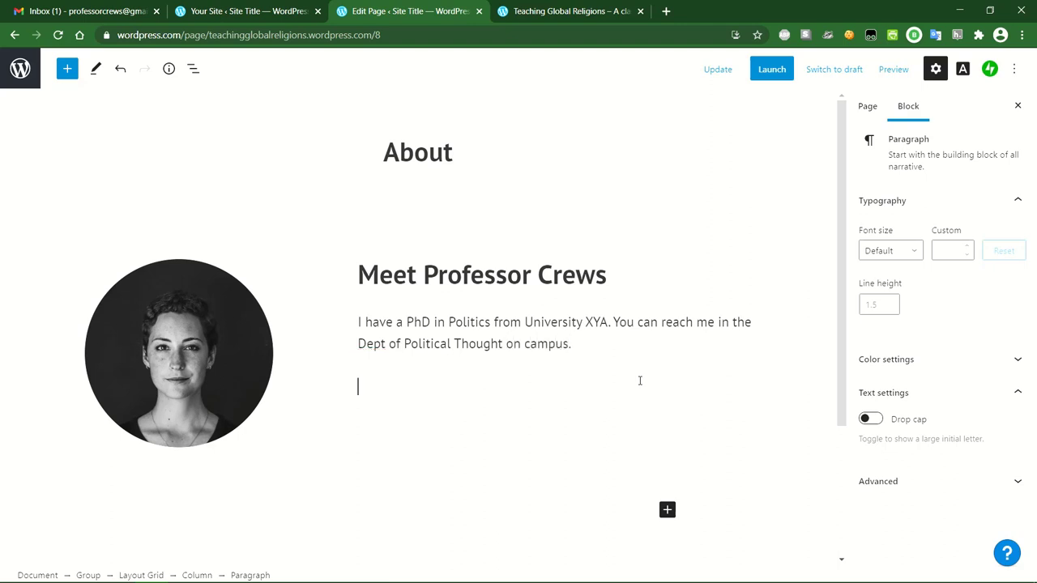
pyautogui.write('Office Ho')
pyautogui.write('urse')
pyautogui.write(' 10-2pm Mon')
pyautogui.write('/ Wed')
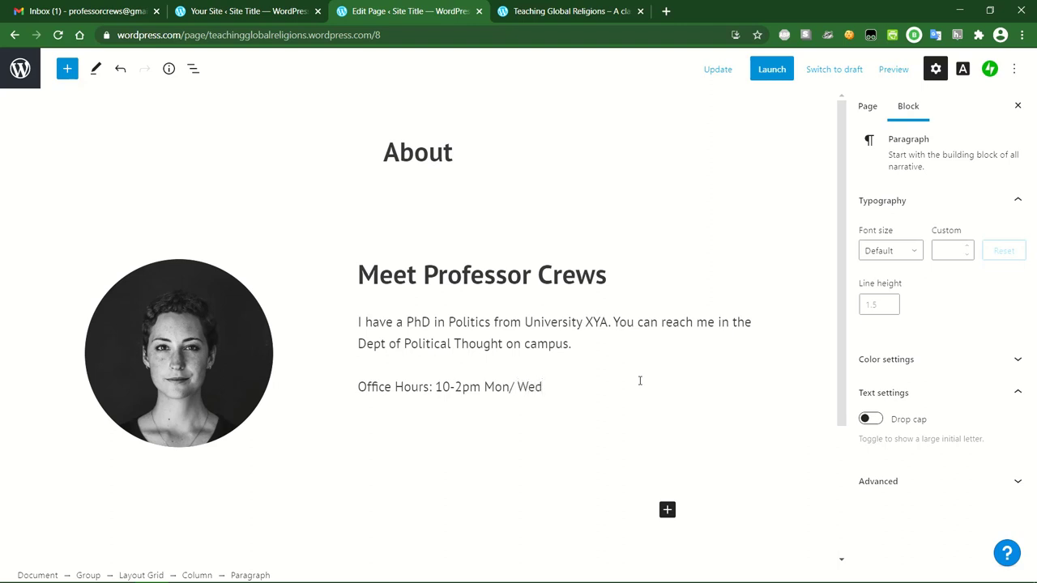
pyautogui.write('Office Phone #')
pyautogui.press('Return')
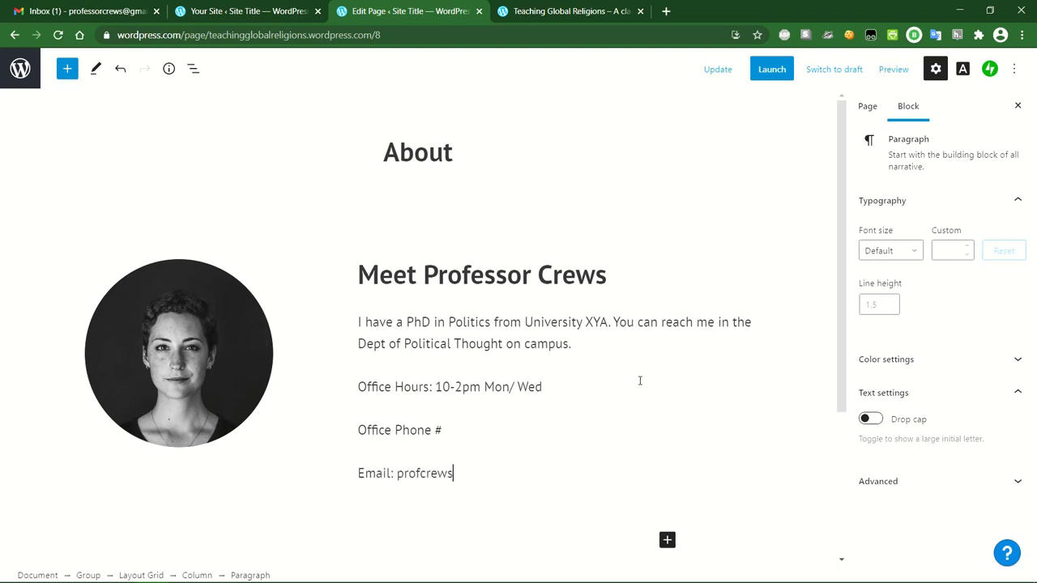
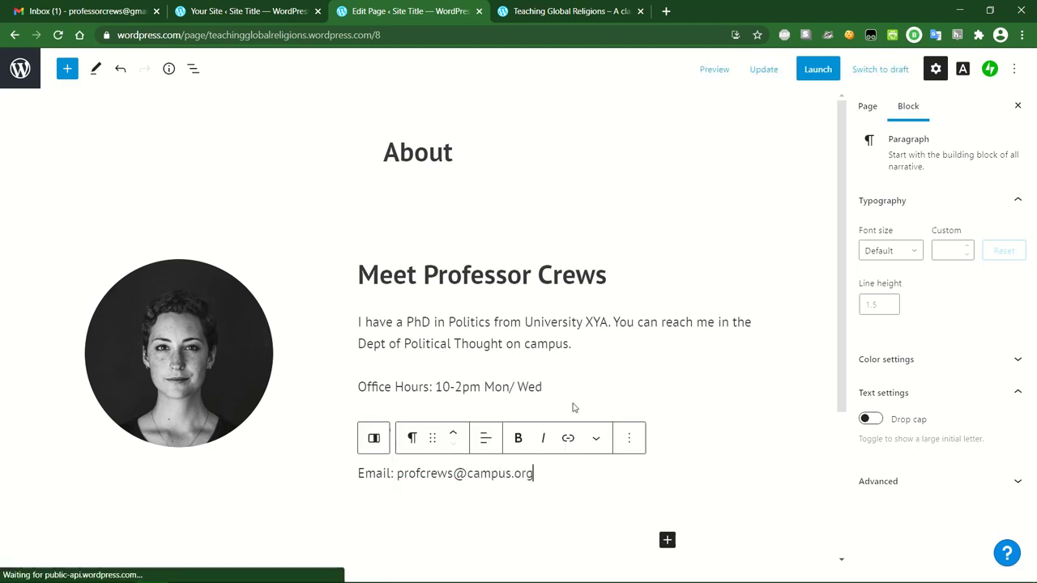
pyautogui.click(186, 360)
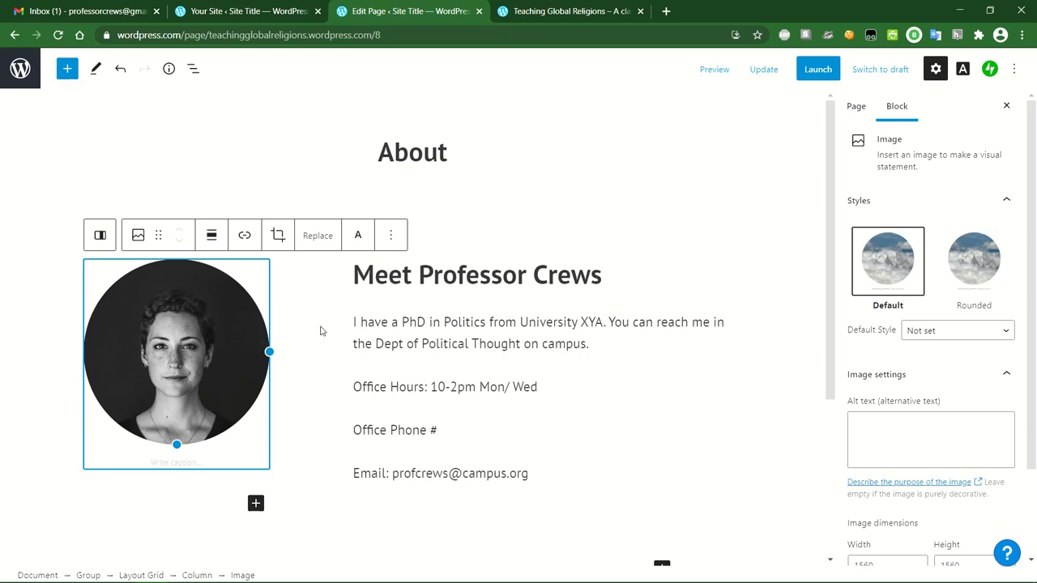
# Replace the portrait with emmagoldman.jpg uploaded from the Pictures folder.
pyautogui.scroll(-1, 907, 335)
pyautogui.scroll(-1, 907, 335)
pyautogui.scroll(2, 937, 405)
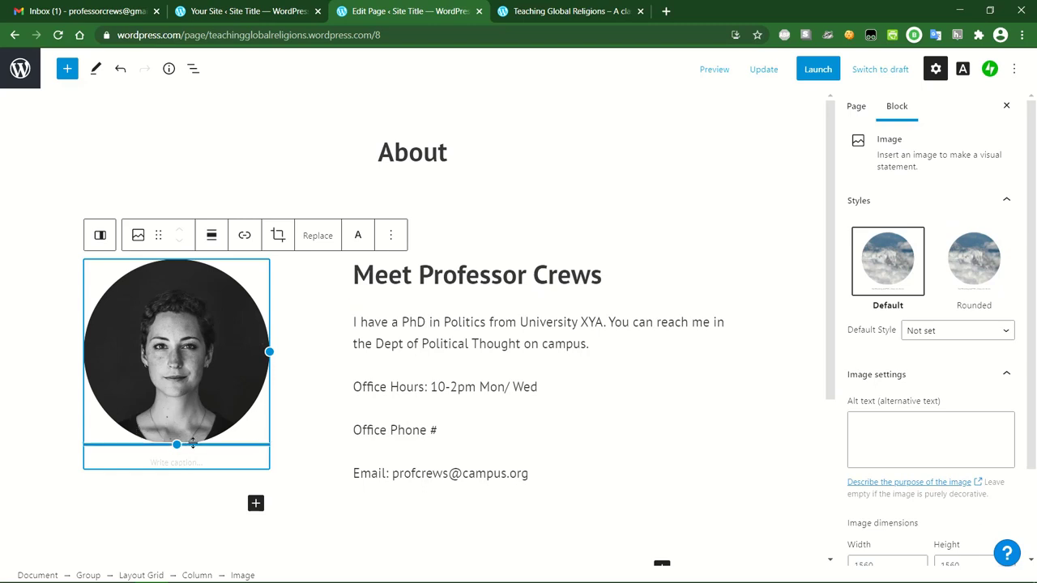
pyautogui.click(318, 240)
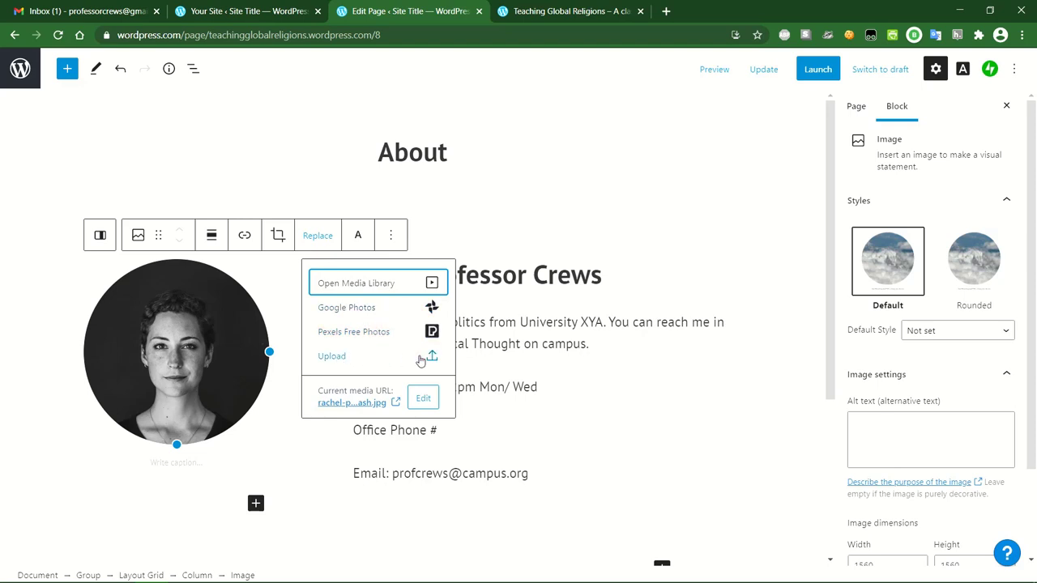
pyautogui.click(341, 361)
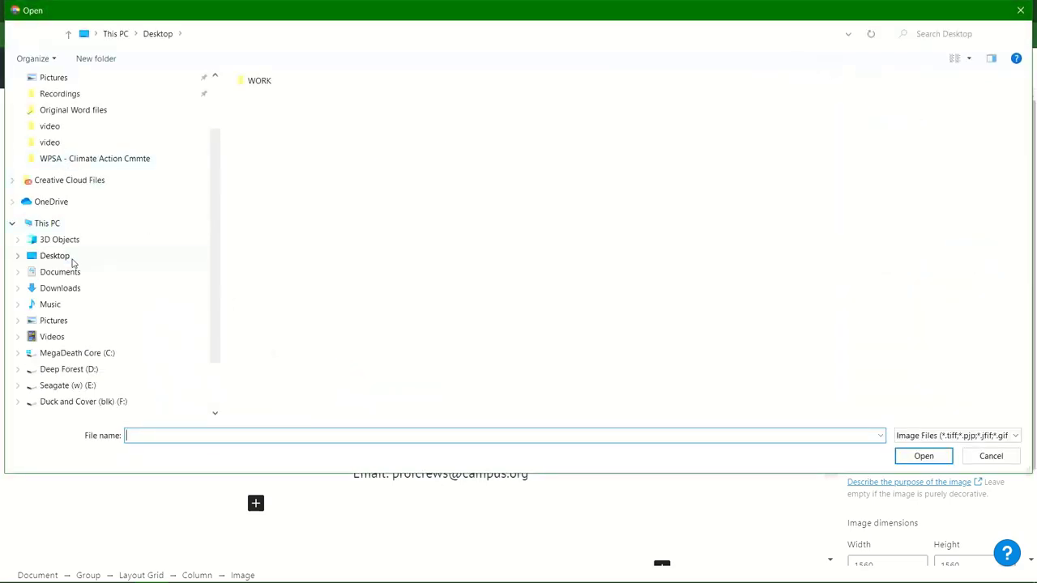
pyautogui.click(71, 321)
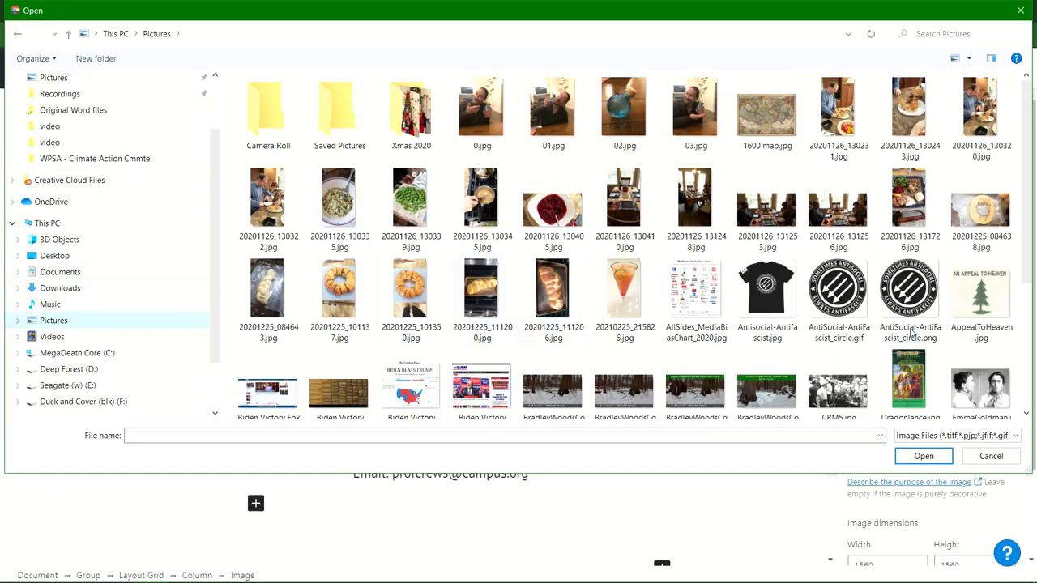
pyautogui.scroll(-3, 891, 267)
pyautogui.click(988, 264)
pyautogui.click(935, 456)
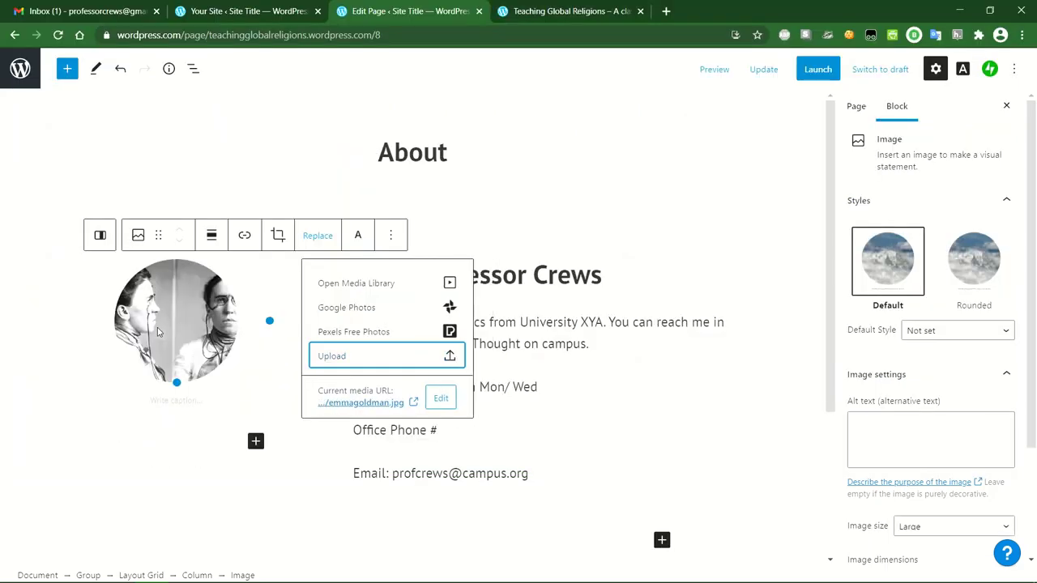
pyautogui.click(173, 333)
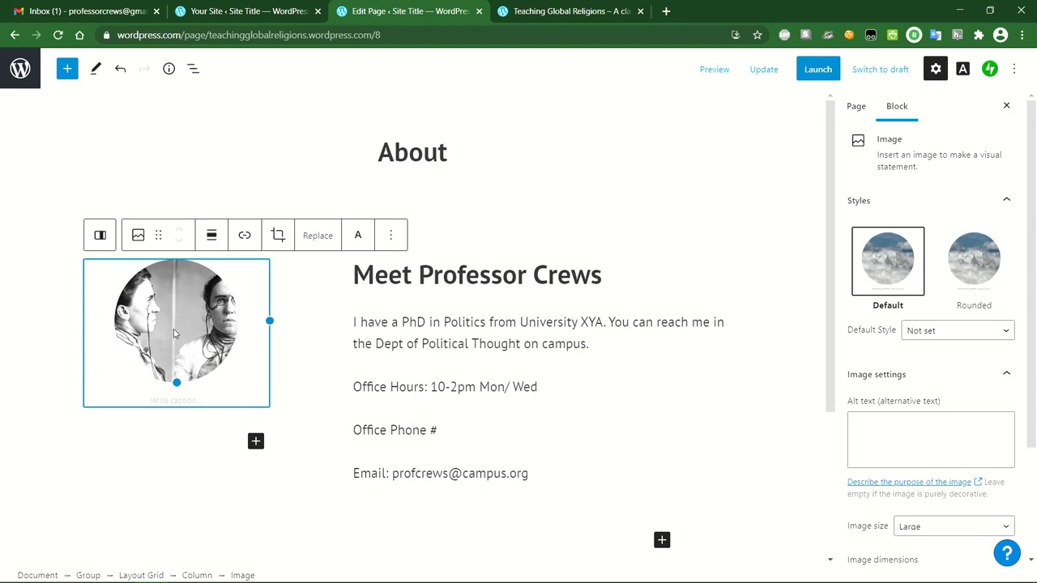
# Caption the new photo with the professor's name.
pyautogui.click(186, 402)
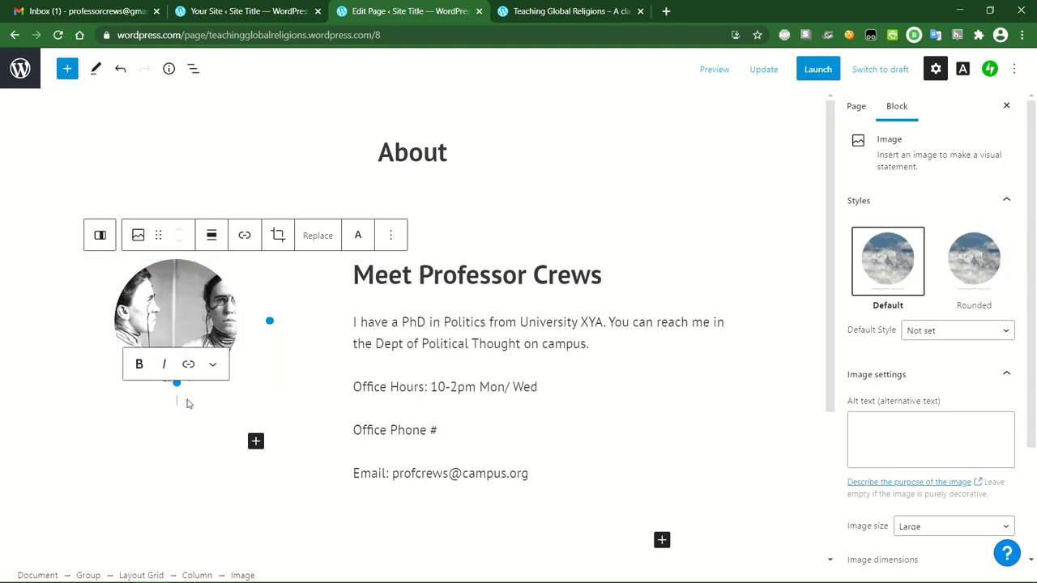
pyautogui.write('Prof Crews')
pyautogui.click(307, 406)
pyautogui.click(561, 180)
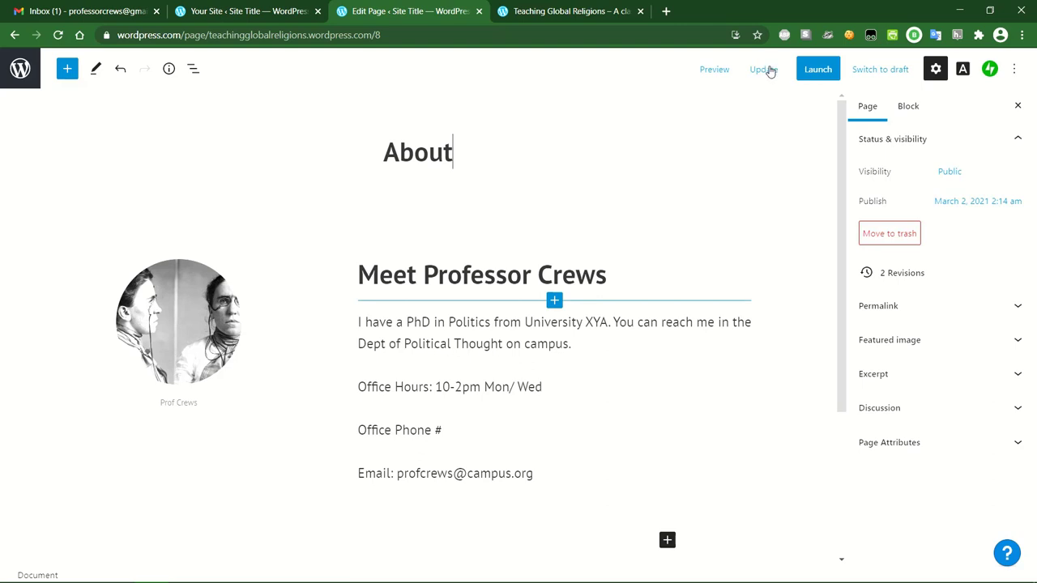
# Update the About page and view the live version showing the captioned portrait.
pyautogui.click(763, 76)
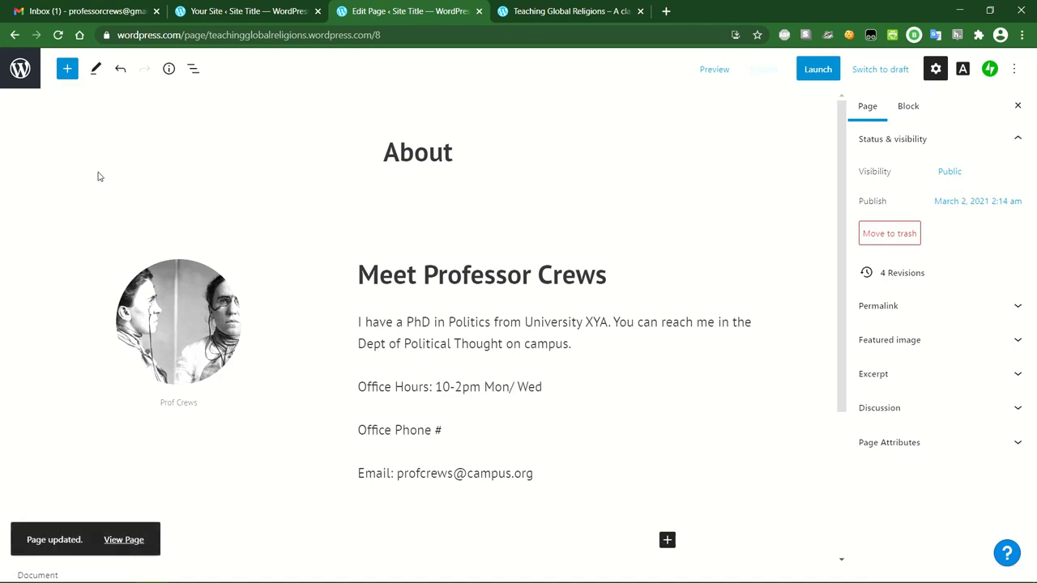
pyautogui.click(129, 543)
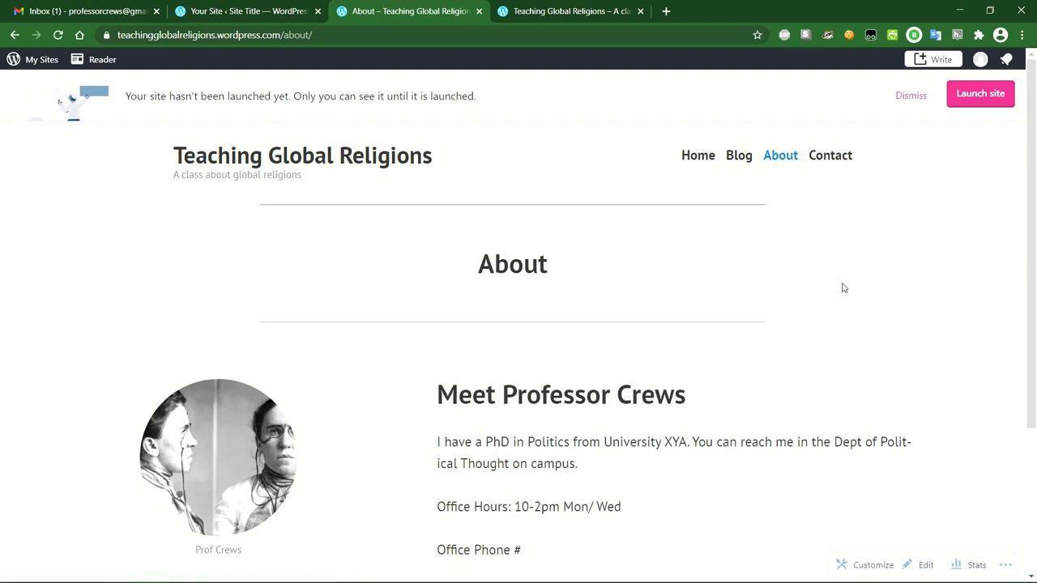
pyautogui.scroll(-2, 842, 289)
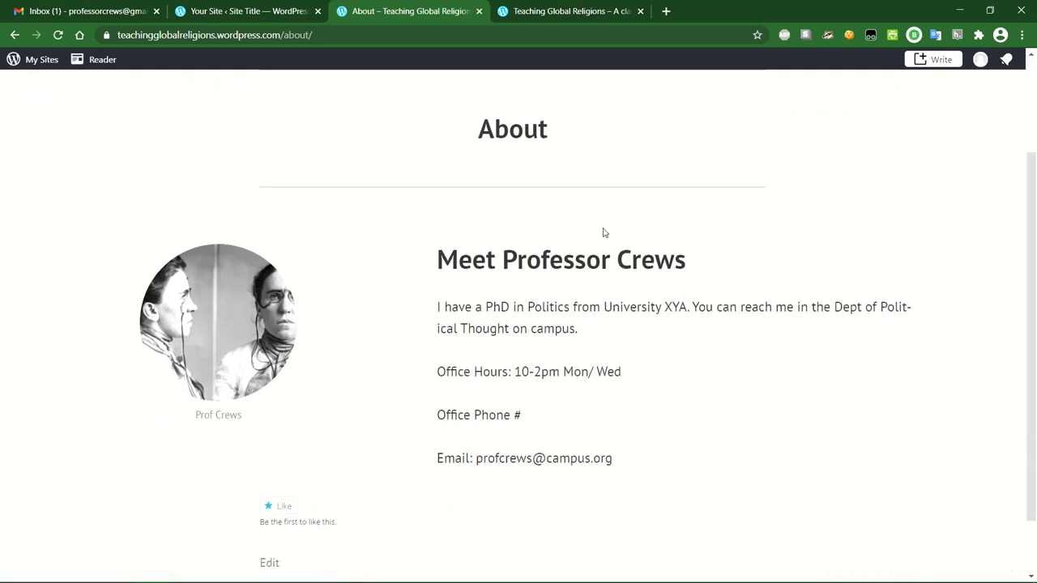
pyautogui.scroll(2, 639, 325)
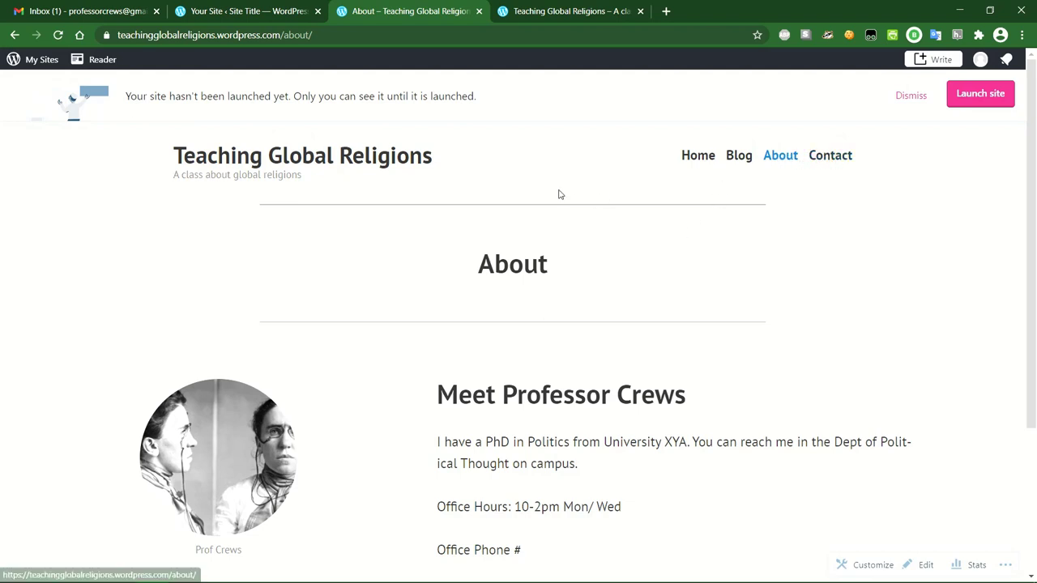
# Revisit the site's pages via My Sites, then launch WP Admin in a new tab.
pyautogui.click(12, 61)
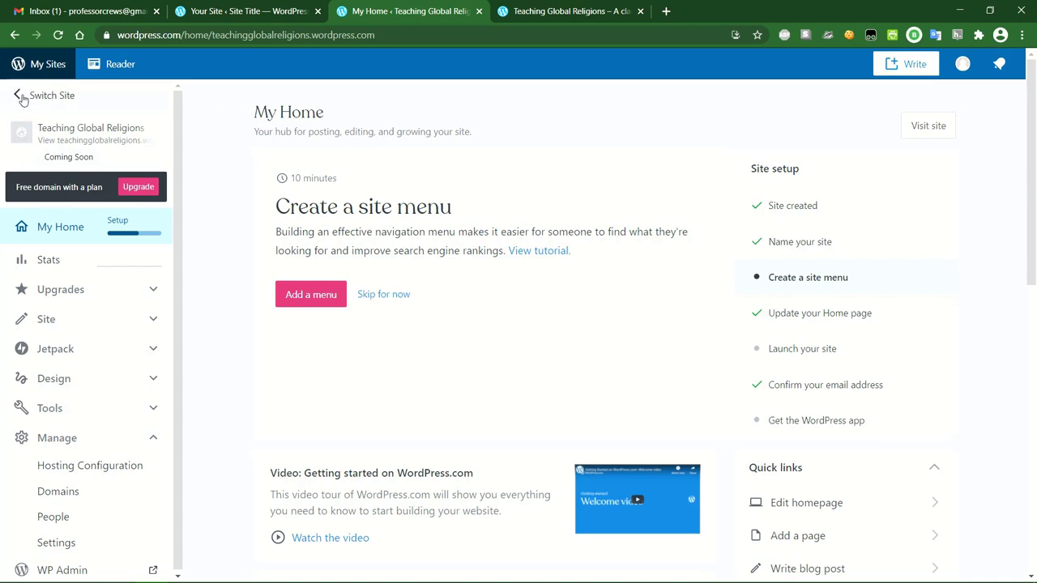
pyautogui.click(15, 35)
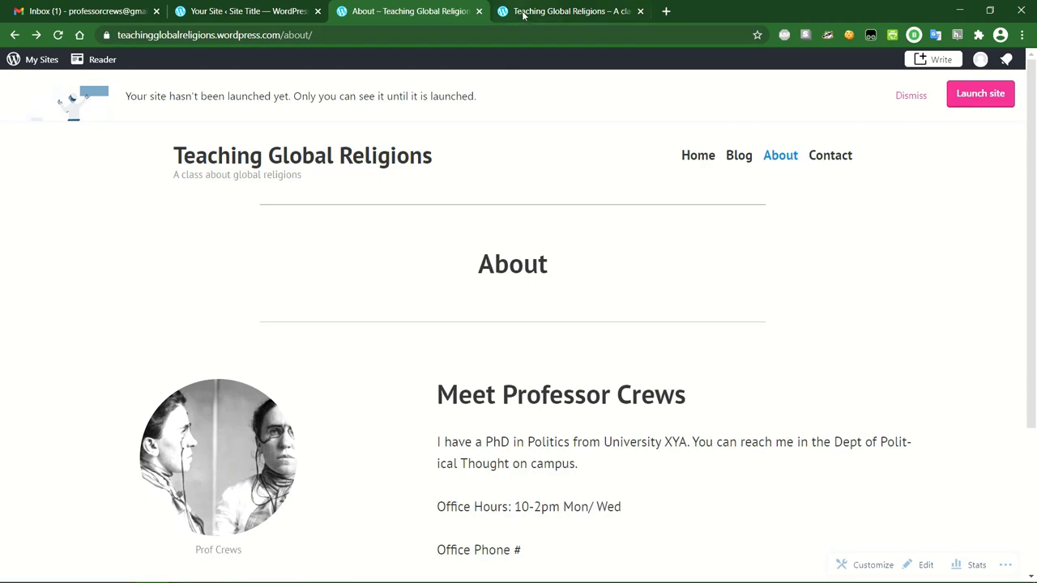
pyautogui.scroll(-3, 496, 159)
pyautogui.scroll(3, 496, 159)
pyautogui.click(275, 160)
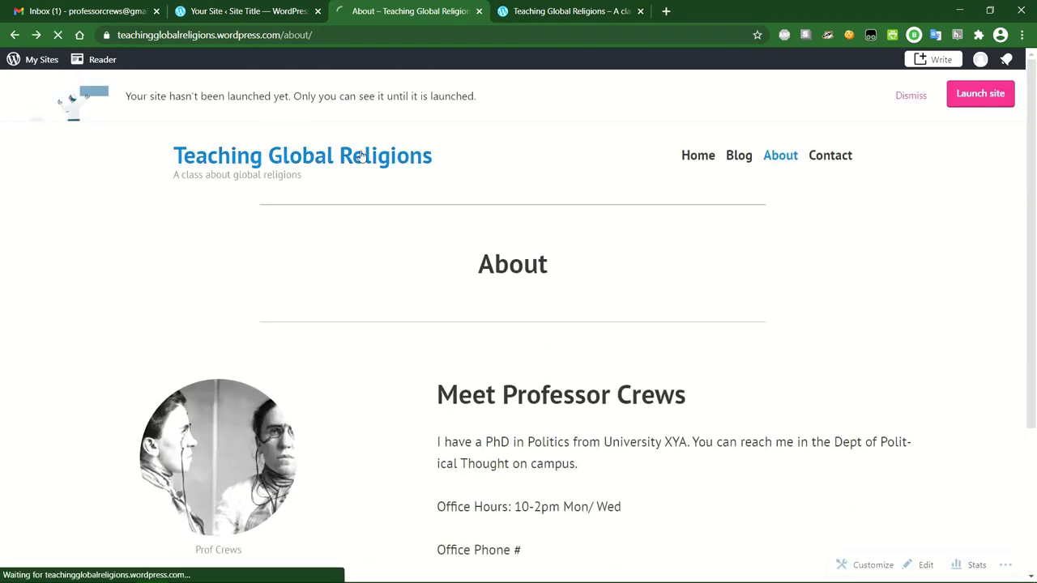
pyautogui.click(20, 63)
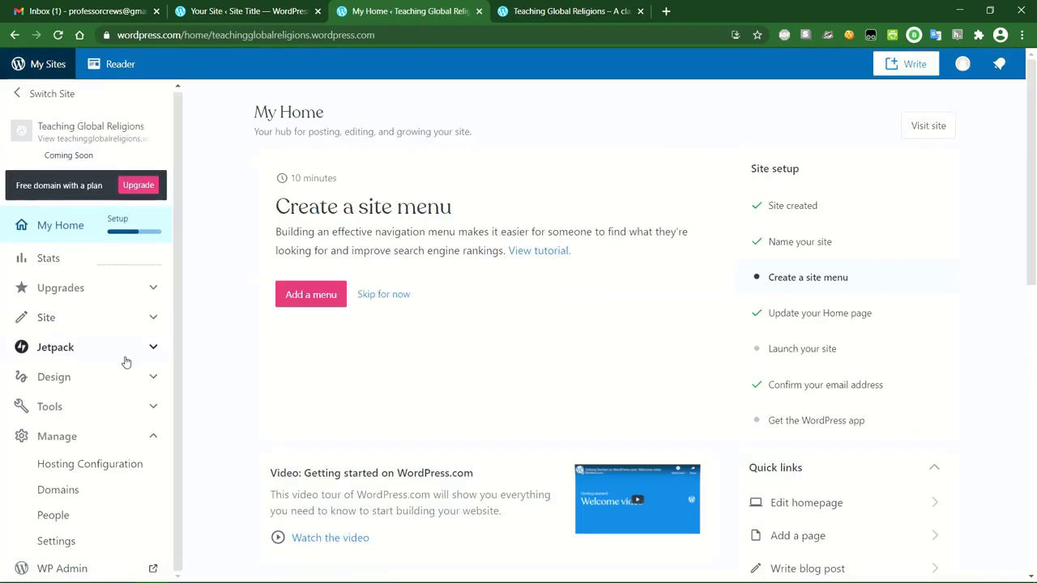
pyautogui.click(90, 567)
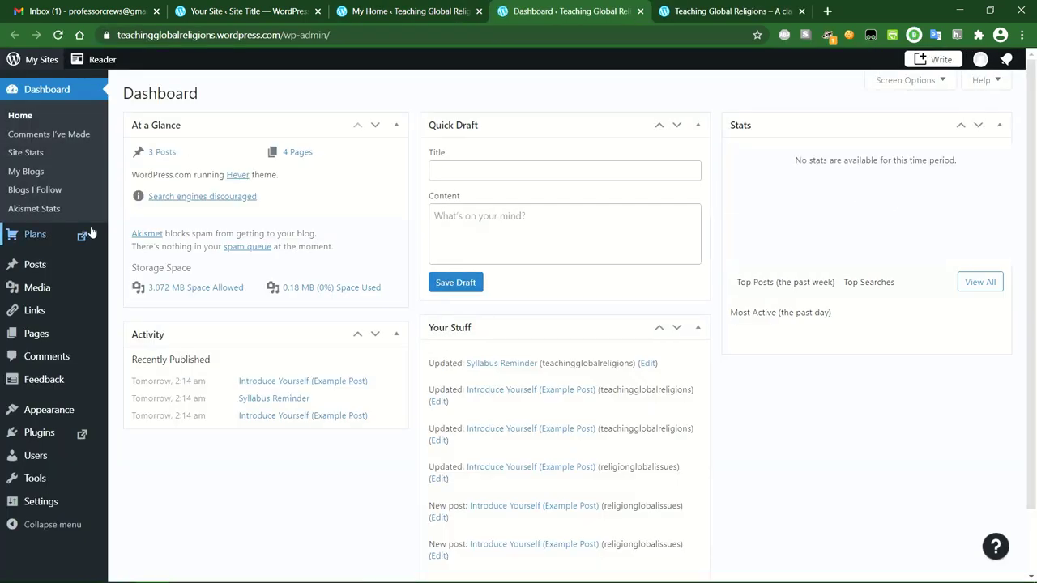
# Trash the Contact page from All Pages, leaving About, Blog and Home — Front Page.
pyautogui.click(40, 339)
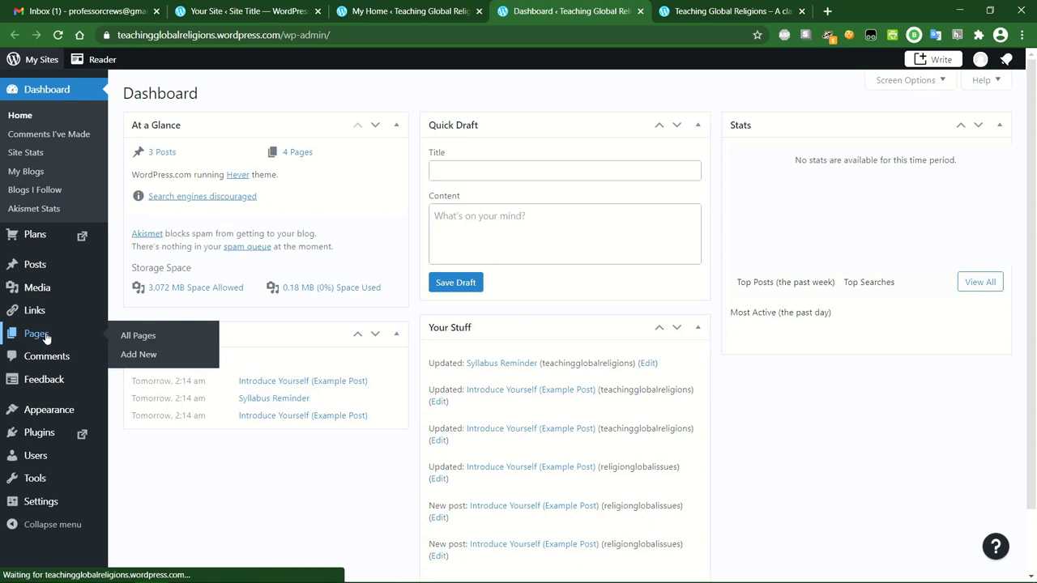
pyautogui.moveTo(157, 378)
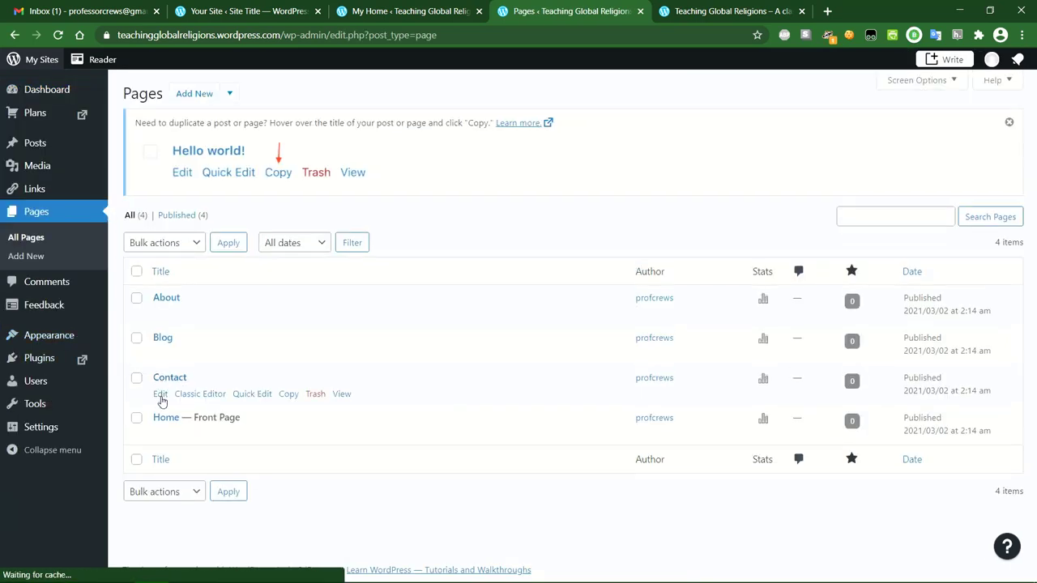
pyautogui.click(315, 395)
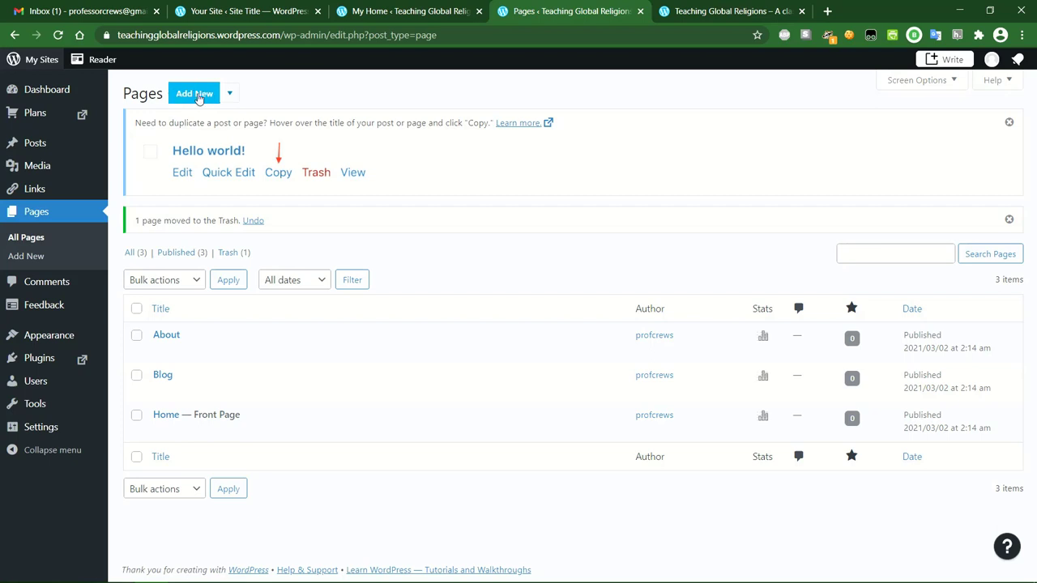
pyautogui.click(230, 94)
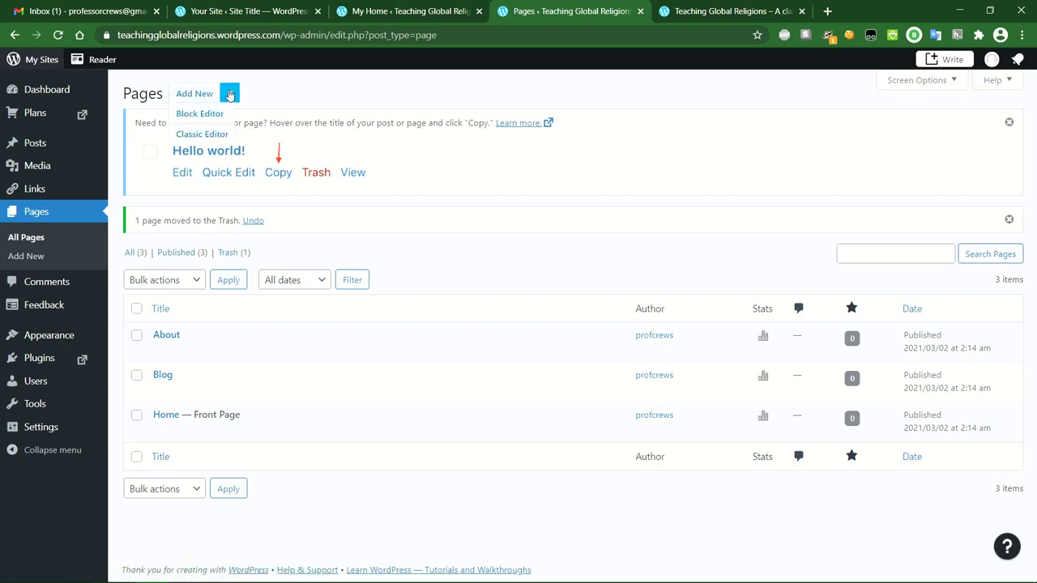
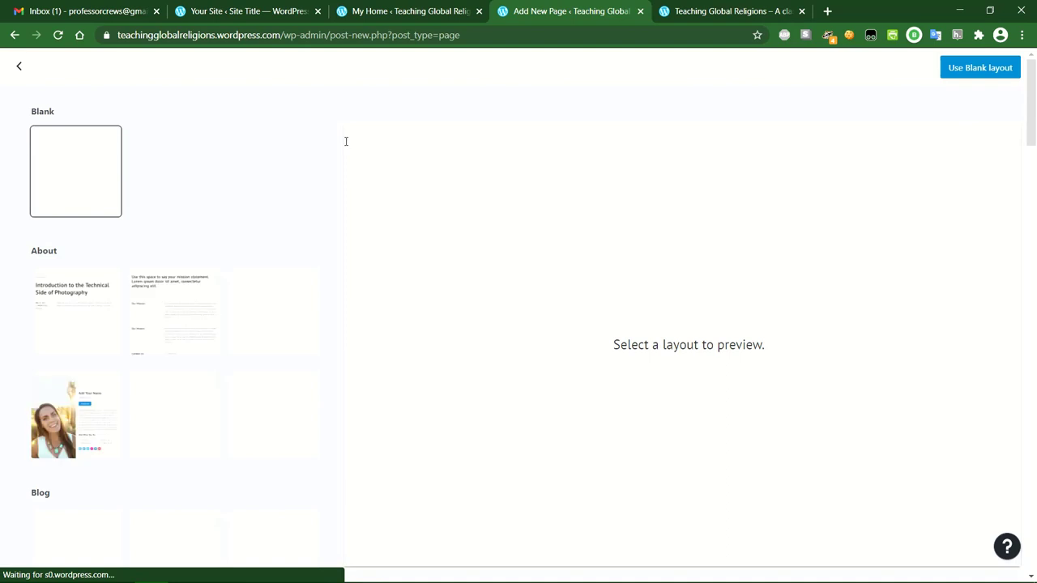
# Start a new page from the Blank layout and title it 'Assignments'.
pyautogui.click(83, 166)
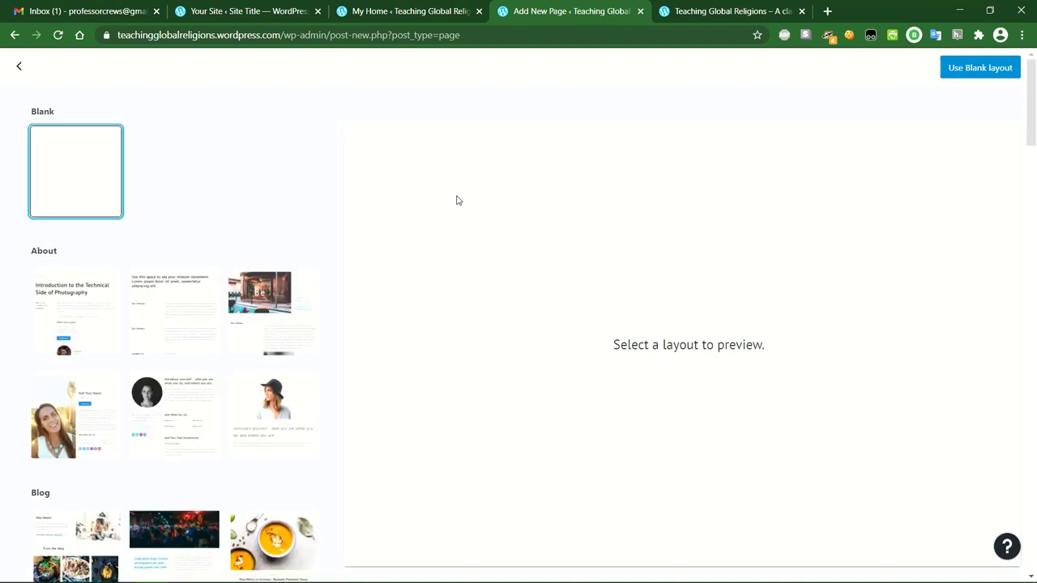
pyautogui.click(980, 70)
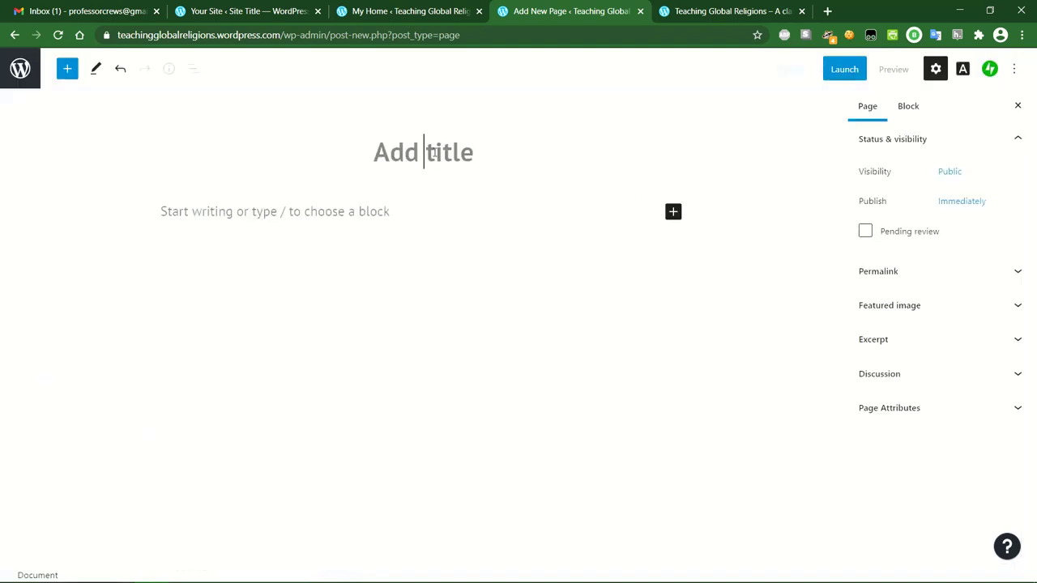
pyautogui.write('Assignments')
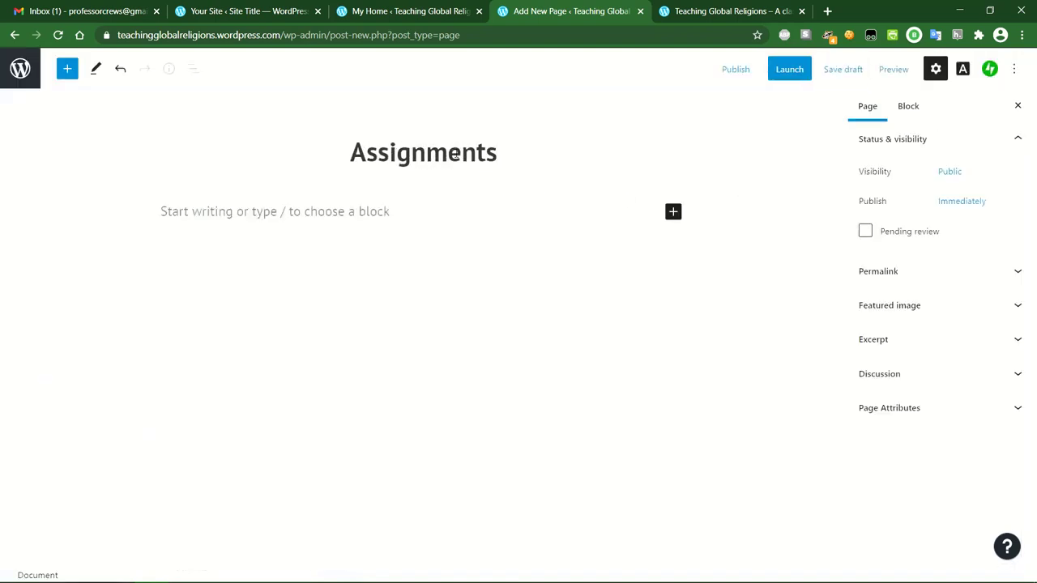
# Write the intro 'Here you can find your weekly class assignments.' plus 'Assignment 1:' and 'Assignments 2:' lines.
pyautogui.click(344, 211)
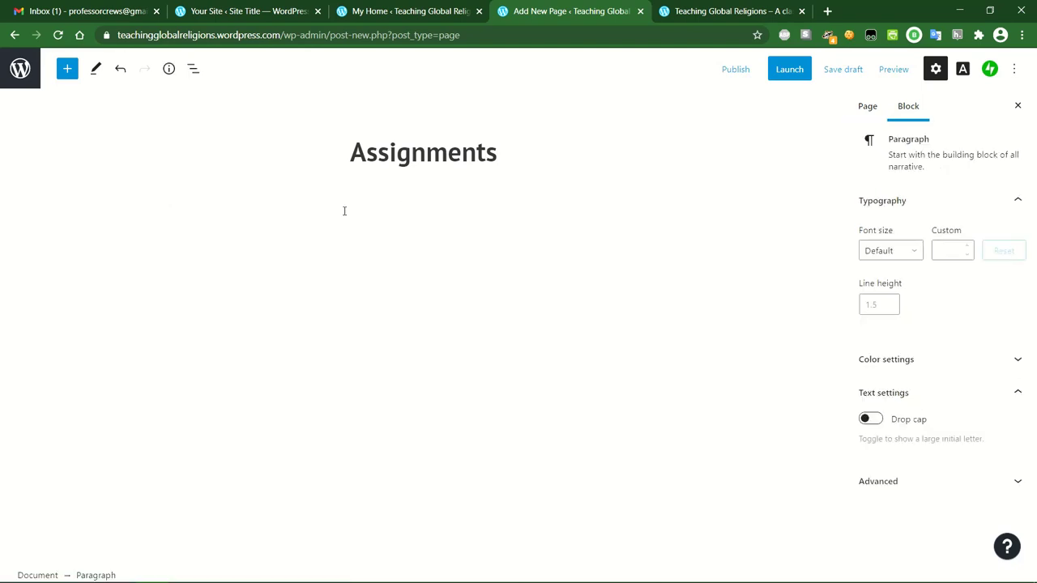
pyautogui.write('Here you can find your wee')
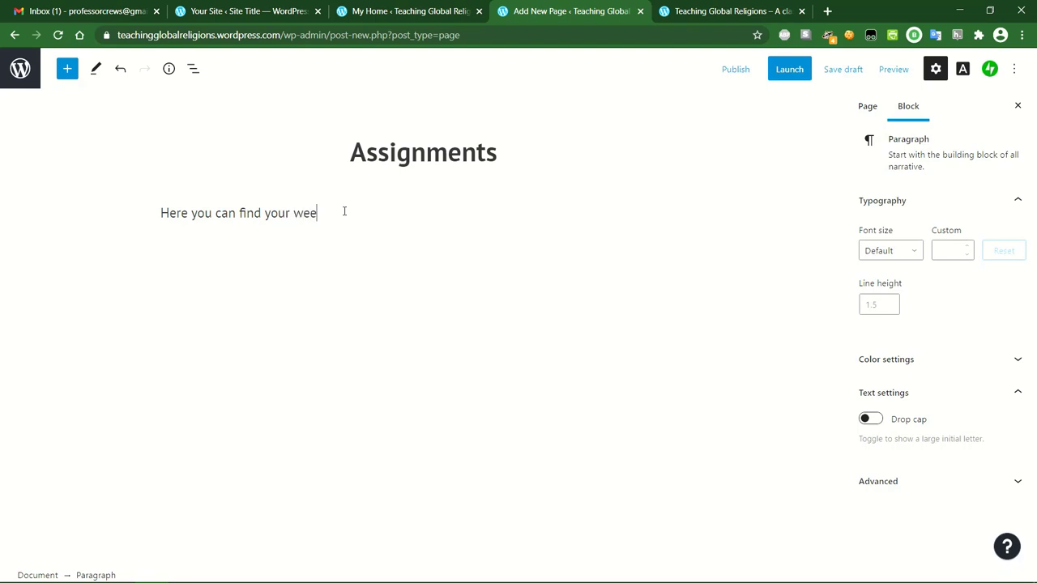
pyautogui.write('kly class assign')
pyautogui.write('ments. ')
pyautogui.write('Assignemnt')
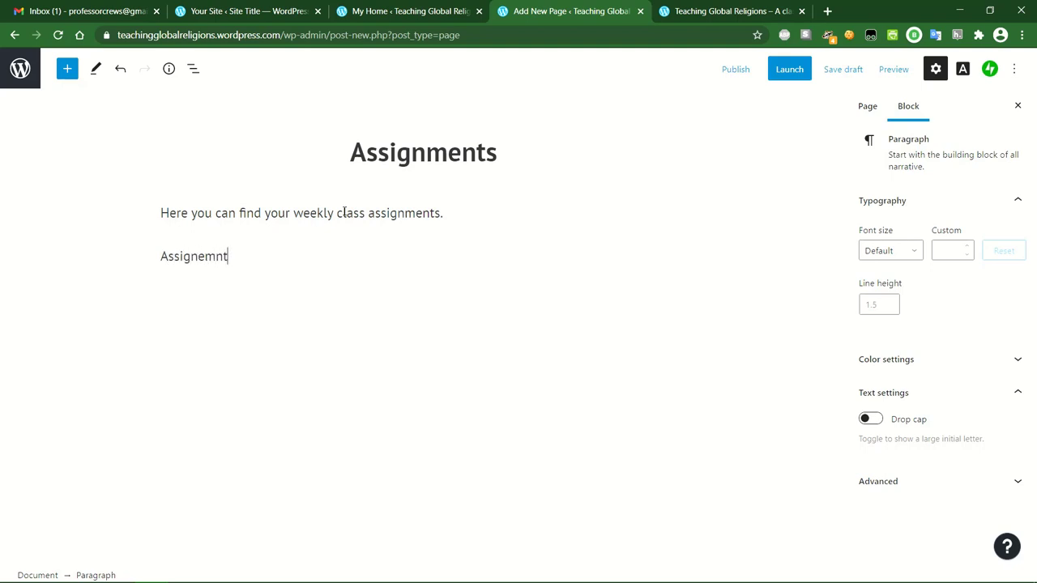
pyautogui.press('BackSpace')
pyautogui.press('BackSpace')
pyautogui.press('BackSpace')
pyautogui.press('BackSpace')
pyautogui.write('ment 1:Assignme')
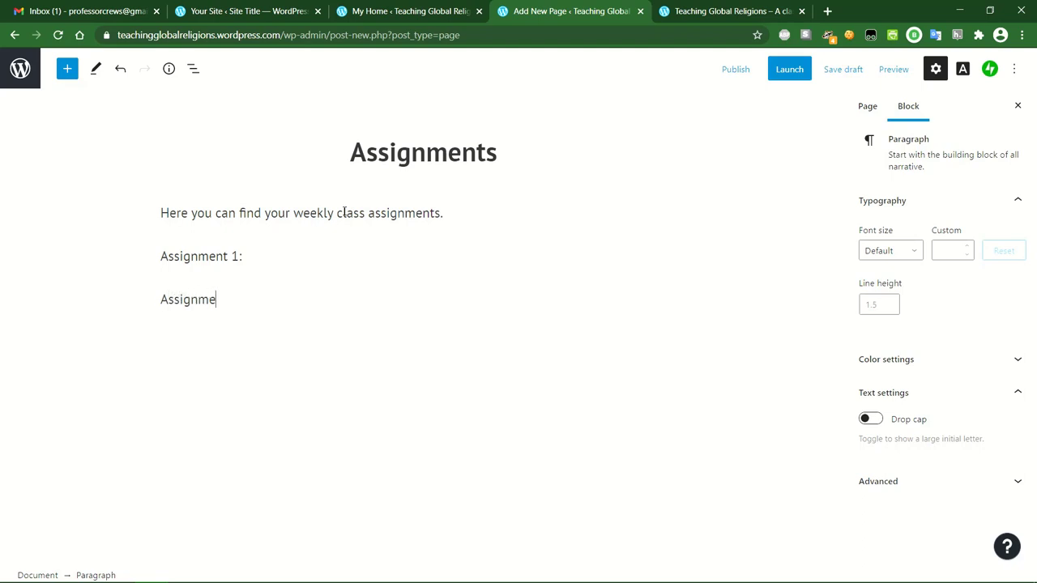
pyautogui.write('nts 2:')
pyautogui.press('Return')
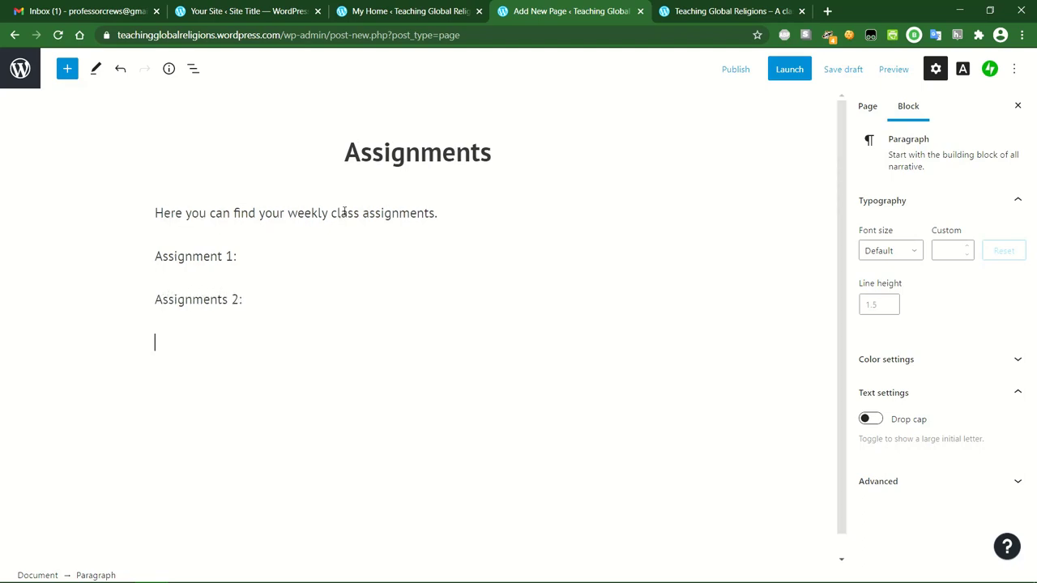
pyautogui.click(264, 277)
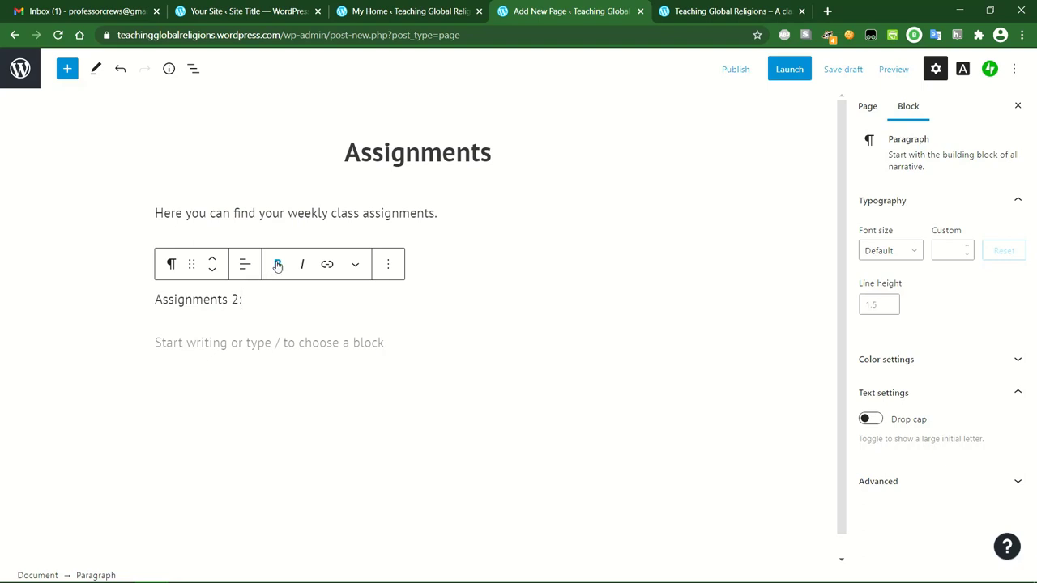
pyautogui.click(216, 341)
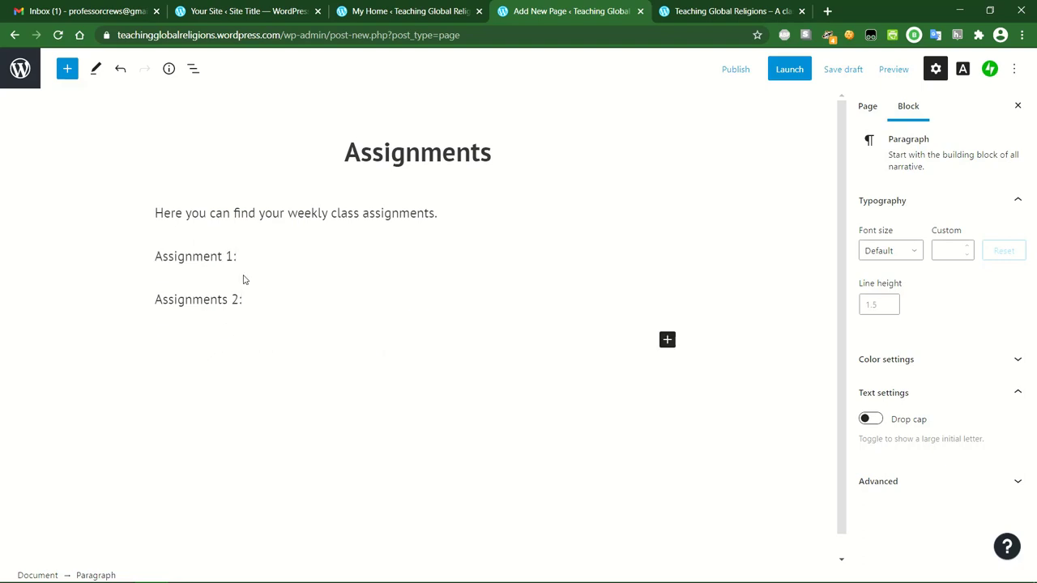
# Publish the Assignments page with Public visibility, immediately, and copy its link.
pyautogui.click(738, 69)
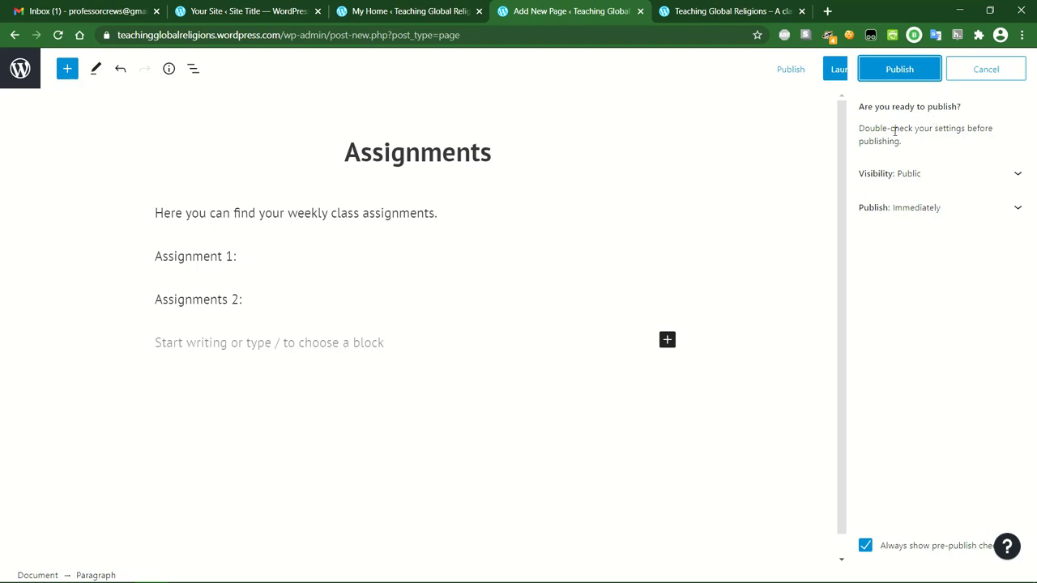
pyautogui.click(1016, 174)
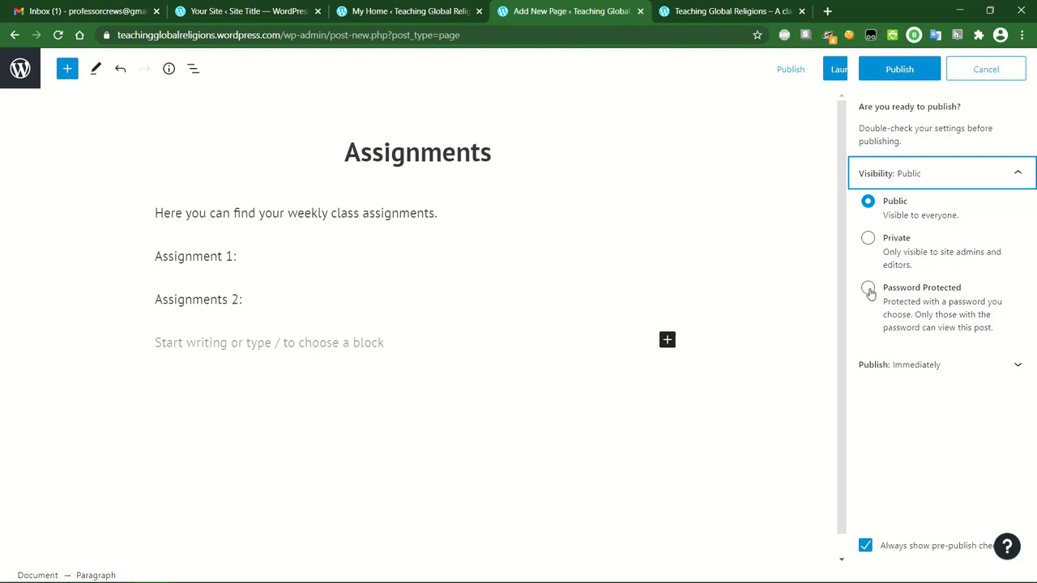
pyautogui.click(870, 209)
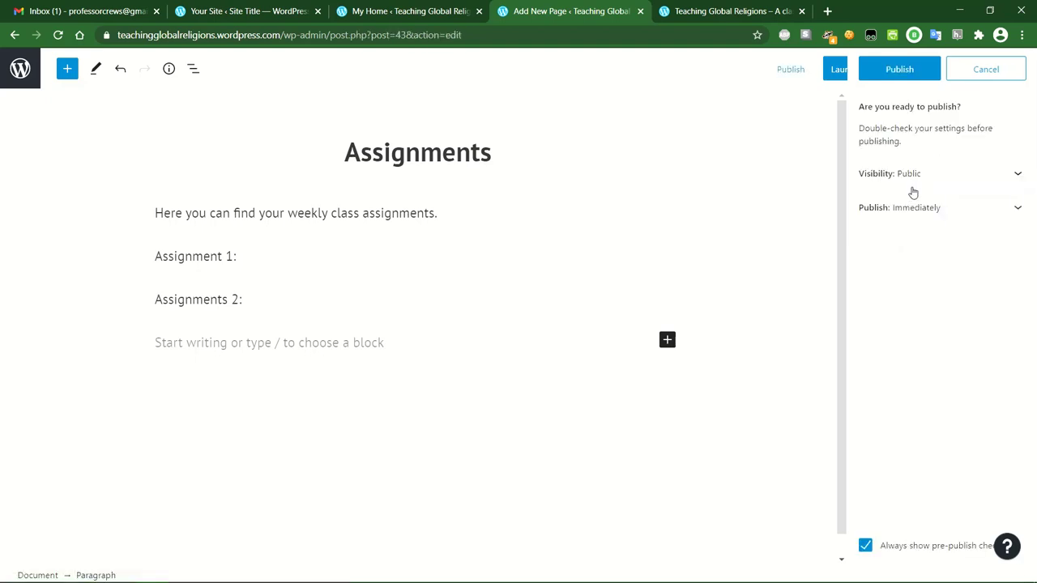
pyautogui.click(970, 184)
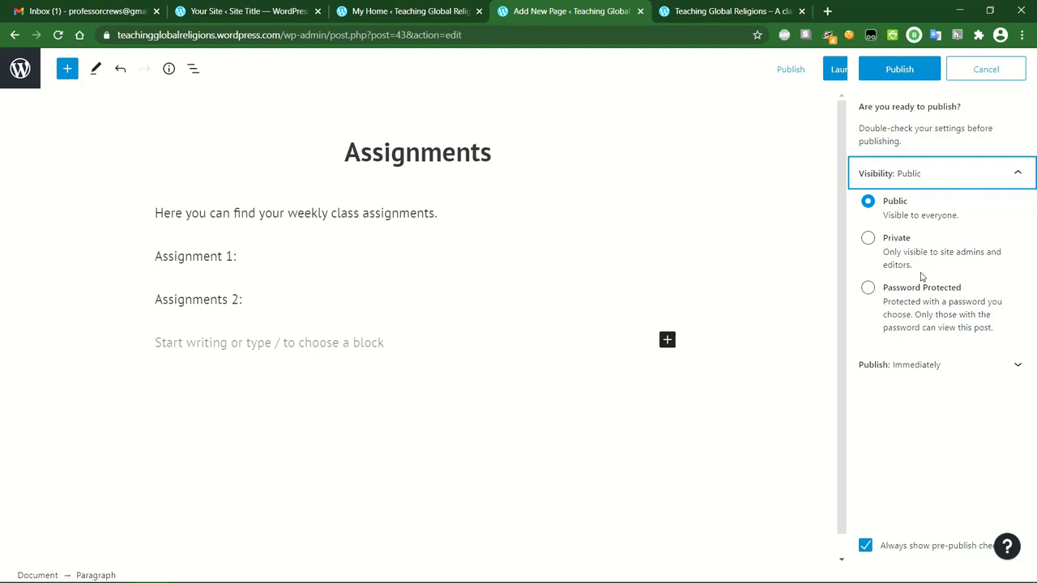
pyautogui.click(955, 175)
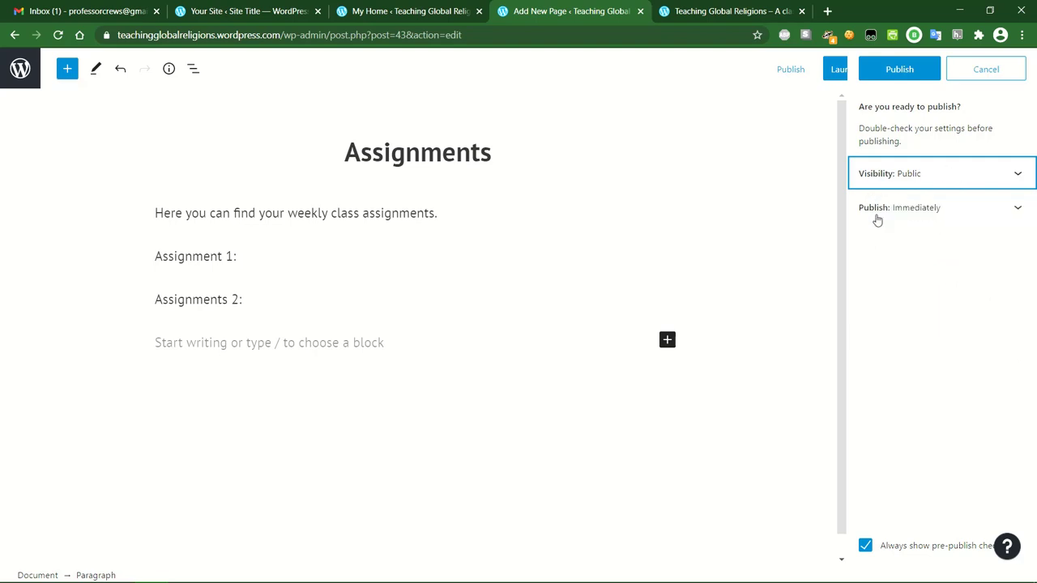
pyautogui.click(989, 212)
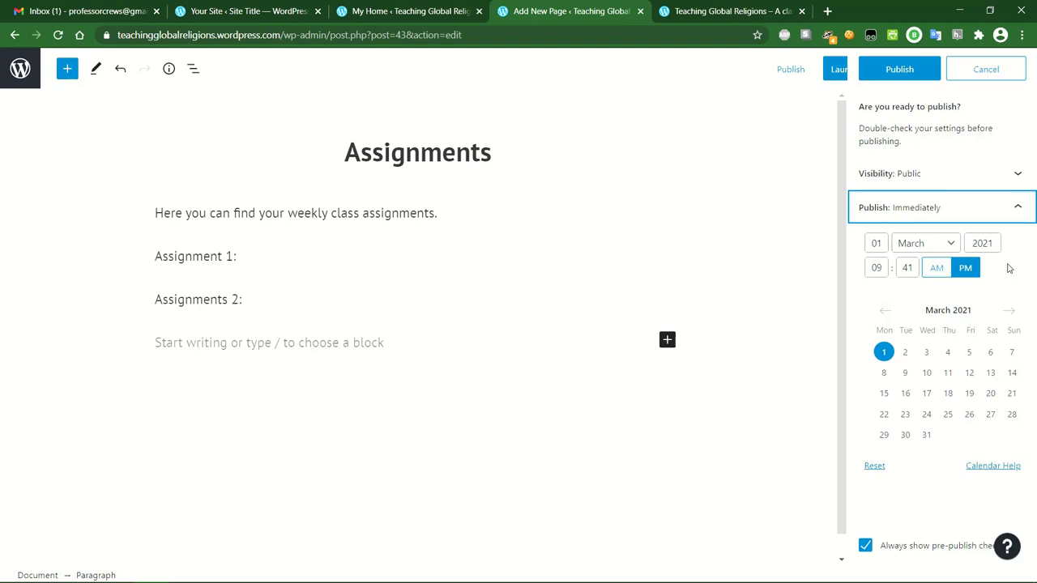
pyautogui.click(1014, 209)
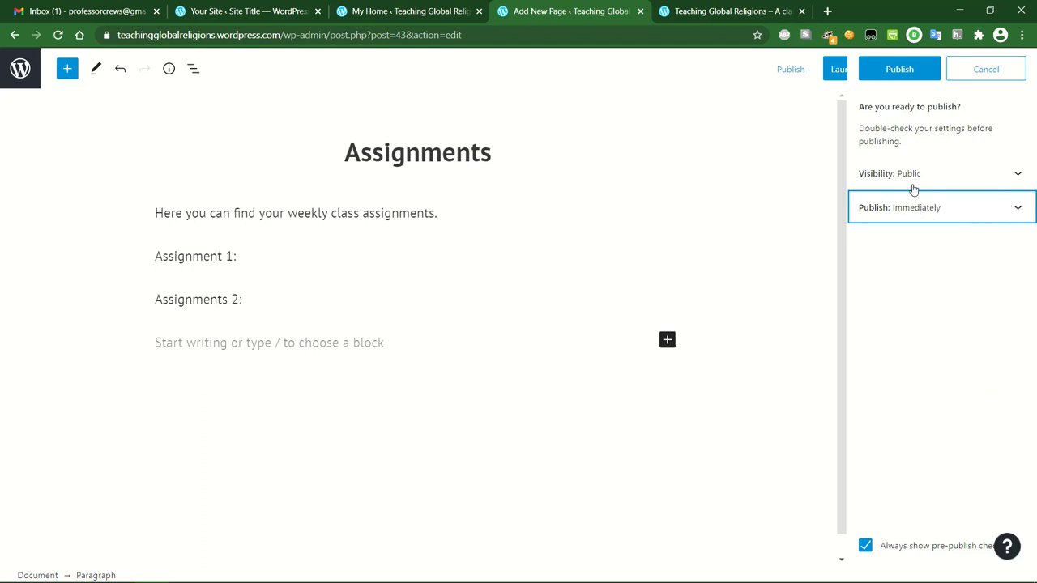
pyautogui.click(905, 68)
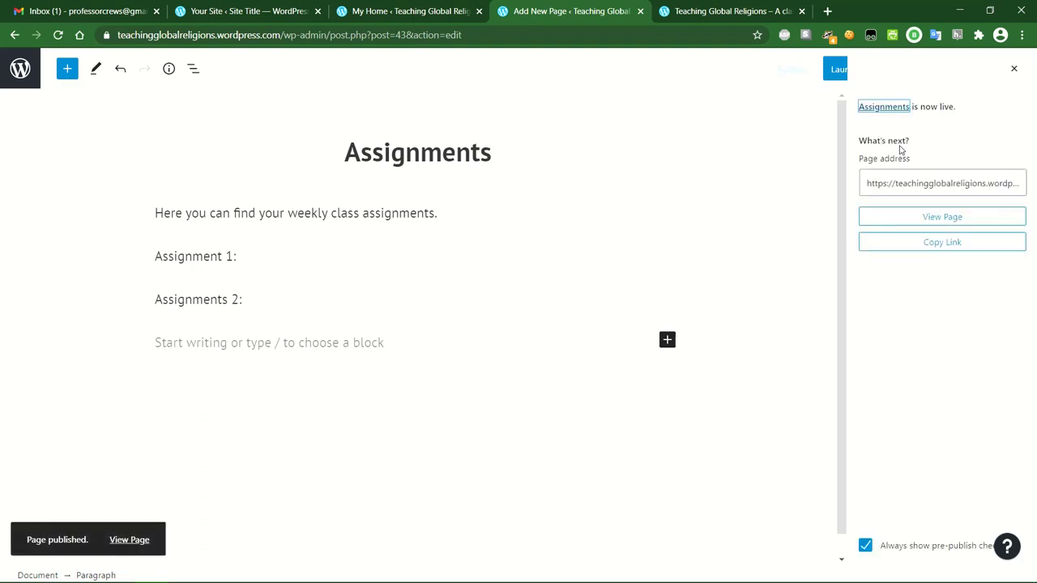
pyautogui.click(939, 247)
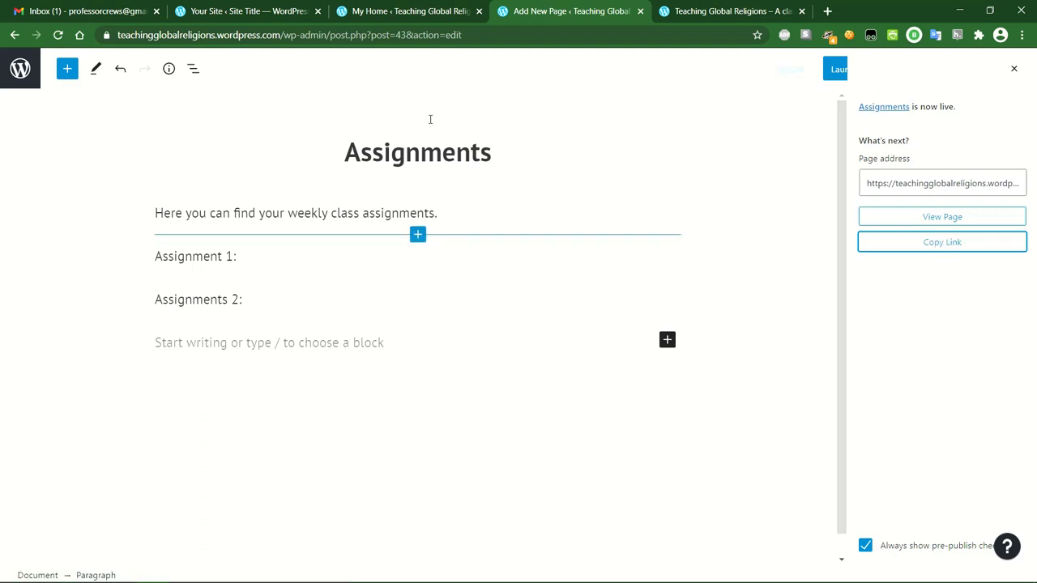
pyautogui.click(1014, 73)
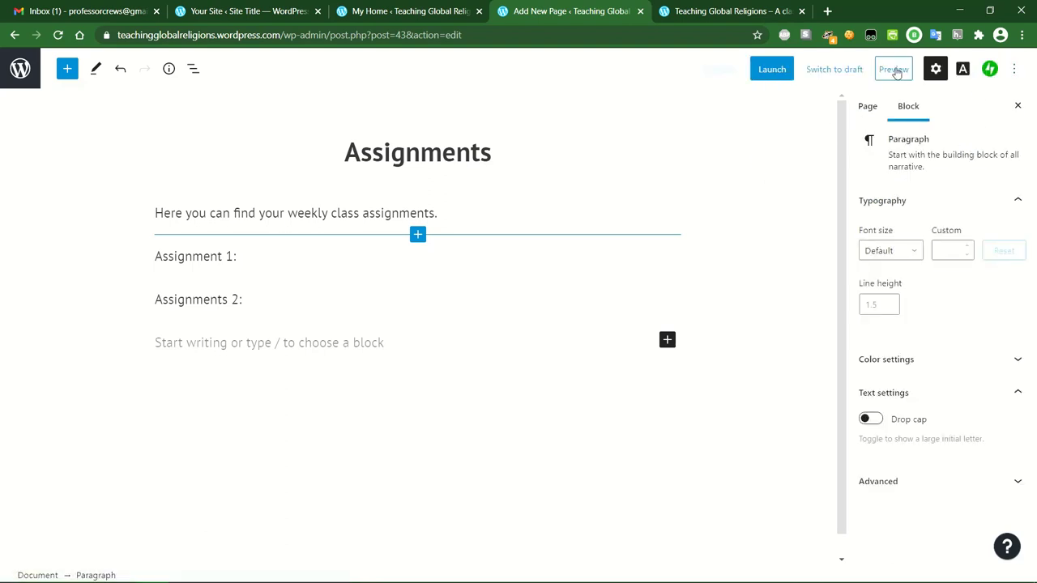
# Go from All Pages to Posts and open 'Syllabus Reminder' in the editor.
pyautogui.click(20, 71)
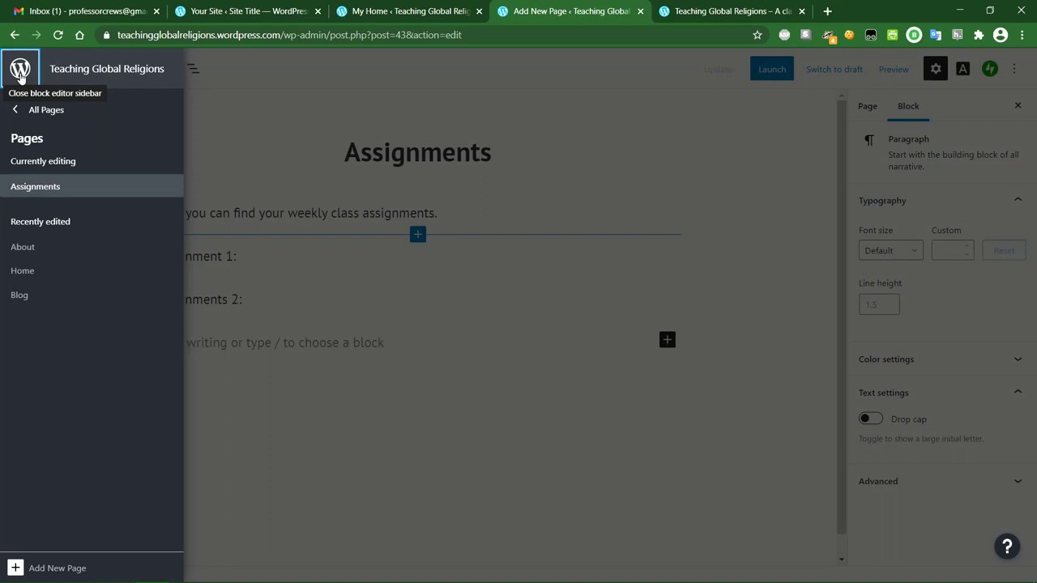
pyautogui.click(21, 113)
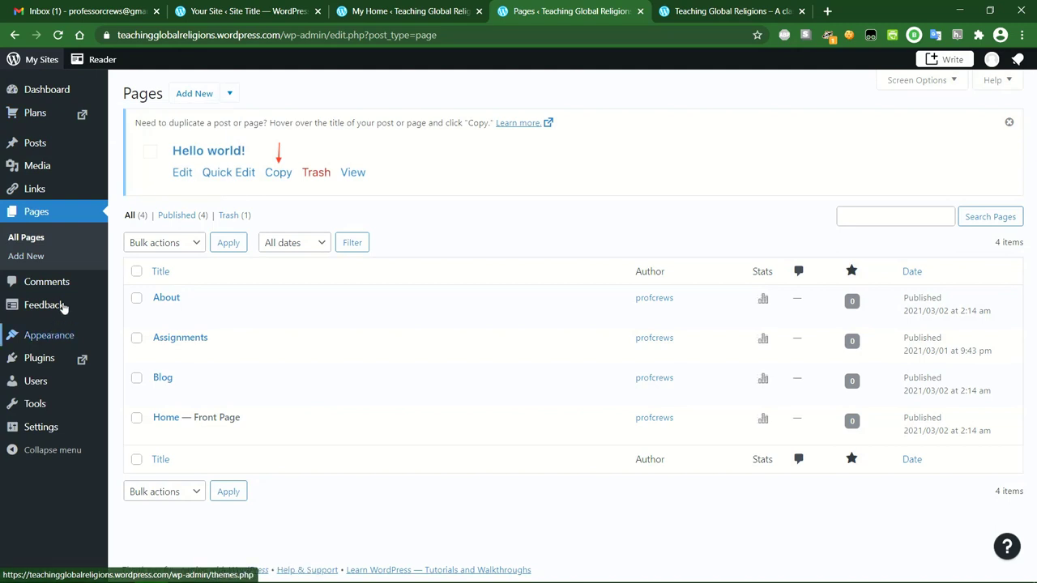
pyautogui.moveTo(60, 309)
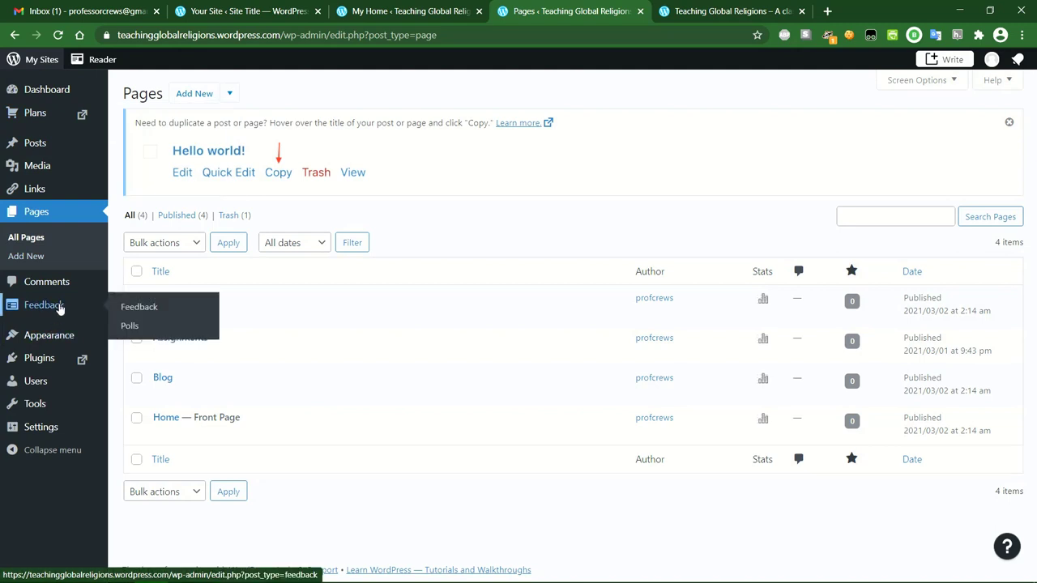
pyautogui.click(36, 145)
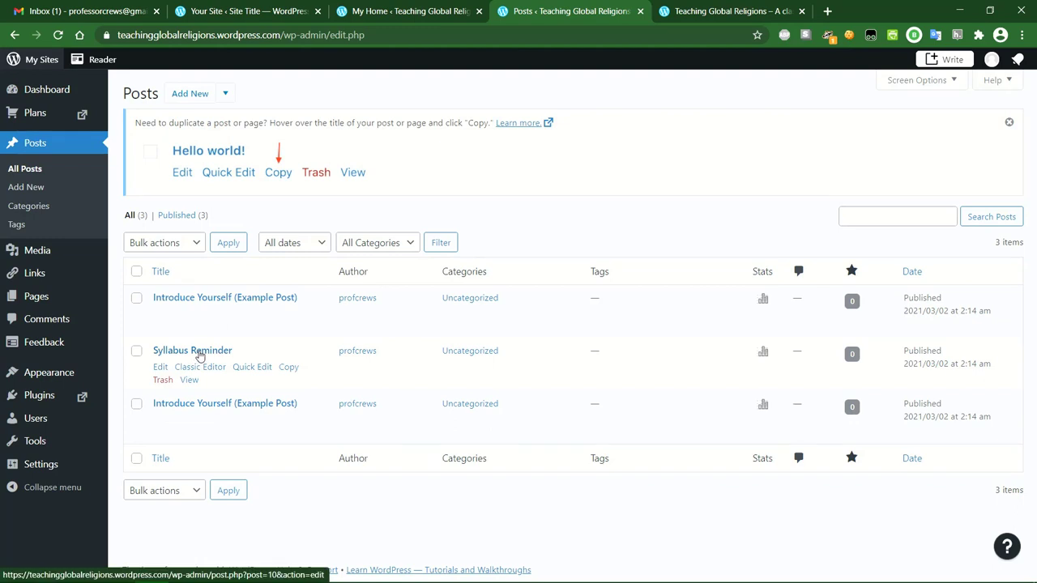
pyautogui.click(159, 367)
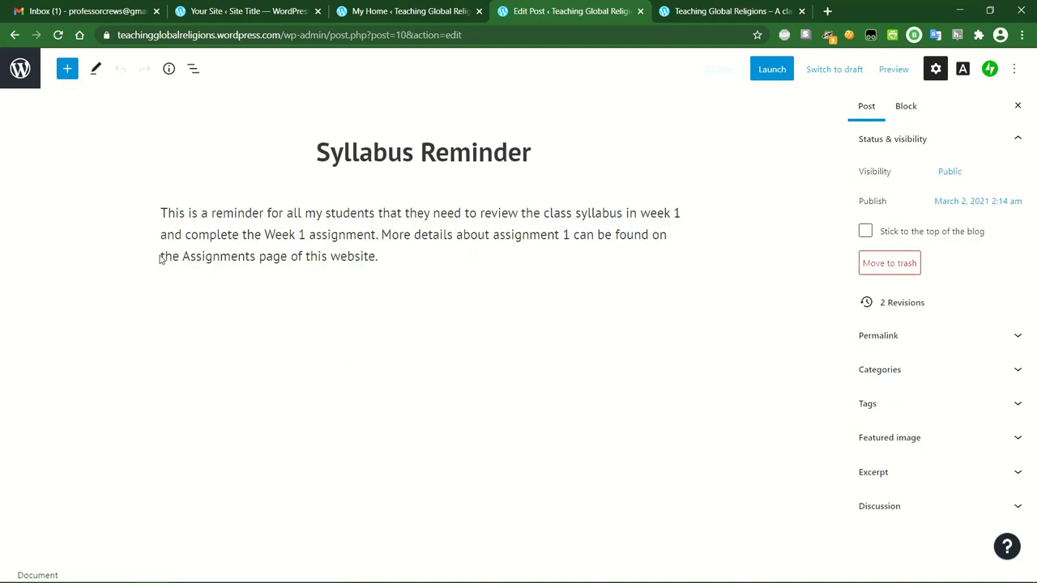
# Link the phrase 'the Assignments page' to the Assignments page and update the post.
pyautogui.moveTo(161, 256); pyautogui.dragTo(287, 258)
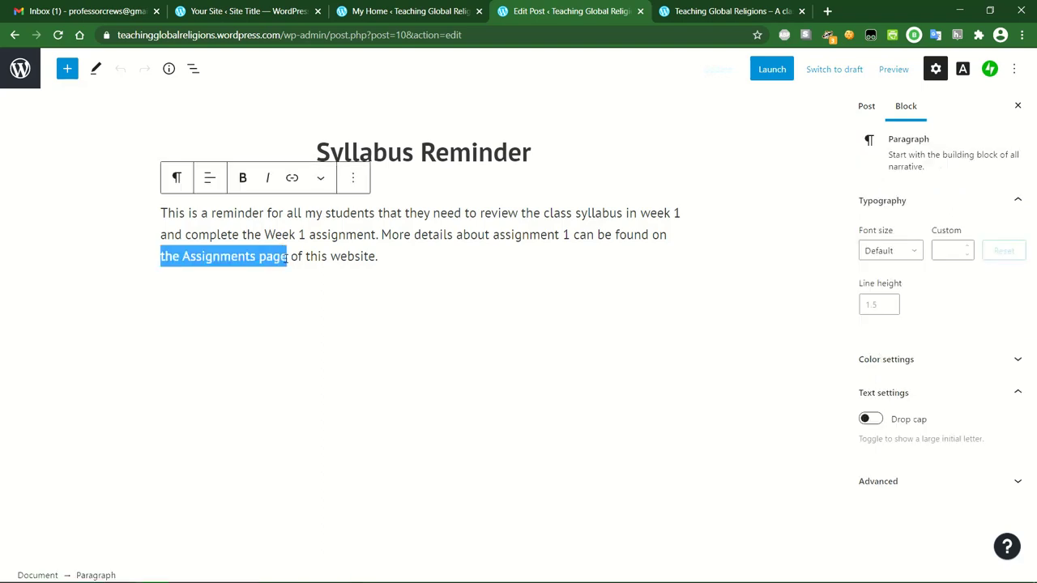
pyautogui.click(293, 179)
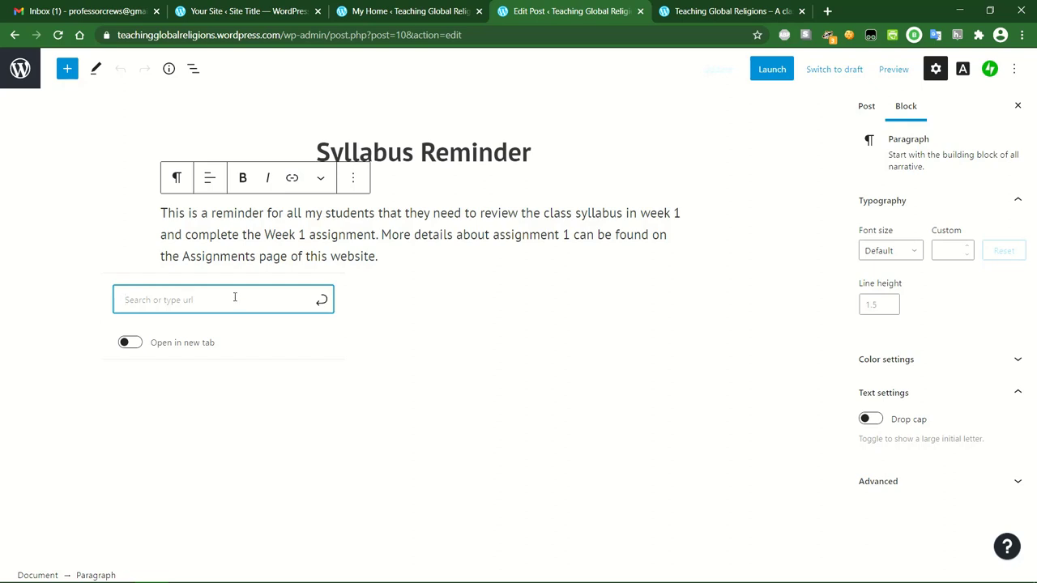
pyautogui.write('assign')
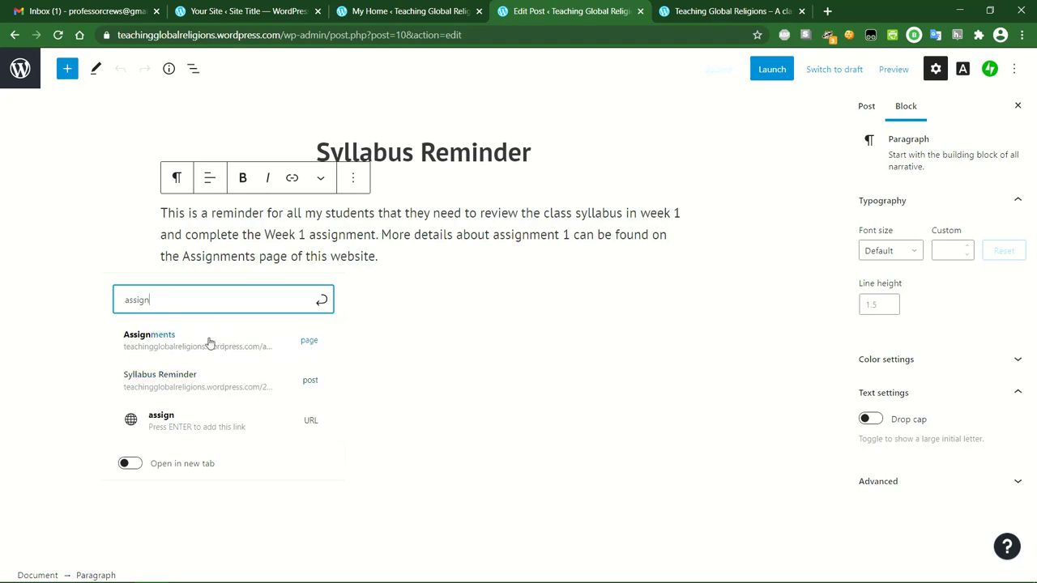
pyautogui.click(271, 345)
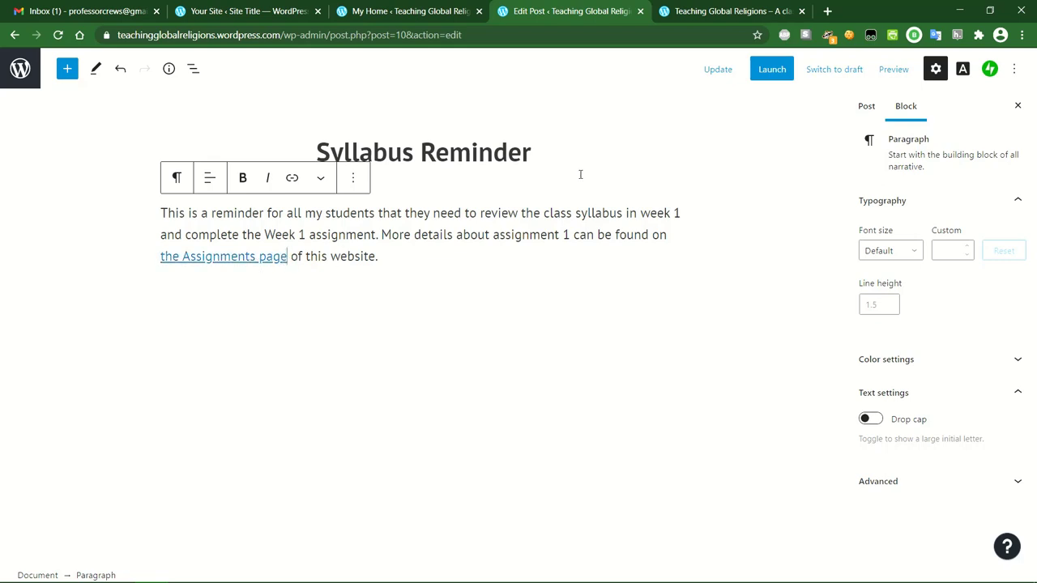
pyautogui.click(713, 76)
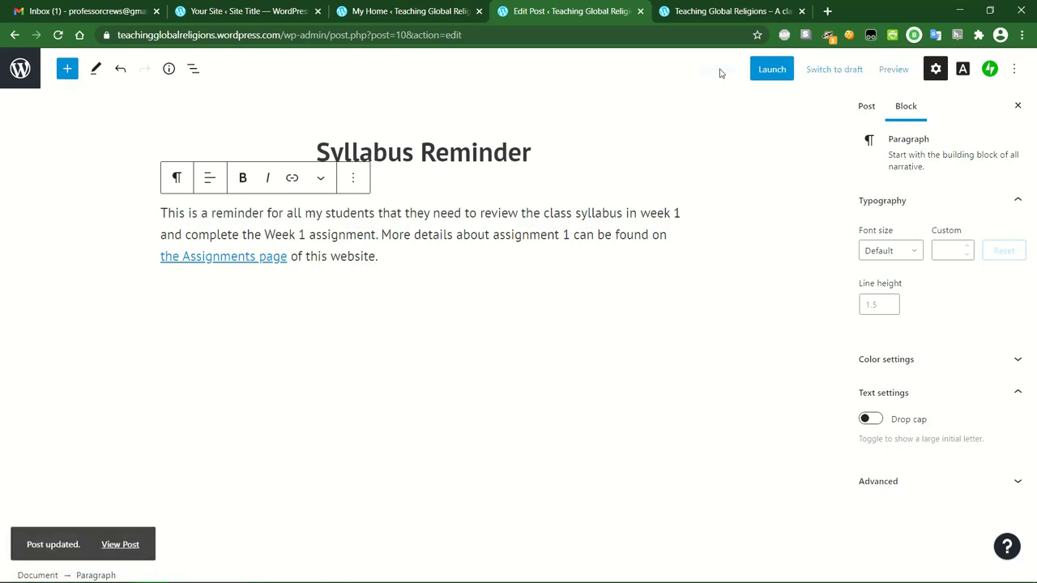
# View the post, follow its 'the Assignments page' link, and open Customize from the admin bar.
pyautogui.click(125, 541)
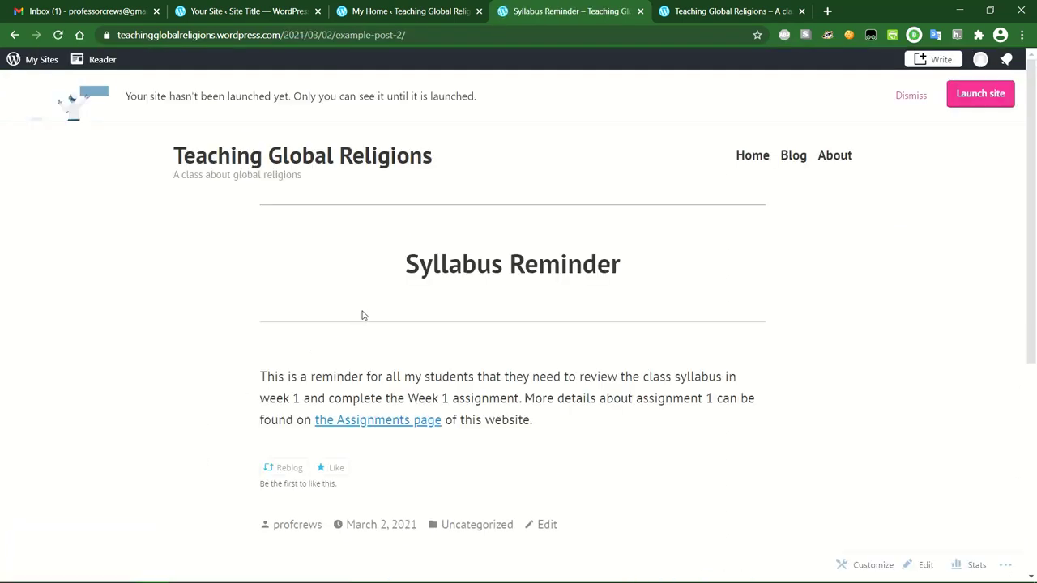
pyautogui.scroll(-1, 489, 259)
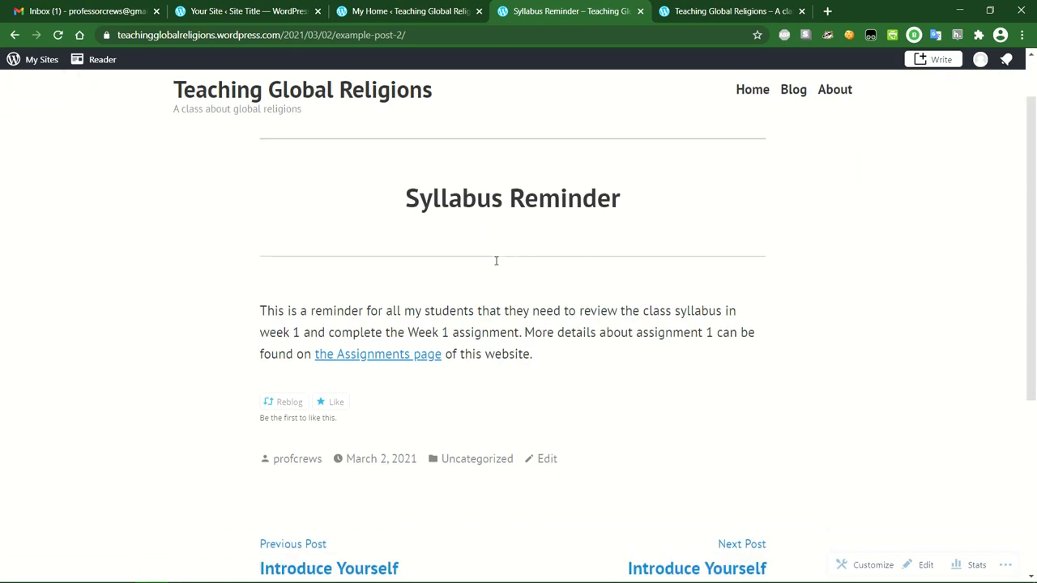
pyautogui.click(375, 356)
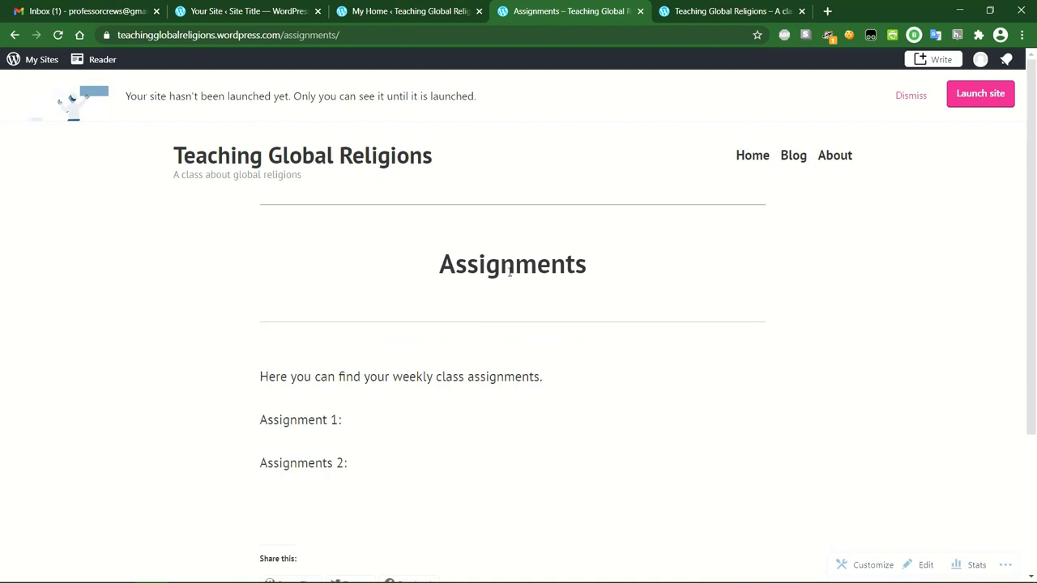
pyautogui.scroll(-2, 510, 274)
pyautogui.scroll(2, 509, 273)
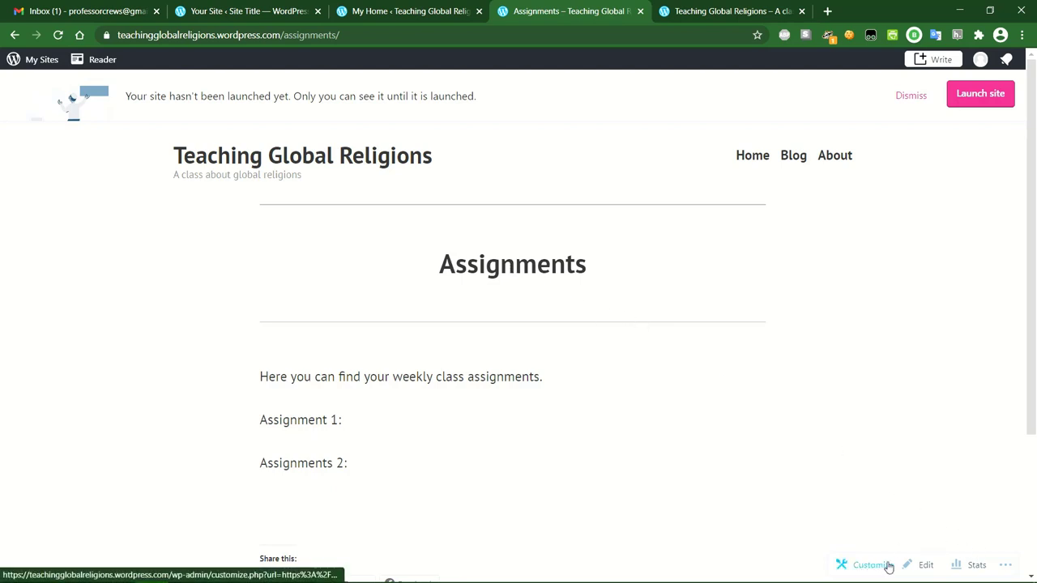
pyautogui.click(1009, 566)
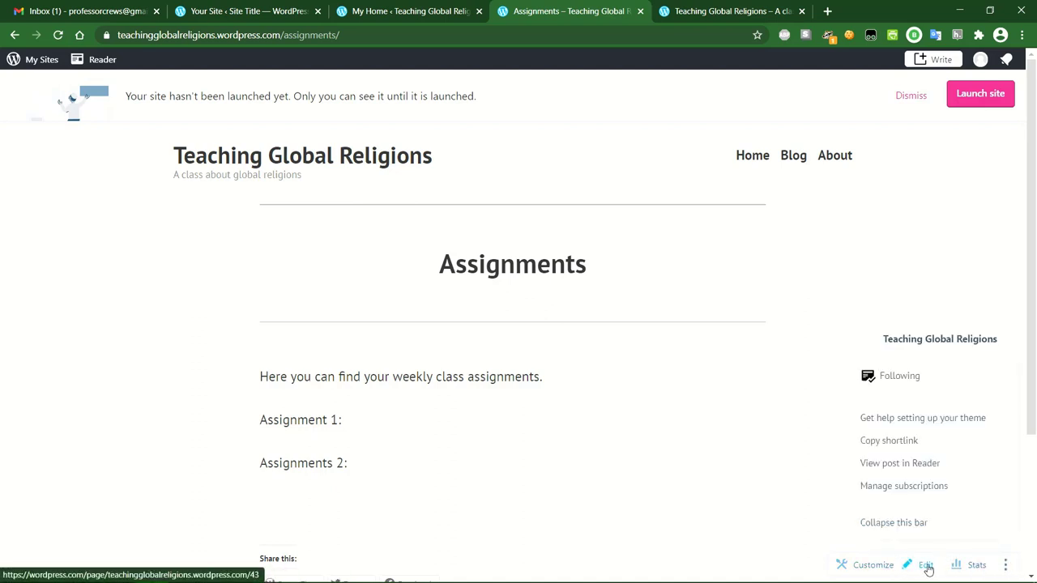
pyautogui.click(882, 567)
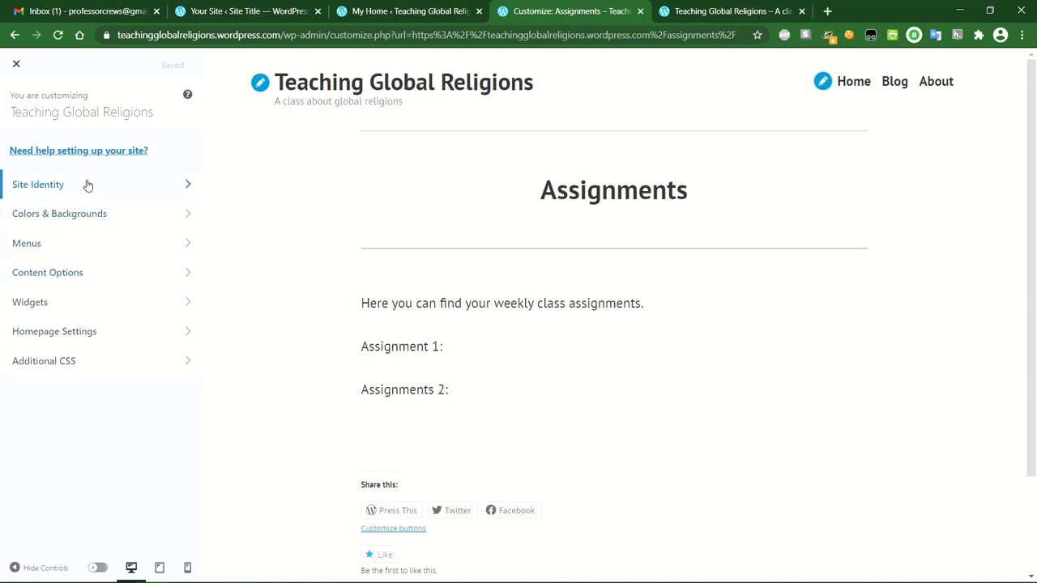
# In Menus > Primary, remove the (Invalid) Contact item.
pyautogui.click(119, 246)
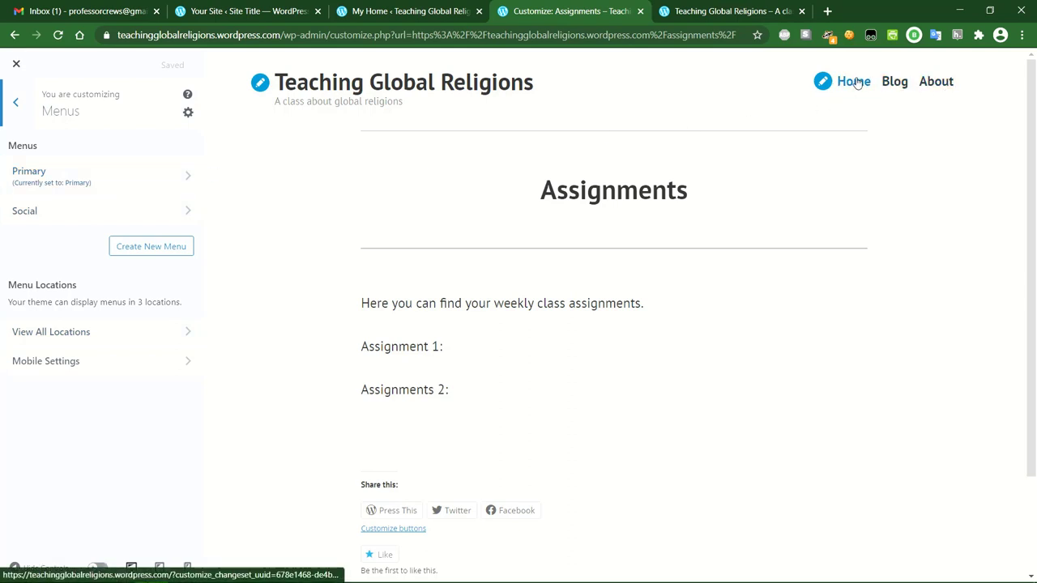
pyautogui.click(171, 178)
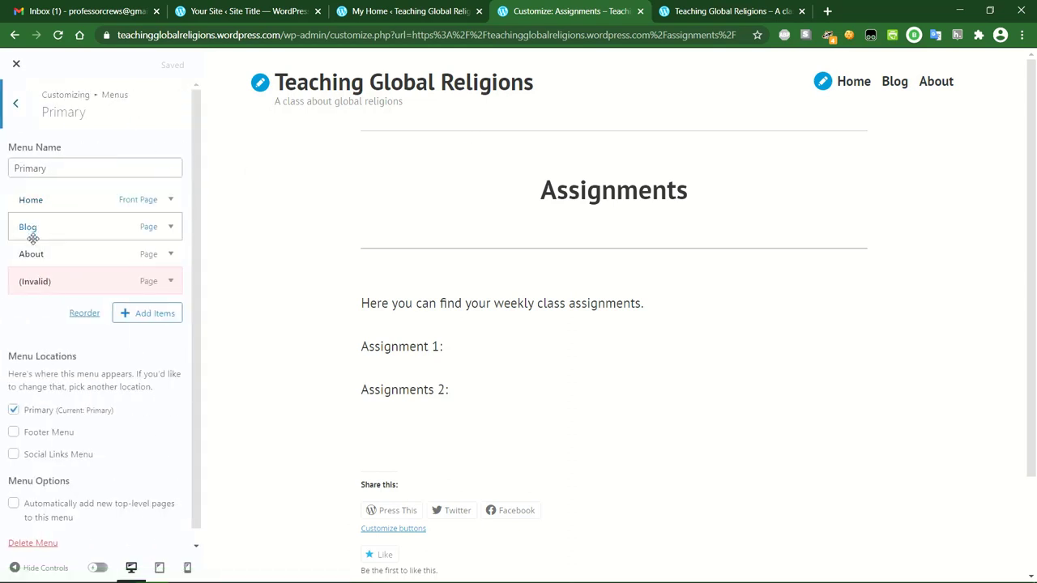
pyautogui.click(171, 283)
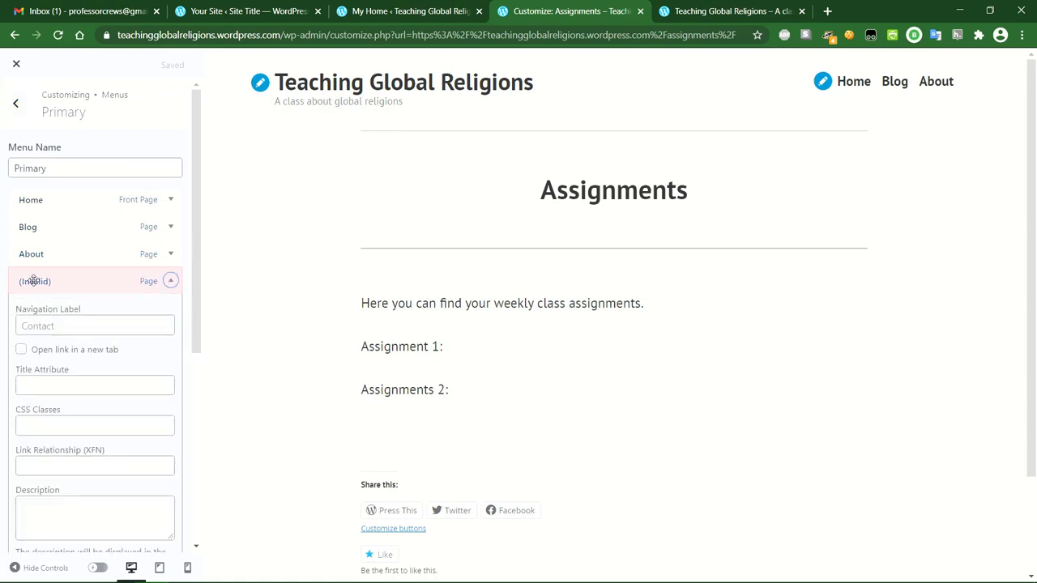
pyautogui.click(170, 281)
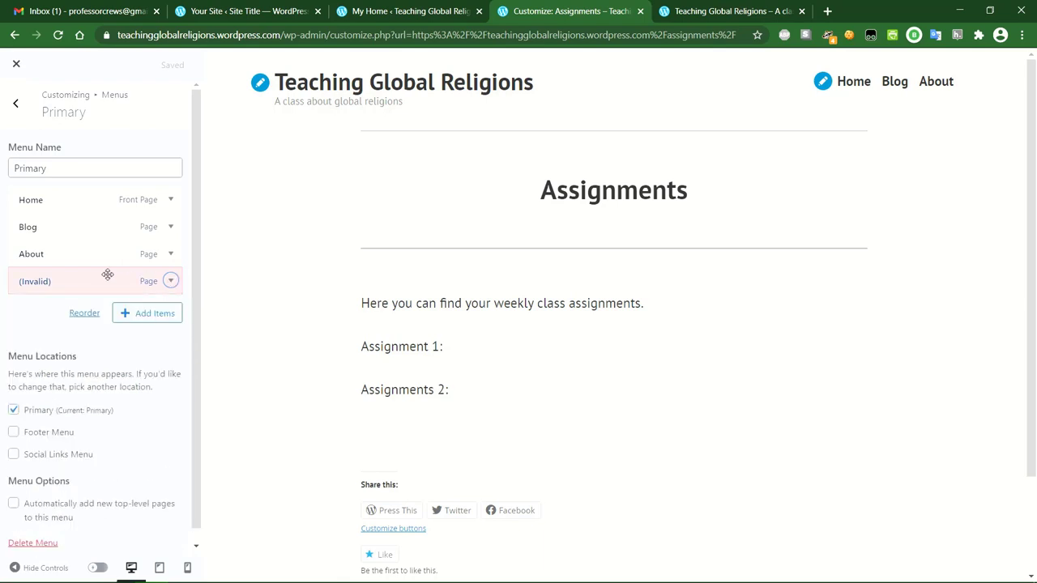
pyautogui.click(171, 283)
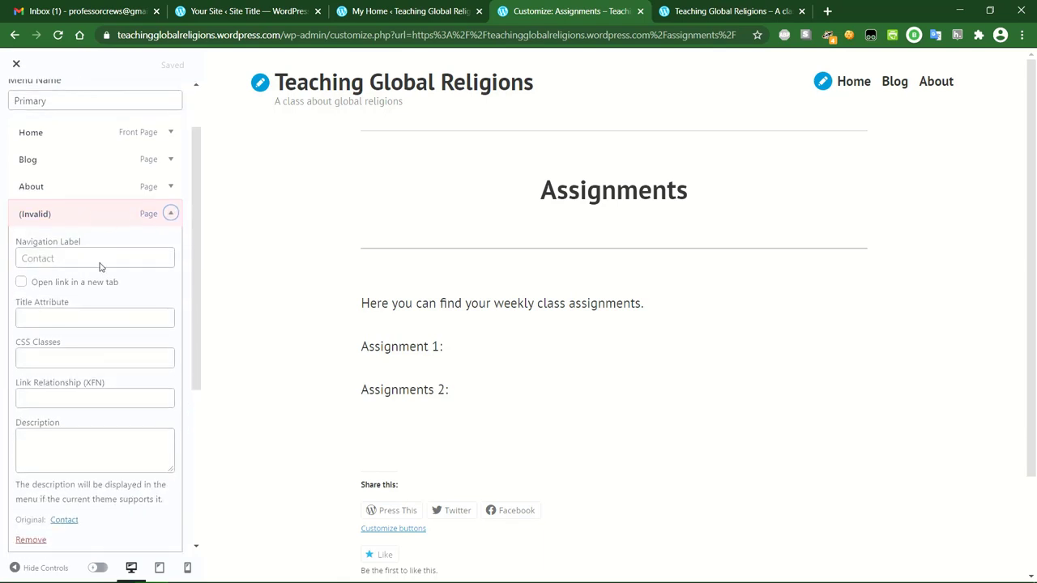
pyautogui.scroll(-2, 53, 336)
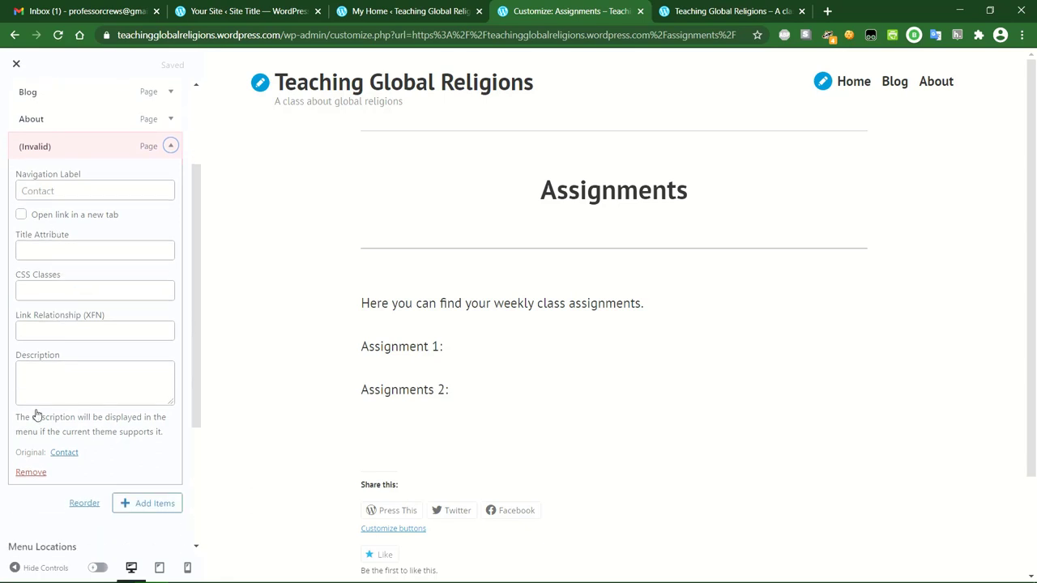
pyautogui.click(31, 473)
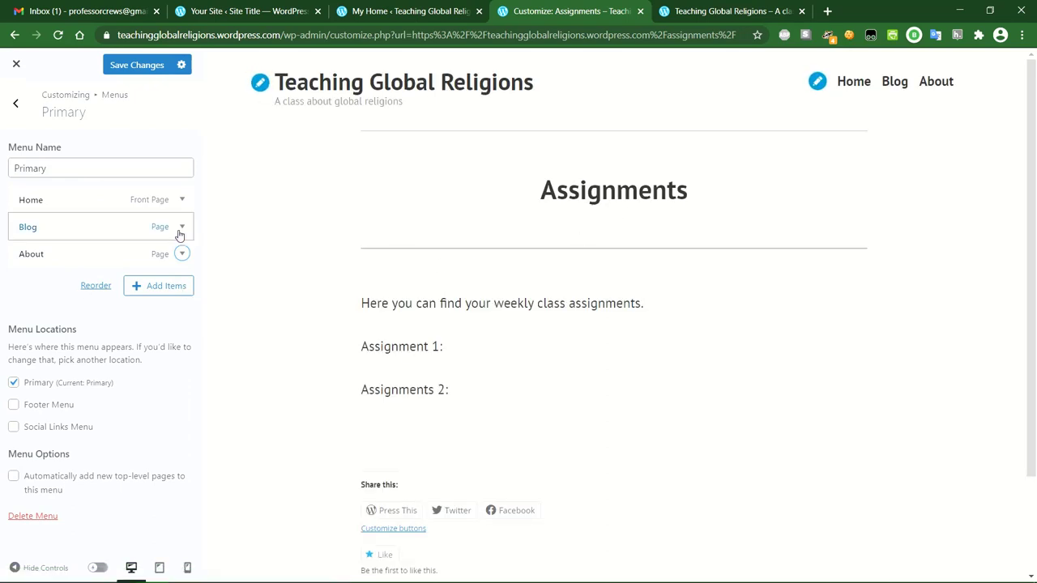
# Add the Assignments page to the Primary menu from Add Items > Pages and save.
pyautogui.click(158, 288)
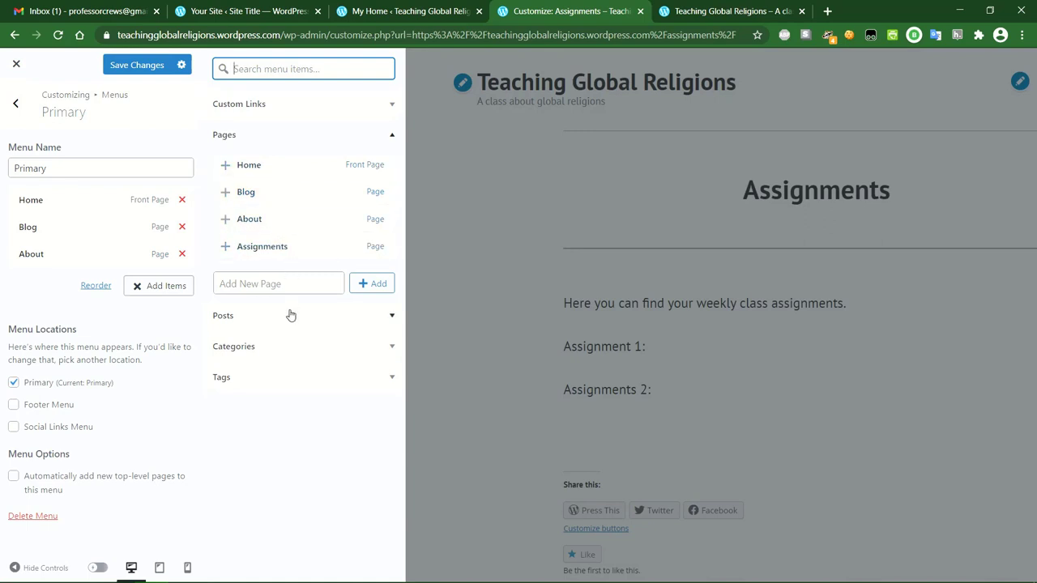
pyautogui.click(390, 316)
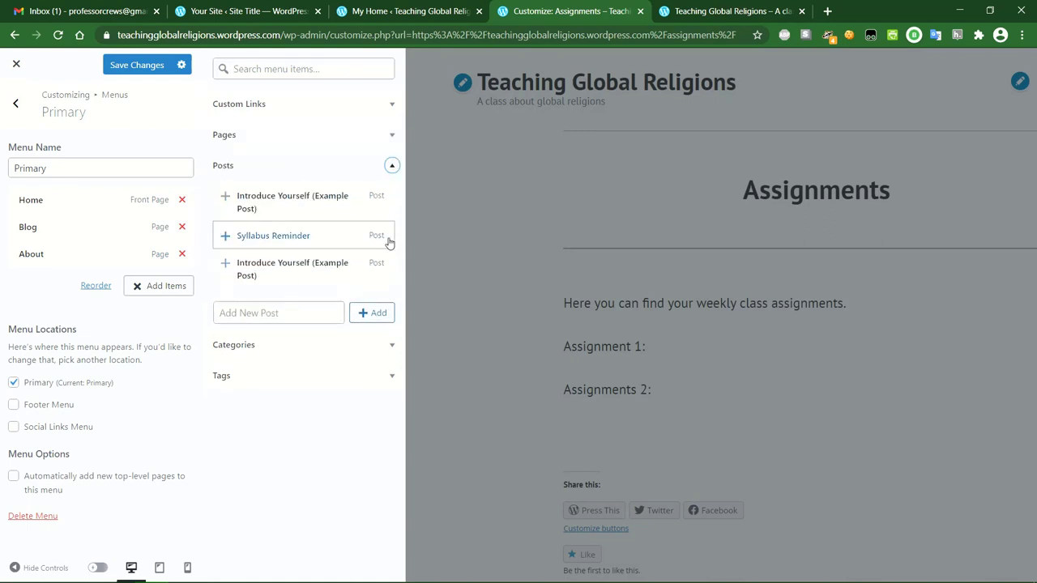
pyautogui.click(391, 166)
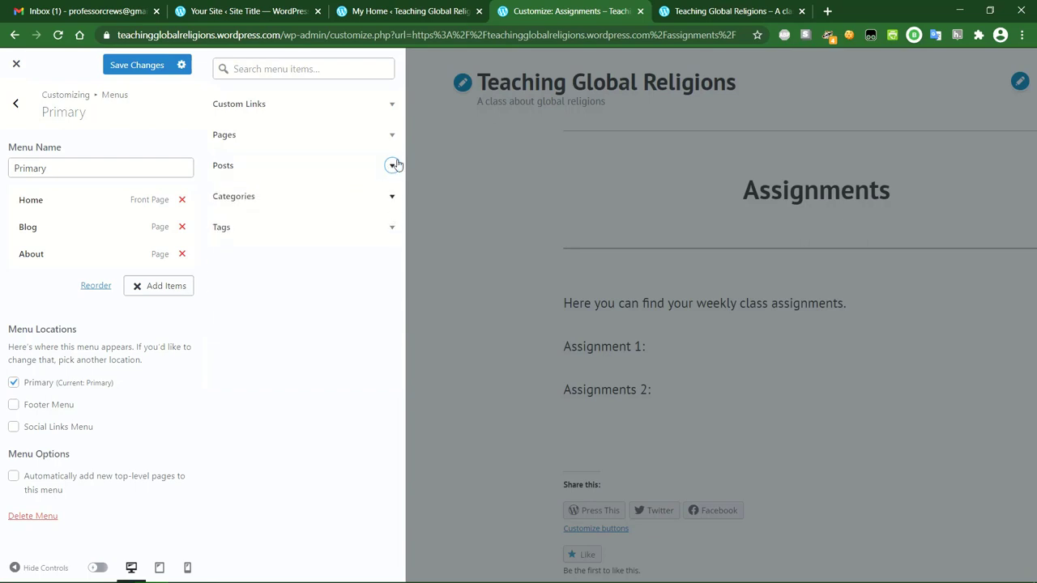
pyautogui.click(392, 105)
pyautogui.click(393, 105)
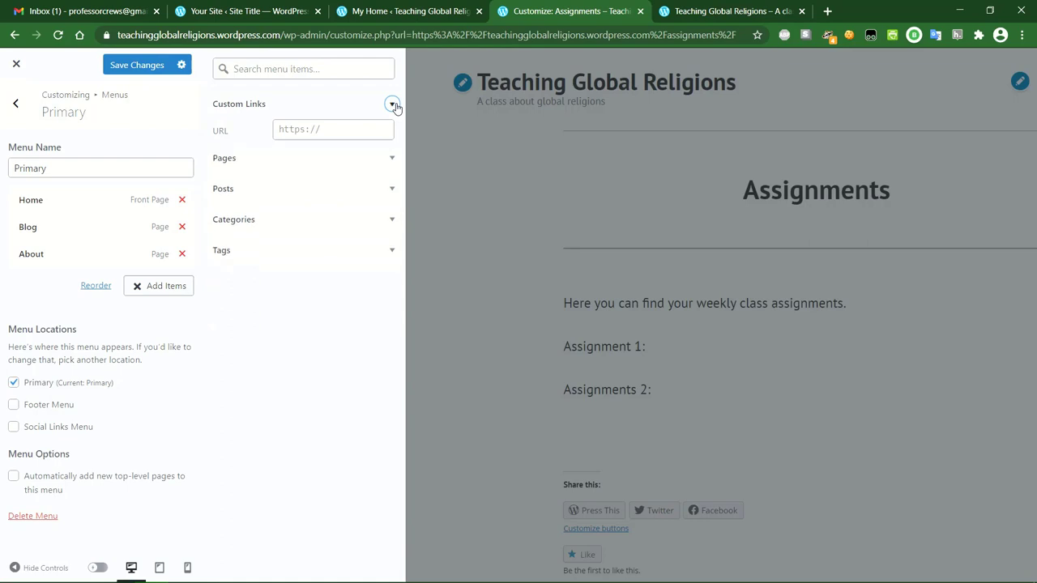
pyautogui.click(393, 134)
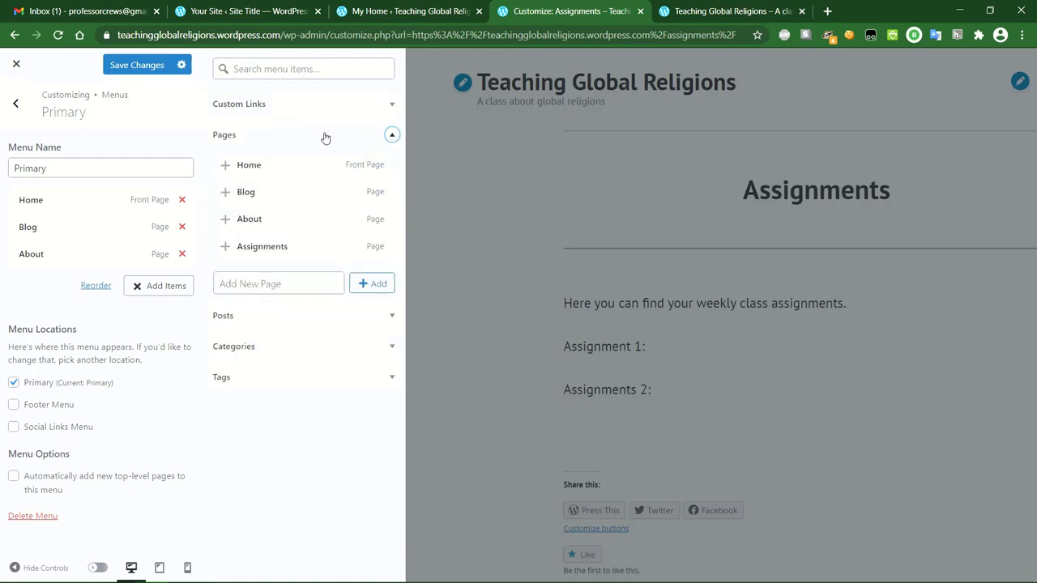
pyautogui.click(323, 247)
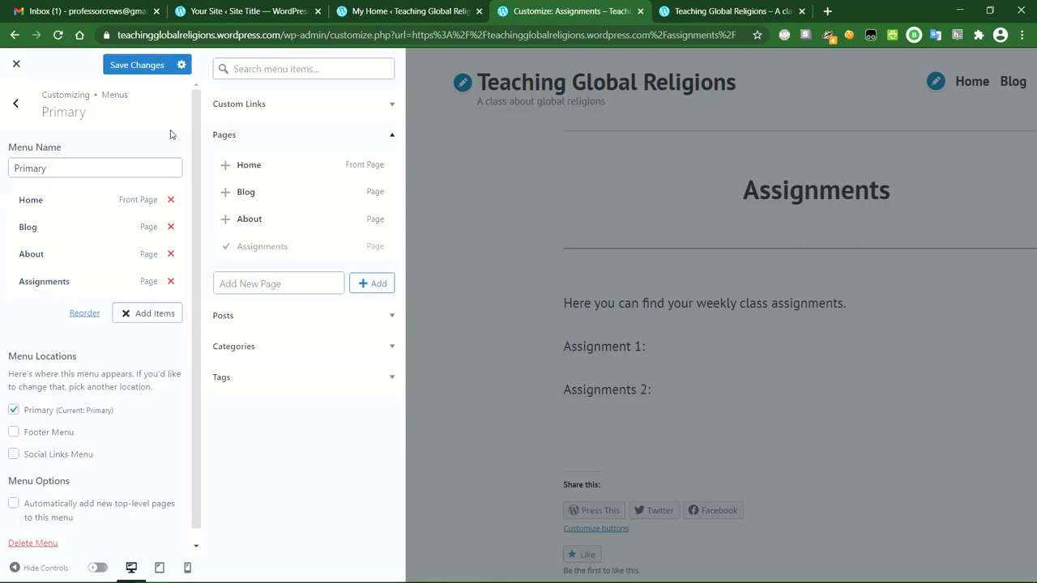
pyautogui.click(138, 65)
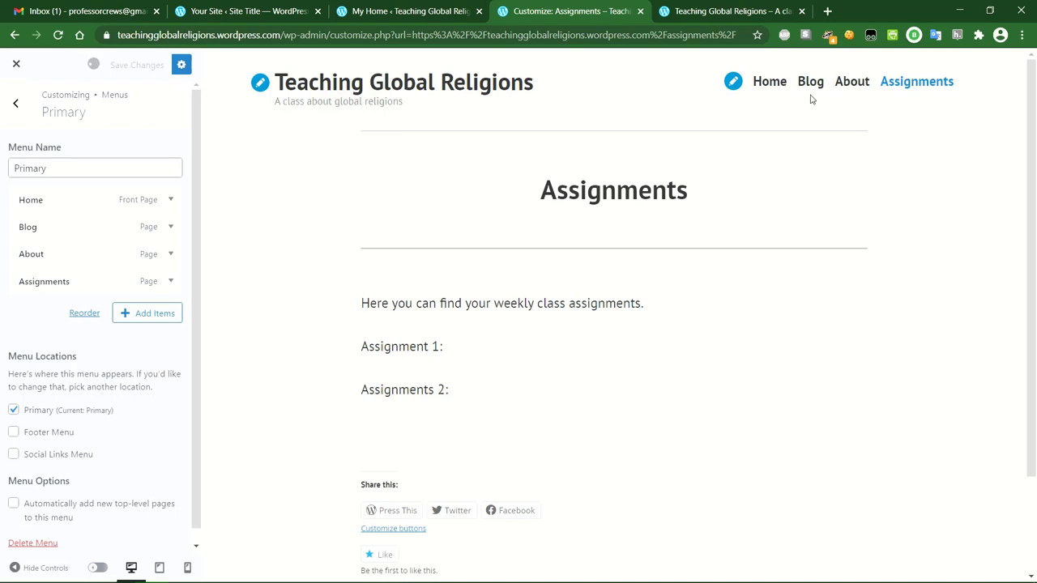
pyautogui.click(917, 85)
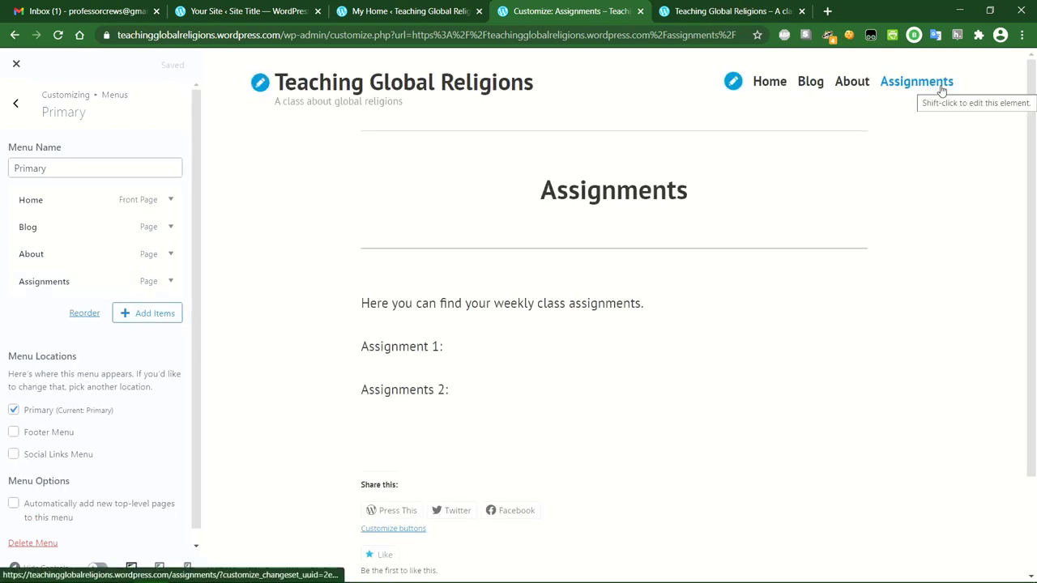
# Preview the Assignments, About and Home header links, then go back to the menus list.
pyautogui.click(942, 89)
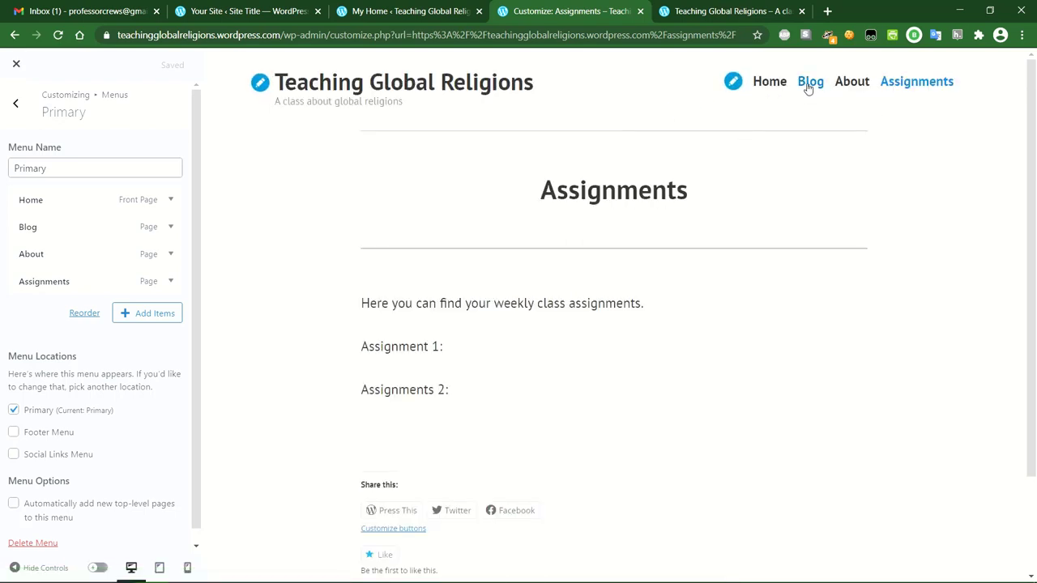
pyautogui.click(849, 86)
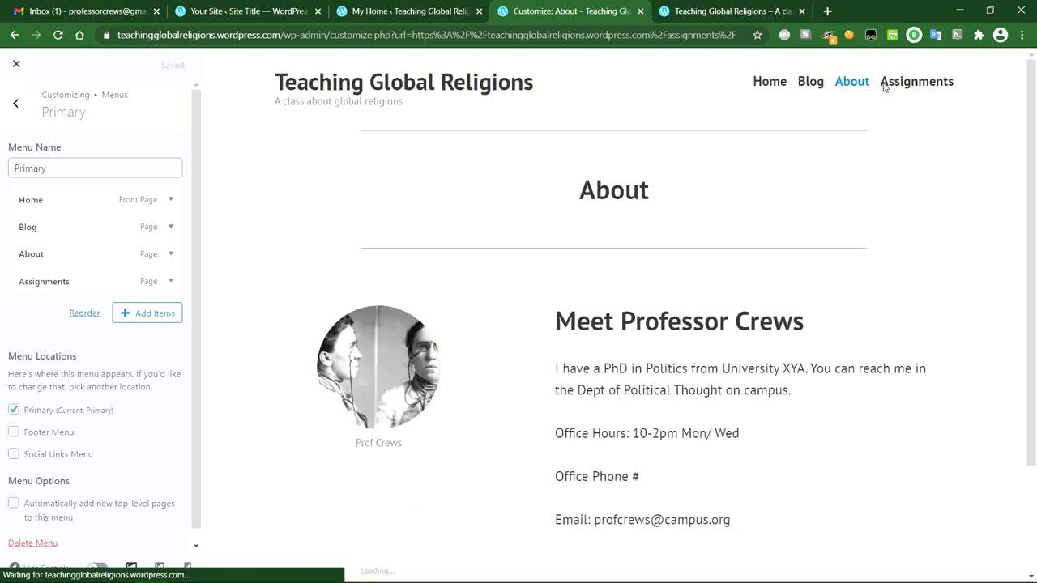
pyautogui.click(761, 81)
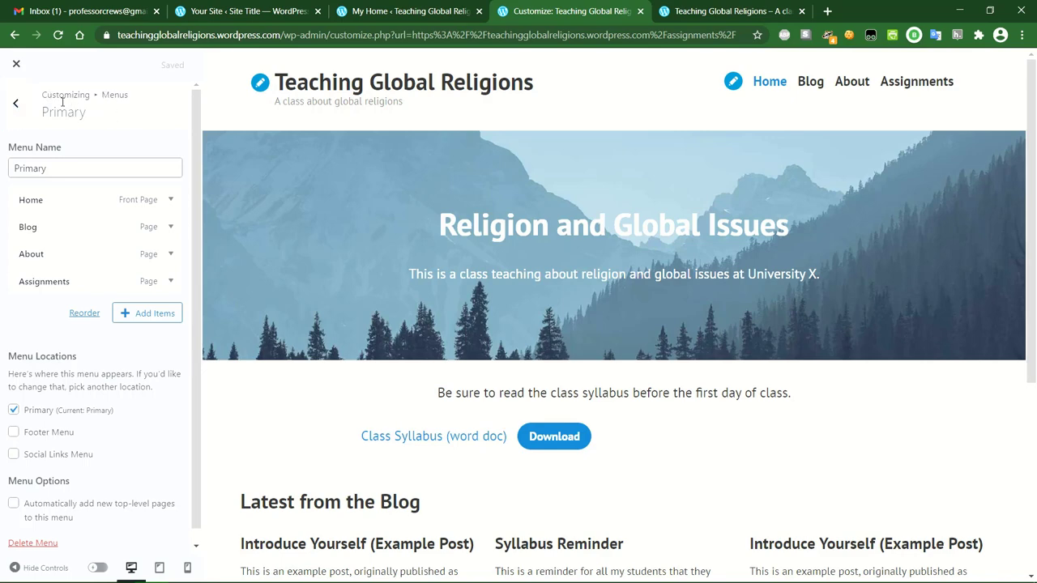
pyautogui.click(15, 103)
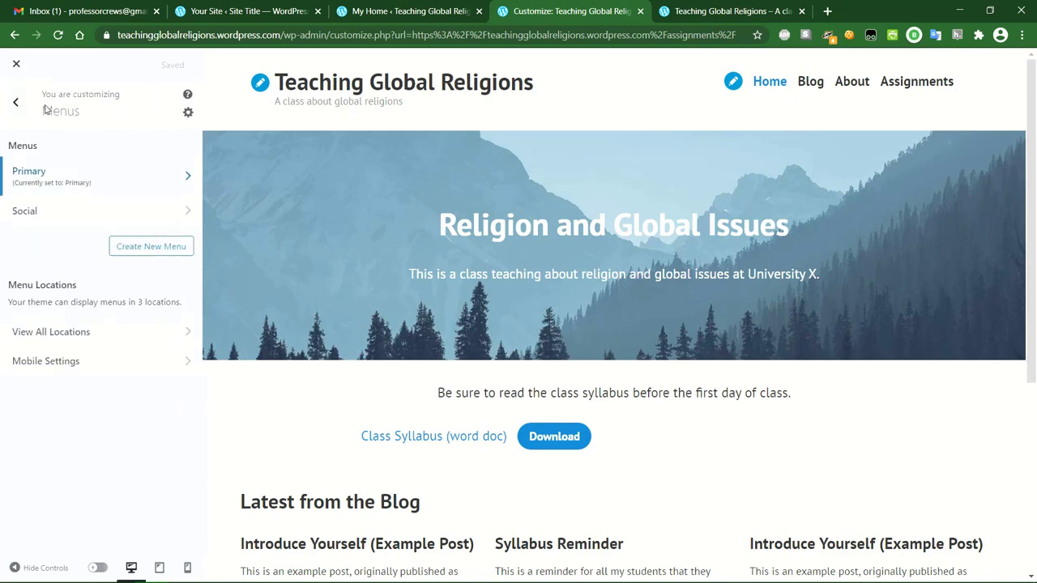
# In Site Identity, browse Media Library and Upload files for a site icon, then cancel without choosing.
pyautogui.click(13, 105)
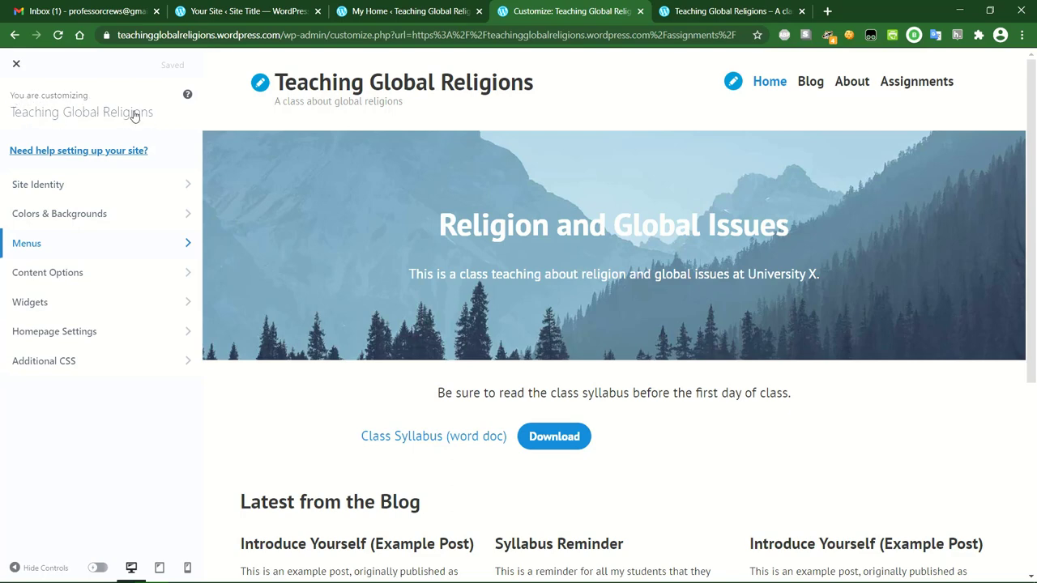
pyautogui.click(135, 184)
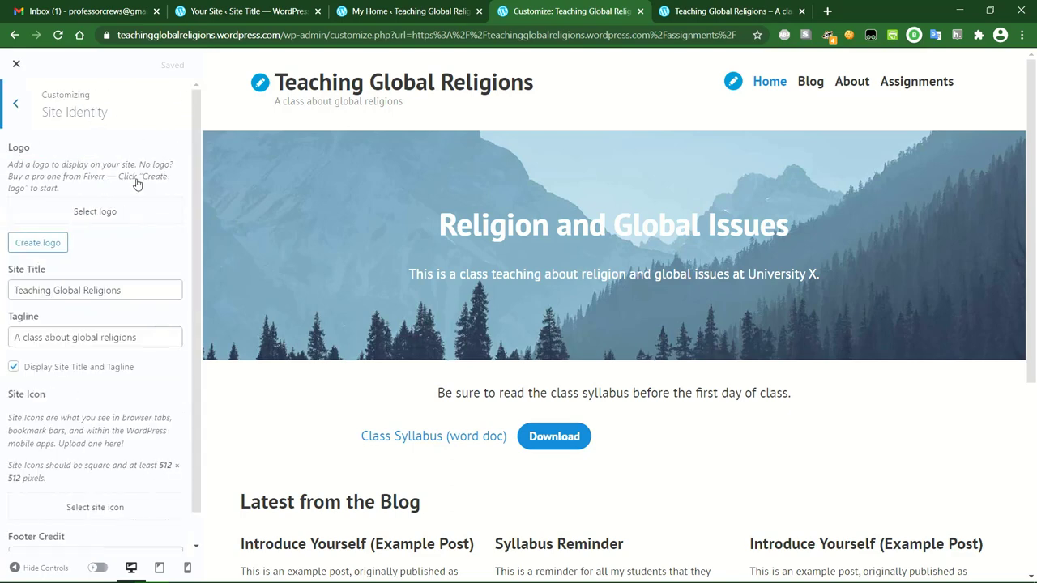
pyautogui.click(122, 290)
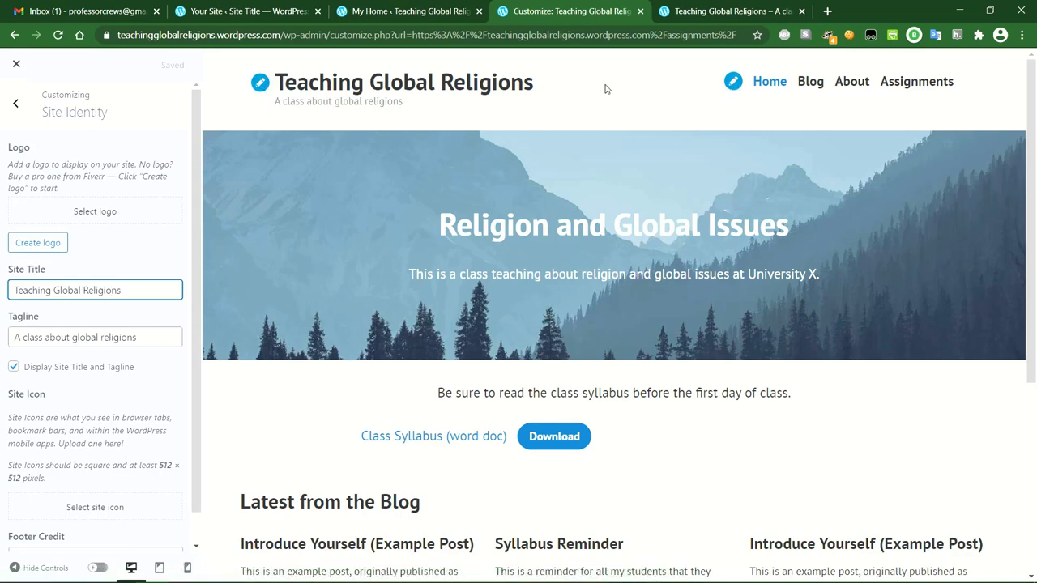
pyautogui.scroll(-4, 581, 254)
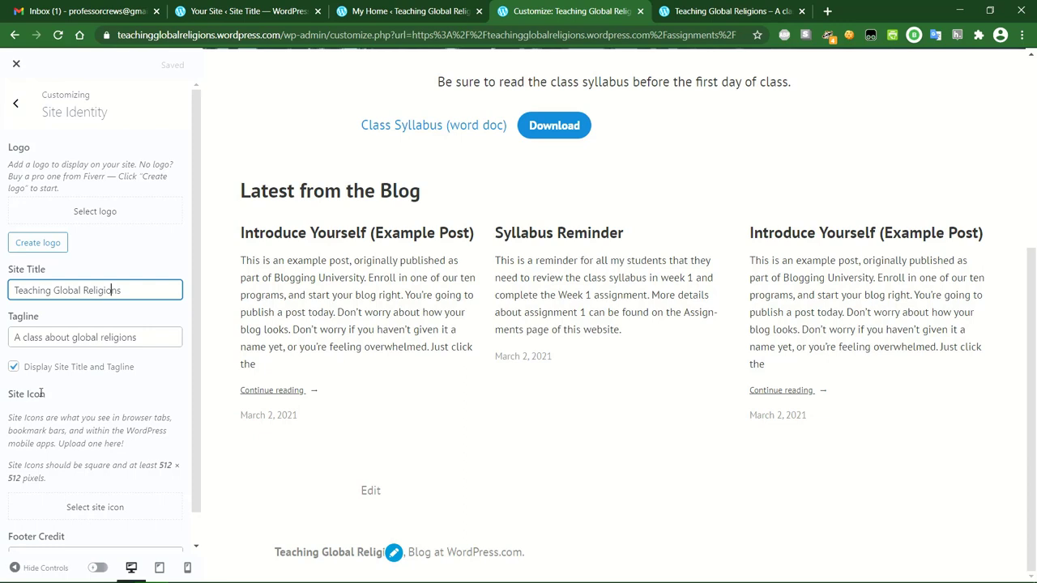
pyautogui.scroll(-1, 83, 416)
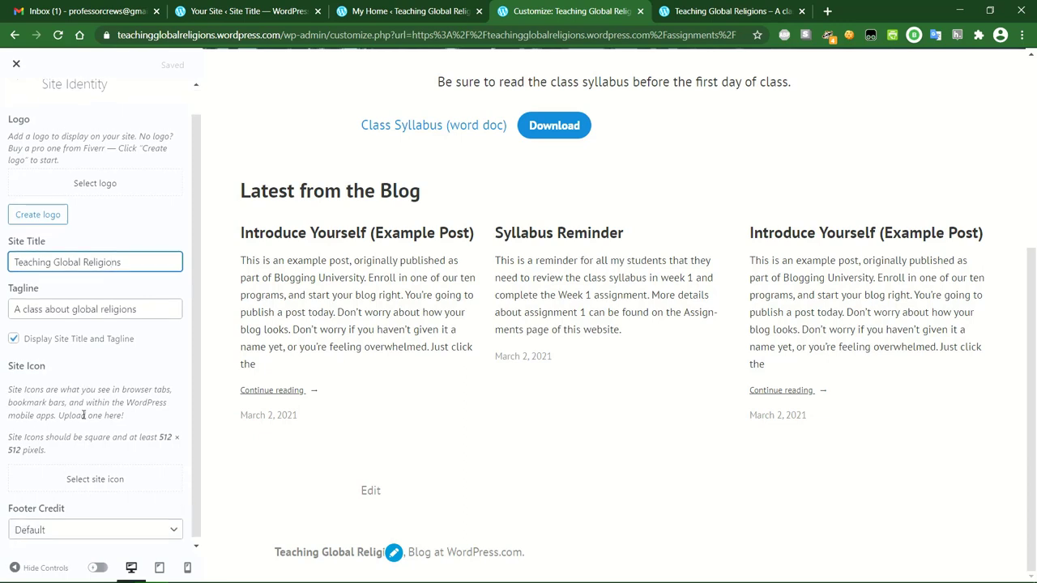
pyautogui.click(97, 477)
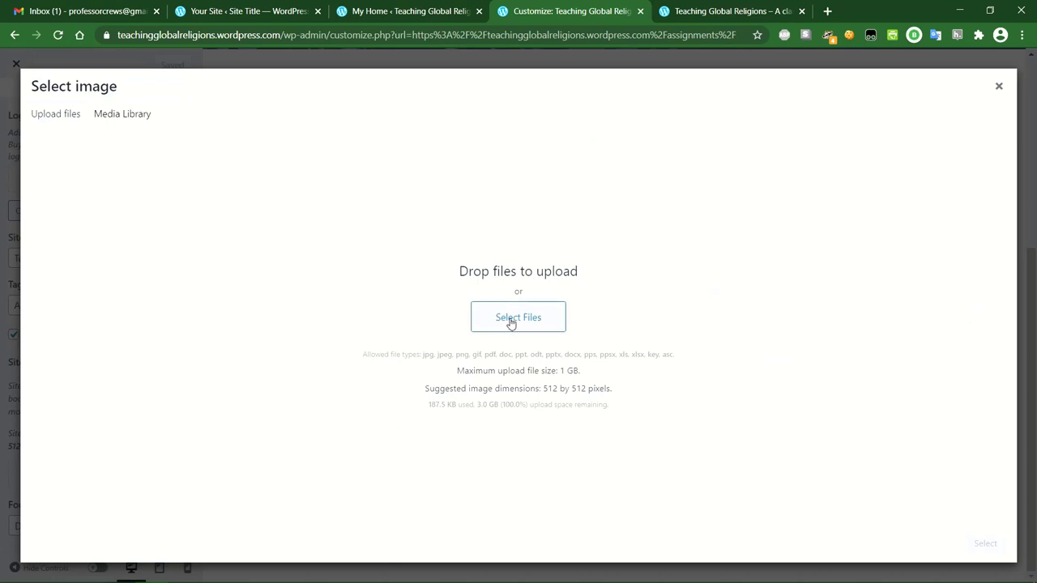
pyautogui.click(130, 117)
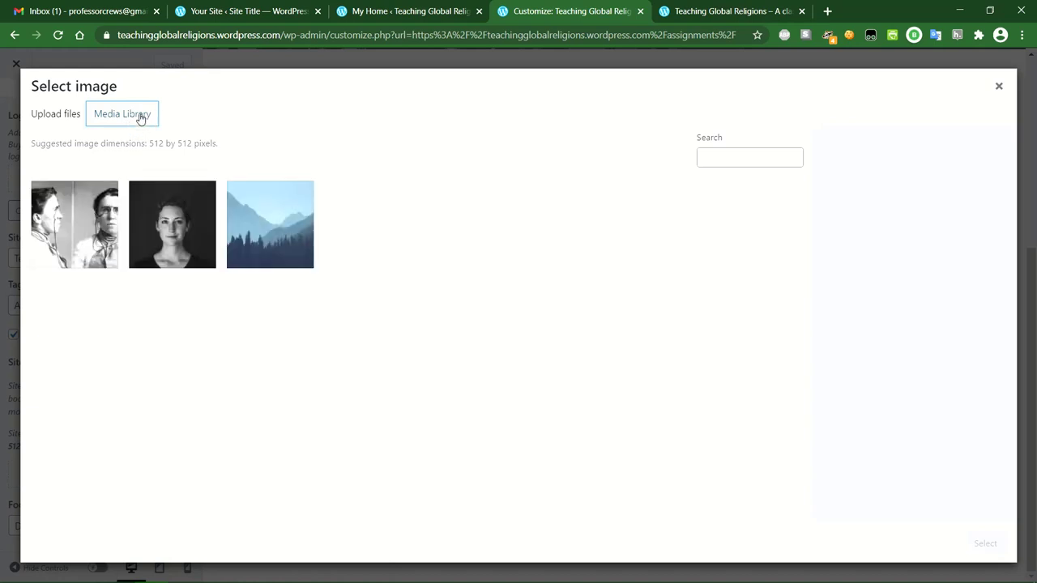
pyautogui.click(47, 115)
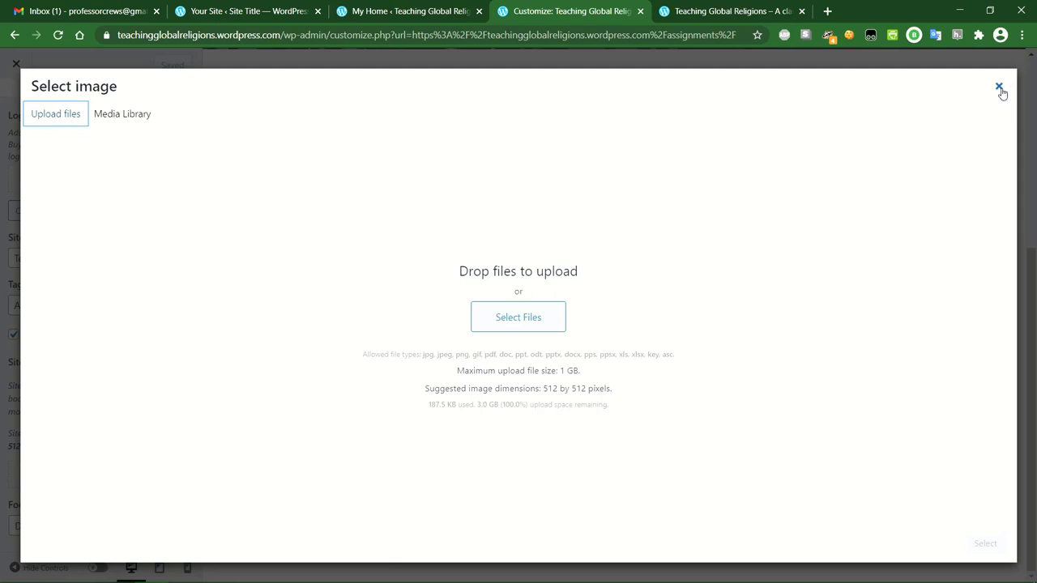
pyautogui.click(999, 86)
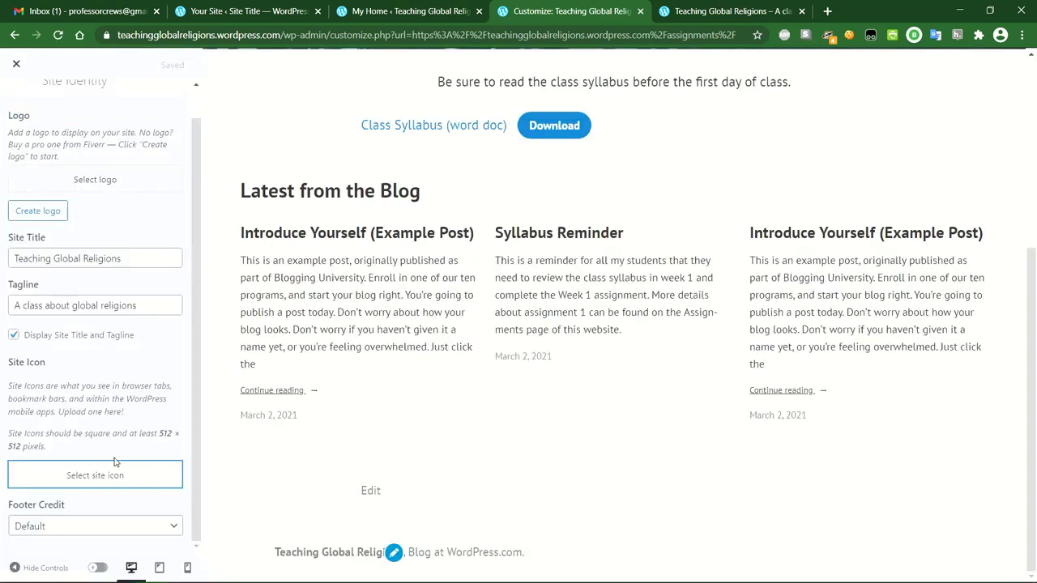
pyautogui.scroll(1, 123, 401)
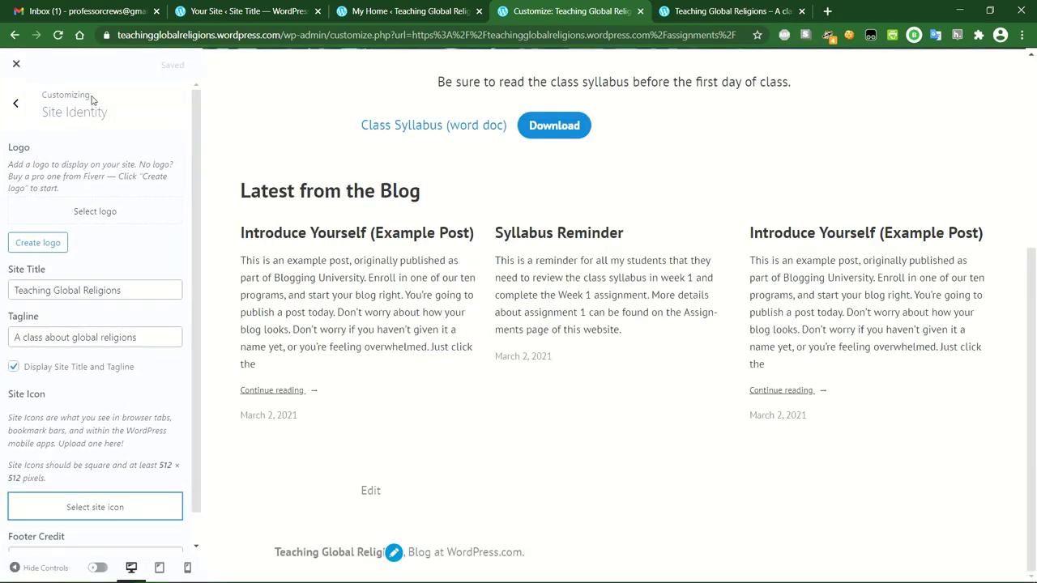
pyautogui.click(15, 103)
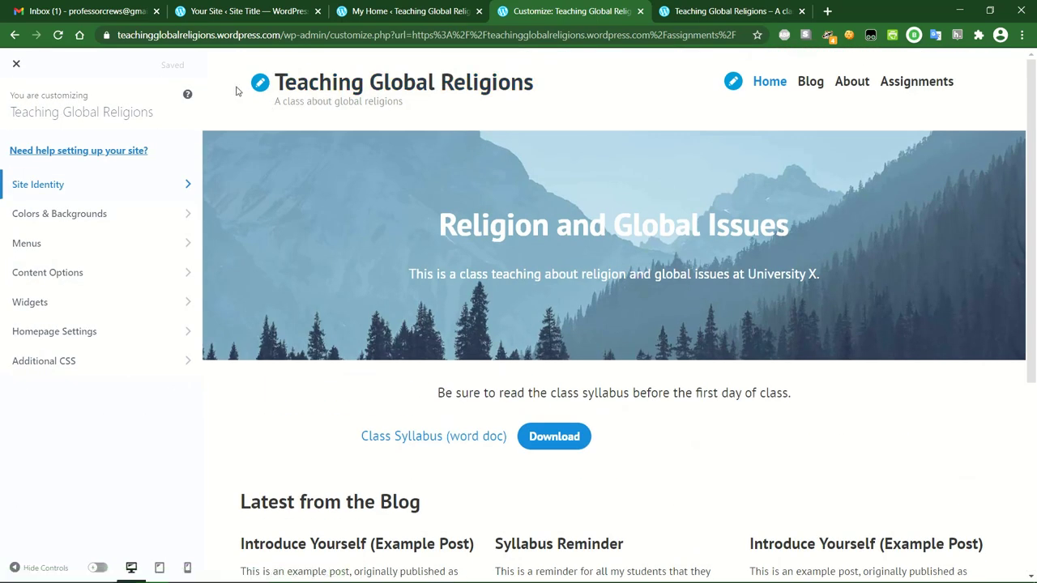
# In Colors & Backgrounds, try the red/purple, green/navy and light featured palettes.
pyautogui.click(99, 216)
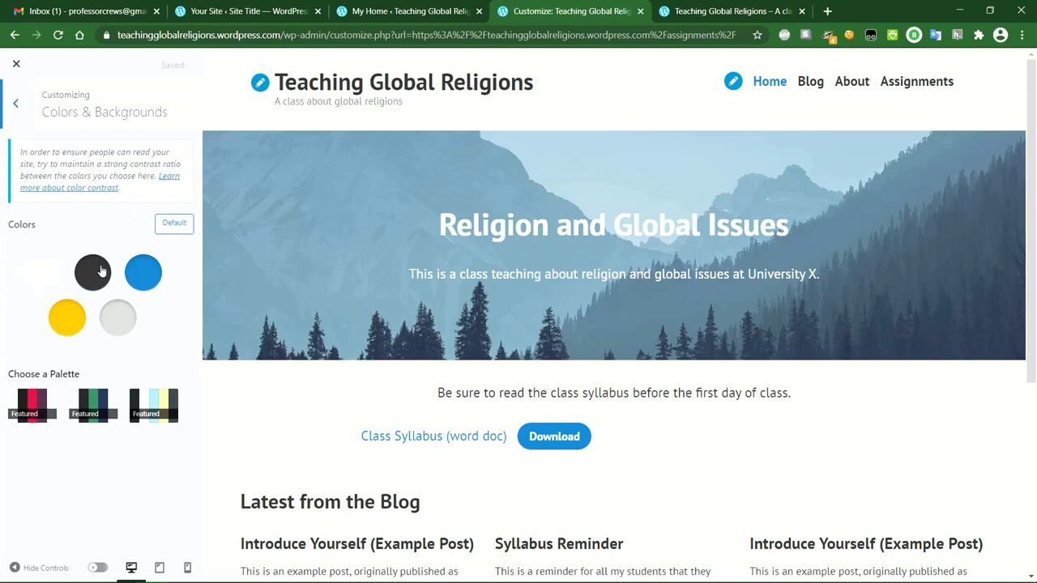
pyautogui.moveTo(389, 437); pyautogui.dragTo(248, 411)
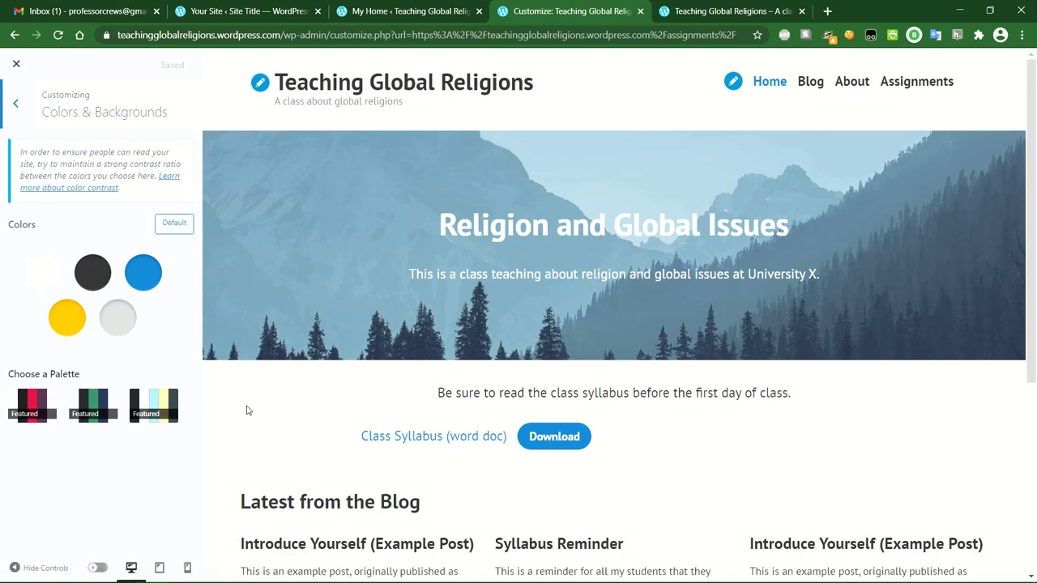
pyautogui.click(59, 320)
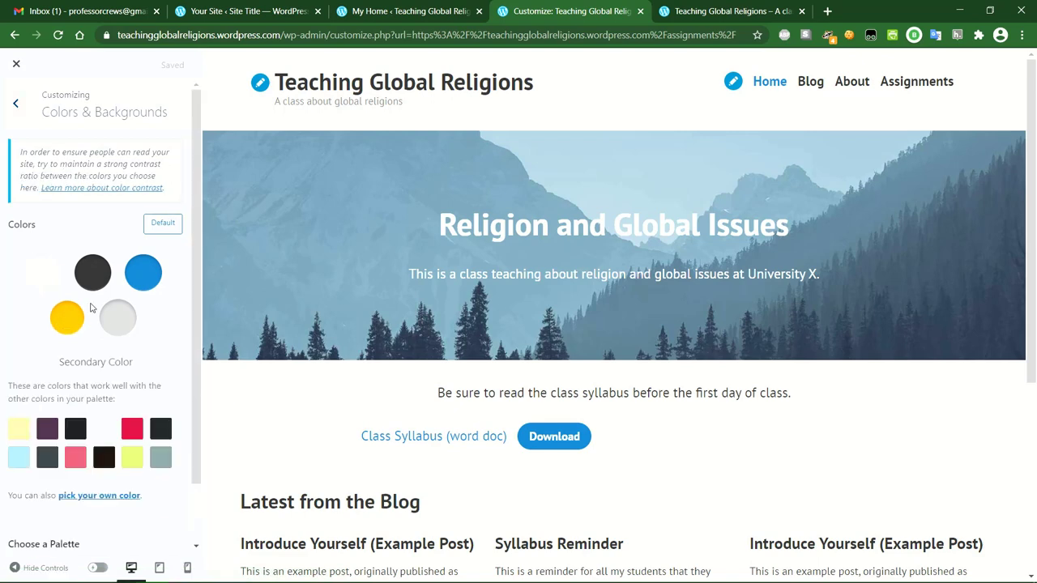
pyautogui.scroll(-1, 69, 324)
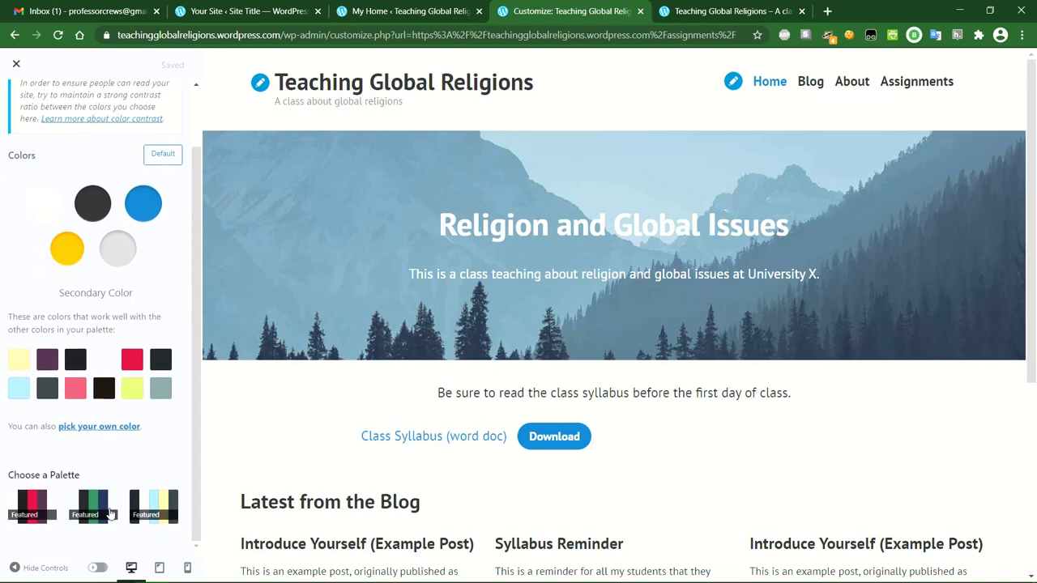
pyautogui.click(38, 504)
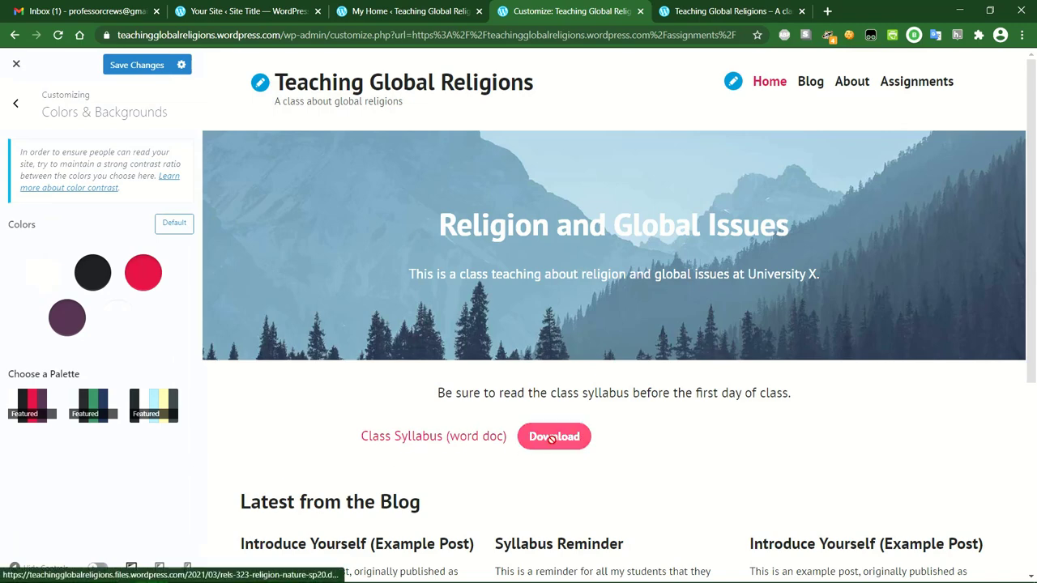
pyautogui.click(91, 402)
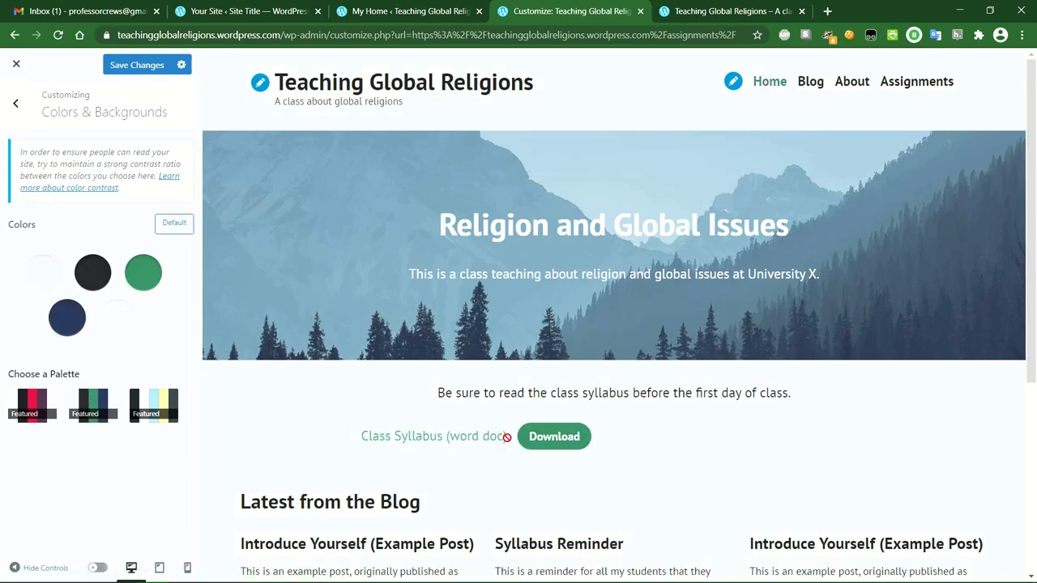
pyautogui.click(148, 404)
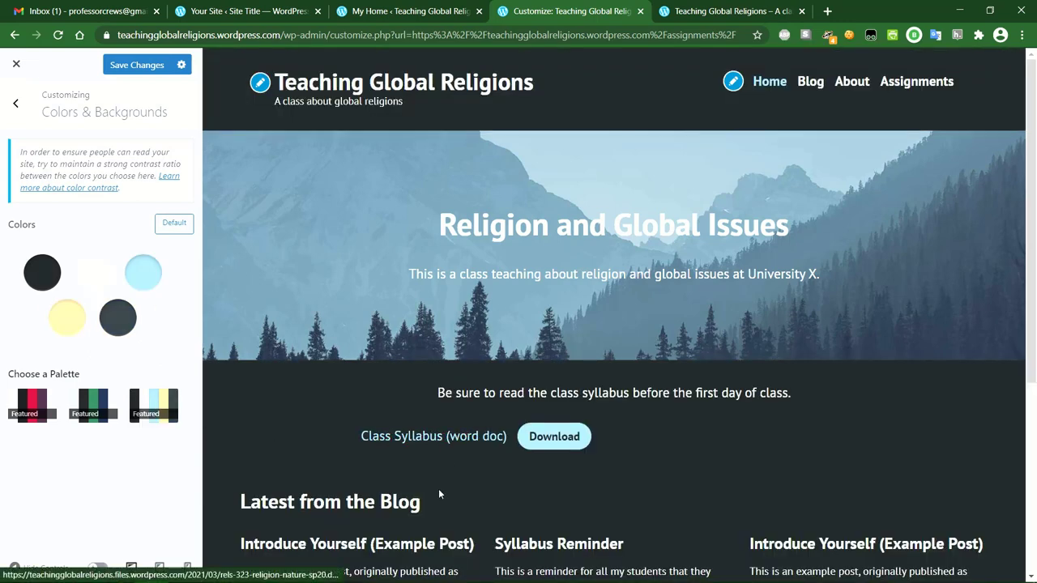
pyautogui.click(103, 402)
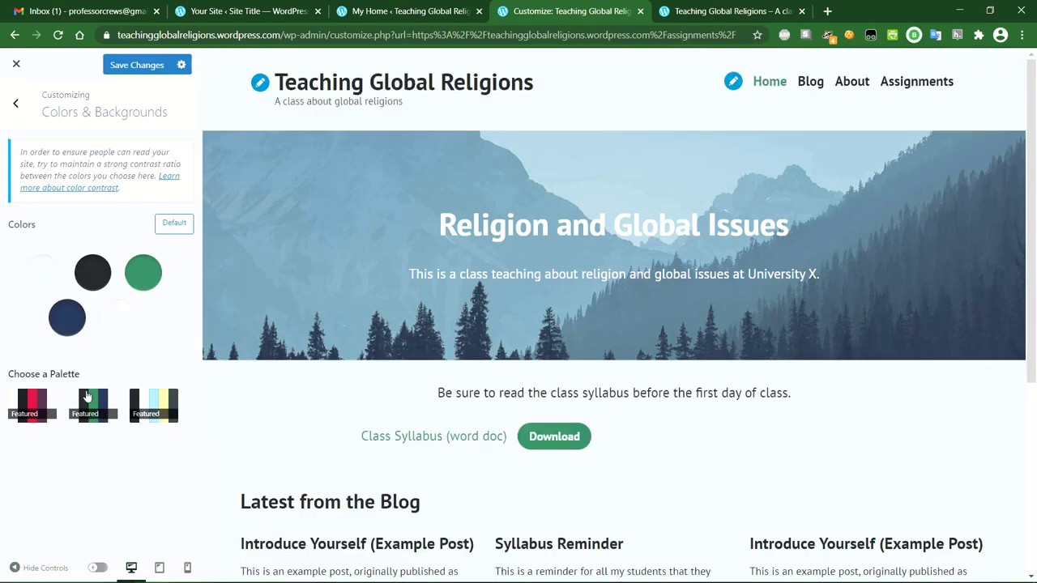
pyautogui.click(21, 401)
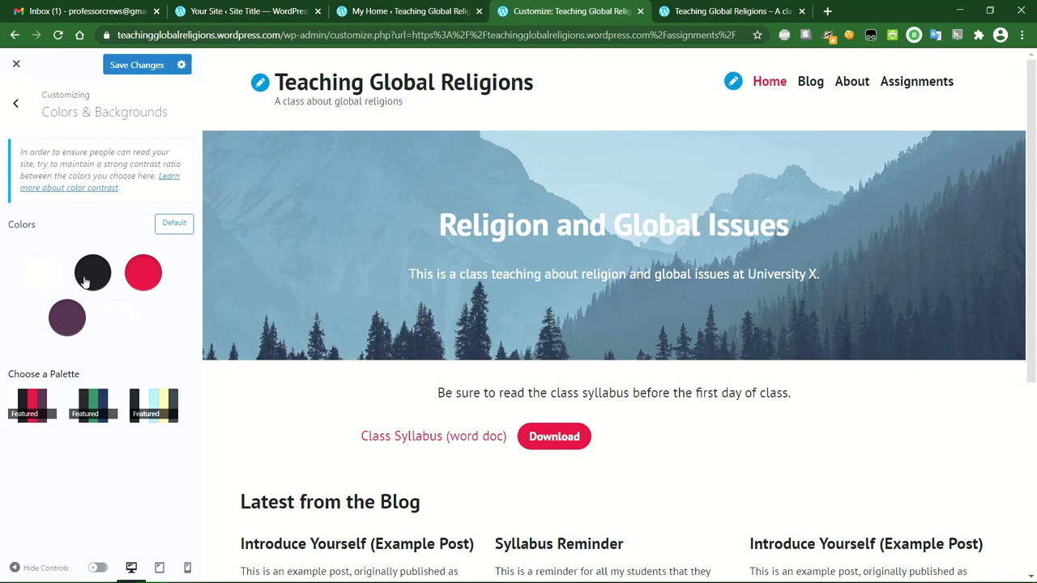
# Reset the colours to the Default palette and save changes.
pyautogui.click(175, 226)
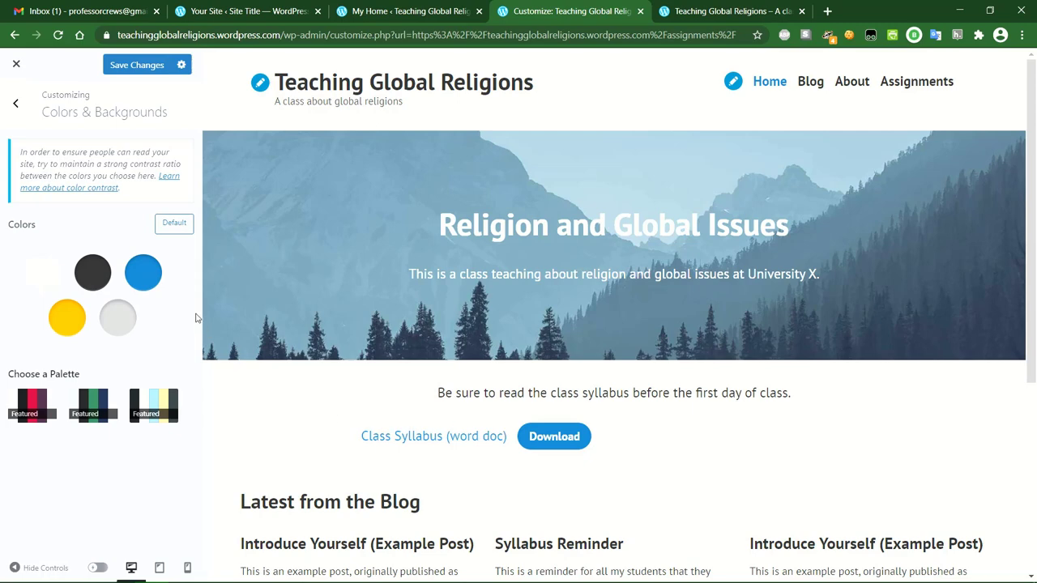
pyautogui.click(137, 67)
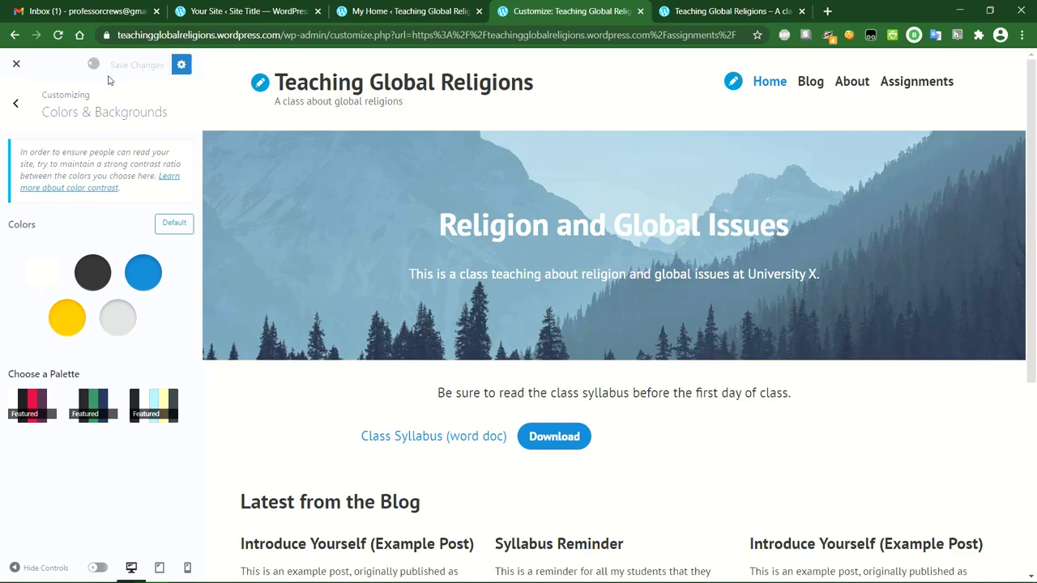
pyautogui.click(16, 108)
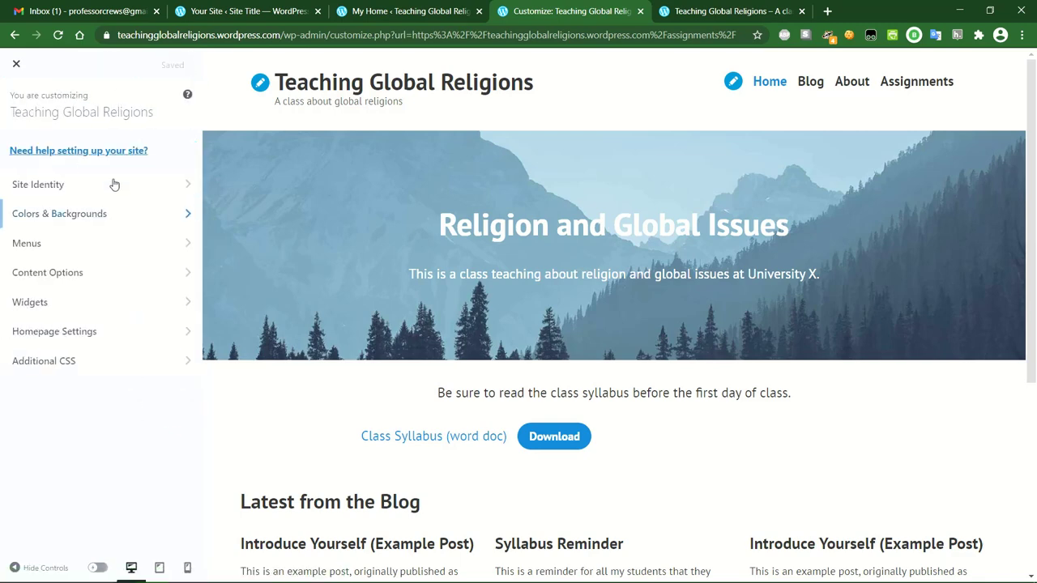
# In Menus, check Mobile Settings, then edit the Primary menu so it stays out of the Footer Menu location.
pyautogui.click(104, 247)
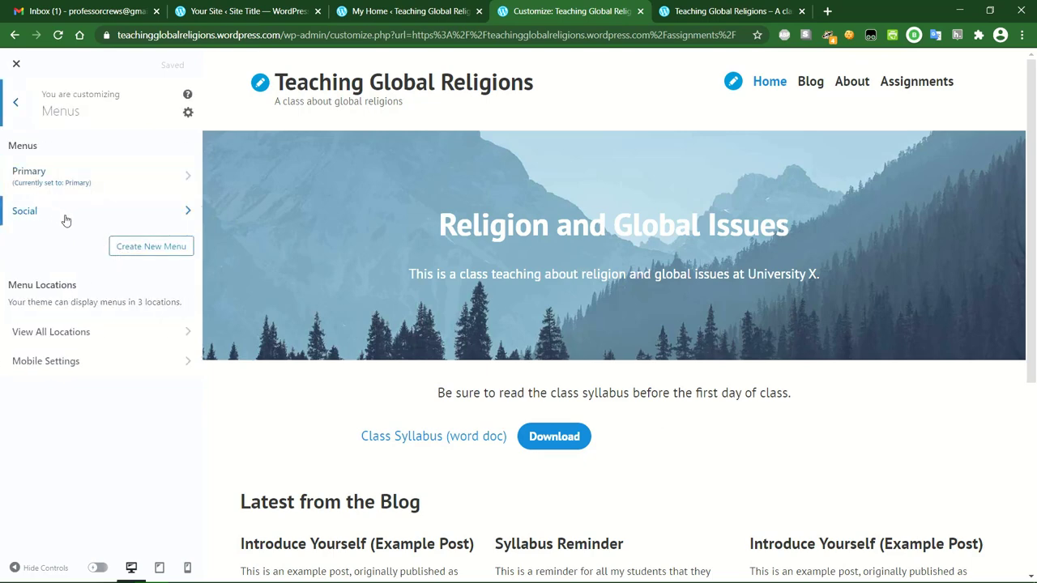
pyautogui.click(108, 366)
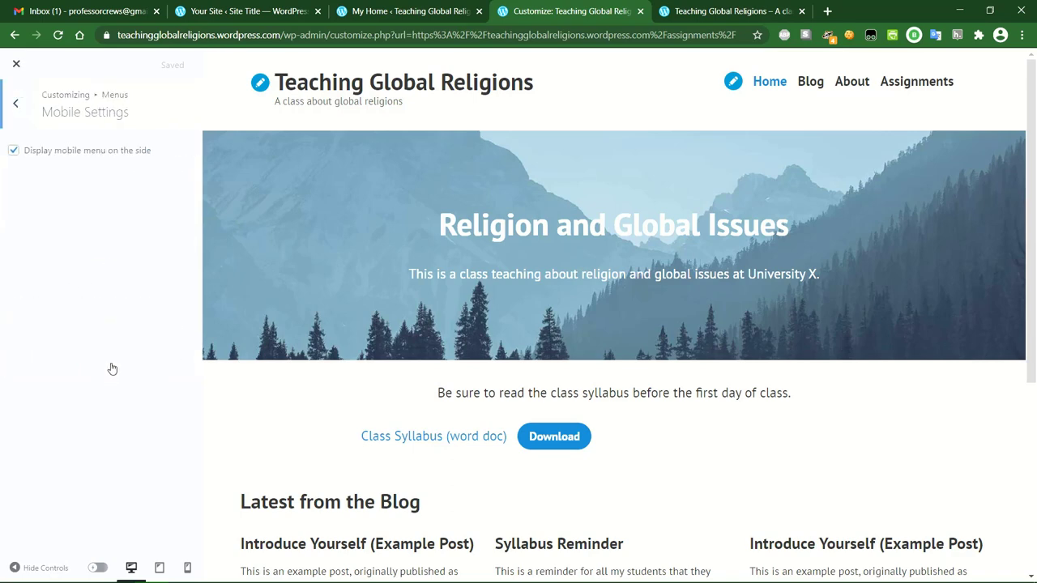
pyautogui.click(18, 103)
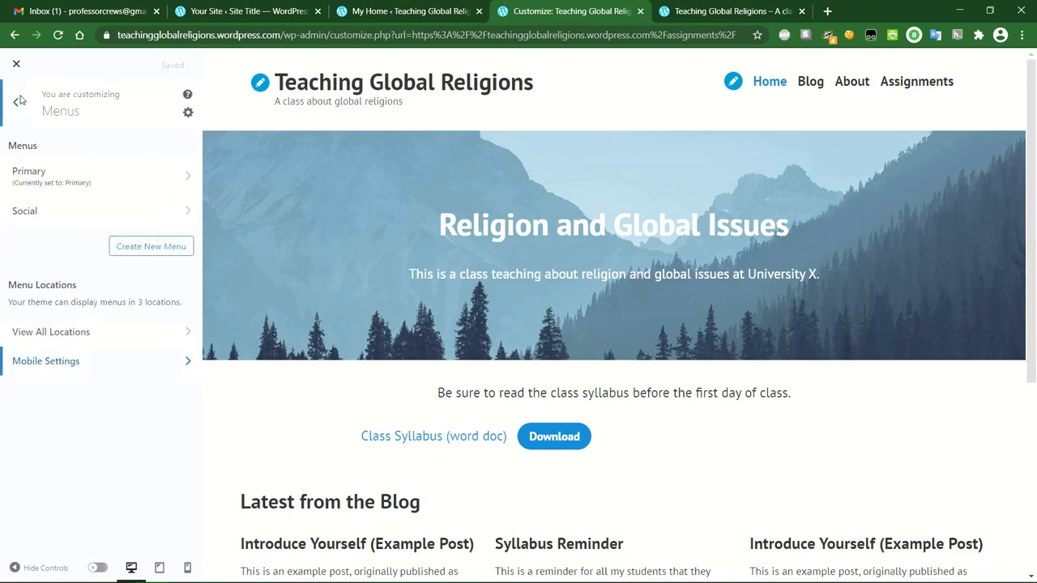
pyautogui.click(105, 180)
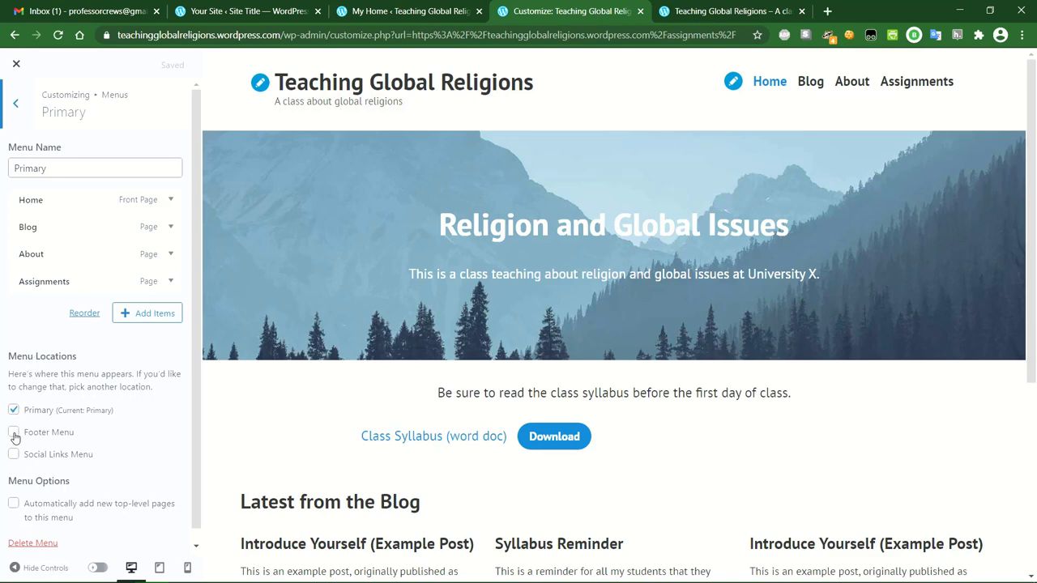
pyautogui.click(13, 434)
pyautogui.scroll(-4, 298, 441)
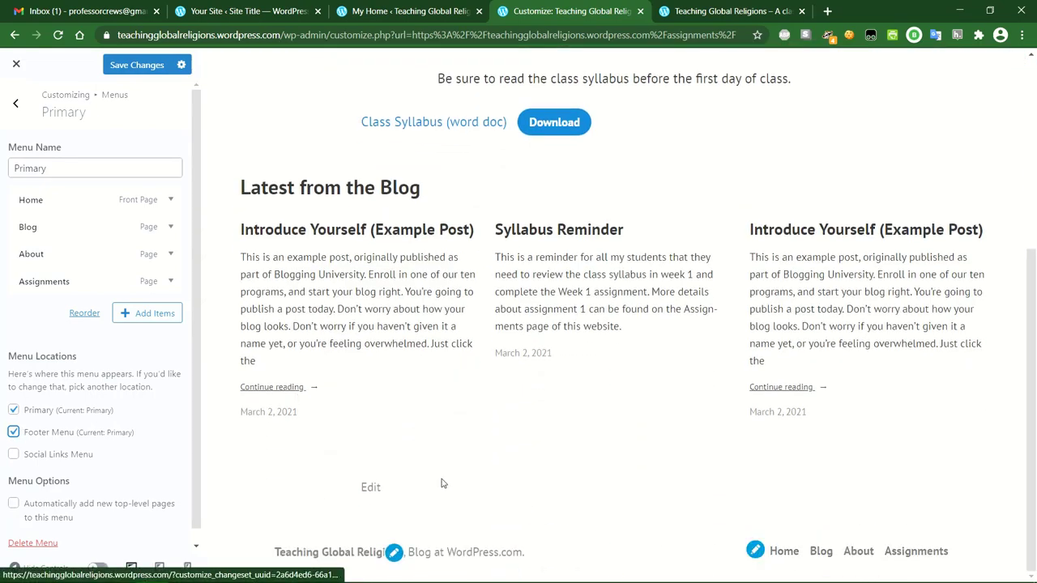
pyautogui.click(14, 433)
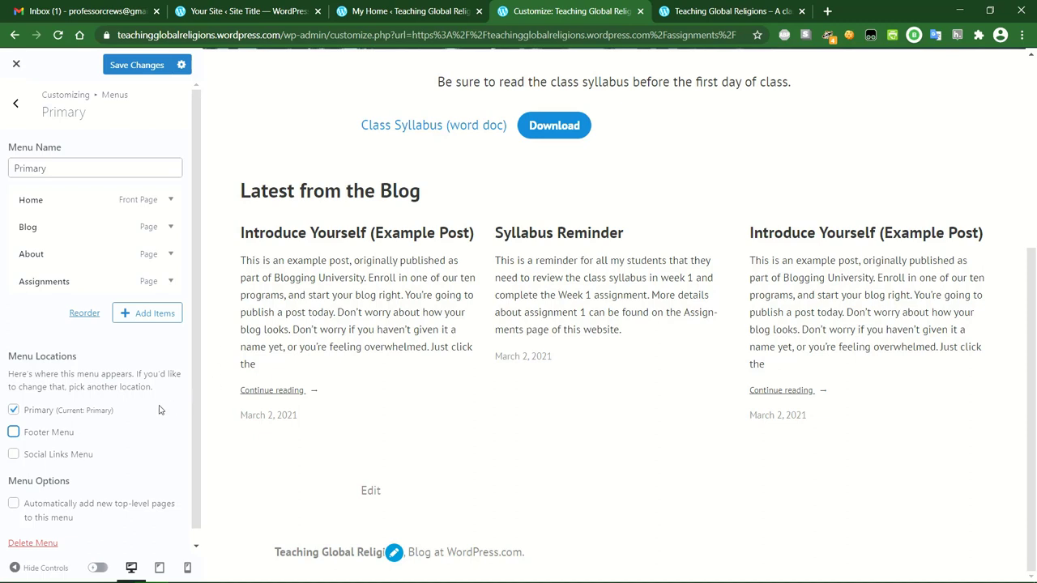
pyautogui.click(20, 107)
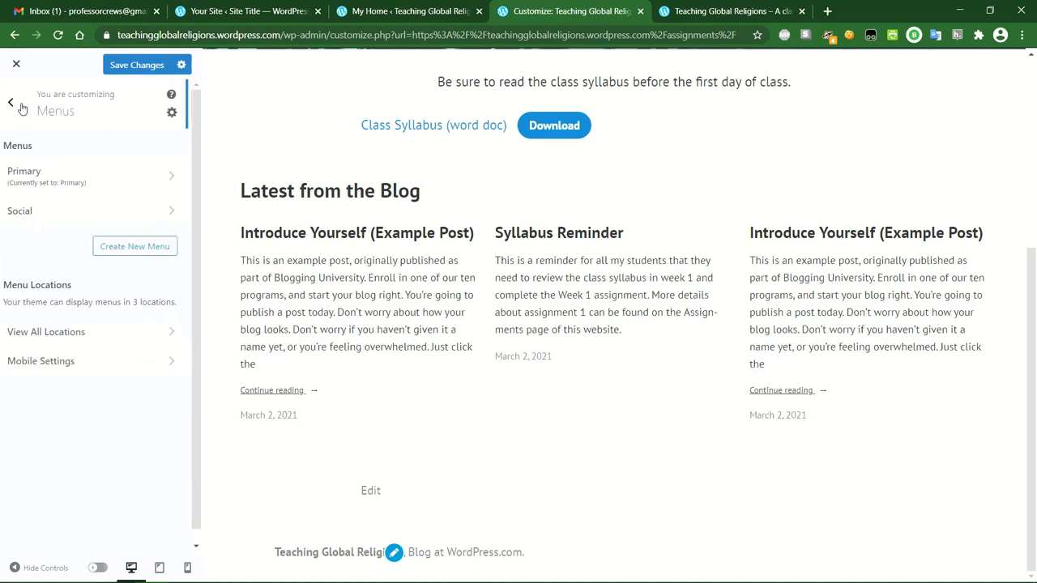
pyautogui.scroll(4, 450, 136)
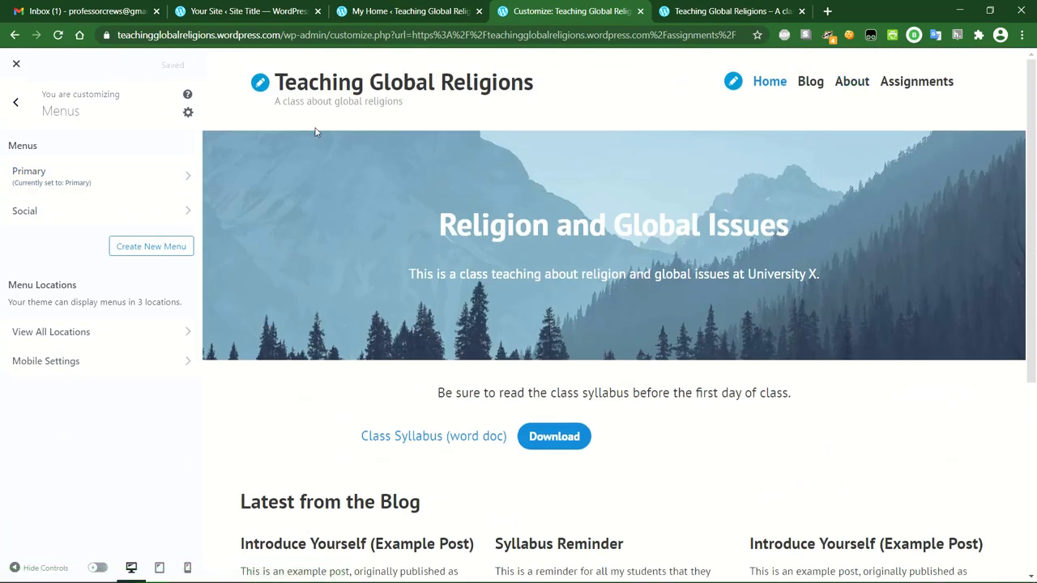
# Glance at Content Options, then go to the Footer widget area in the customizer.
pyautogui.click(14, 104)
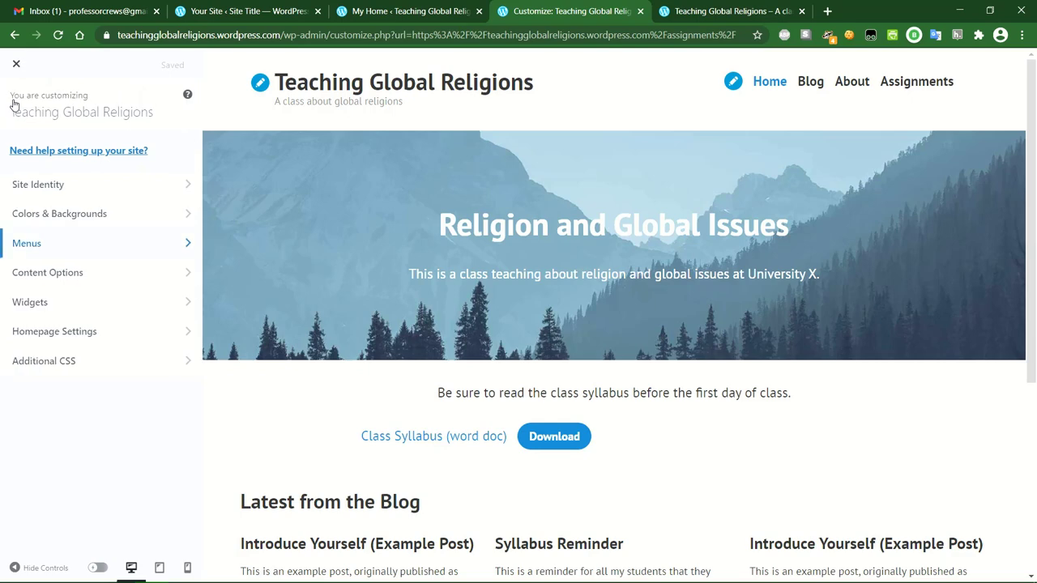
pyautogui.click(115, 274)
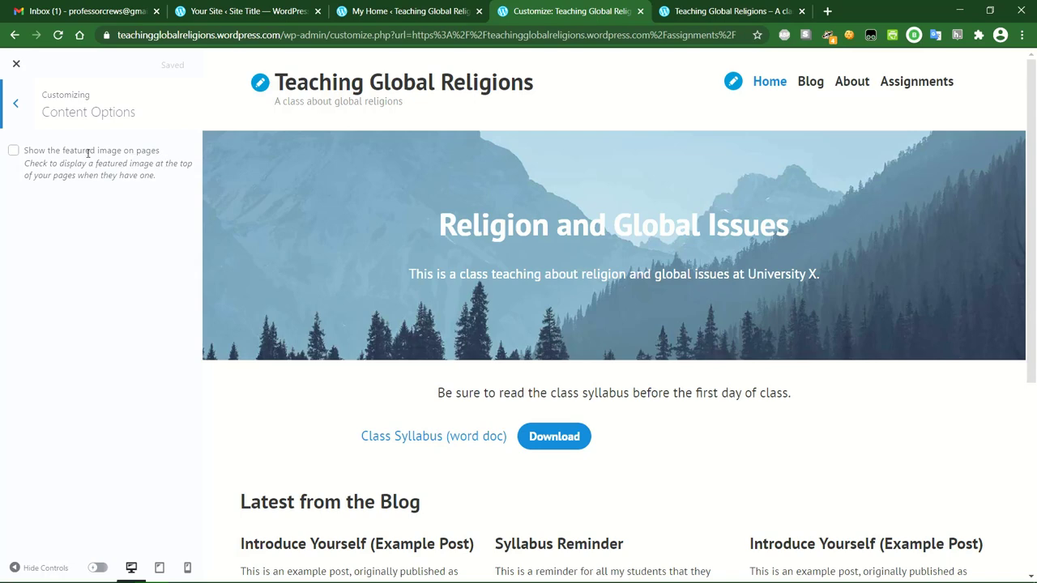
pyautogui.click(15, 103)
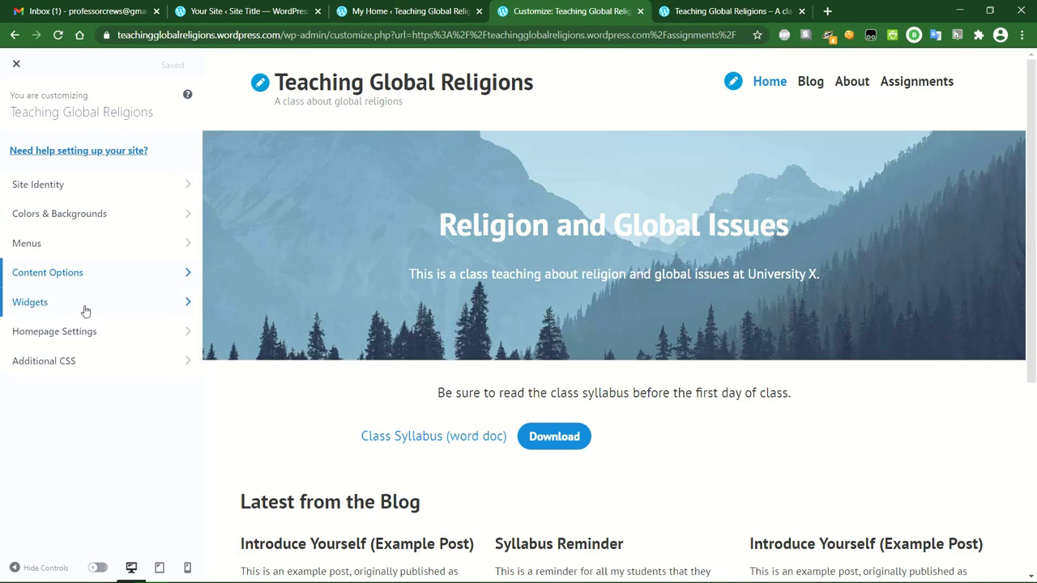
pyautogui.click(132, 310)
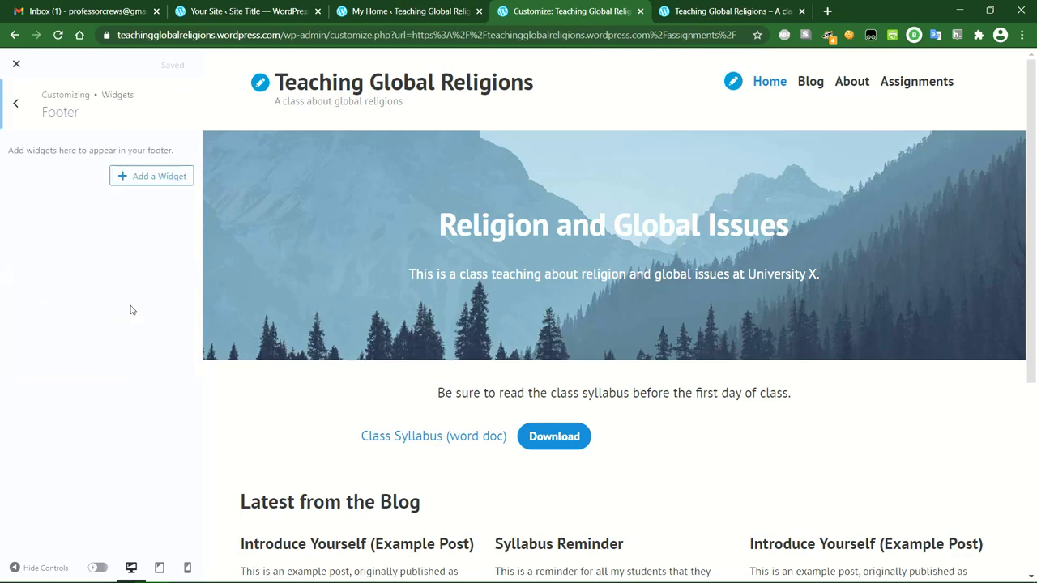
# Add a Calendar widget to the footer with its title left blank.
pyautogui.click(145, 185)
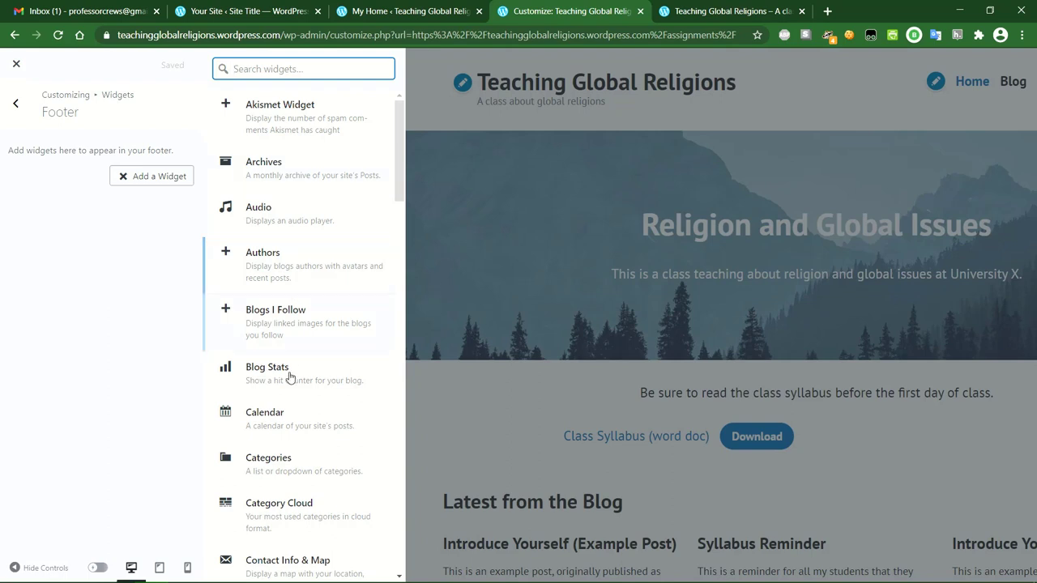
pyautogui.click(305, 421)
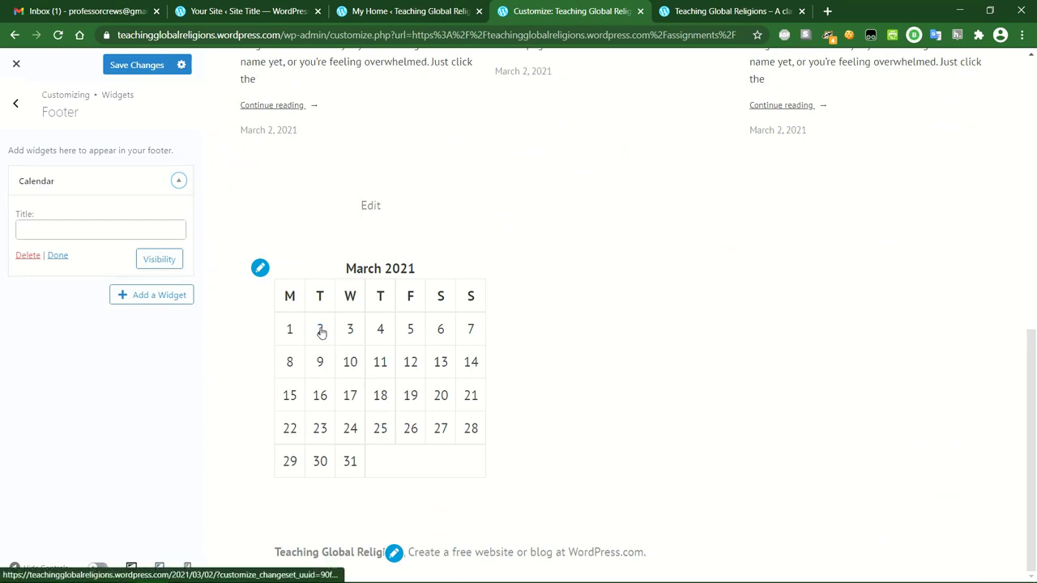
pyautogui.click(82, 230)
pyautogui.write('Calendar')
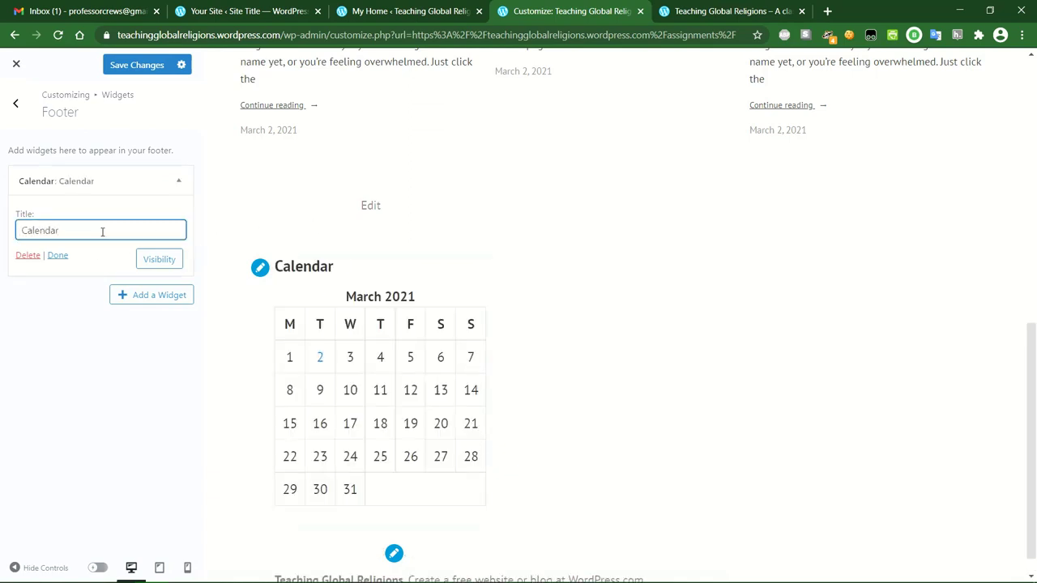
pyautogui.moveTo(102, 232); pyautogui.dragTo(9, 234)
pyautogui.press('BackSpace')
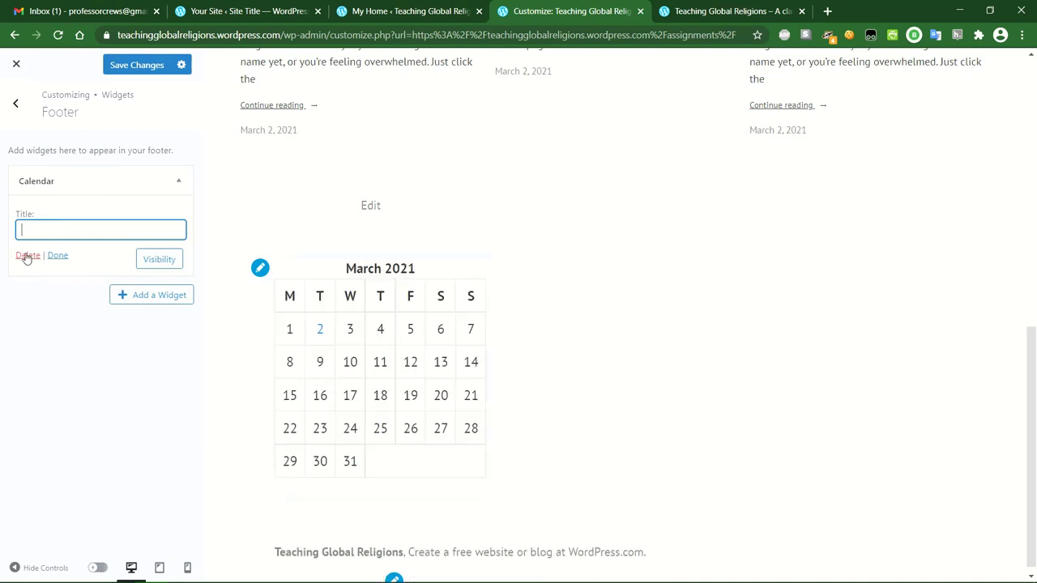
pyautogui.click(59, 257)
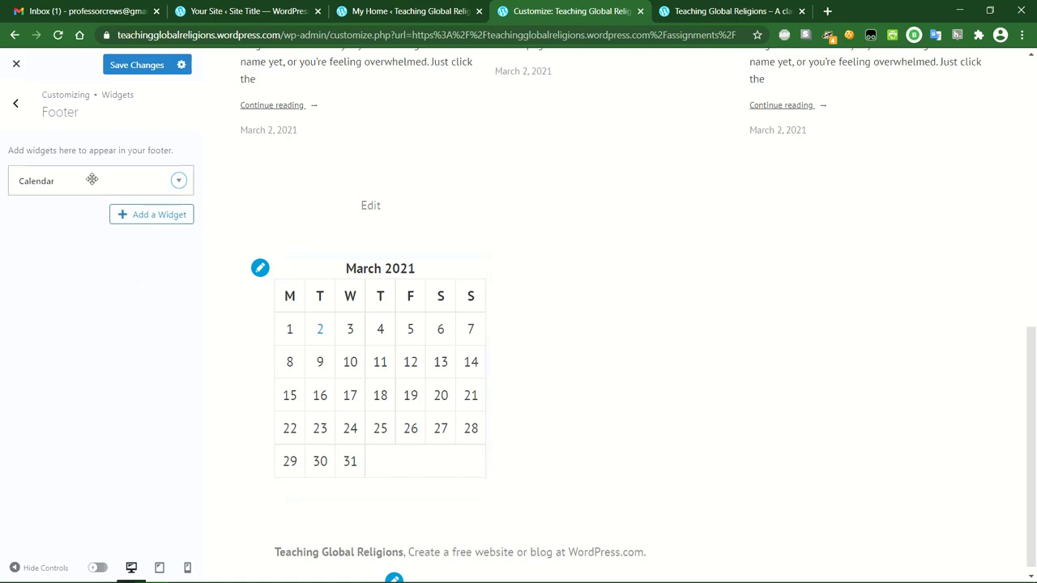
pyautogui.click(154, 215)
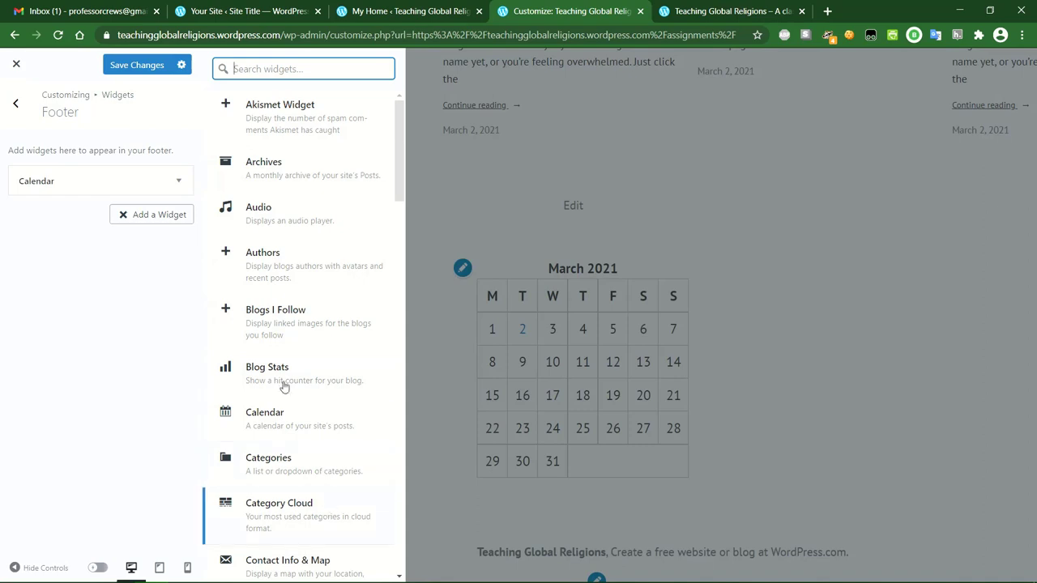
pyautogui.click(179, 182)
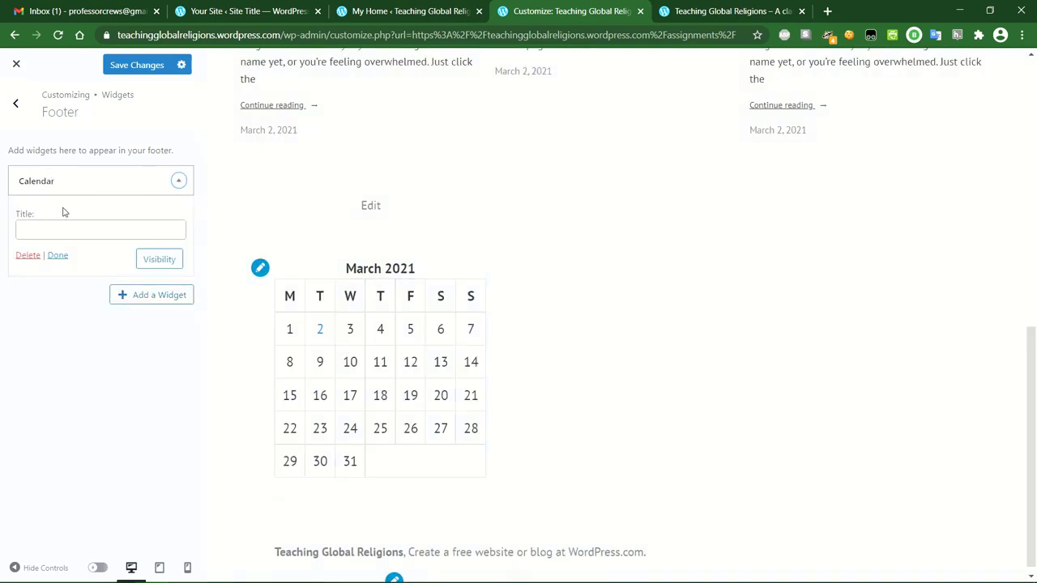
# Delete the Calendar widget from the footer, save the changes, and go to Homepage Settings.
pyautogui.click(28, 256)
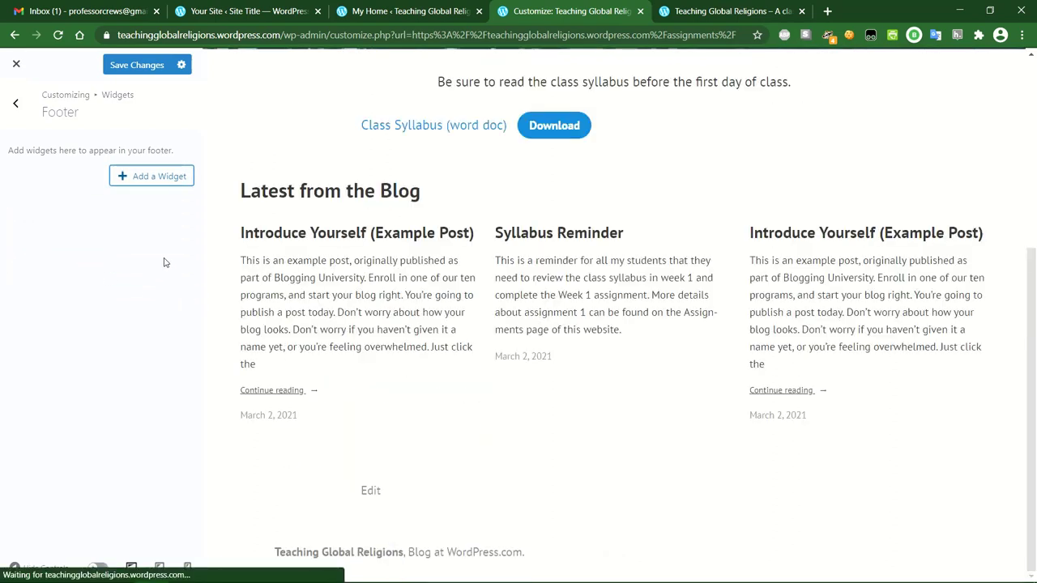
pyautogui.click(136, 65)
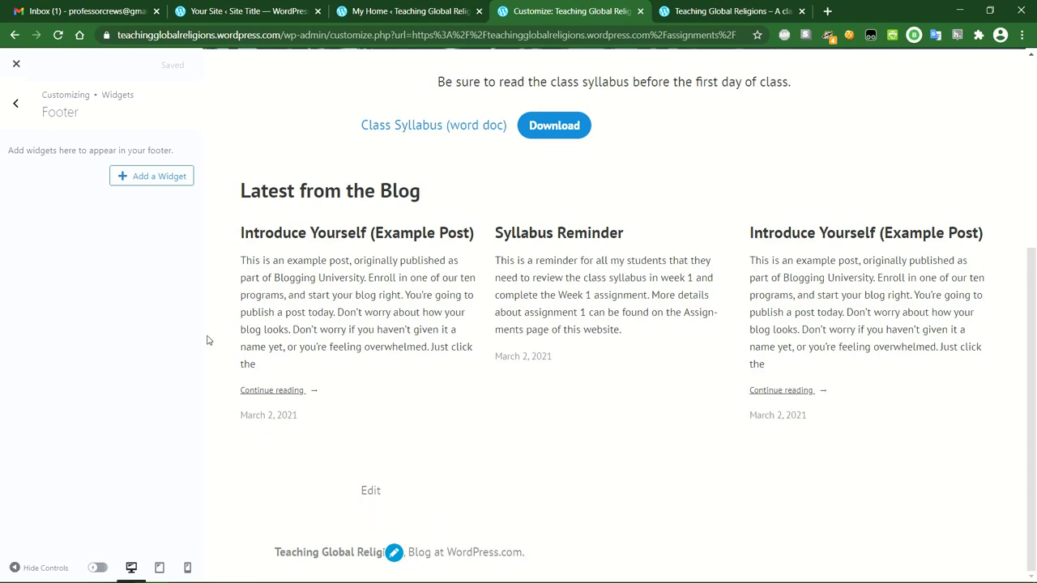
pyautogui.click(15, 103)
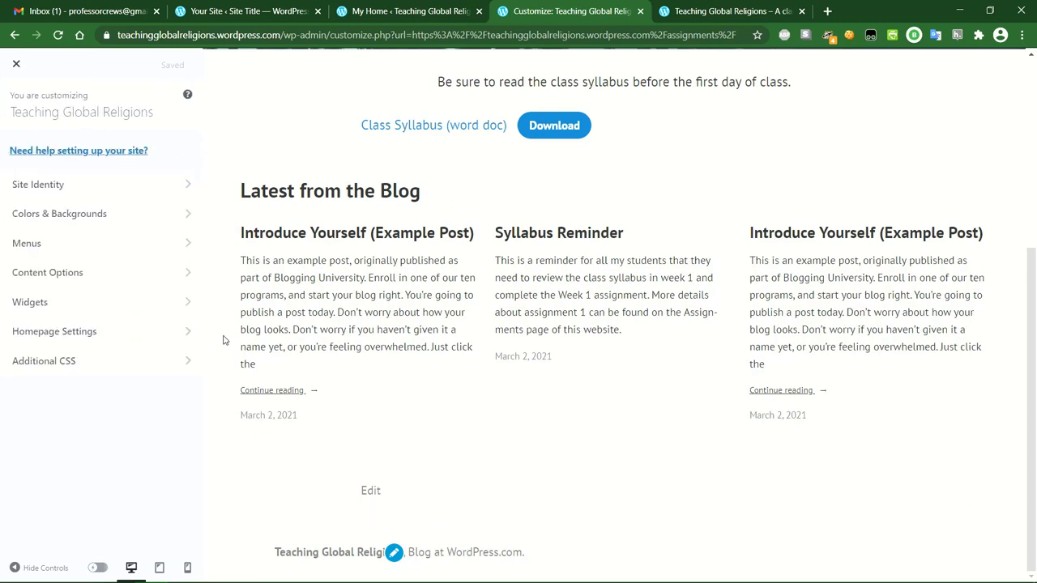
pyautogui.click(130, 337)
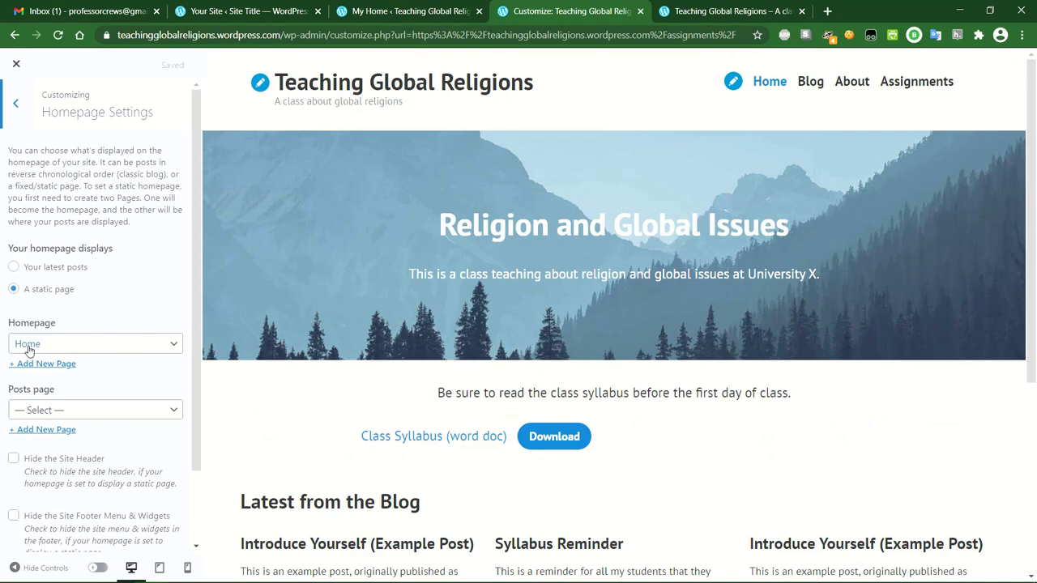
# Switch the homepage from a static Blog page to 'Your latest posts' and preview the post list.
pyautogui.click(174, 344)
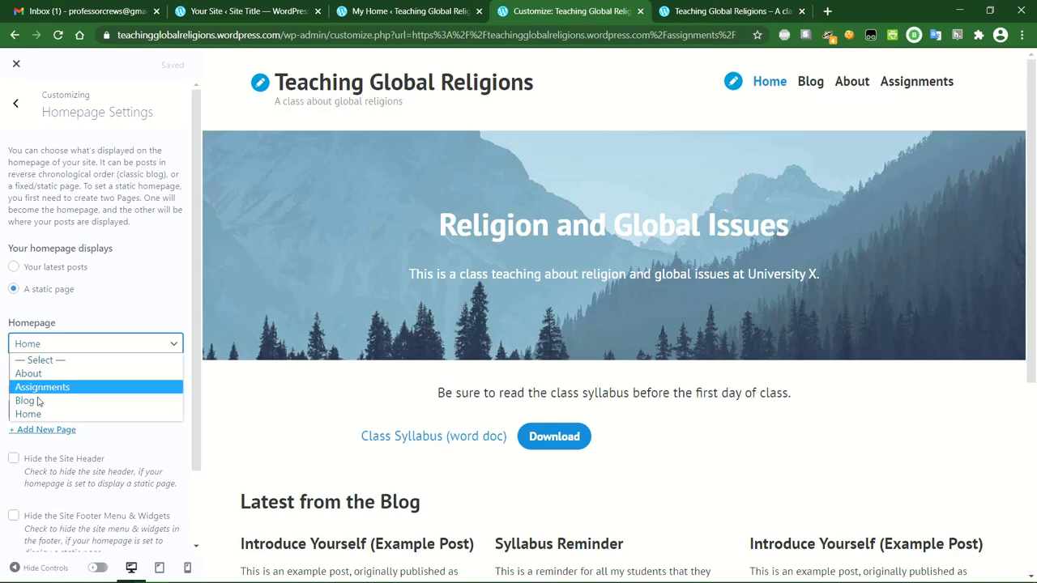
pyautogui.click(33, 400)
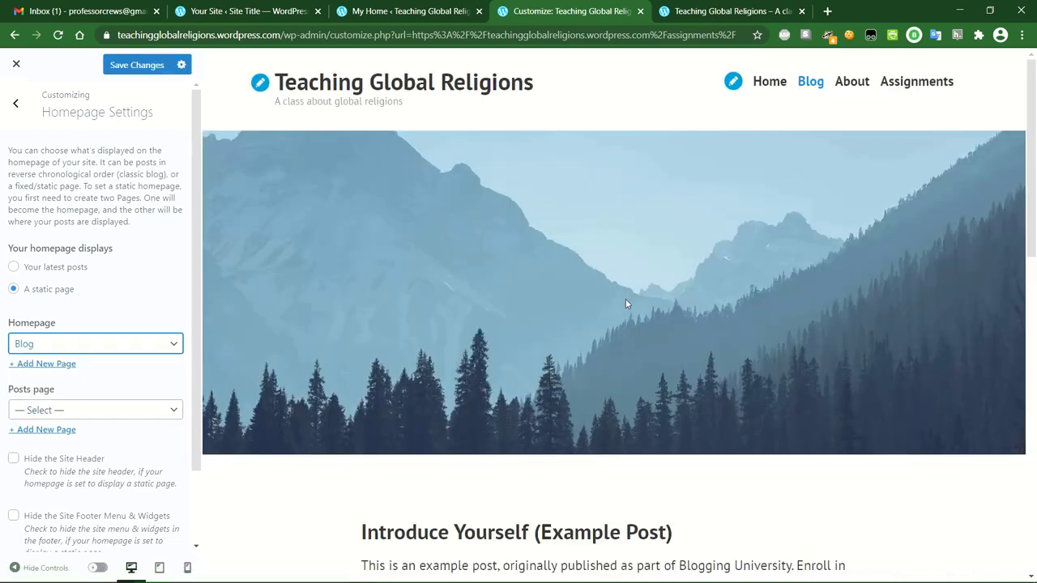
pyautogui.scroll(-3, 625, 304)
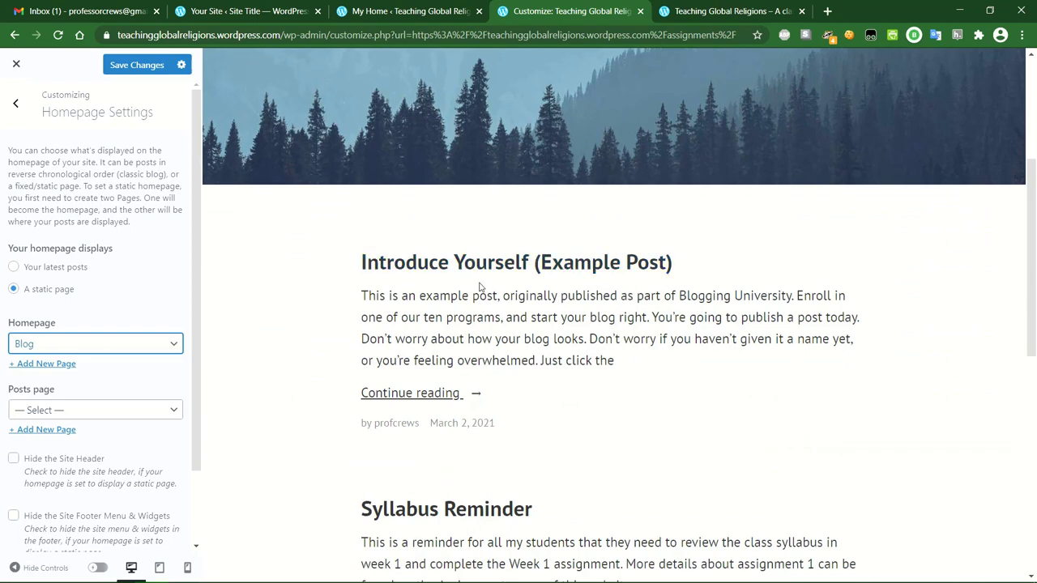
pyautogui.scroll(-7, 477, 285)
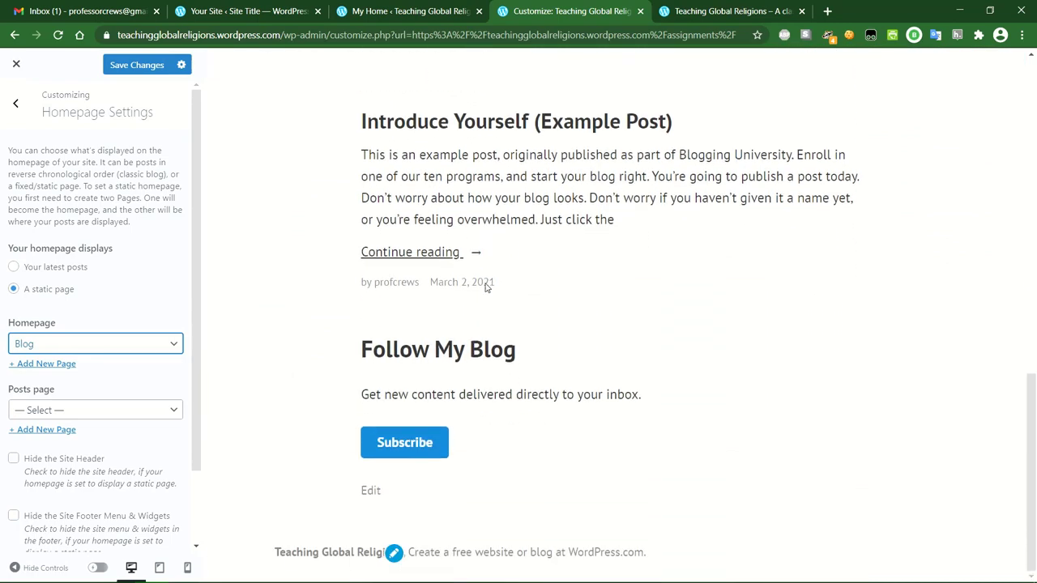
pyautogui.scroll(8, 486, 288)
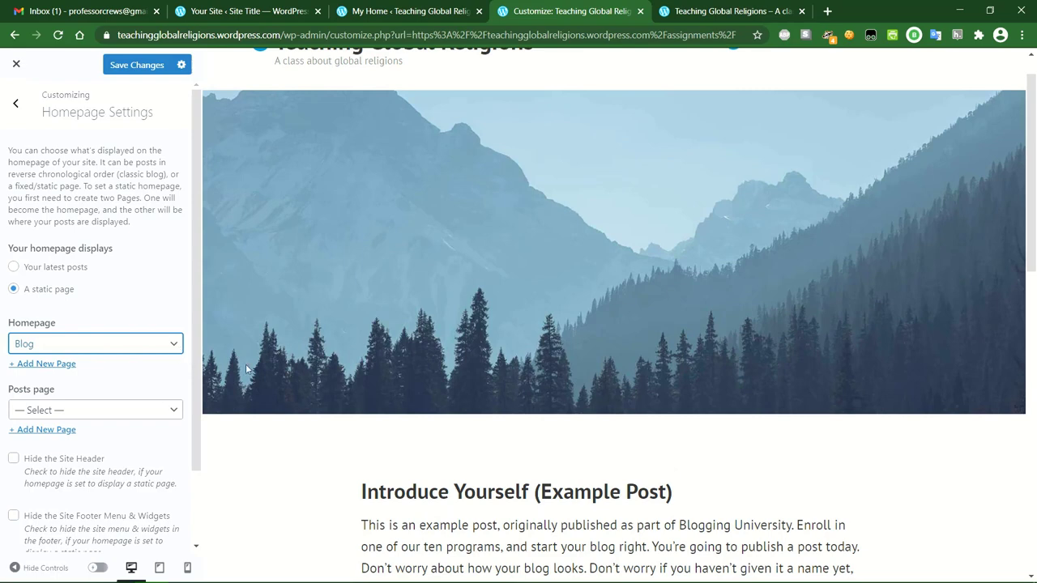
pyautogui.scroll(1, 289, 356)
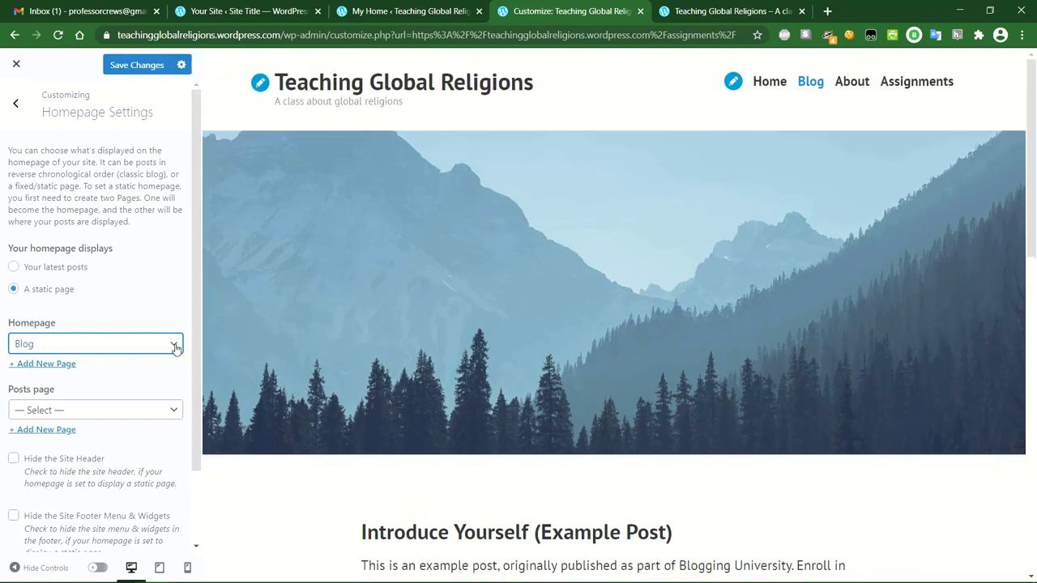
pyautogui.click(44, 266)
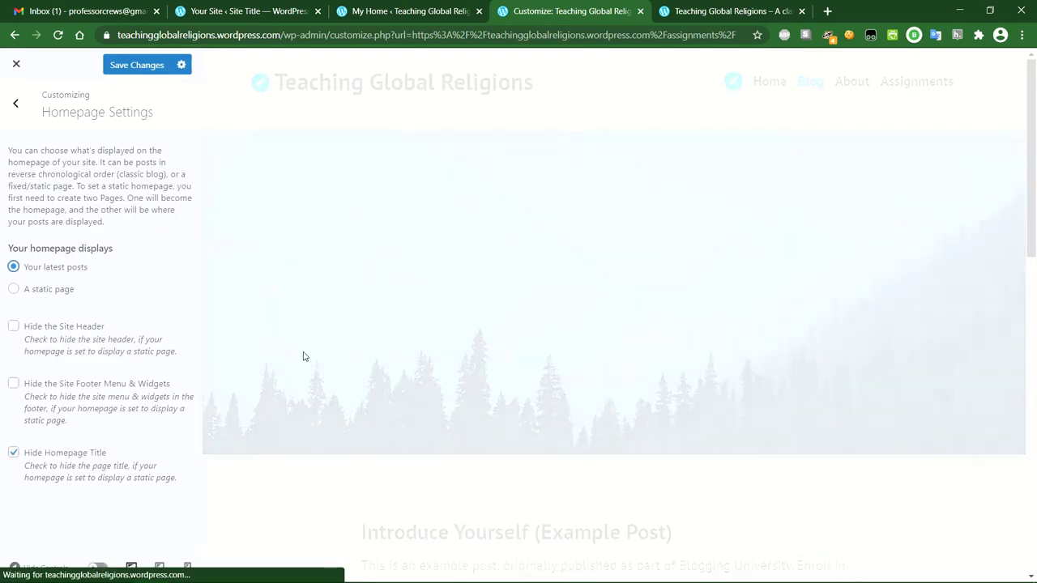
pyautogui.scroll(-1, 470, 281)
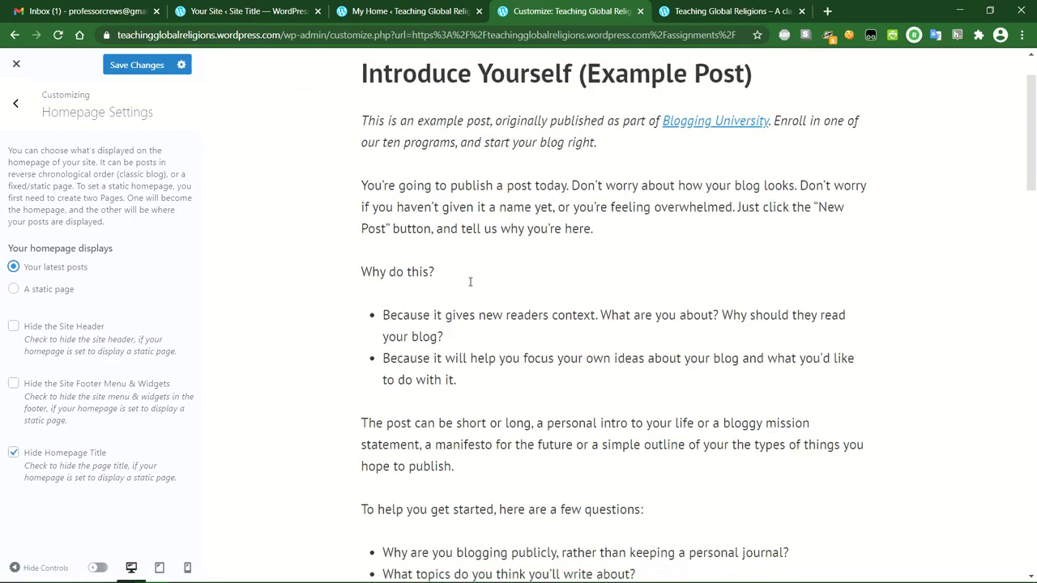
pyautogui.scroll(-4, 470, 281)
pyautogui.scroll(-5, 470, 281)
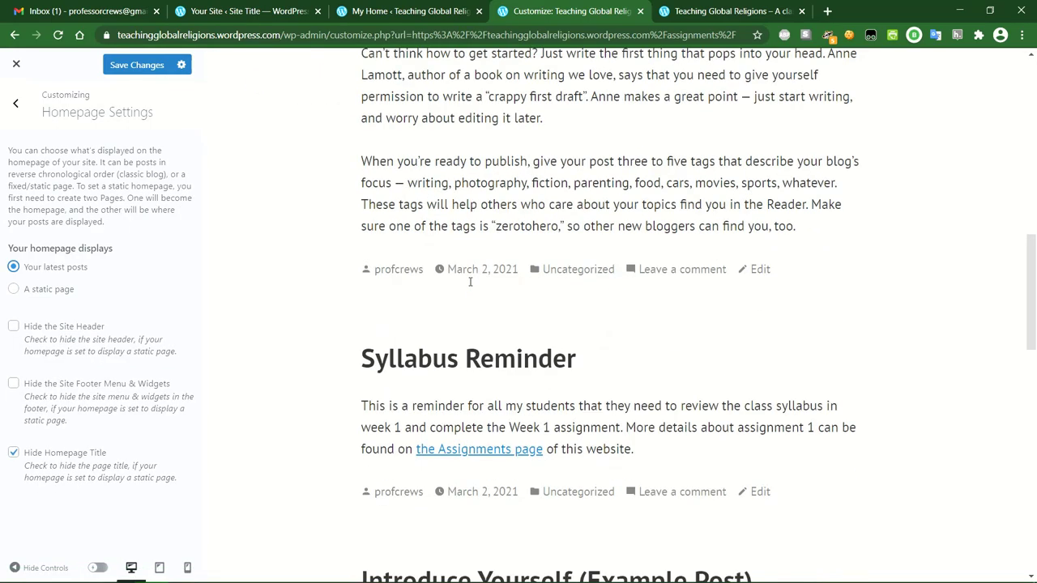
pyautogui.scroll(10, 470, 285)
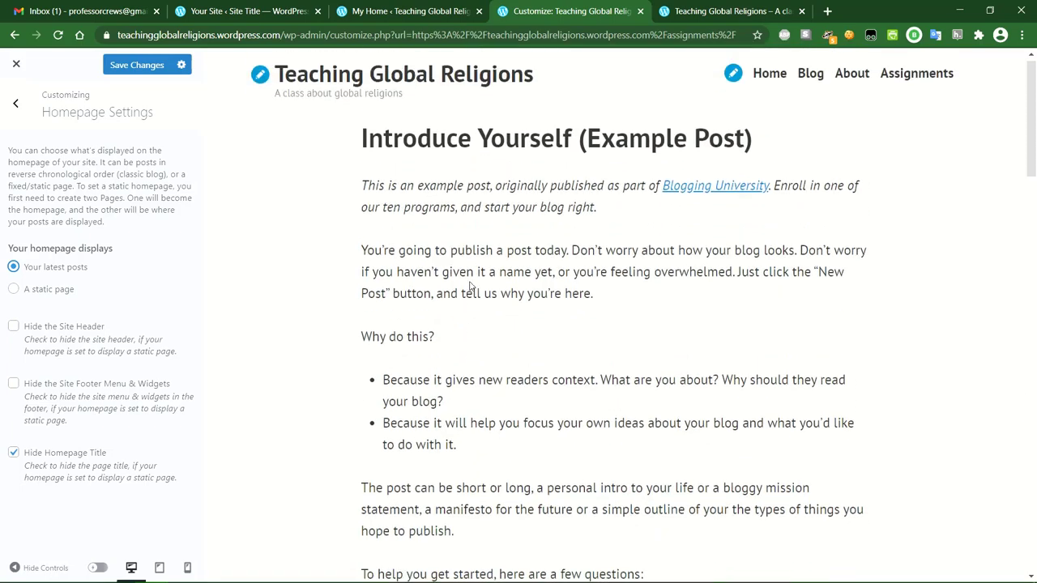
# Set the homepage back to the static Home page, leaving the posts page unset.
pyautogui.click(32, 290)
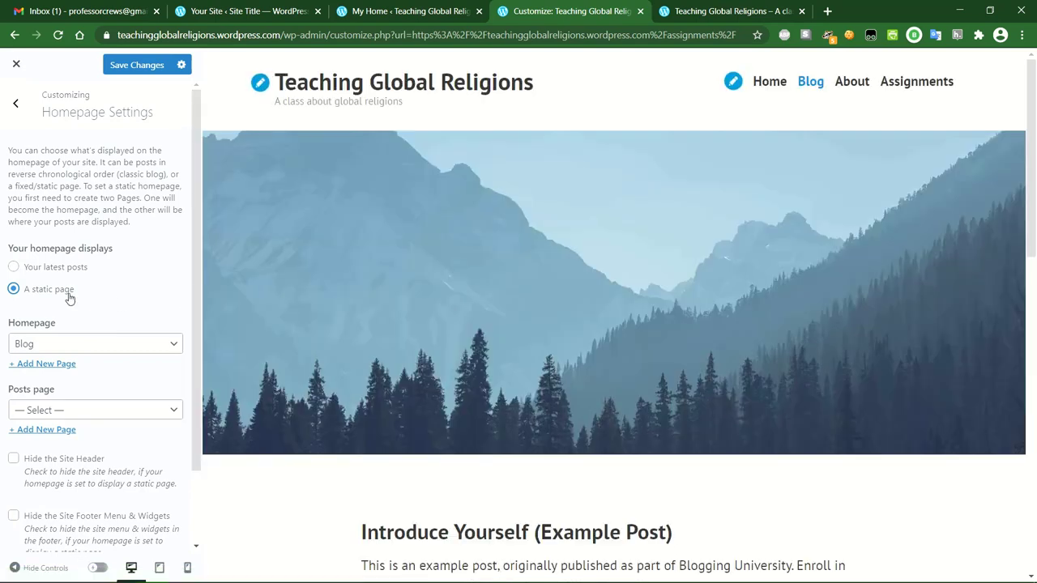
pyautogui.click(98, 349)
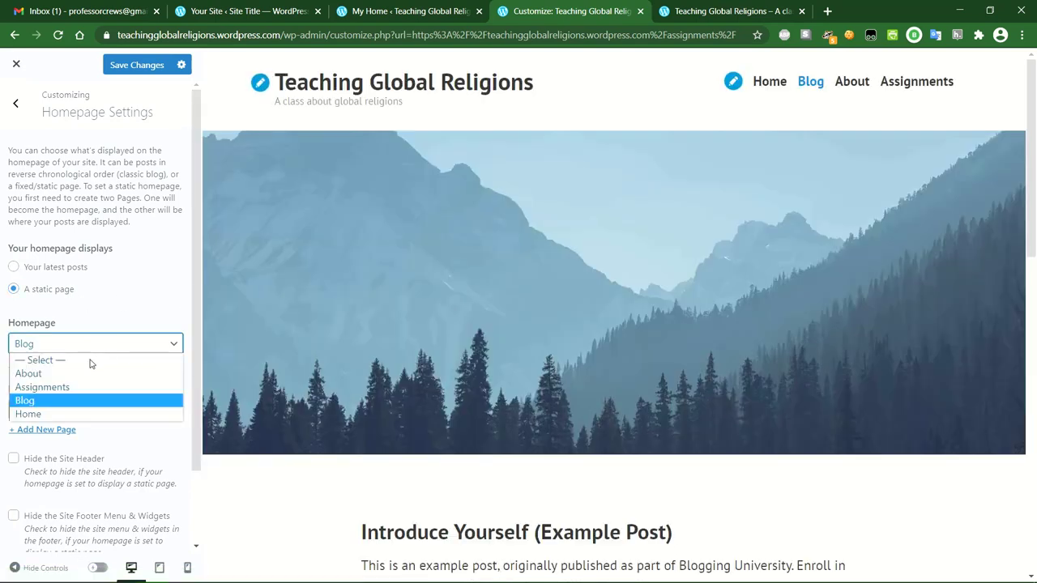
pyautogui.click(52, 414)
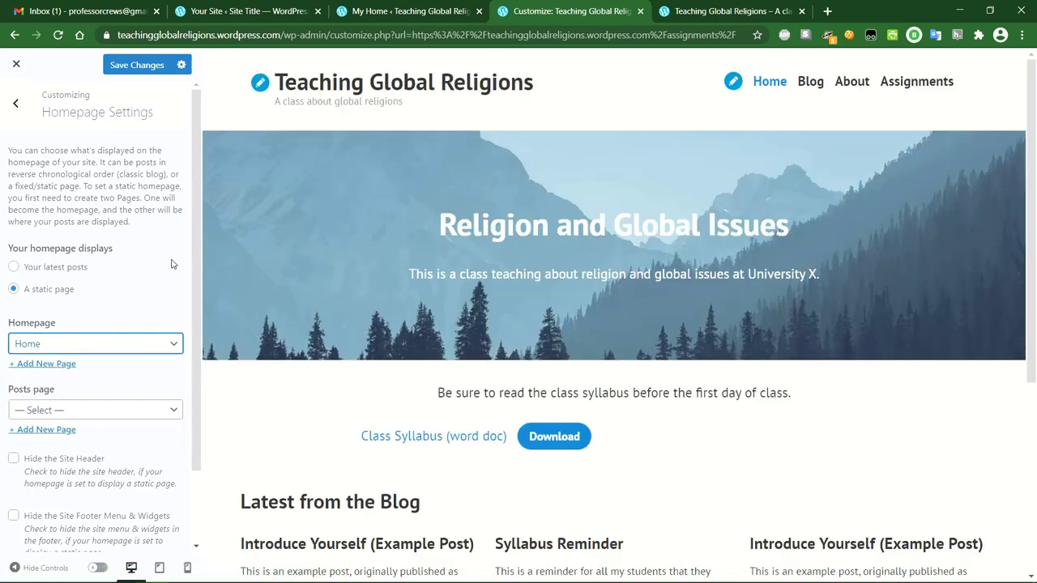
pyautogui.scroll(-1, 171, 264)
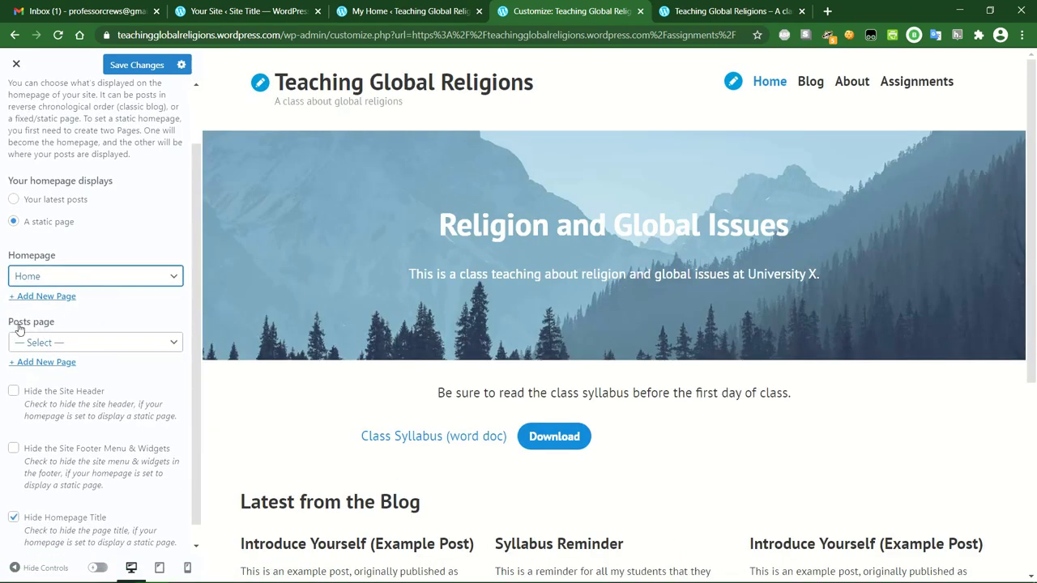
pyautogui.click(149, 346)
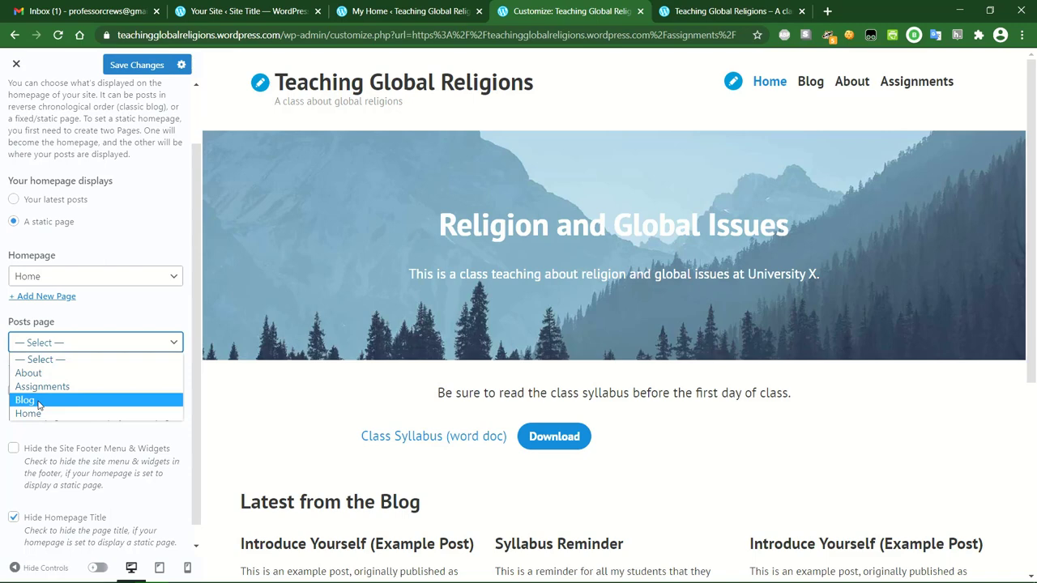
pyautogui.click(113, 312)
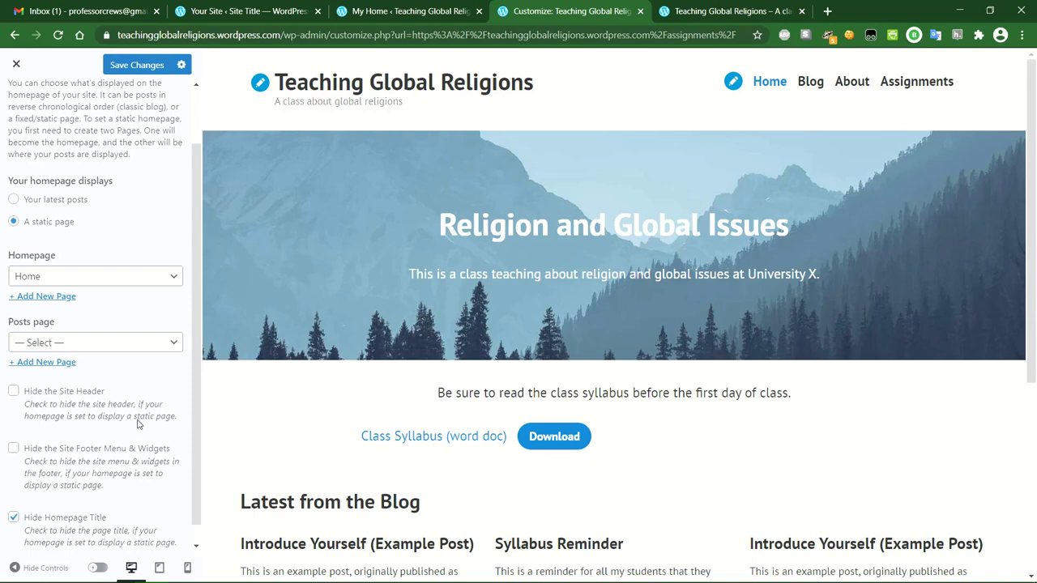
# Keep the Home title hidden and the site header shown, then save the homepage settings.
pyautogui.click(13, 518)
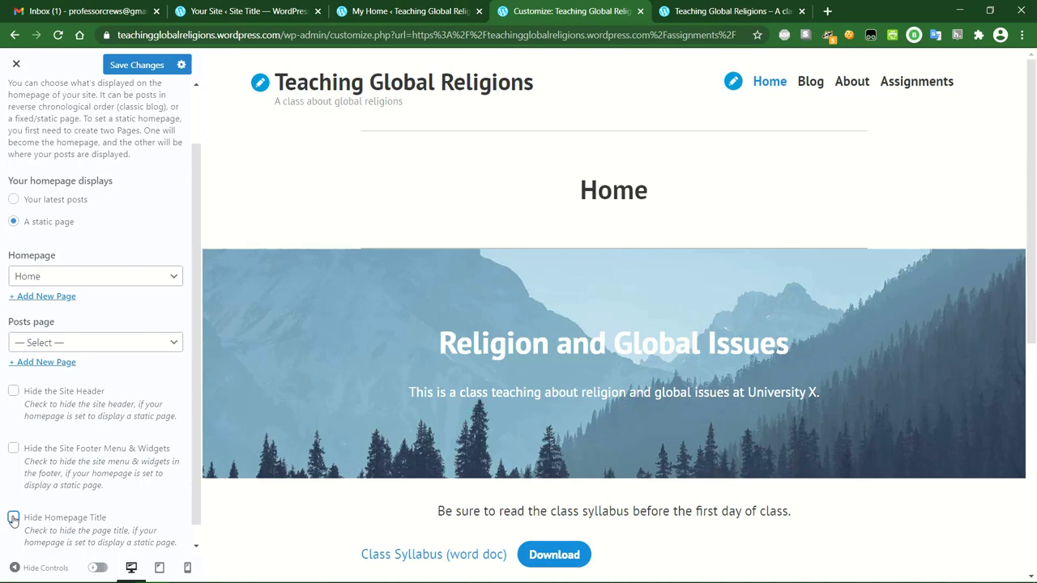
pyautogui.click(13, 518)
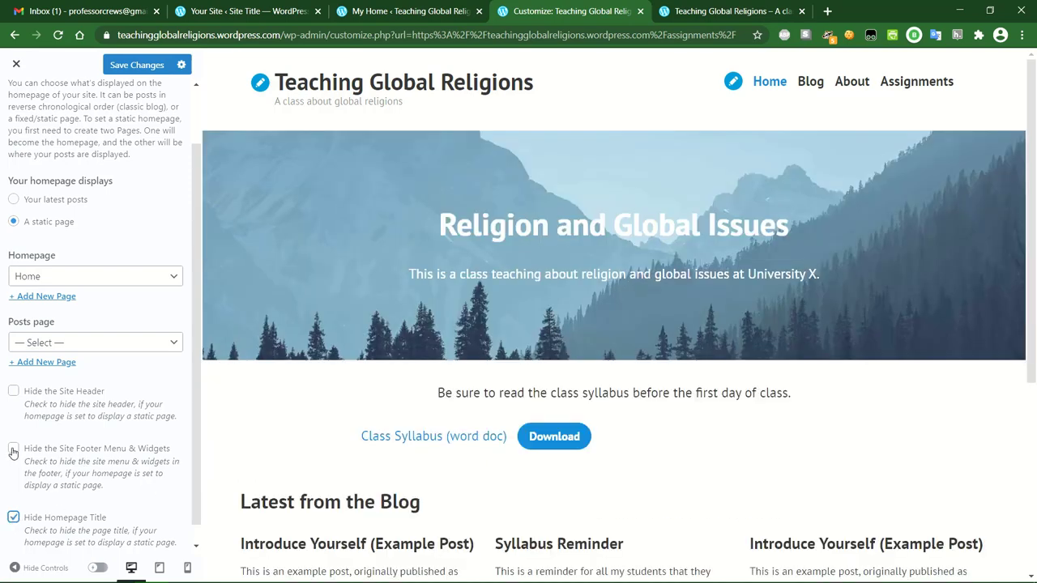
pyautogui.click(14, 392)
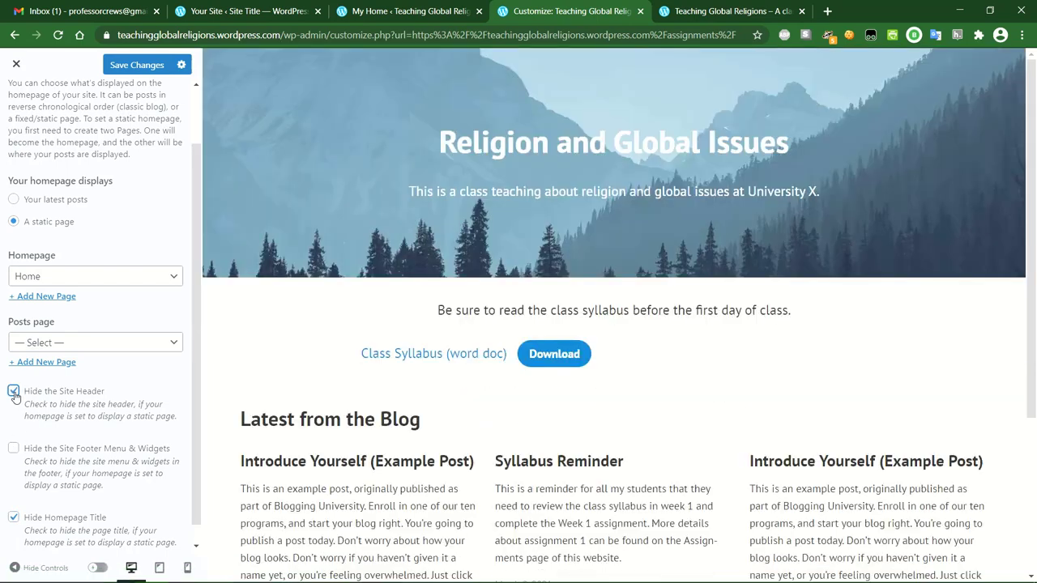
pyautogui.click(13, 393)
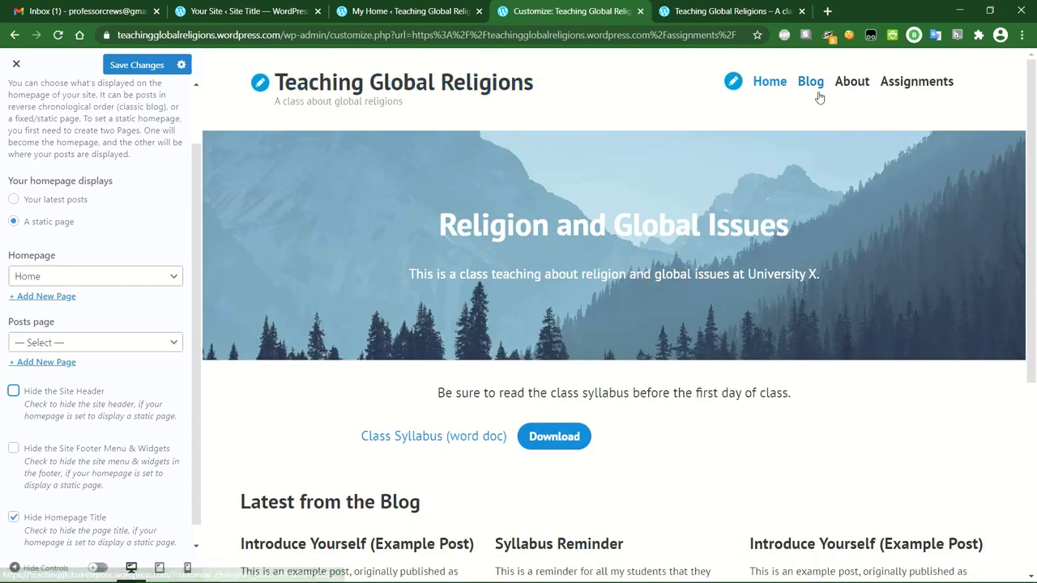
pyautogui.scroll(2, 65, 238)
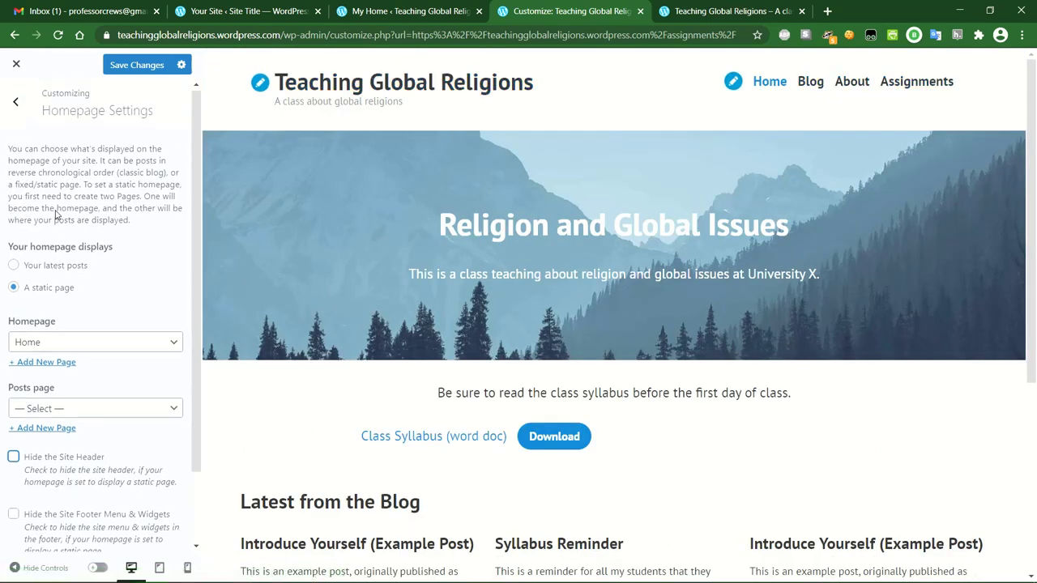
pyautogui.click(127, 65)
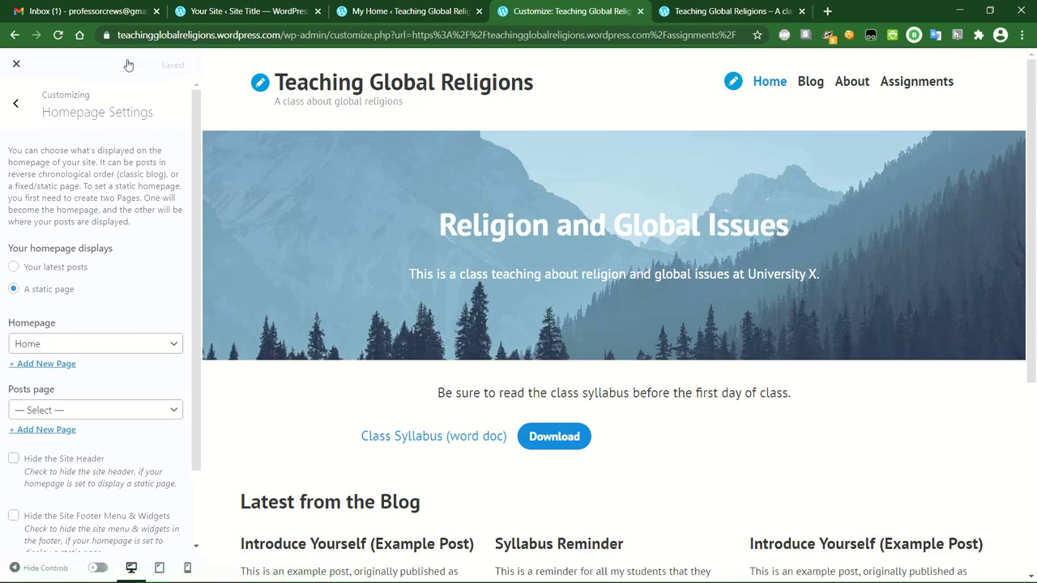
pyautogui.click(17, 103)
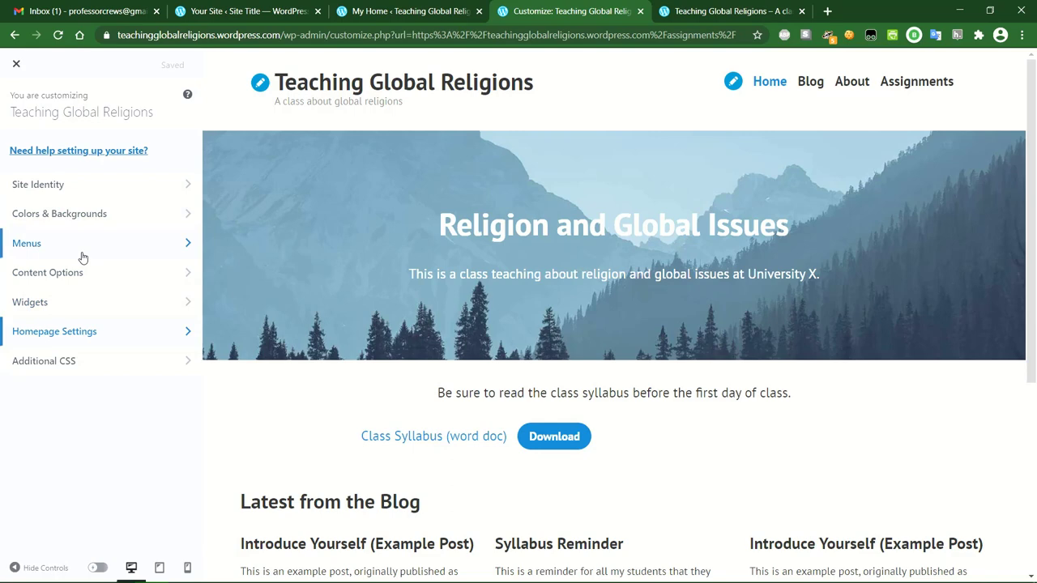
# Close the customizer to return to the live Assignments page.
pyautogui.click(18, 68)
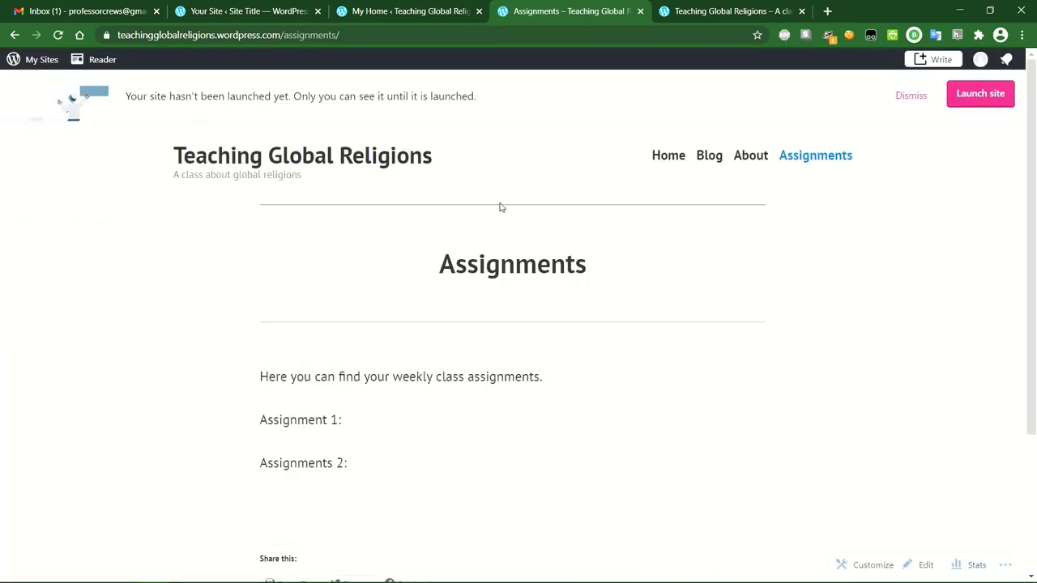
# Visit the Home page, review its 'Religion and Global Issues' cover and syllabus, then open the editor.
pyautogui.click(668, 155)
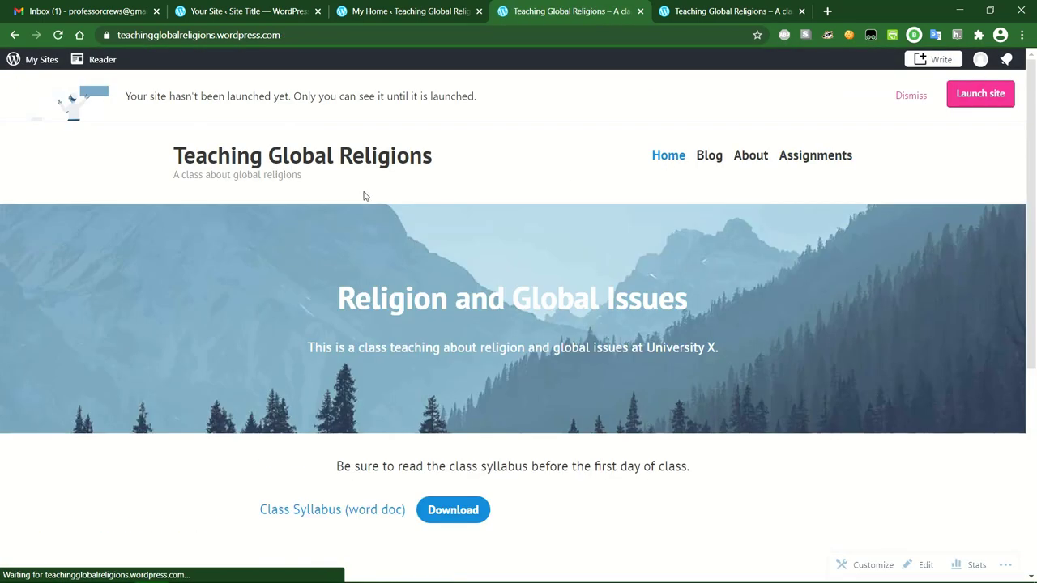
pyautogui.scroll(-3, 475, 432)
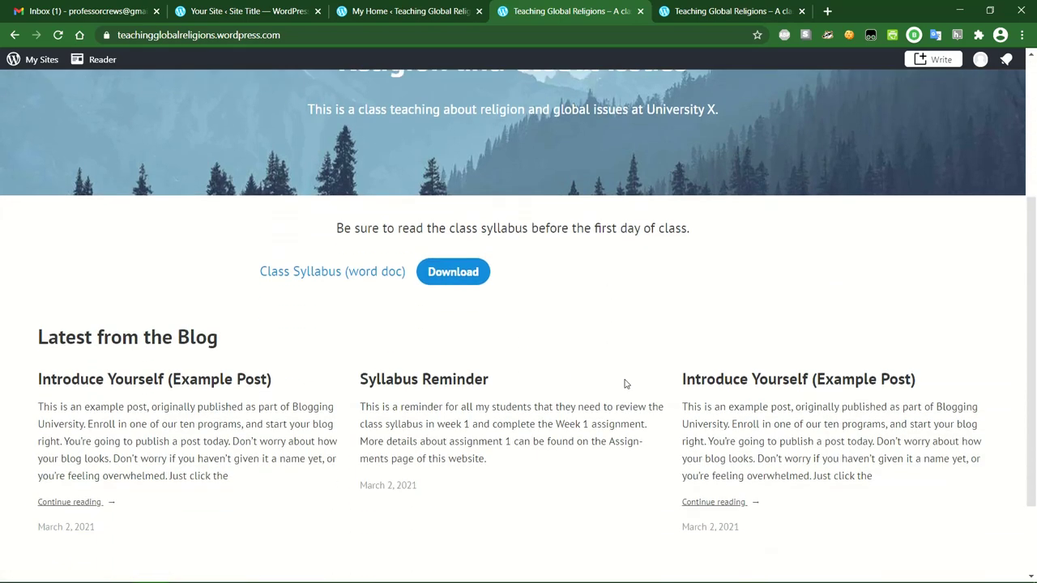
pyautogui.scroll(-1, 772, 371)
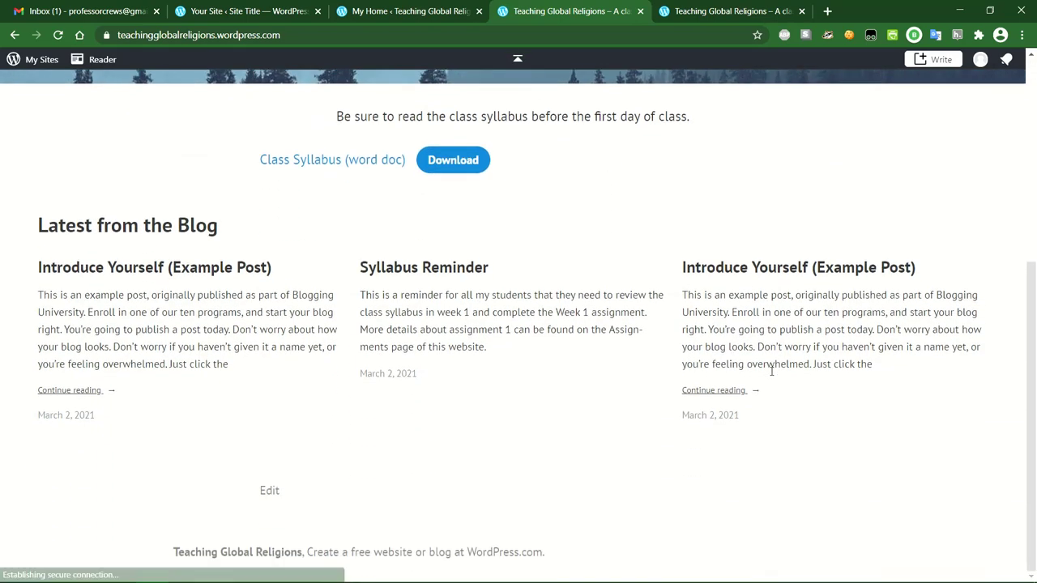
pyautogui.scroll(4, 480, 459)
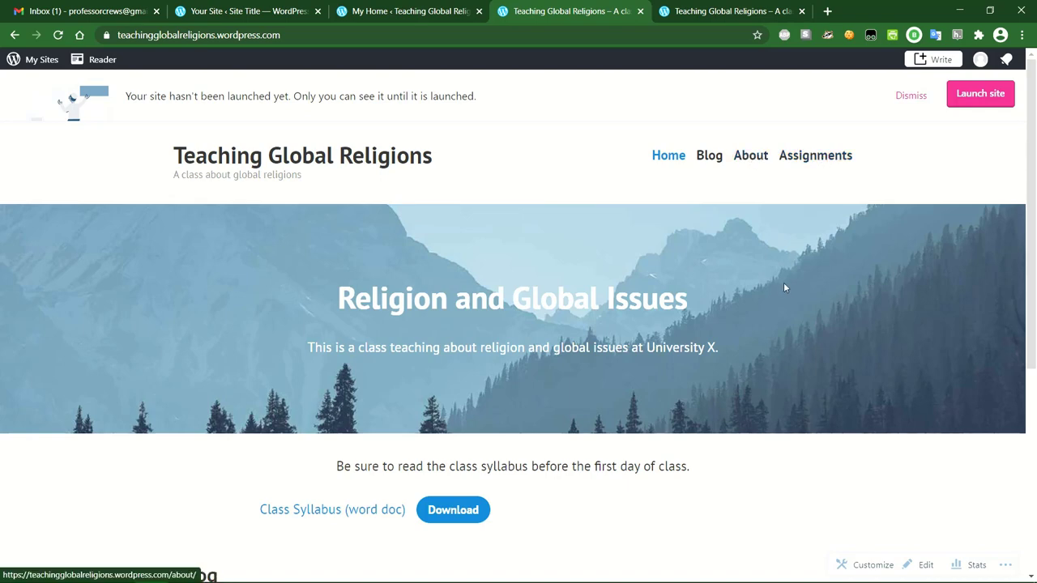
pyautogui.scroll(-1, 775, 267)
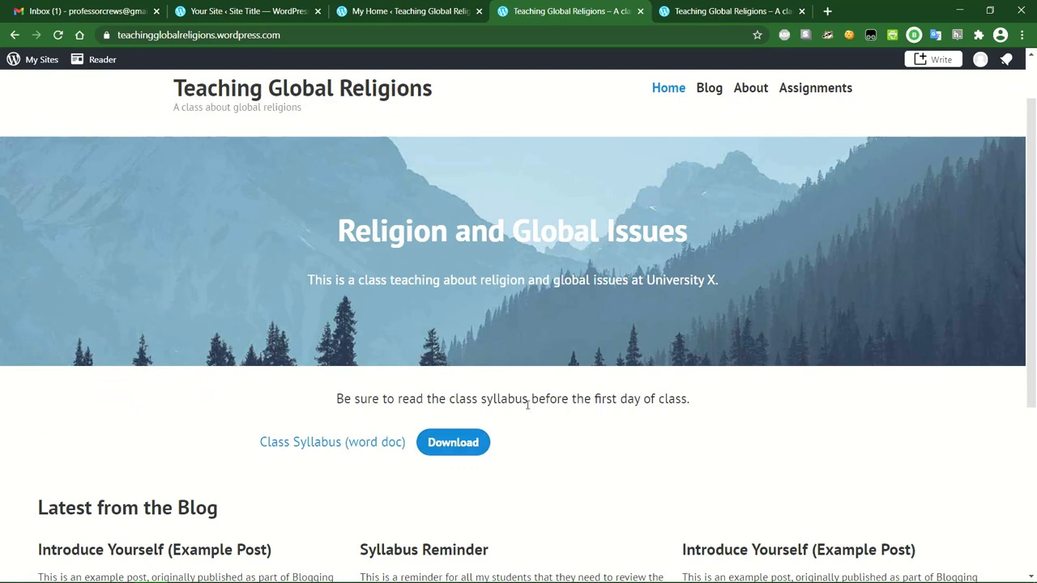
pyautogui.scroll(-2, 527, 405)
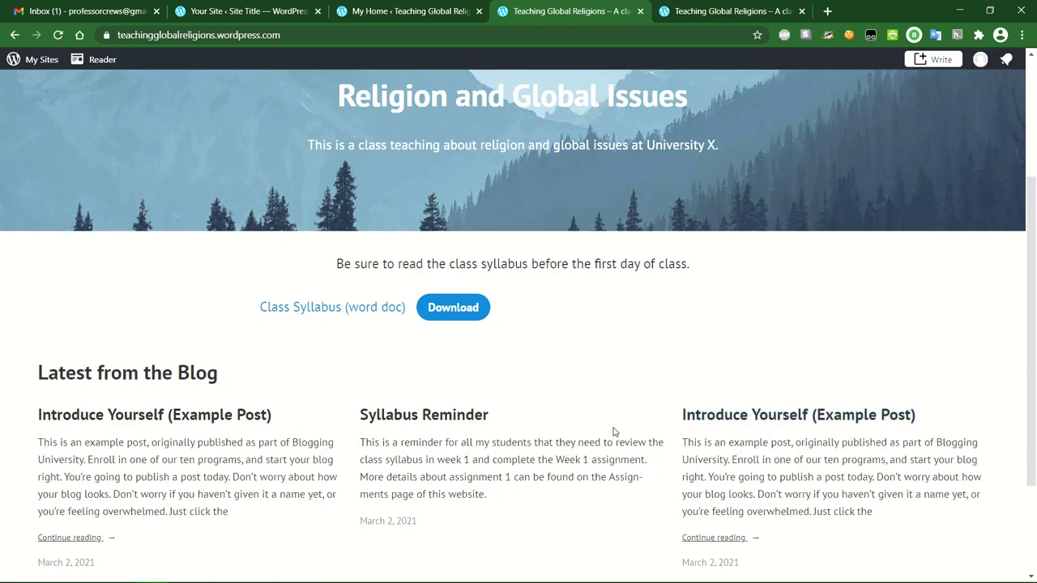
pyautogui.scroll(3, 613, 431)
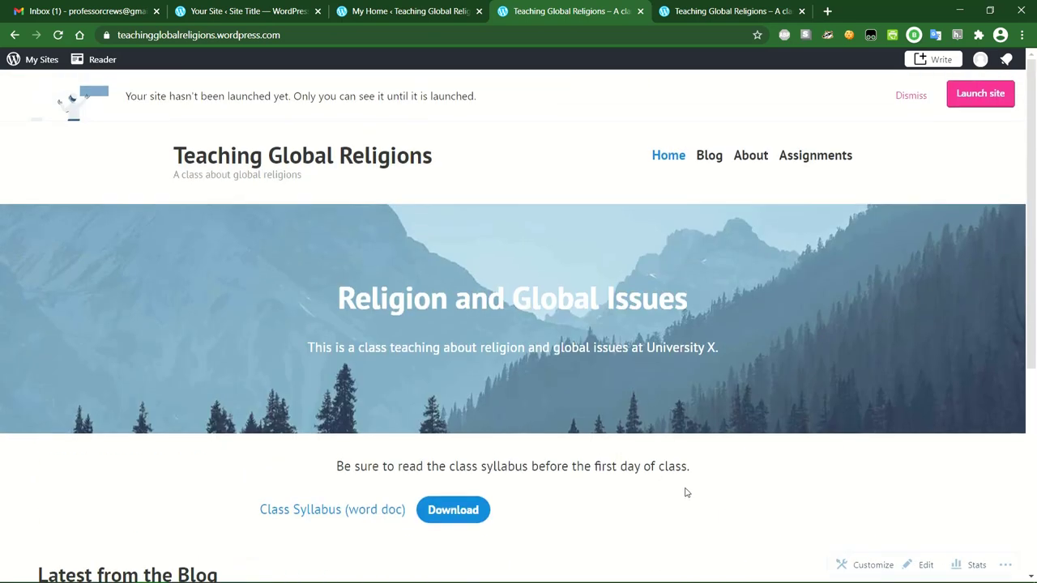
pyautogui.scroll(-3, 685, 491)
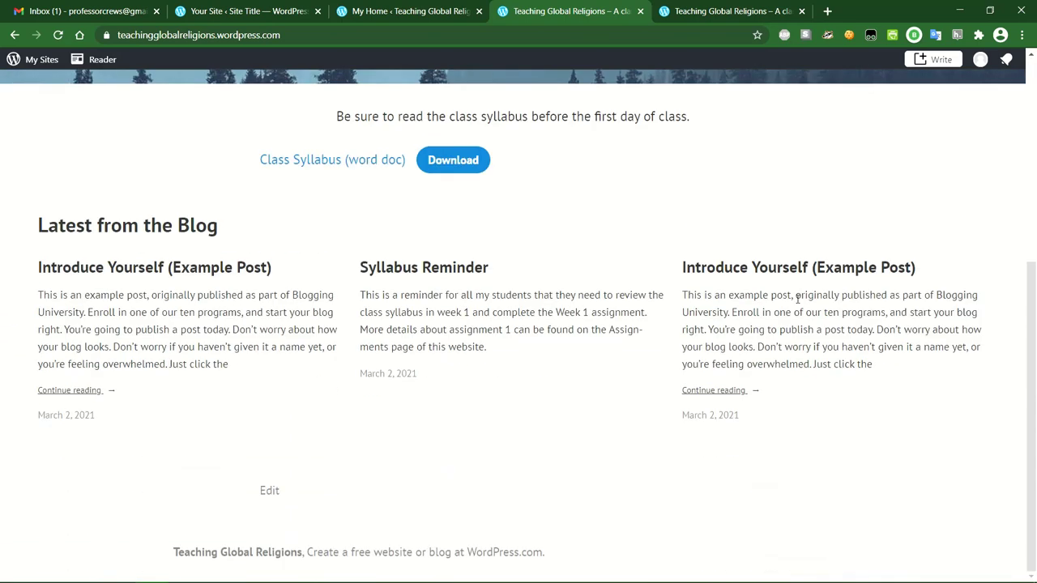
pyautogui.scroll(5, 828, 427)
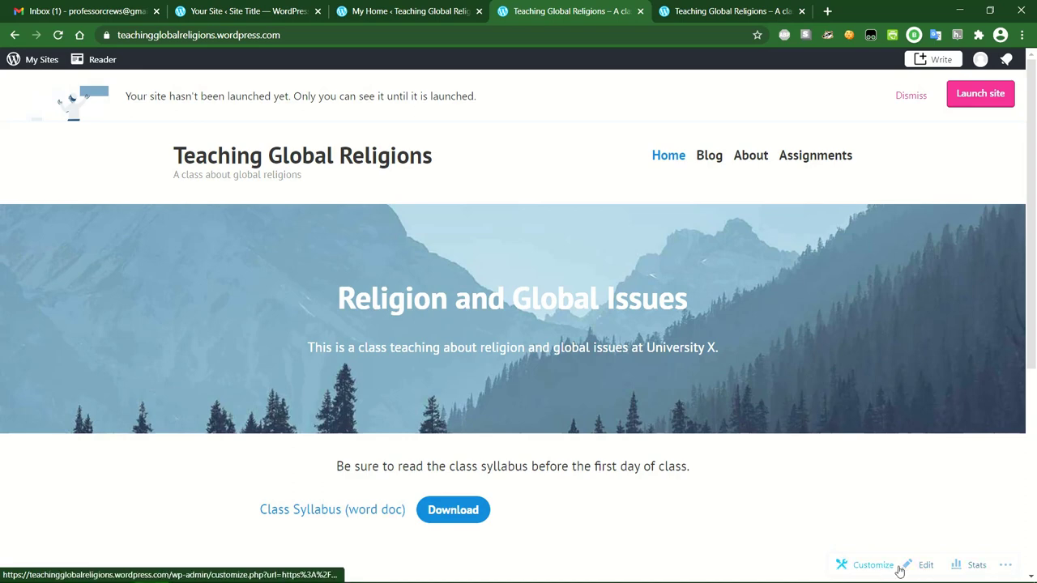
pyautogui.click(924, 566)
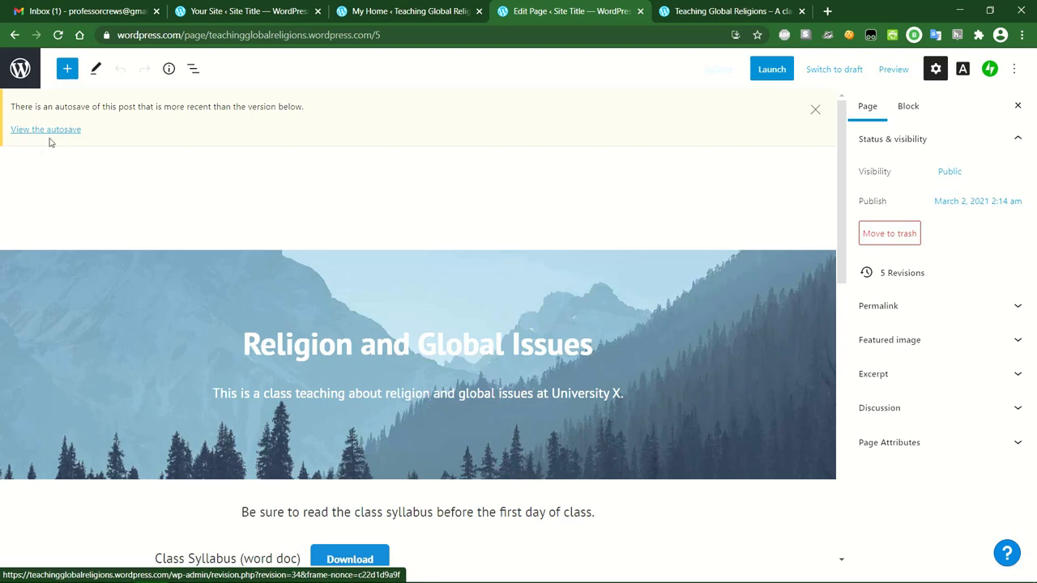
# View the autosave and compare Home page revisions in Split view, then cancel without restoring.
pyautogui.click(49, 131)
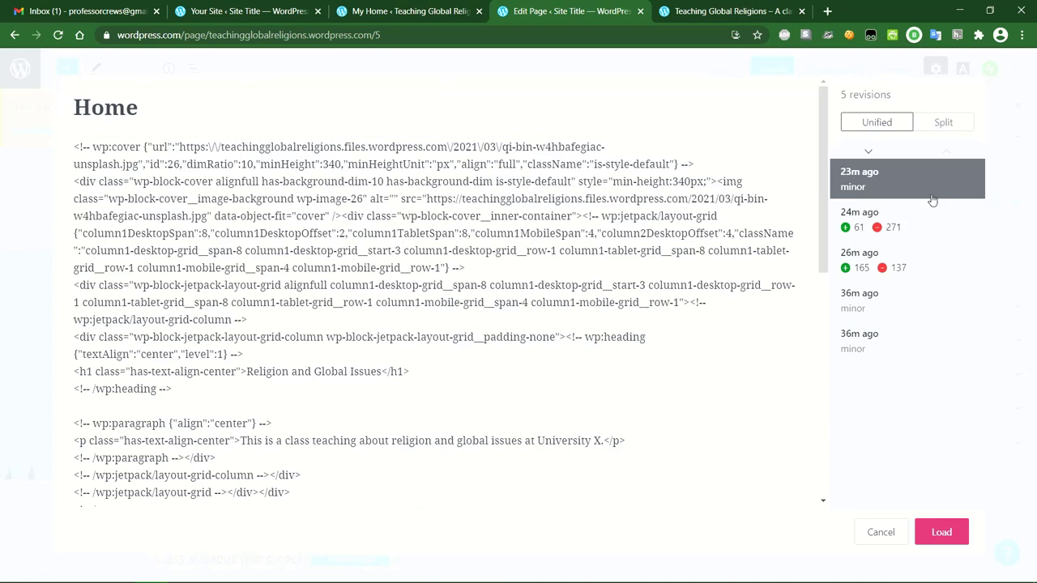
pyautogui.click(937, 222)
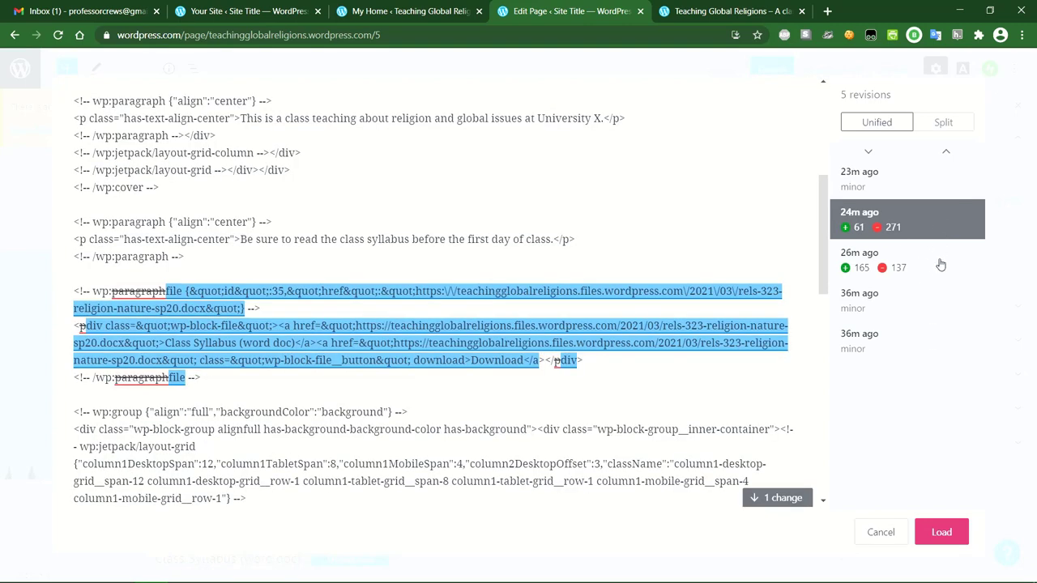
pyautogui.click(937, 257)
pyautogui.click(936, 227)
pyautogui.click(922, 190)
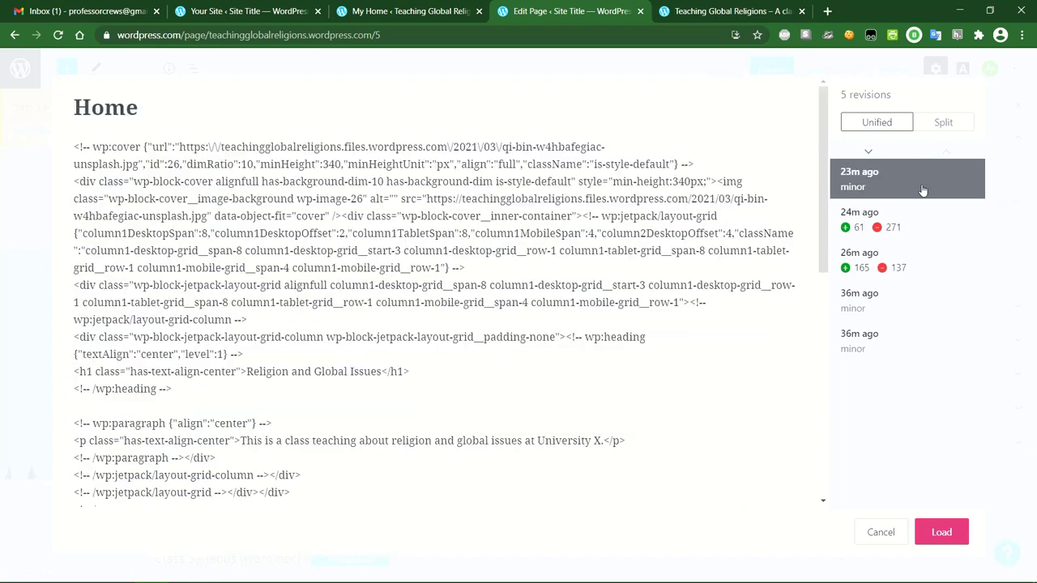
pyautogui.click(923, 126)
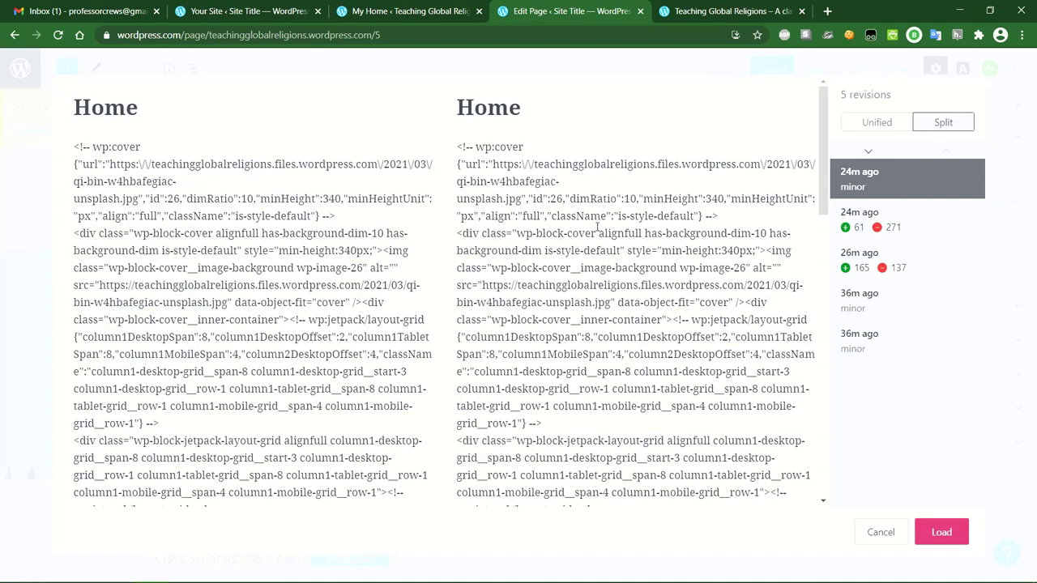
pyautogui.click(875, 533)
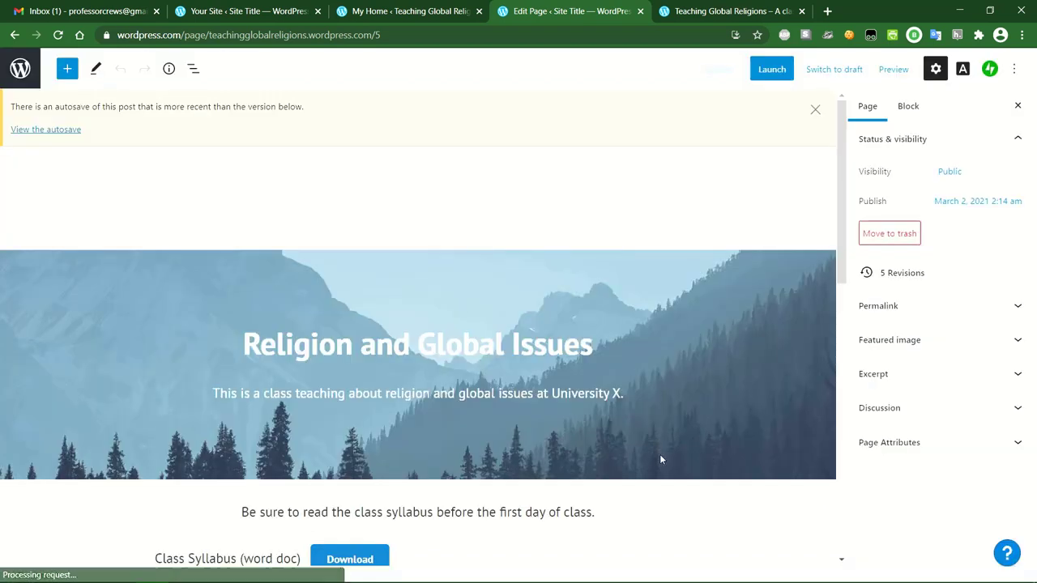
# Dismiss the autosave notice and Settings sidebar, select Latest from the Blog, and bring up the block library.
pyautogui.click(815, 109)
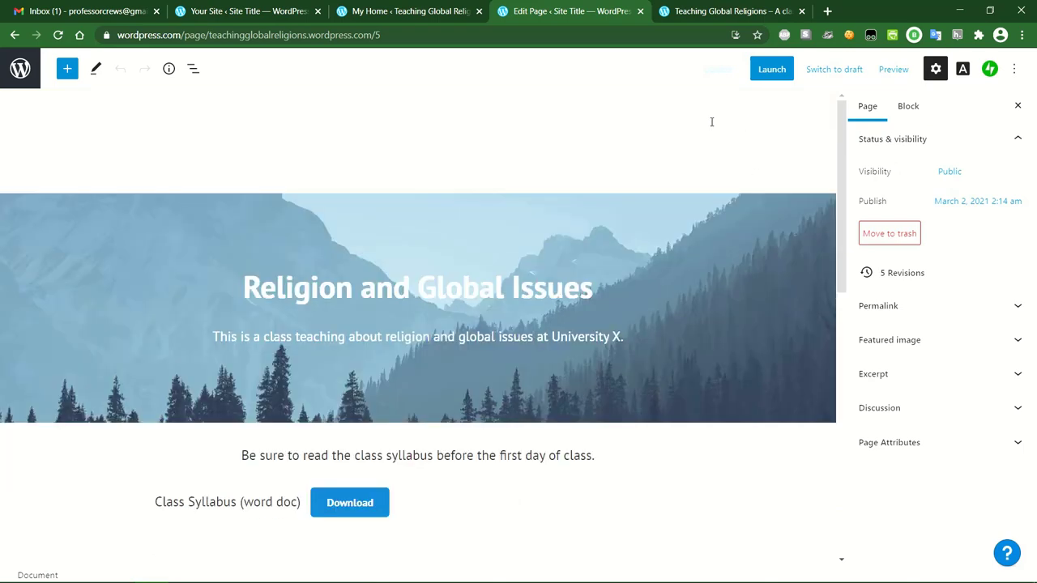
pyautogui.click(1018, 106)
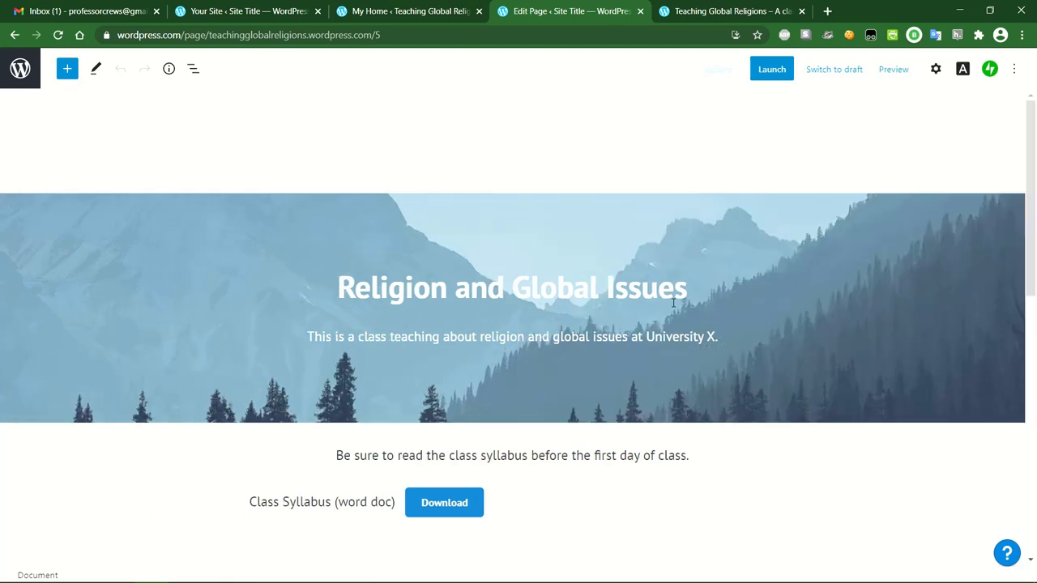
pyautogui.scroll(-2, 673, 303)
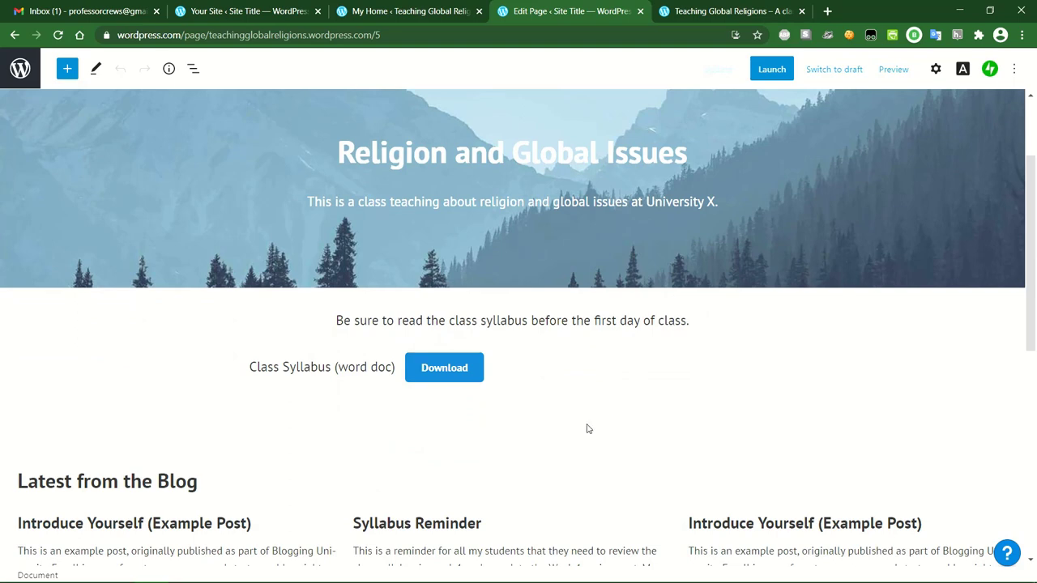
pyautogui.click(543, 435)
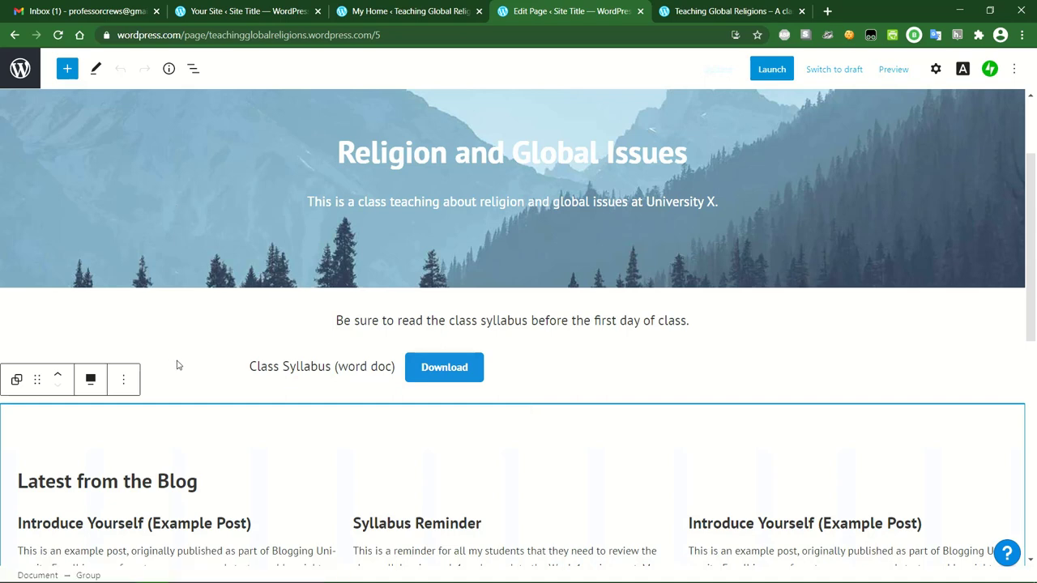
pyautogui.click(67, 69)
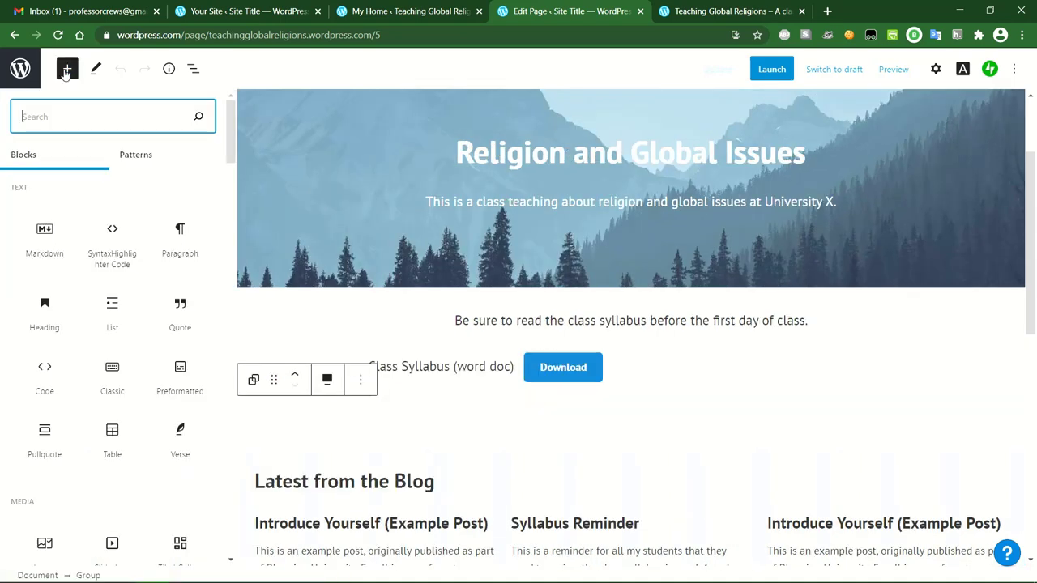
# Scroll the block library down to the Embeds section with the YouTube block.
pyautogui.scroll(-2, 185, 232)
pyautogui.scroll(-1, 178, 251)
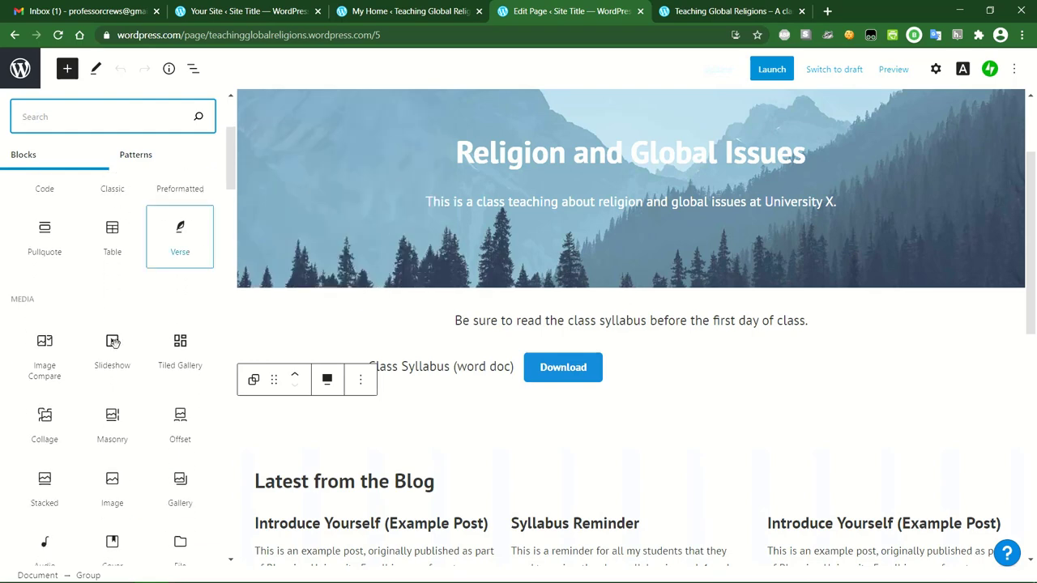
pyautogui.scroll(-1, 116, 348)
pyautogui.scroll(-3, 116, 348)
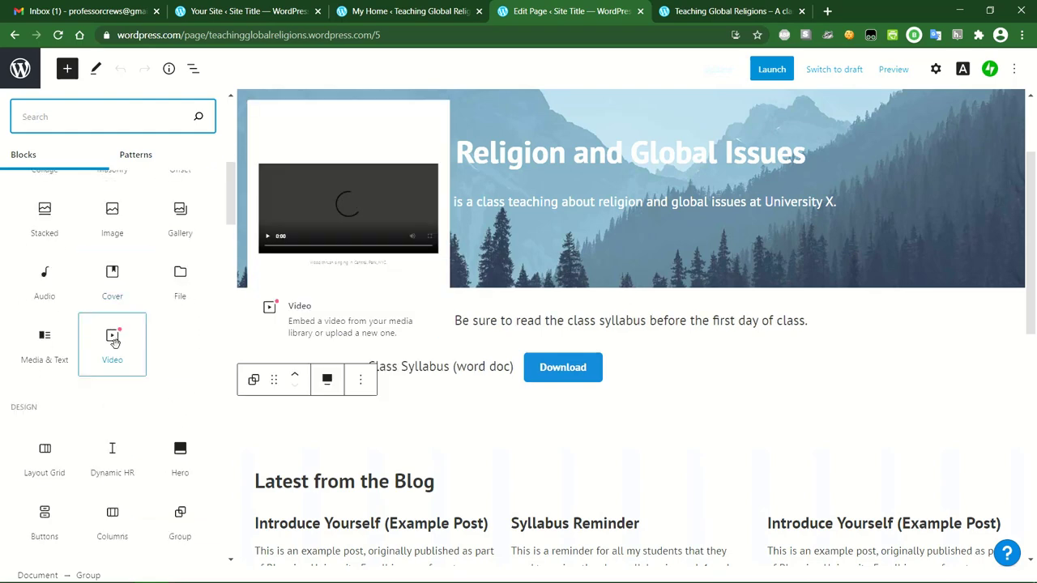
pyautogui.scroll(-5, 116, 344)
pyautogui.scroll(-3, 115, 349)
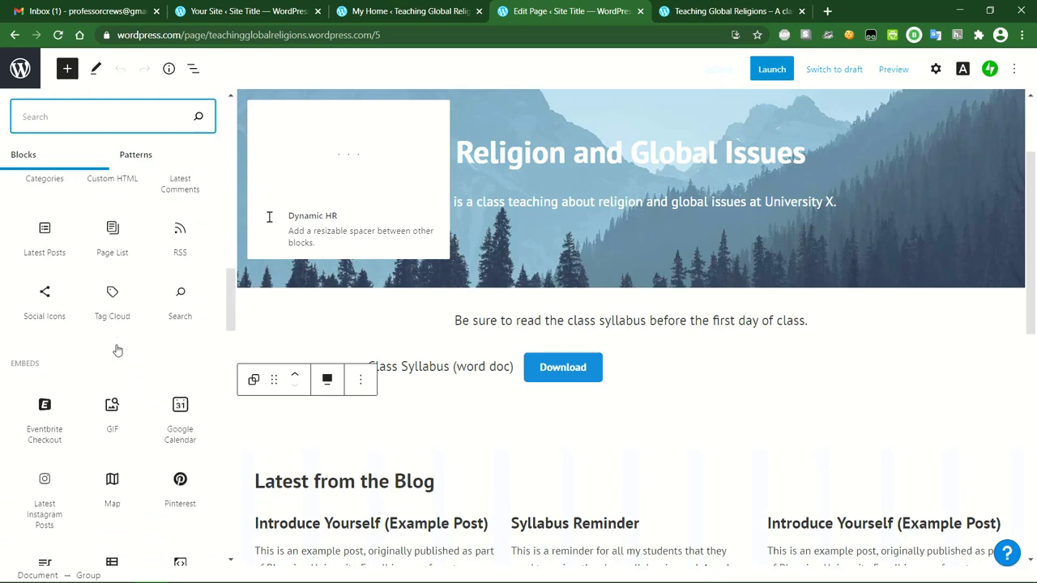
pyautogui.scroll(-2, 117, 349)
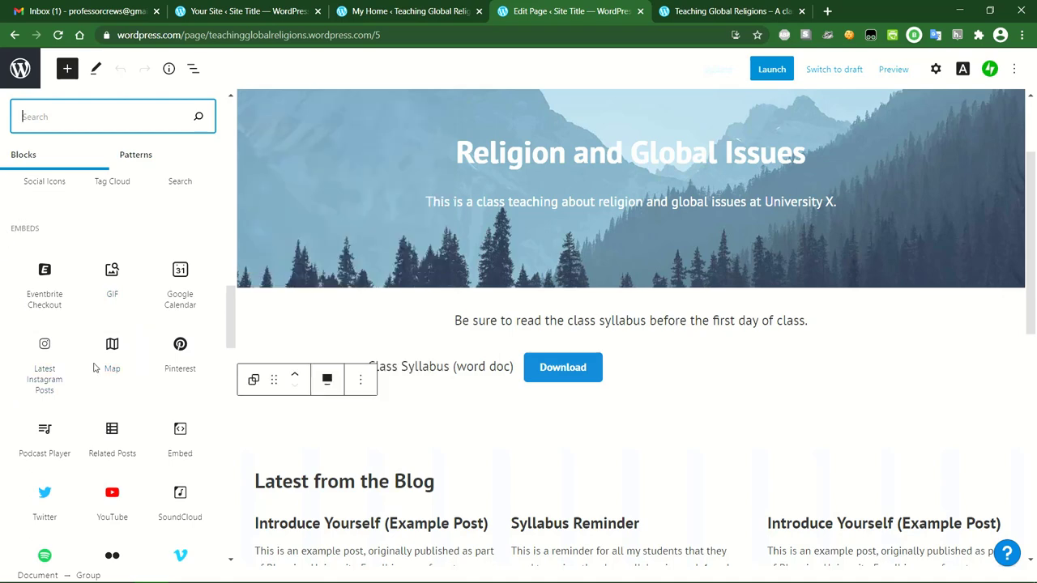
pyautogui.scroll(-2, 95, 369)
# Add a YouTube block and embed the pasted link to 'How to Write a Blog Post in Wordpress (Step-by-Step)'.
pyautogui.click(109, 428)
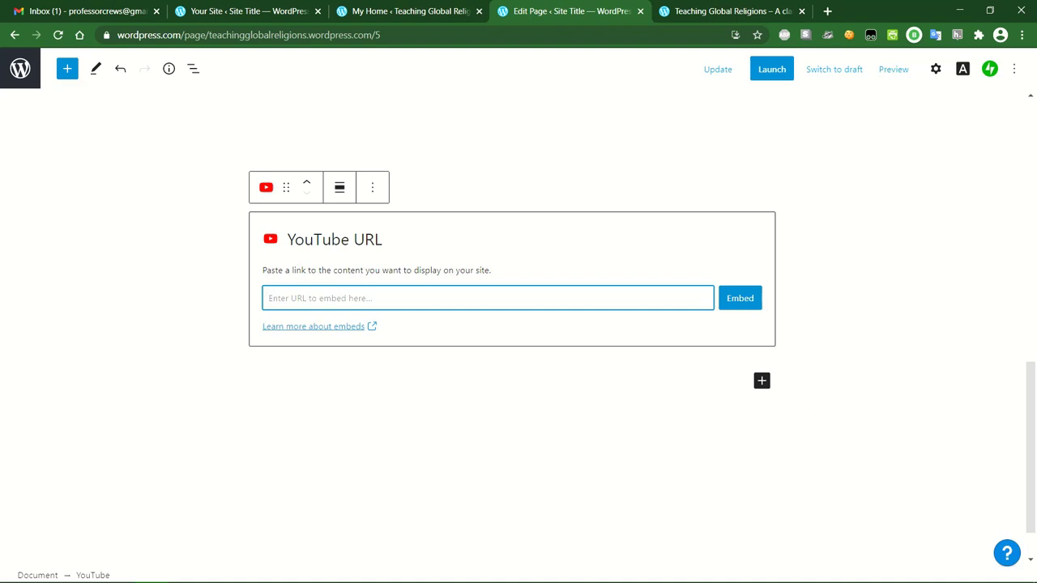
pyautogui.hotkey('alt', 'Tab')
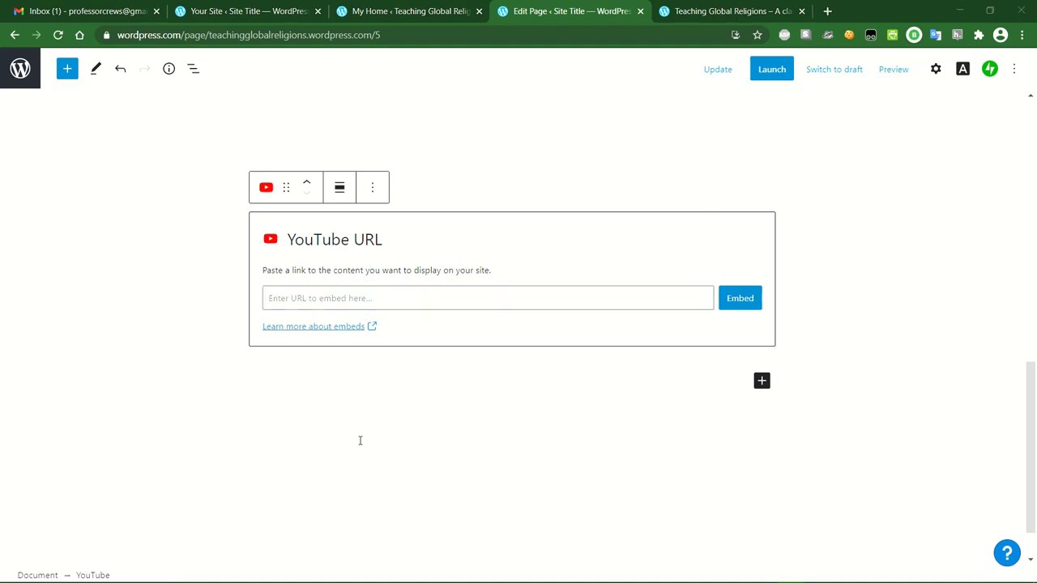
pyautogui.click(496, 297)
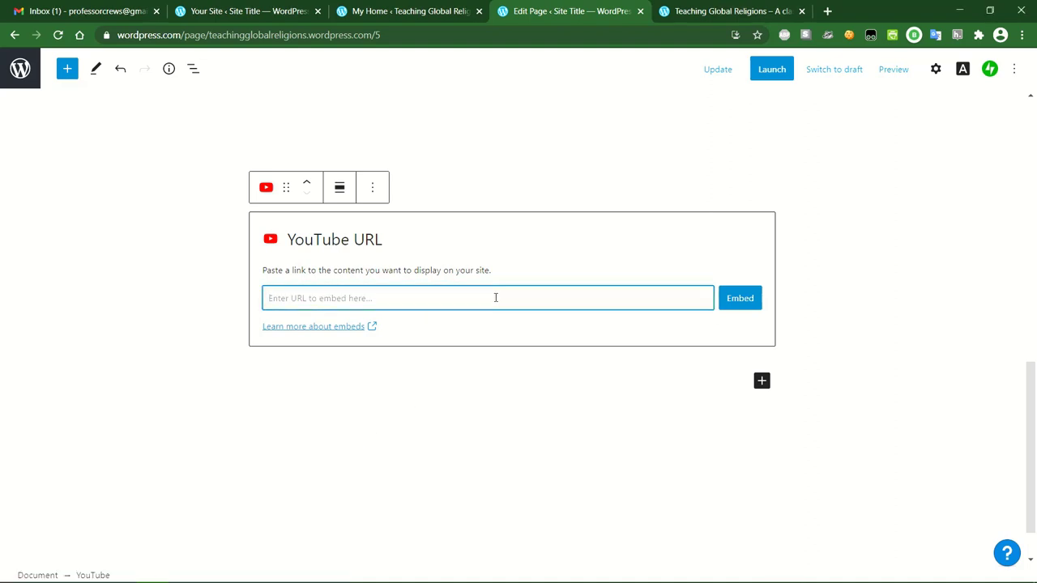
pyautogui.write('https://www.youtube.com/watch?v=TUQZrVkWWzU')
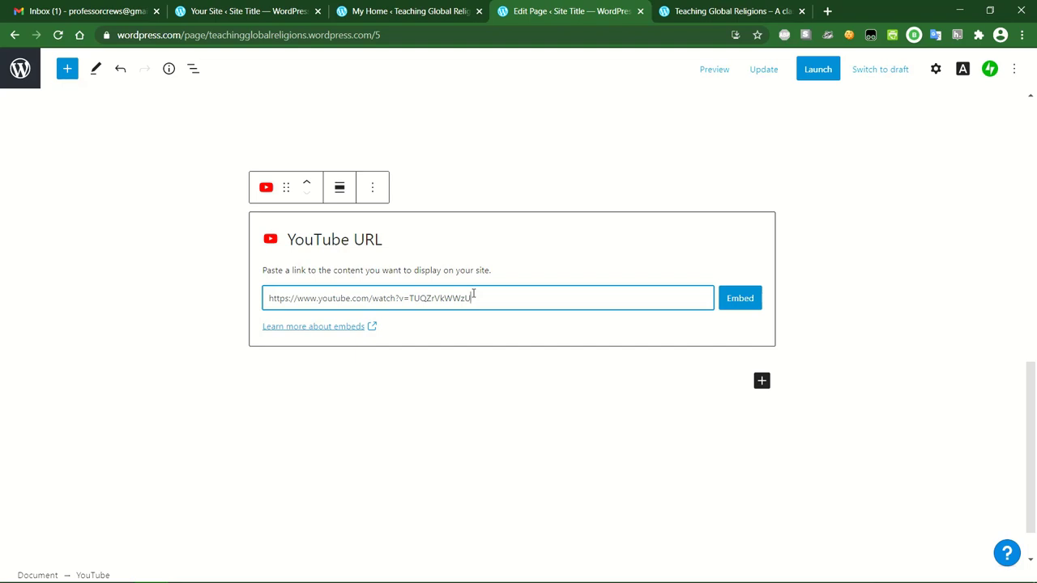
pyautogui.click(740, 299)
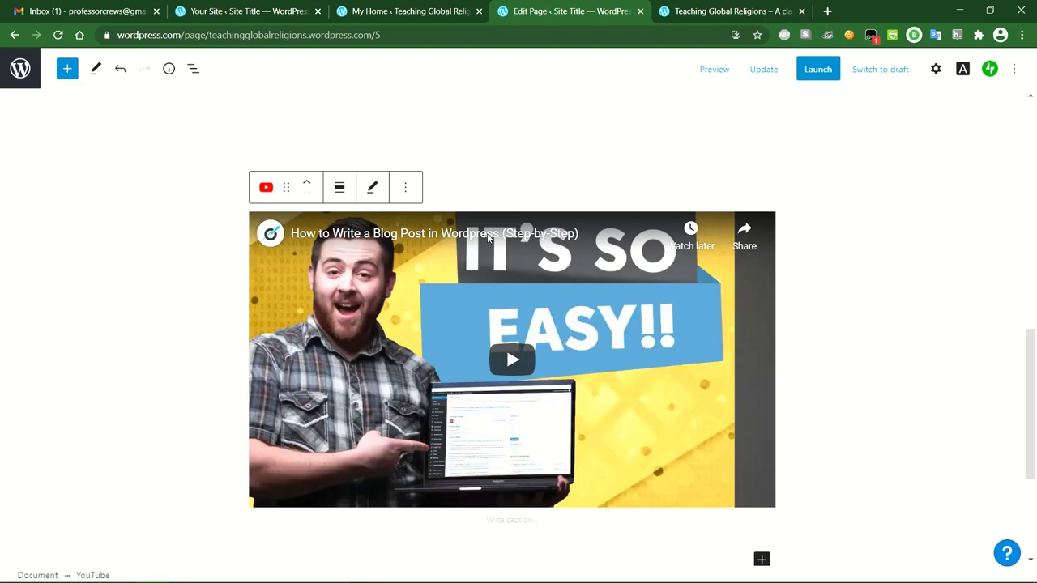
# Move the YouTube embed above Latest from the Blog, directly under the Class Syllabus download.
pyautogui.scroll(3, 810, 247)
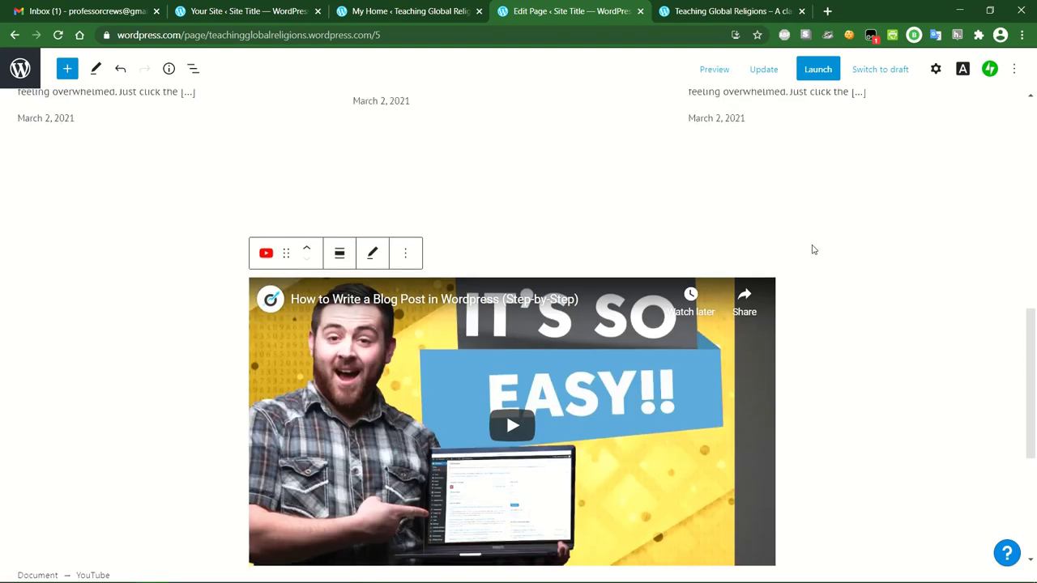
pyautogui.scroll(2, 754, 292)
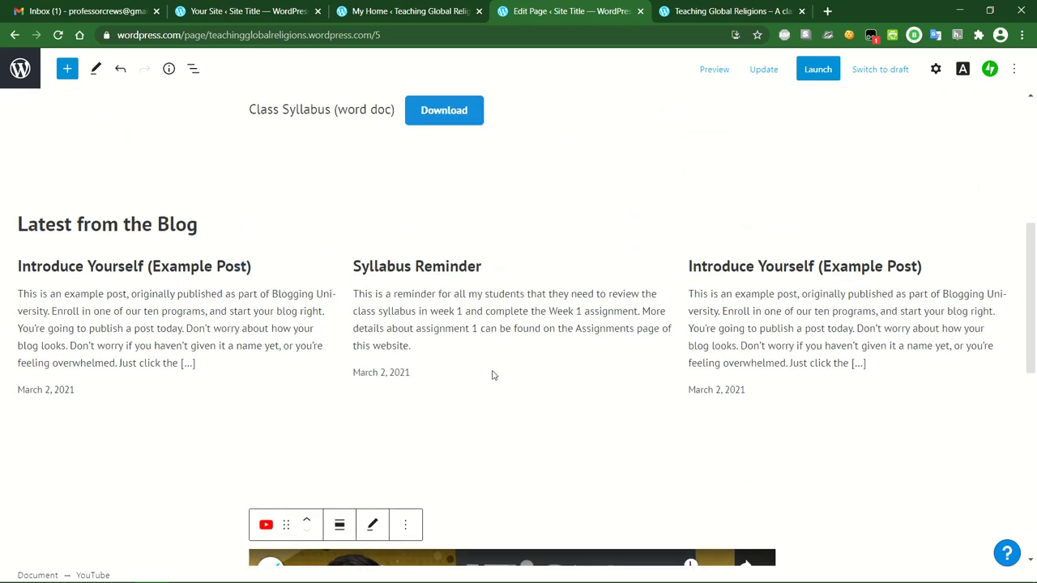
pyautogui.click(306, 521)
pyautogui.scroll(-3, 528, 481)
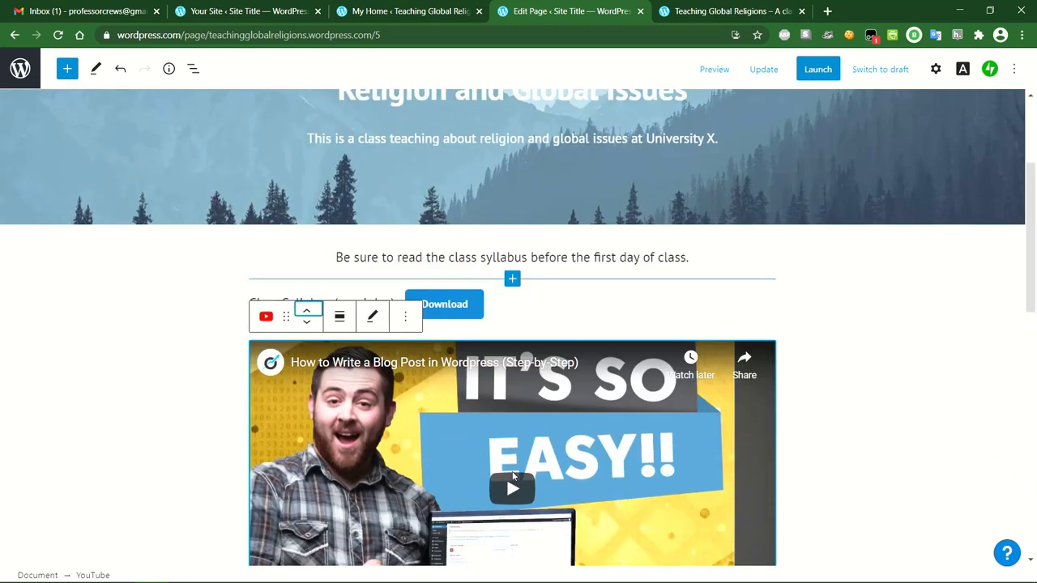
pyautogui.click(806, 347)
pyautogui.scroll(-1, 806, 346)
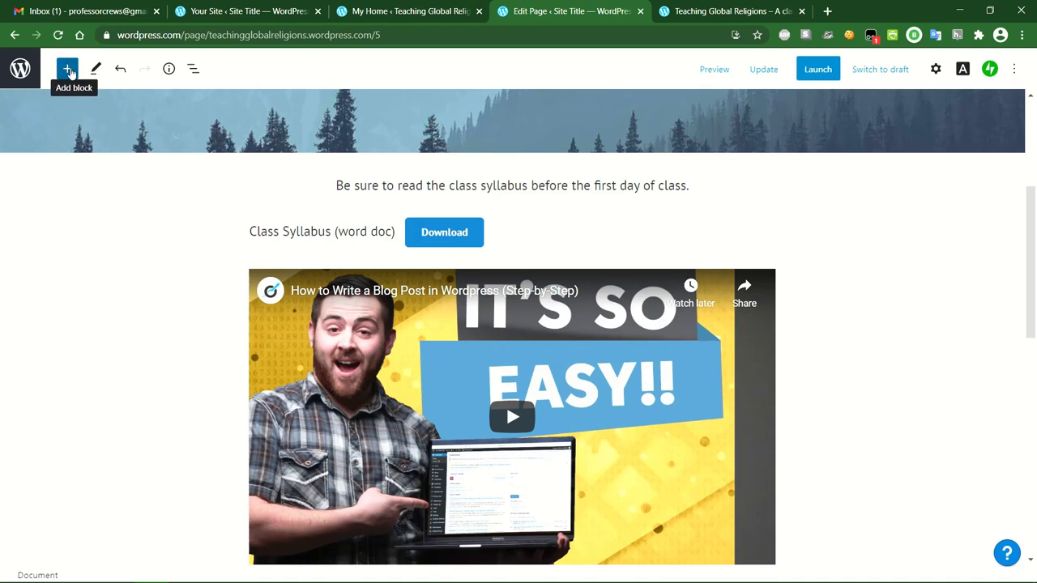
# Insert a Spacer block from the block inserter.
pyautogui.click(69, 70)
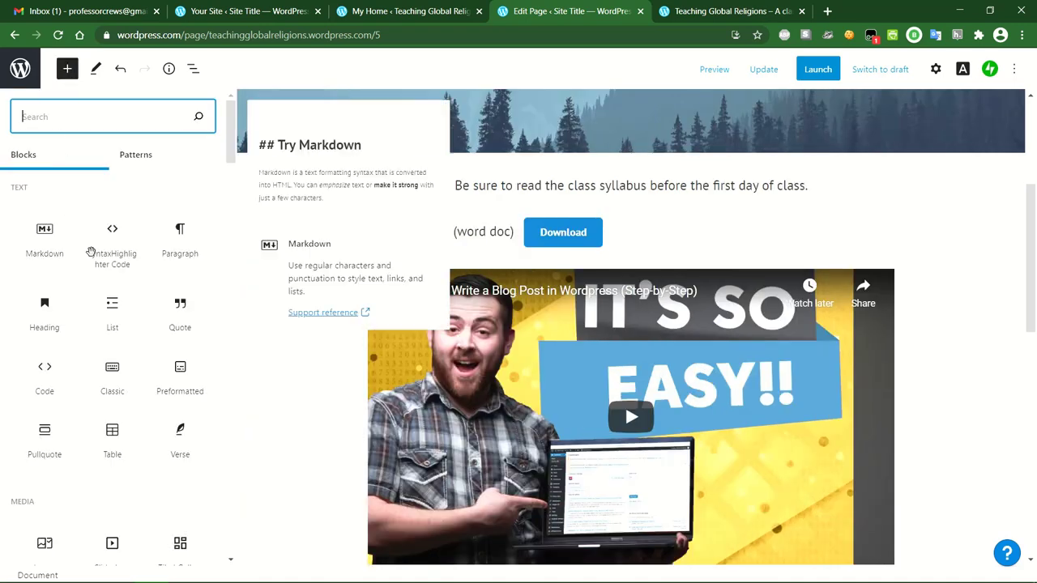
pyautogui.scroll(-4, 73, 247)
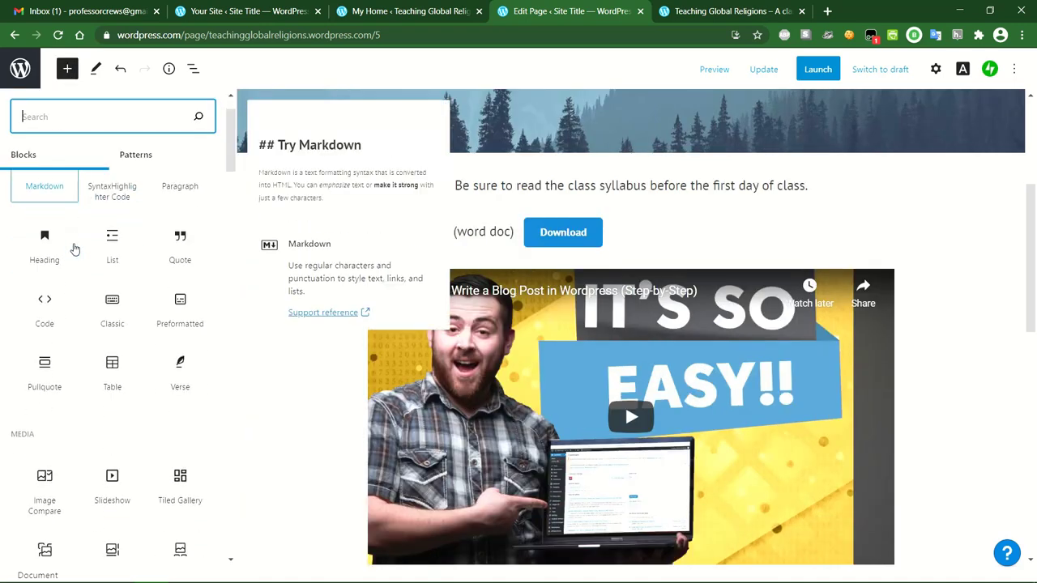
pyautogui.scroll(-5, 75, 268)
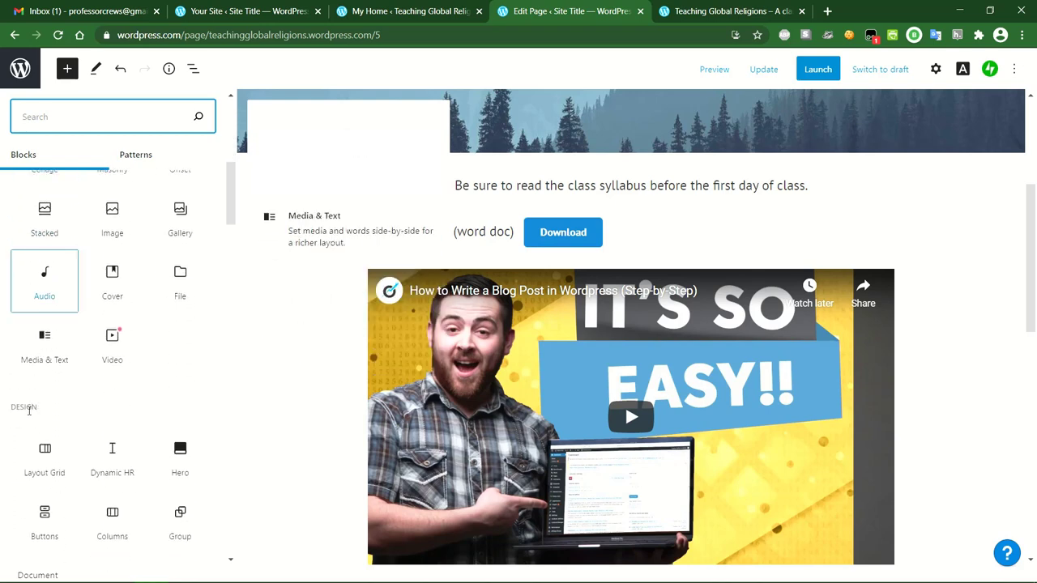
pyautogui.scroll(-5, 26, 409)
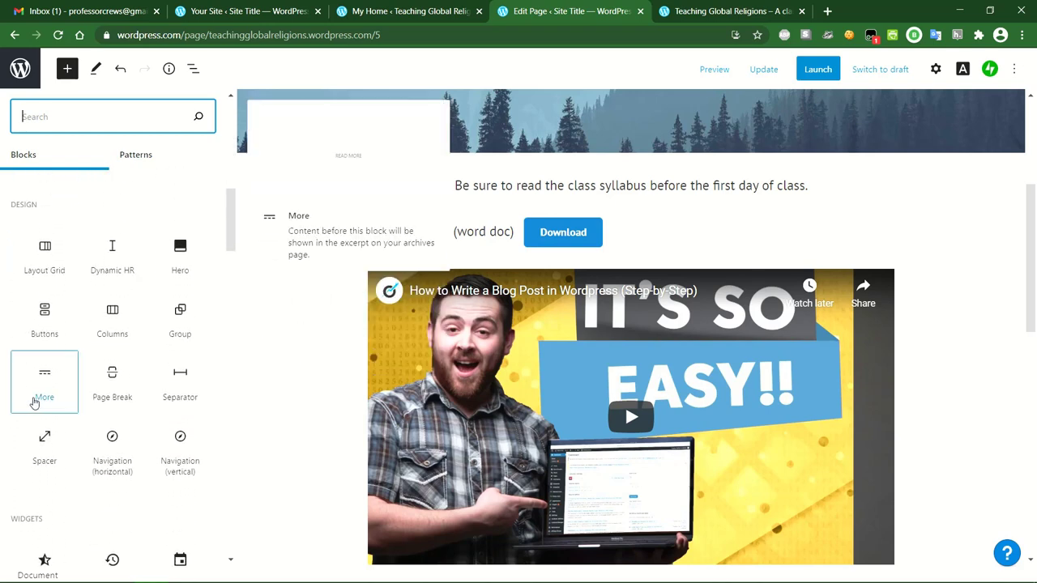
pyautogui.click(46, 443)
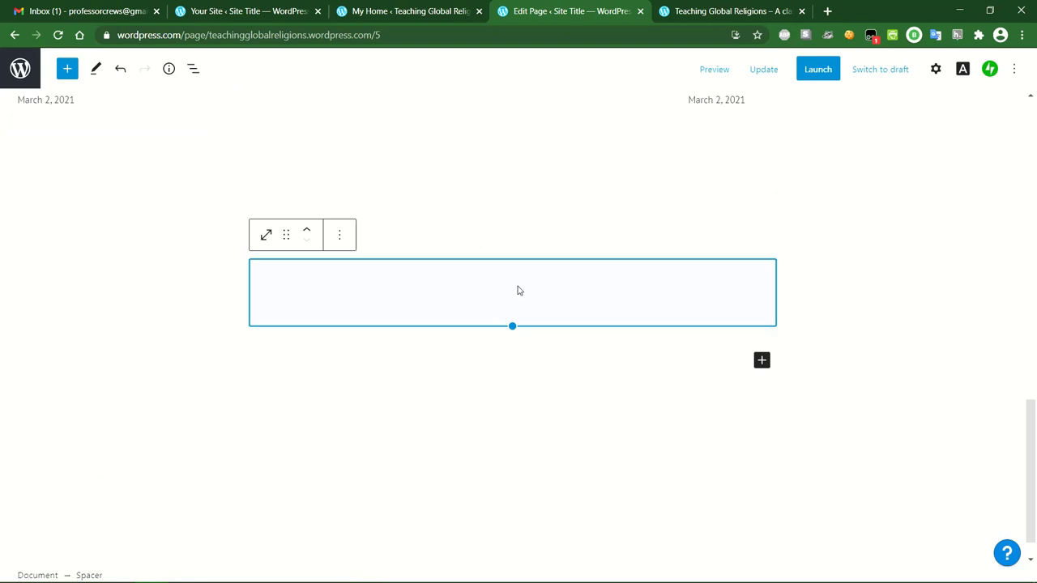
pyautogui.click(597, 358)
pyautogui.scroll(3, 597, 357)
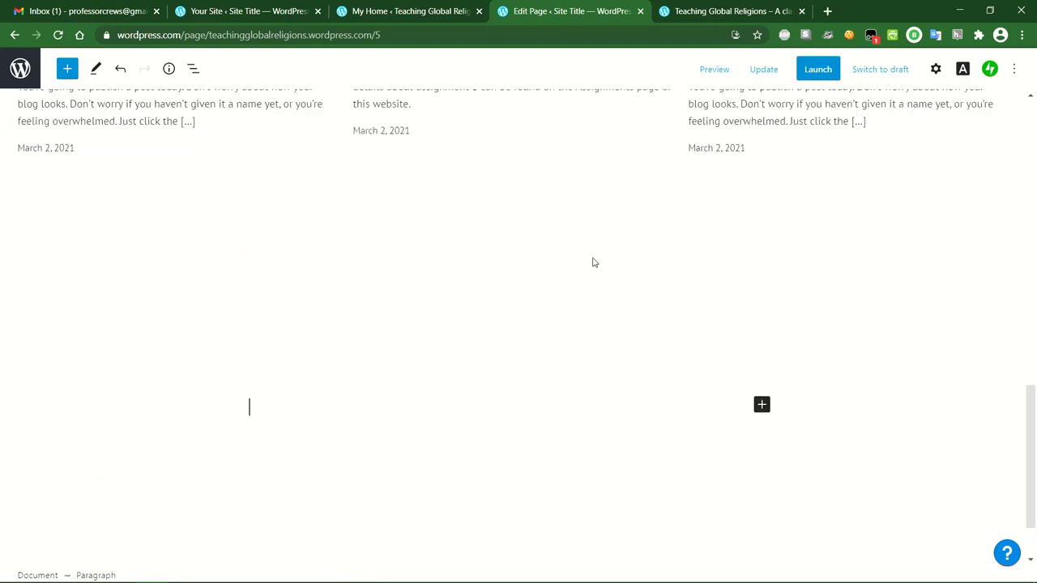
pyautogui.scroll(-1, 592, 262)
pyautogui.scroll(-1, 592, 262)
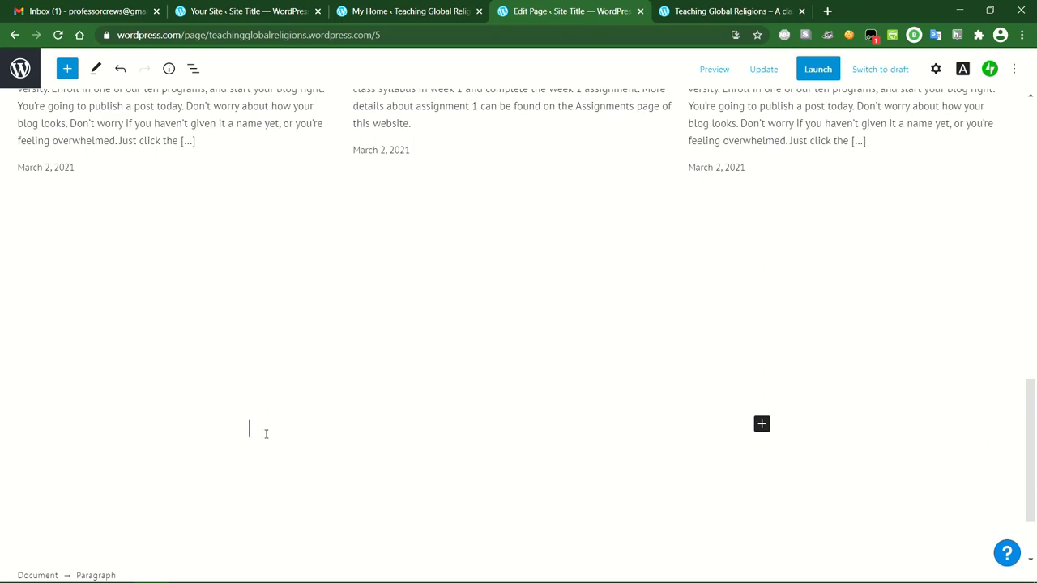
# Move the spacer up beneath the Download button and shrink it to 46 px.
pyautogui.click(274, 364)
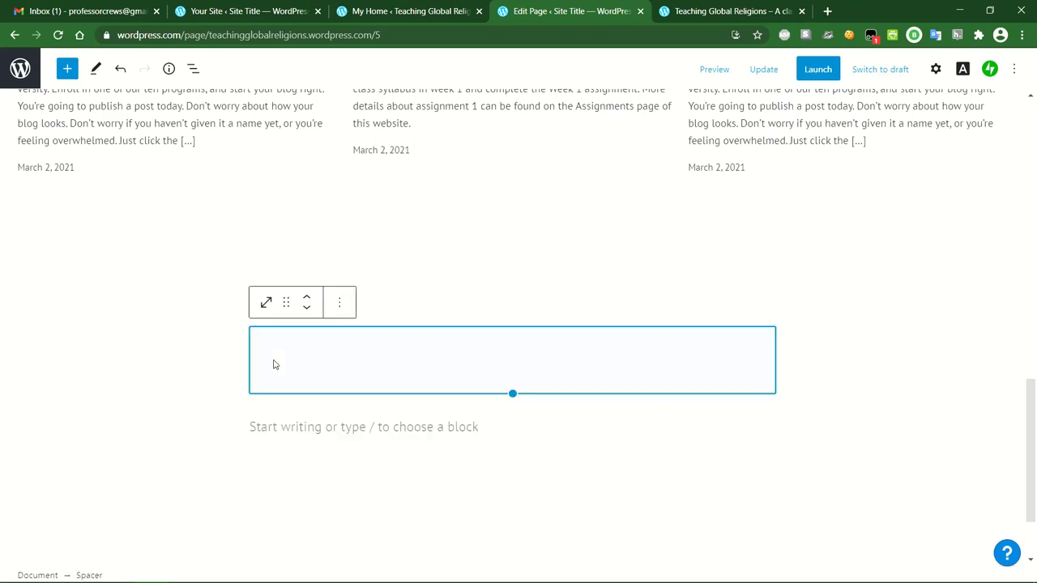
pyautogui.click(306, 297)
pyautogui.click(306, 298)
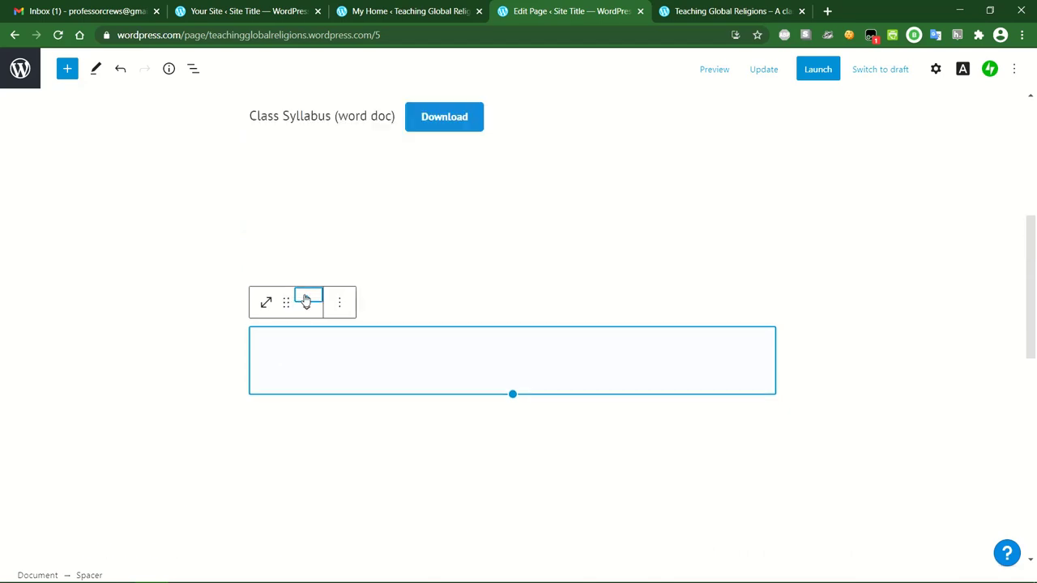
pyautogui.click(194, 364)
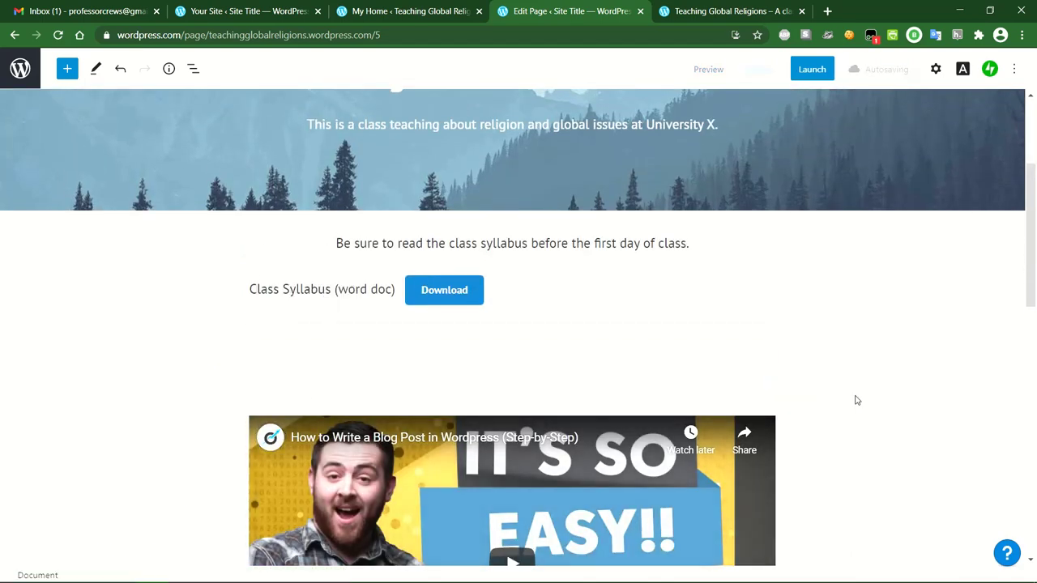
pyautogui.click(560, 363)
pyautogui.moveTo(512, 394); pyautogui.dragTo(512, 356)
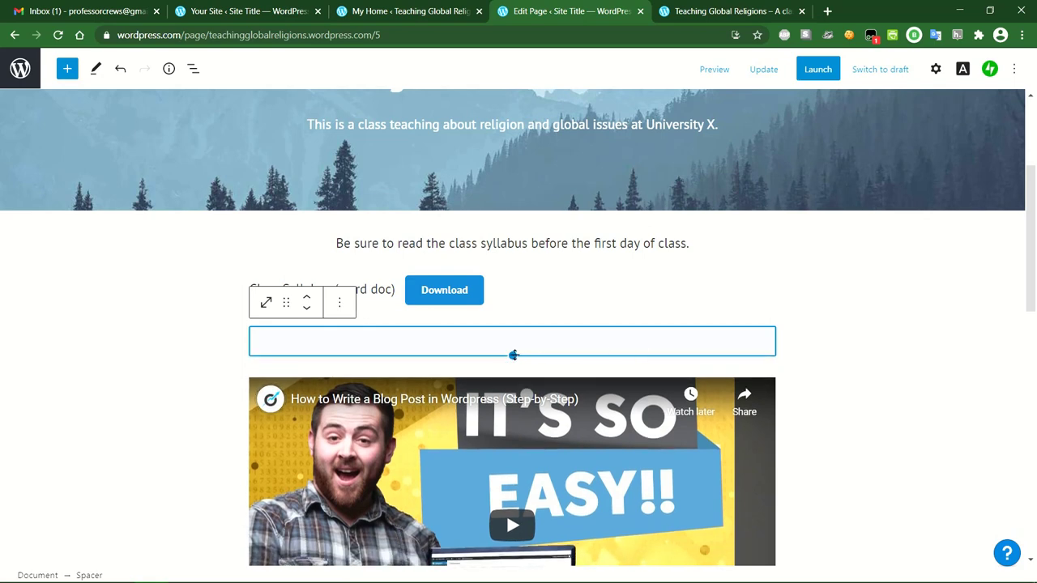
pyautogui.click(839, 356)
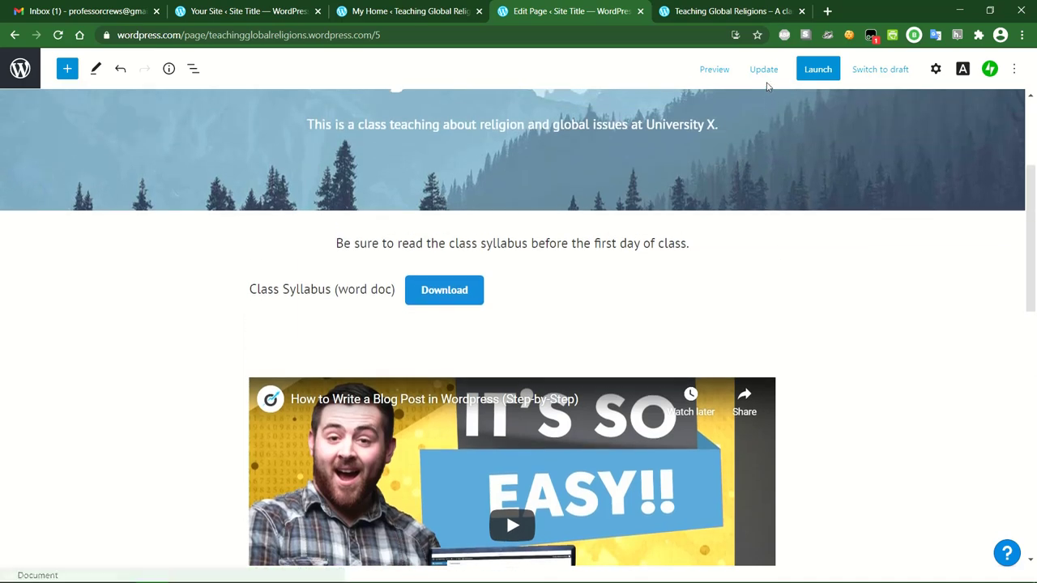
# Update the Home page to store the spacer and video, then select the spacer.
pyautogui.click(764, 71)
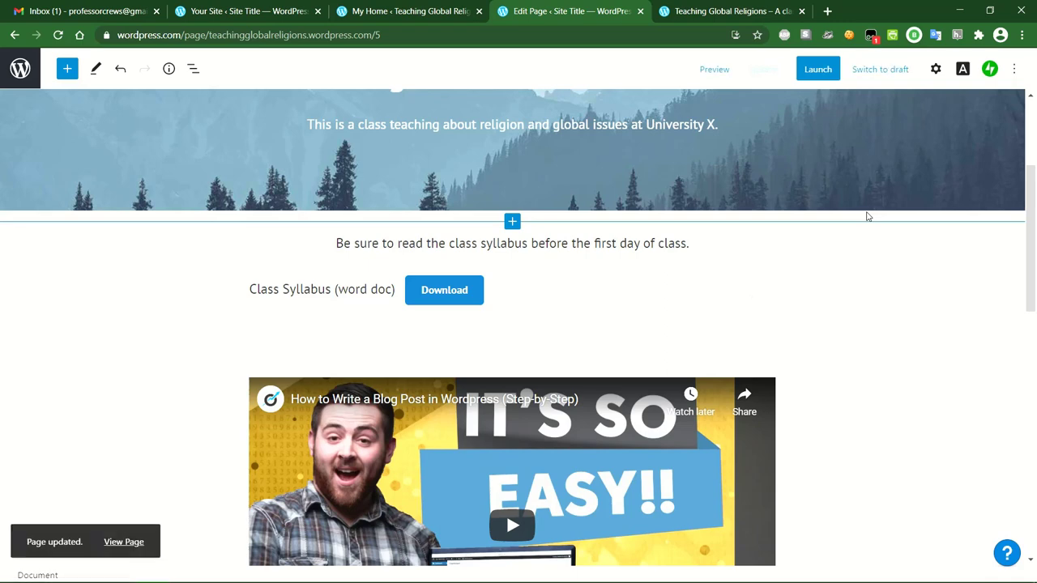
pyautogui.scroll(-1, 648, 324)
pyautogui.click(588, 289)
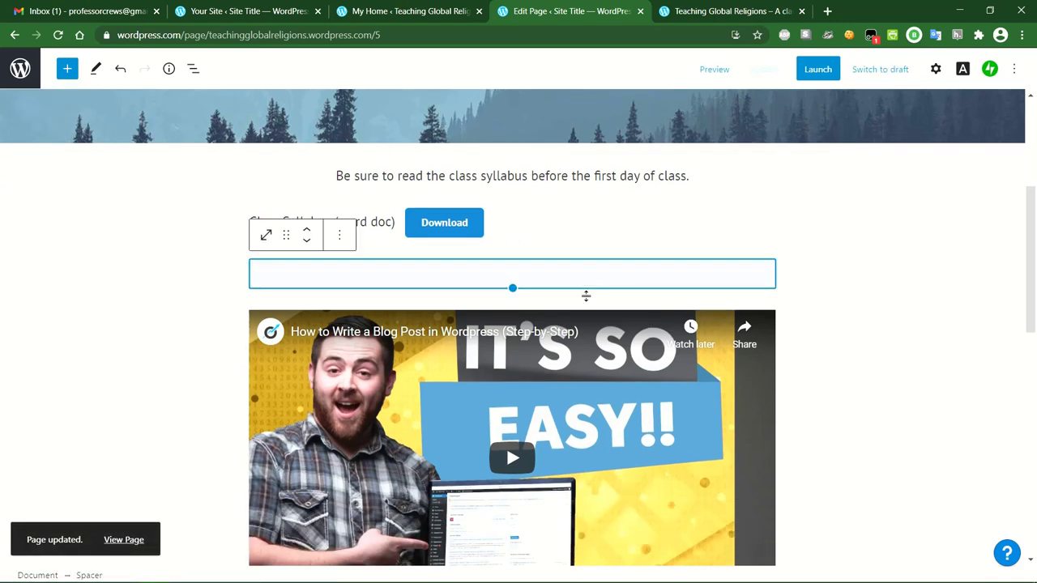
# Insert a centred paragraph above the video, 'Plesase watch this short video on how to create your first class post on Wordpress.', and update the page.
pyautogui.click(512, 300)
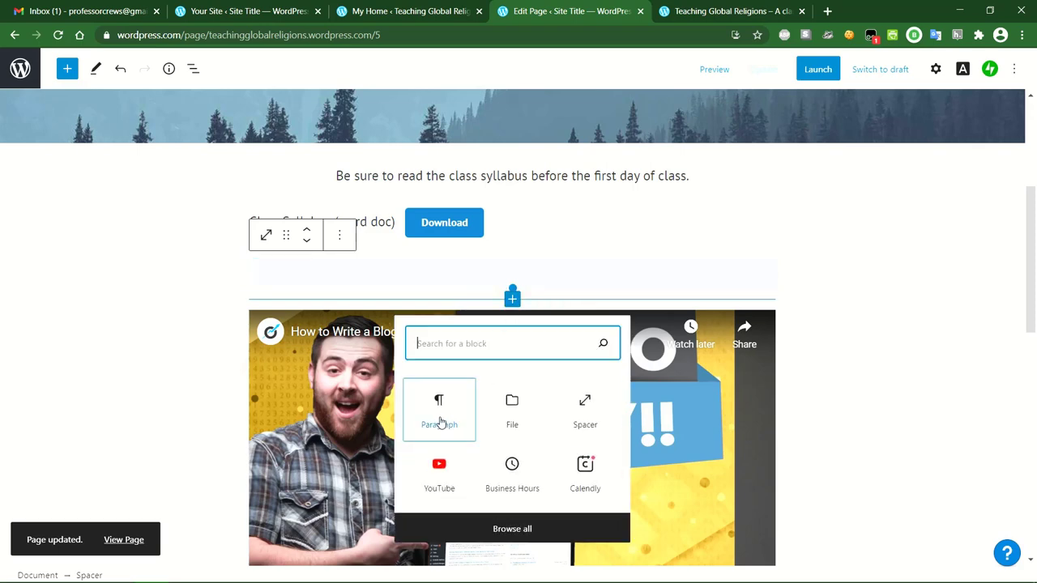
pyautogui.click(439, 415)
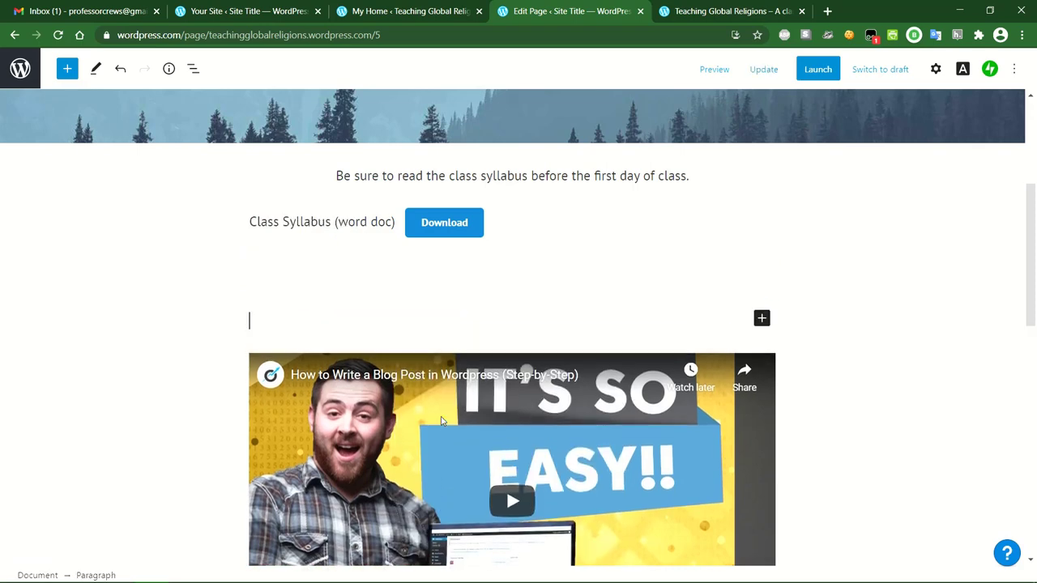
pyautogui.write('Ples')
pyautogui.write('ase watch this ')
pyautogui.write('short video on')
pyautogui.write(' how to create')
pyautogui.write(' your first class')
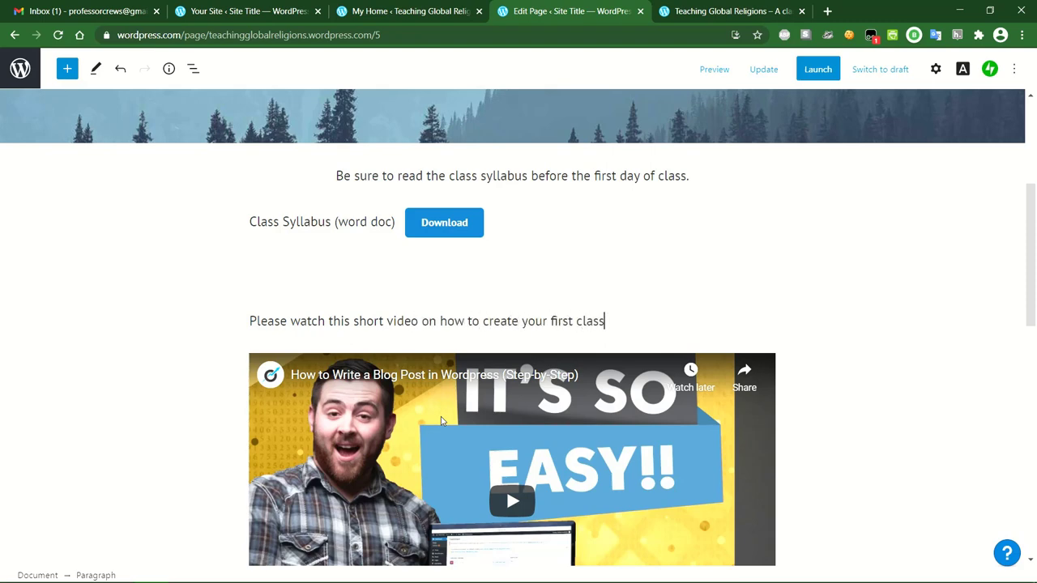
pyautogui.write(' post on Wordpress')
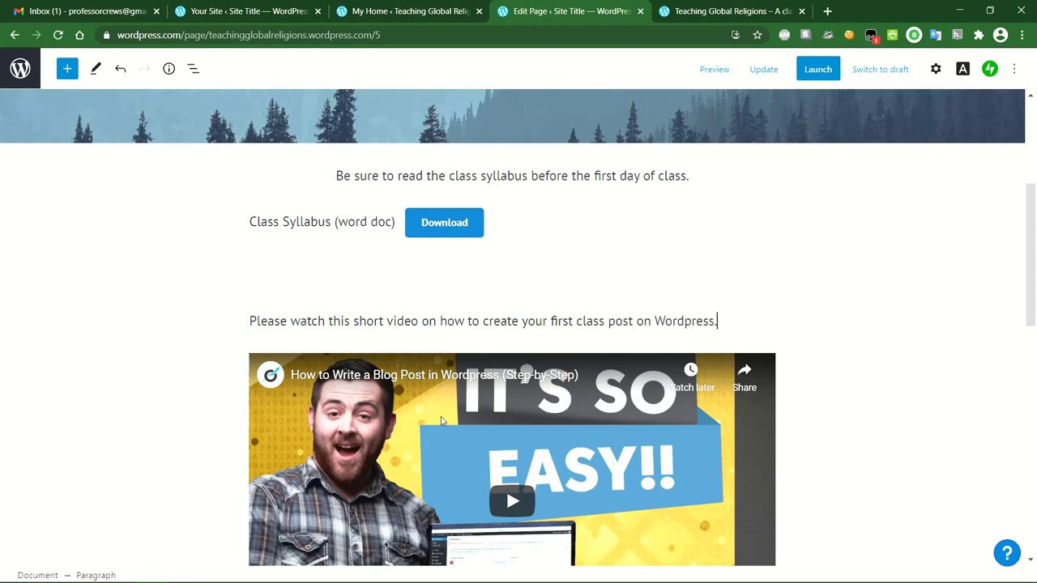
pyautogui.write('.')
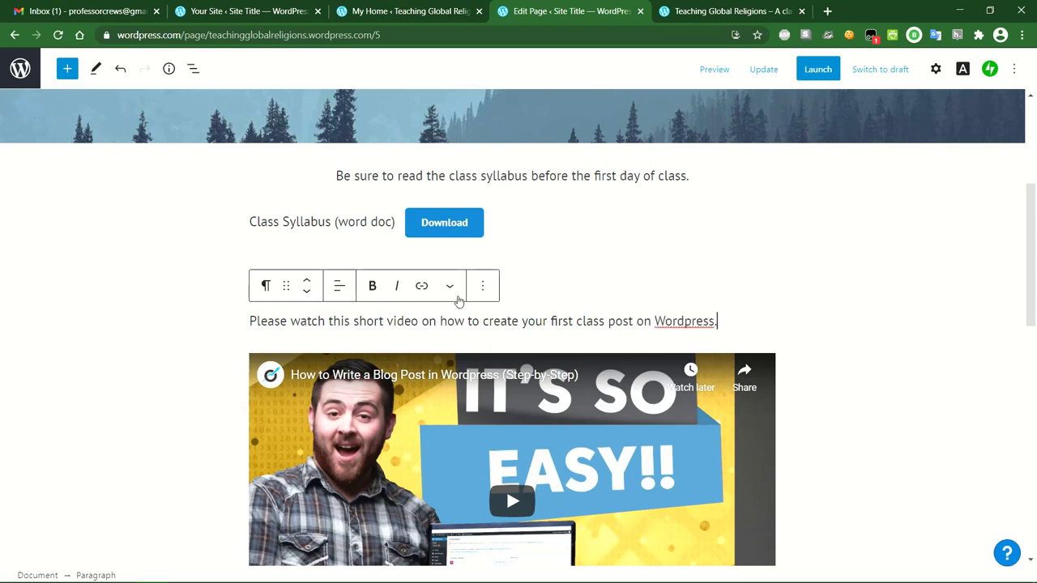
pyautogui.click(339, 288)
pyautogui.click(363, 357)
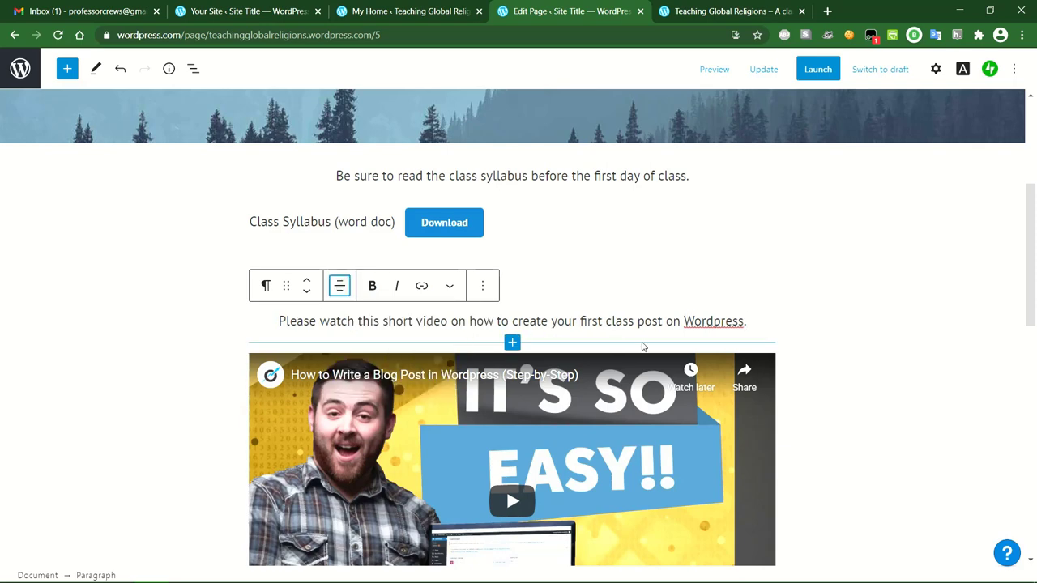
pyautogui.click(755, 320)
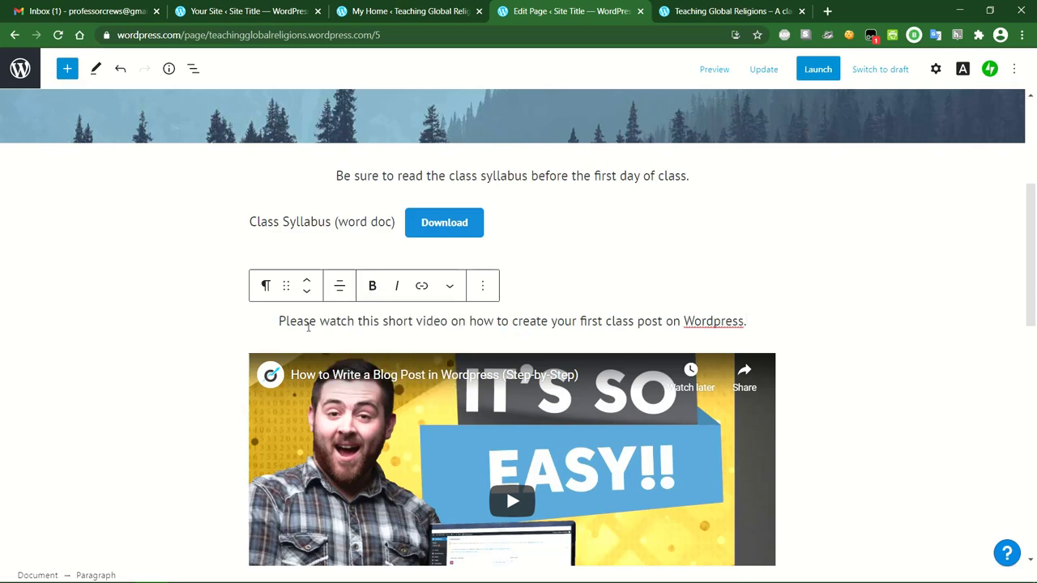
pyautogui.click(869, 363)
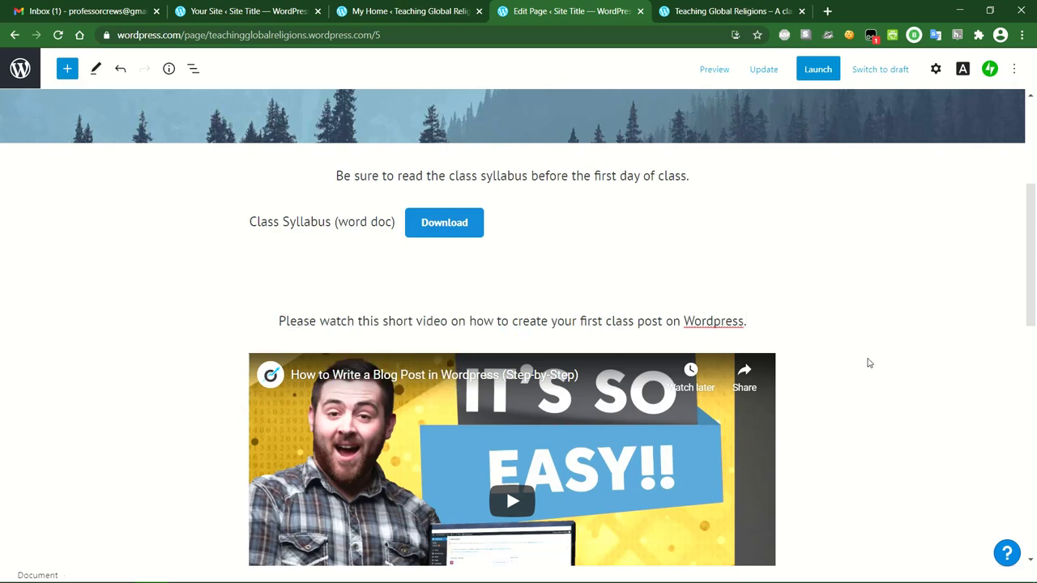
pyautogui.click(763, 69)
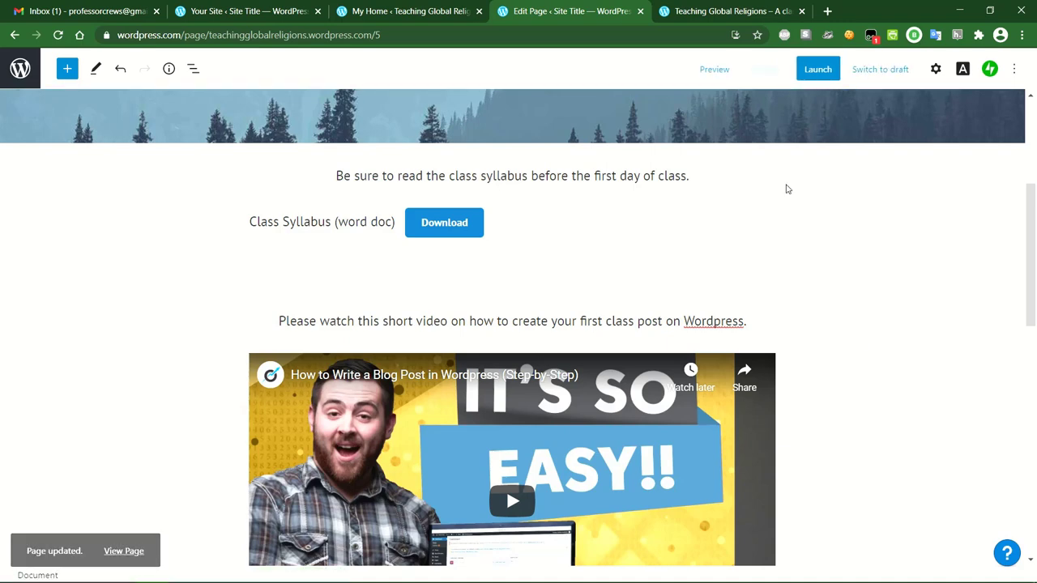
pyautogui.click(713, 71)
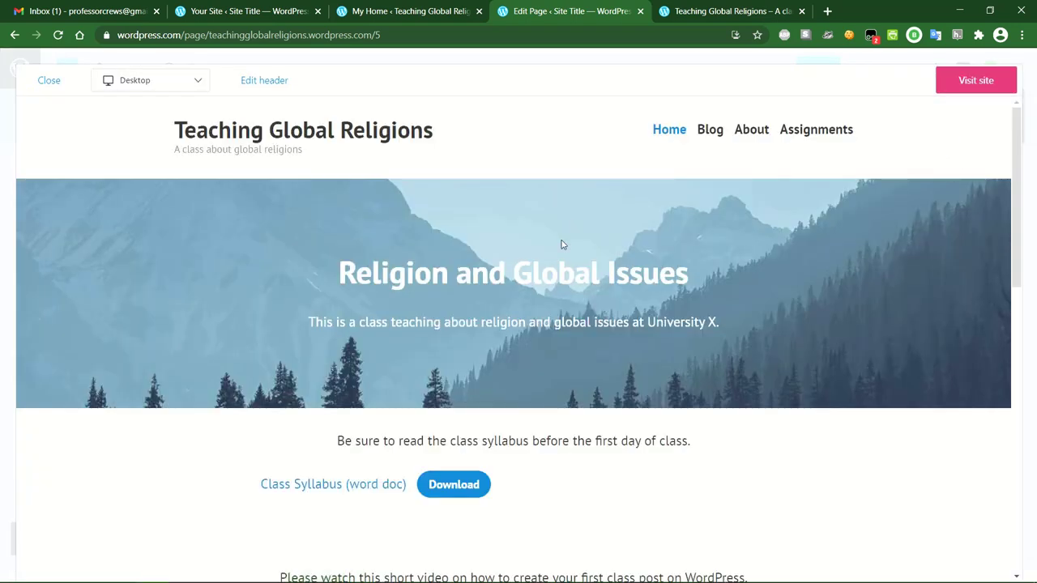
pyautogui.scroll(-2, 636, 320)
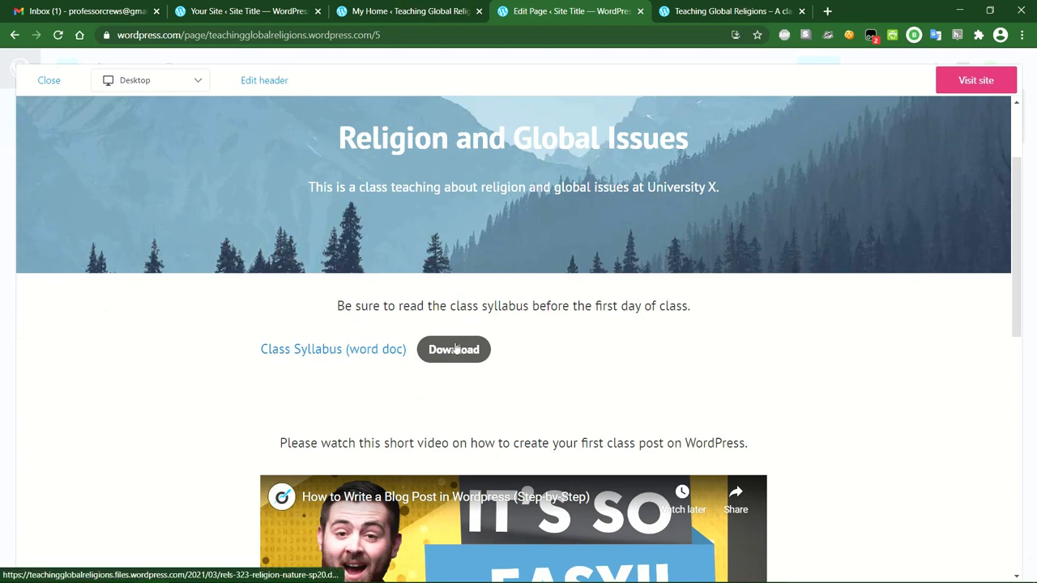
pyautogui.scroll(-2, 667, 310)
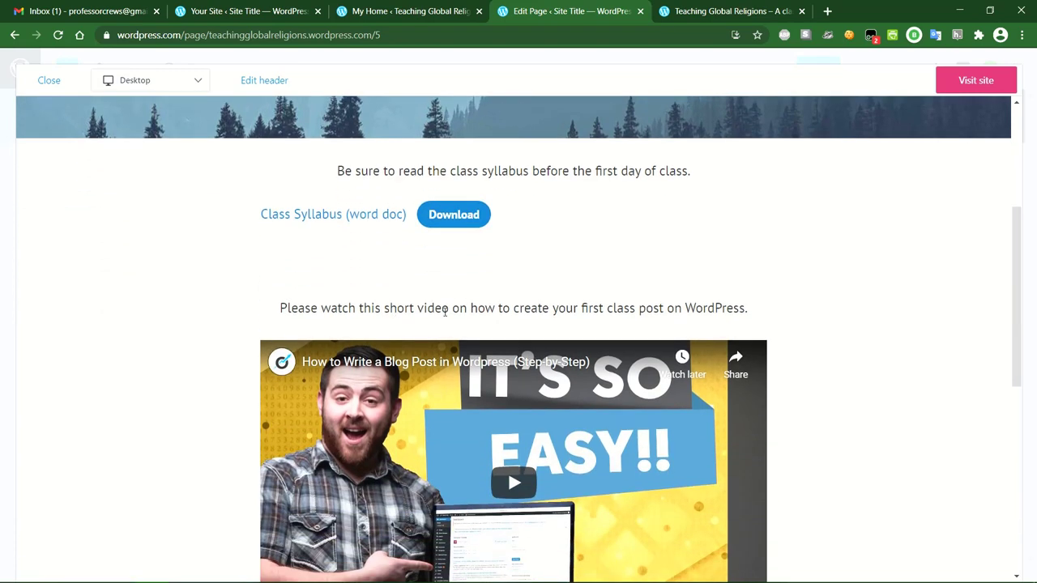
pyautogui.scroll(-2, 567, 373)
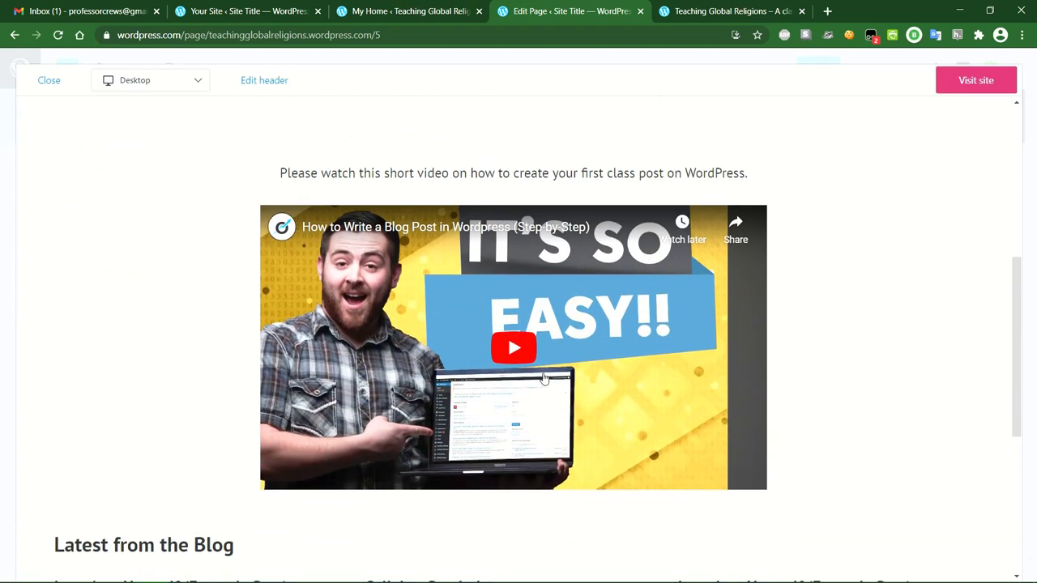
pyautogui.scroll(-1, 522, 349)
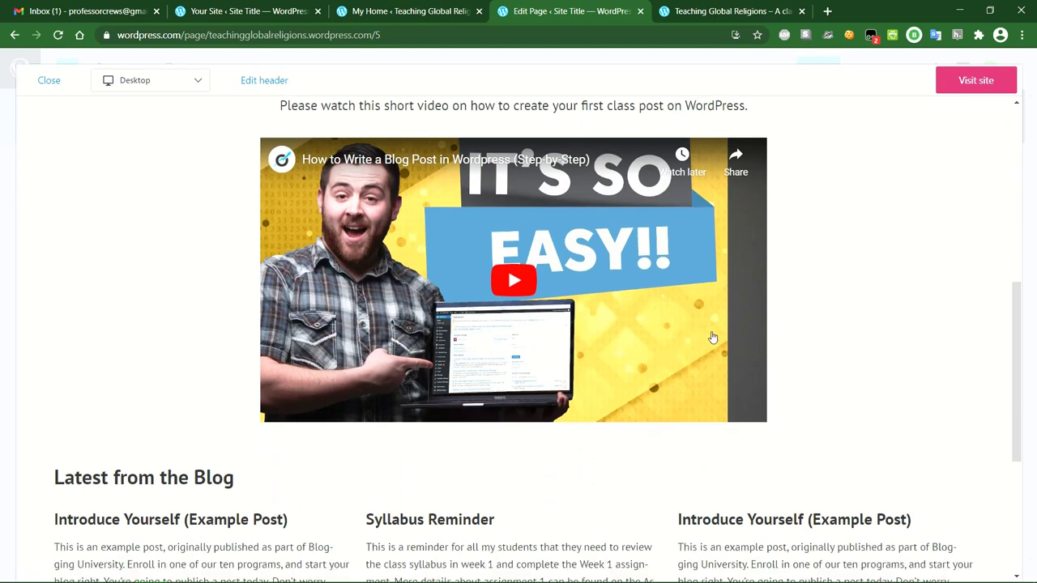
pyautogui.scroll(-2, 518, 363)
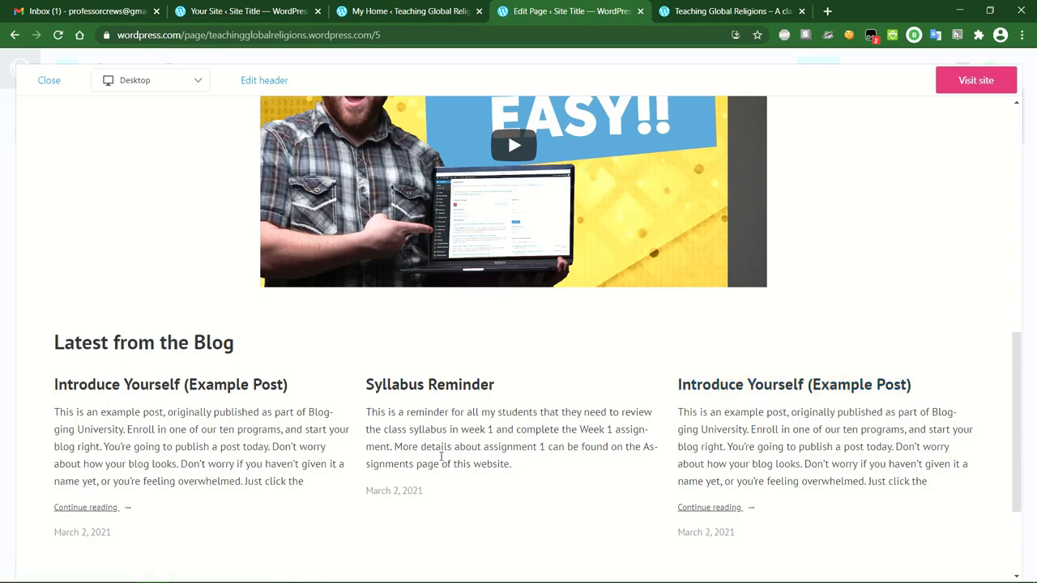
pyautogui.scroll(4, 467, 394)
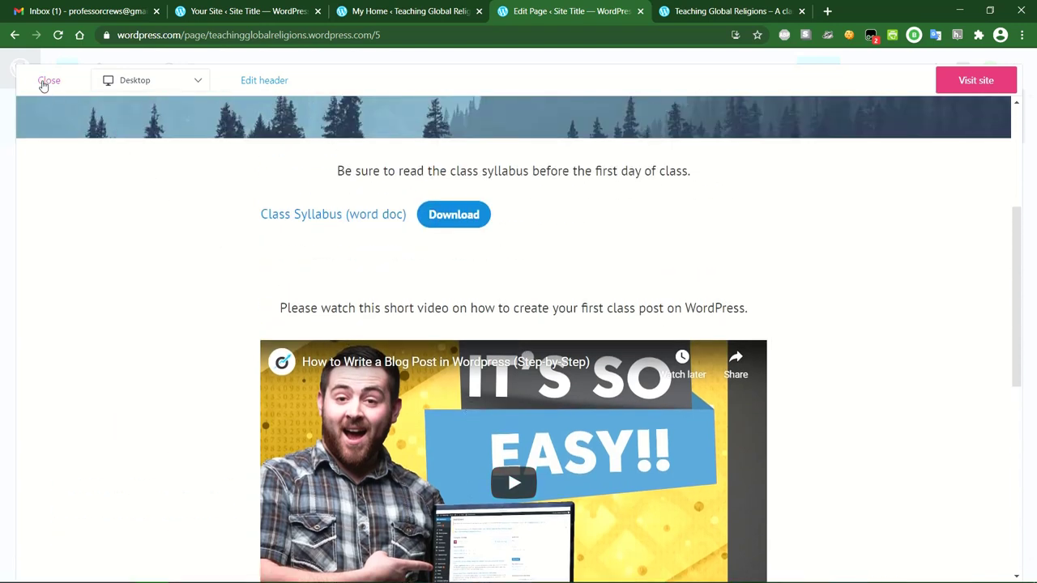
pyautogui.click(47, 81)
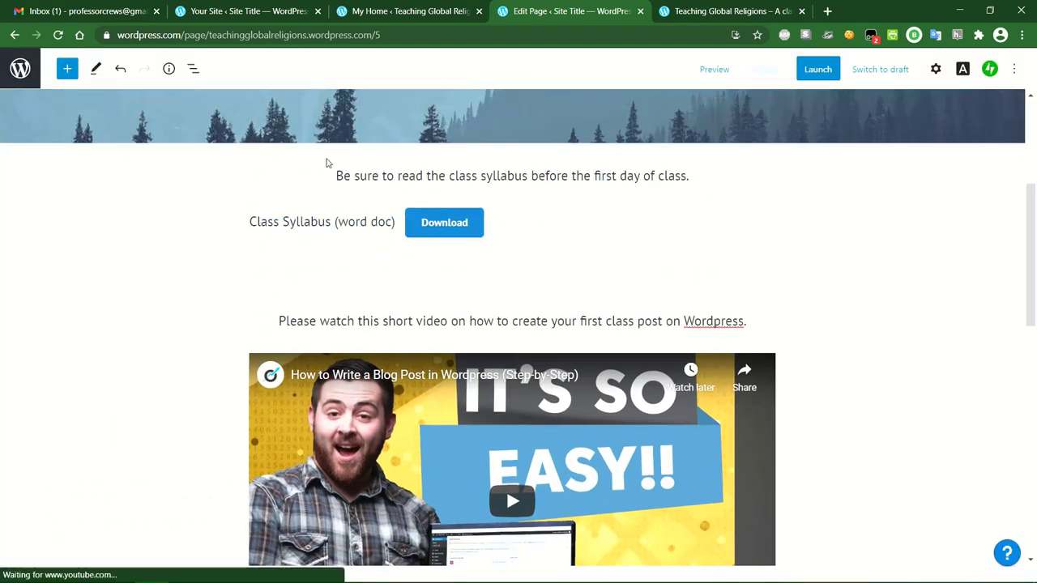
# Open the site's Pages list from the editor's WordPress-logo sidebar.
pyautogui.scroll(3, 592, 209)
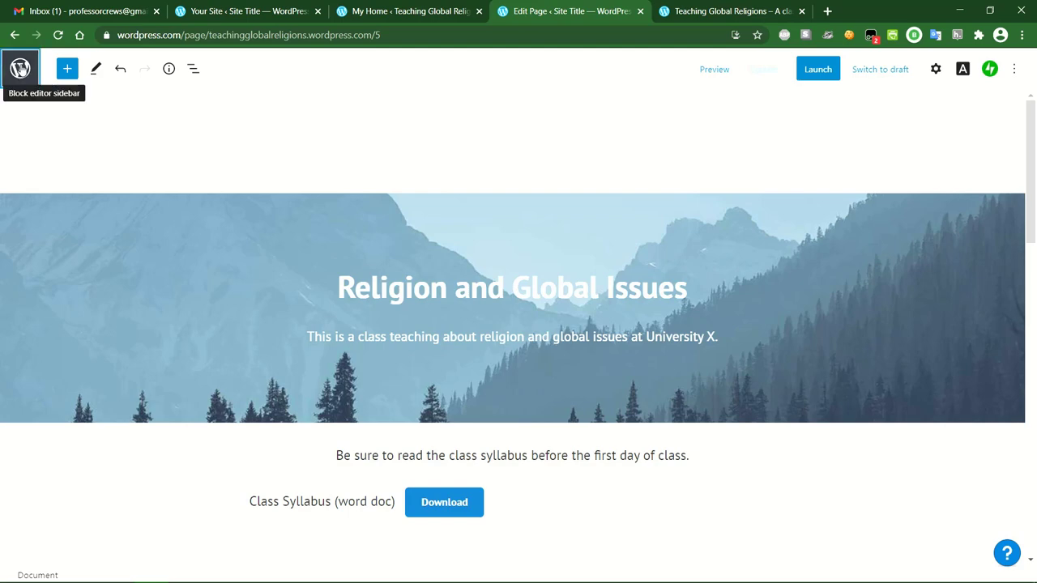
pyautogui.click(20, 69)
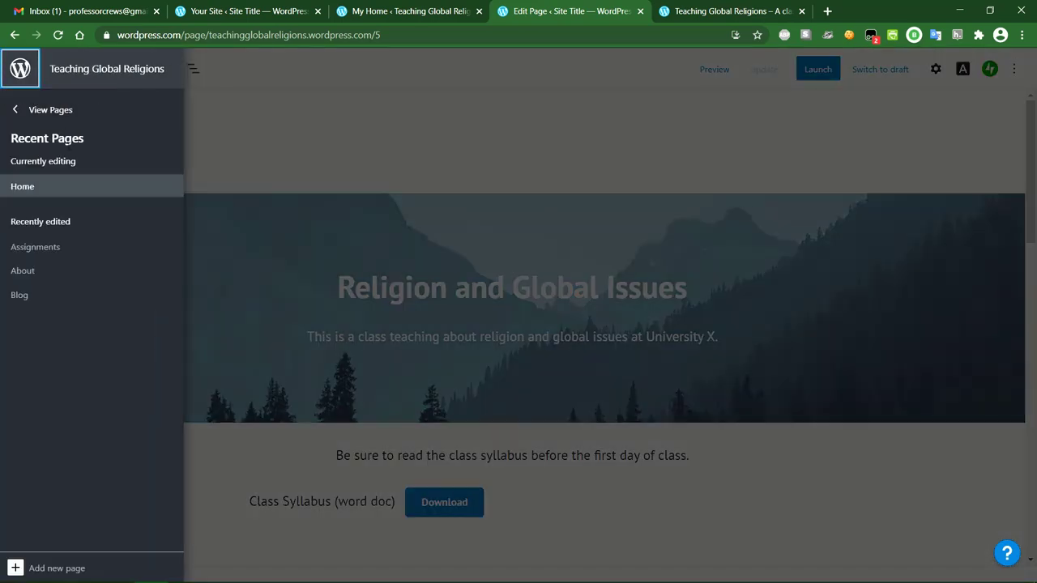
pyautogui.click(42, 109)
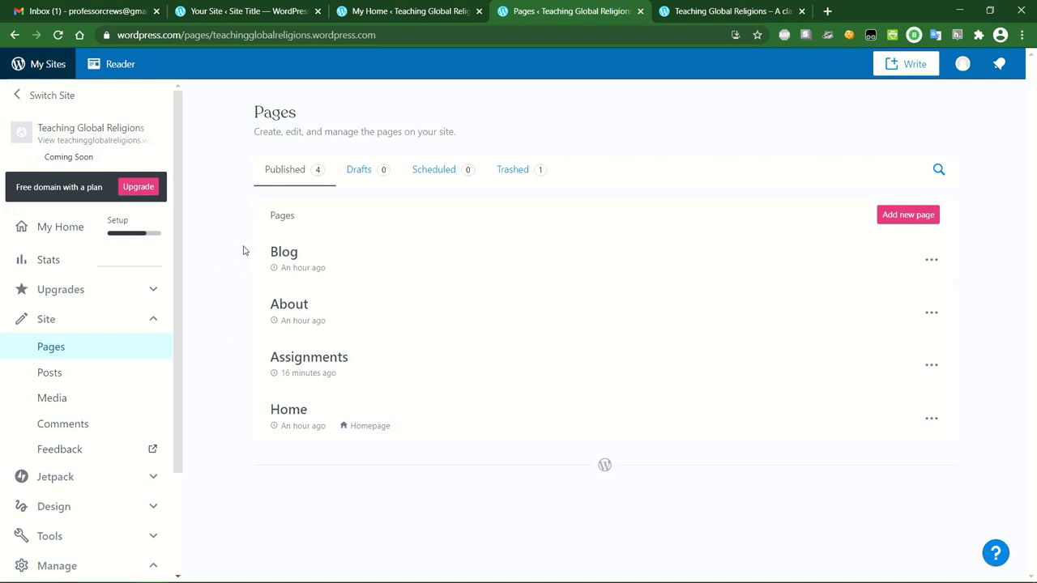
pyautogui.scroll(-2, 102, 473)
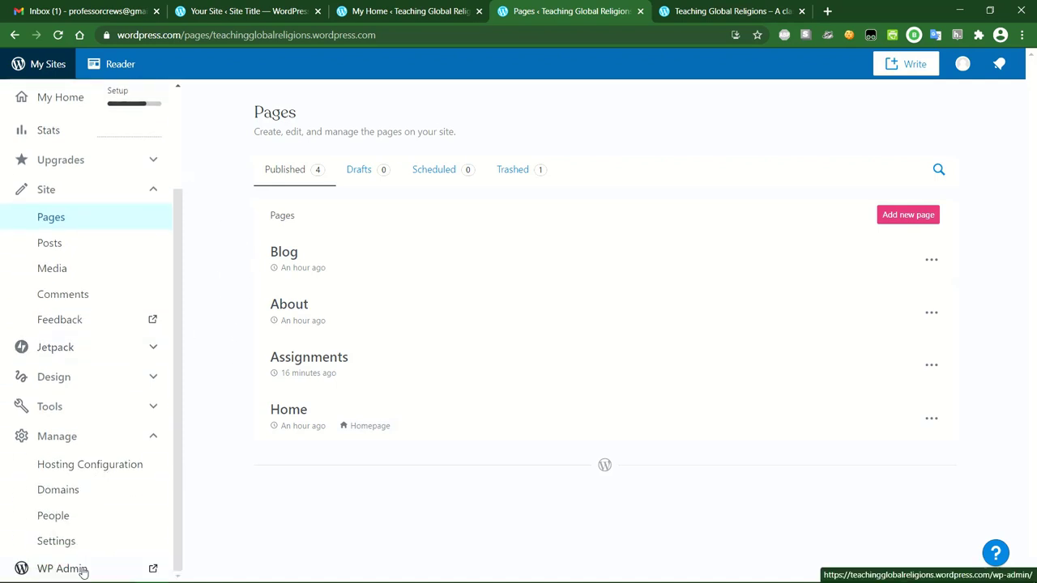
# Open WP Admin in a new tab and load the live home page without the preview query.
pyautogui.click(77, 570)
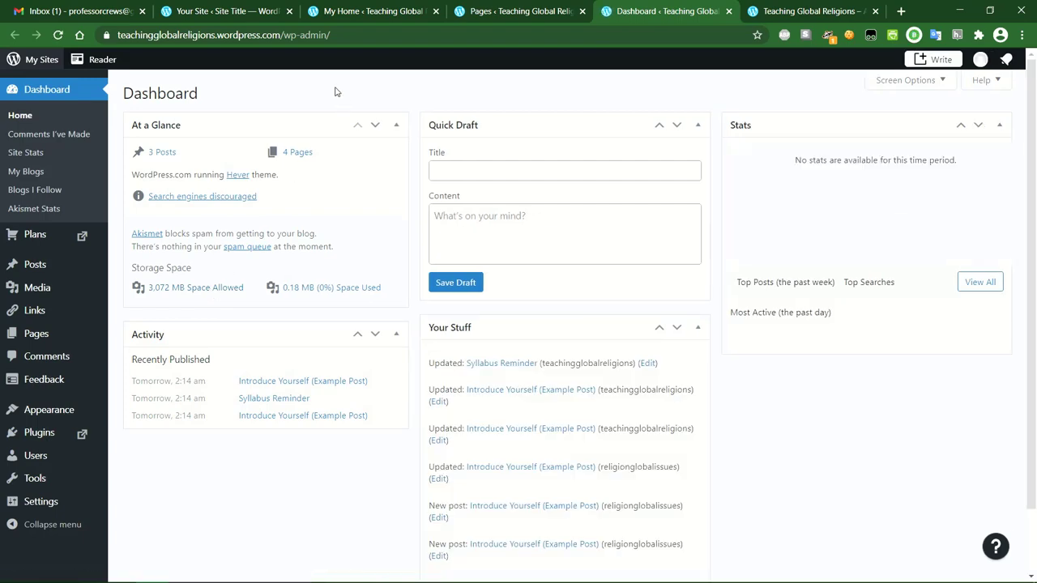
pyautogui.click(818, 11)
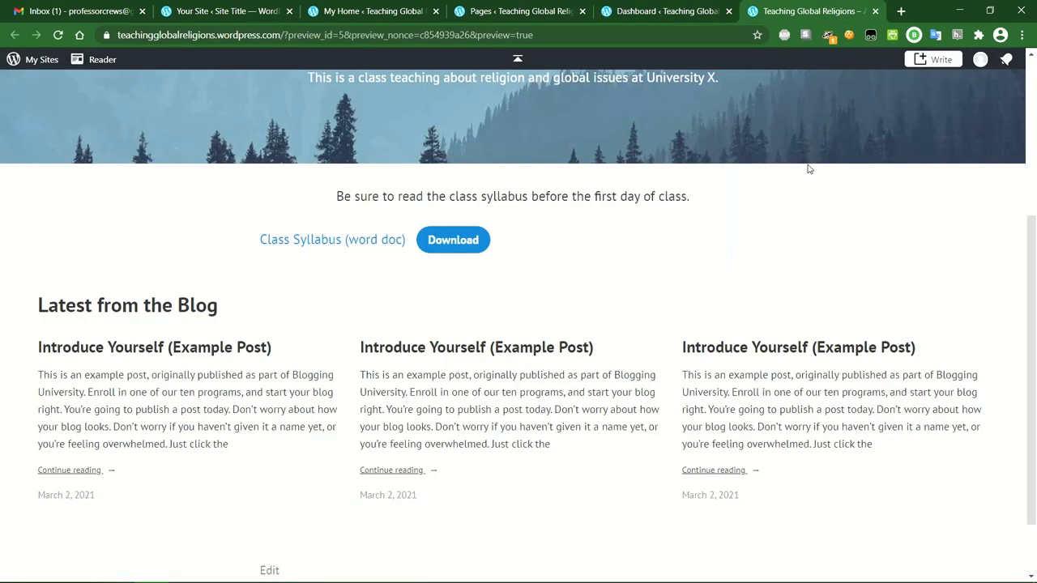
pyautogui.scroll(5, 817, 227)
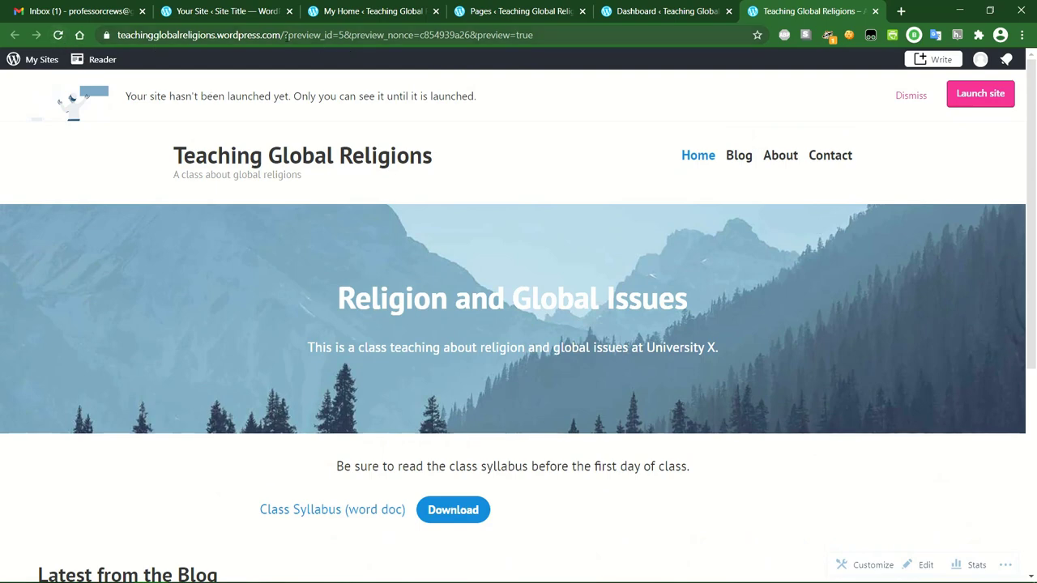
pyautogui.moveTo(285, 35); pyautogui.dragTo(567, 37)
pyautogui.press('BackSpace')
pyautogui.press('Return')
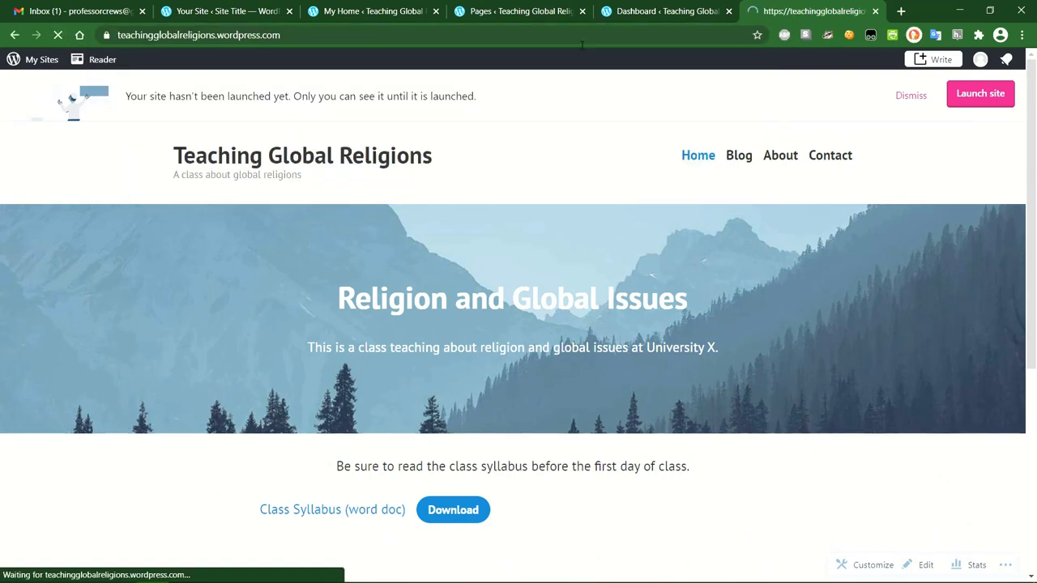
pyautogui.scroll(-3, 453, 243)
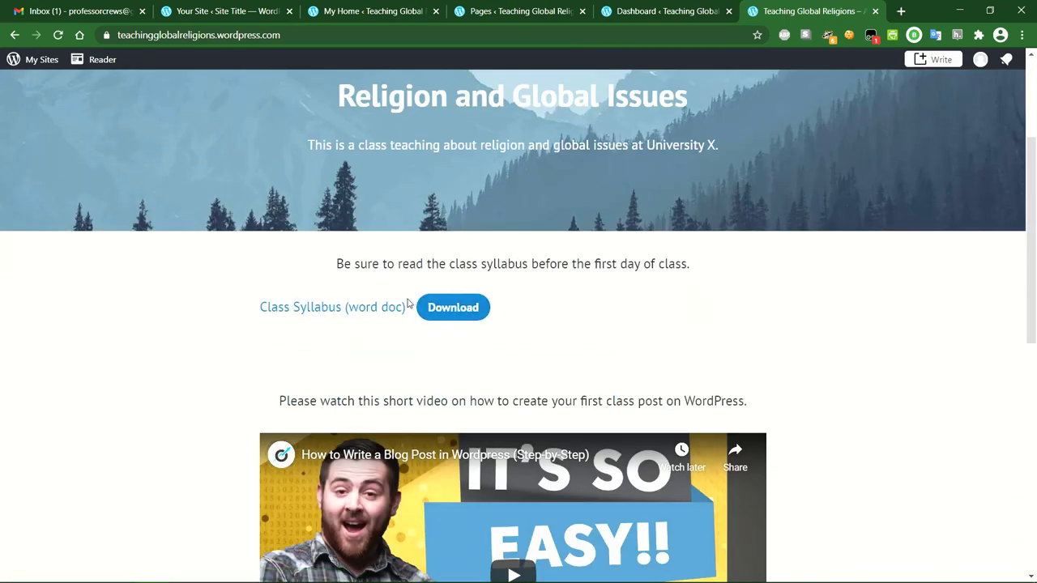
pyautogui.scroll(-6, 586, 317)
pyautogui.scroll(10, 523, 427)
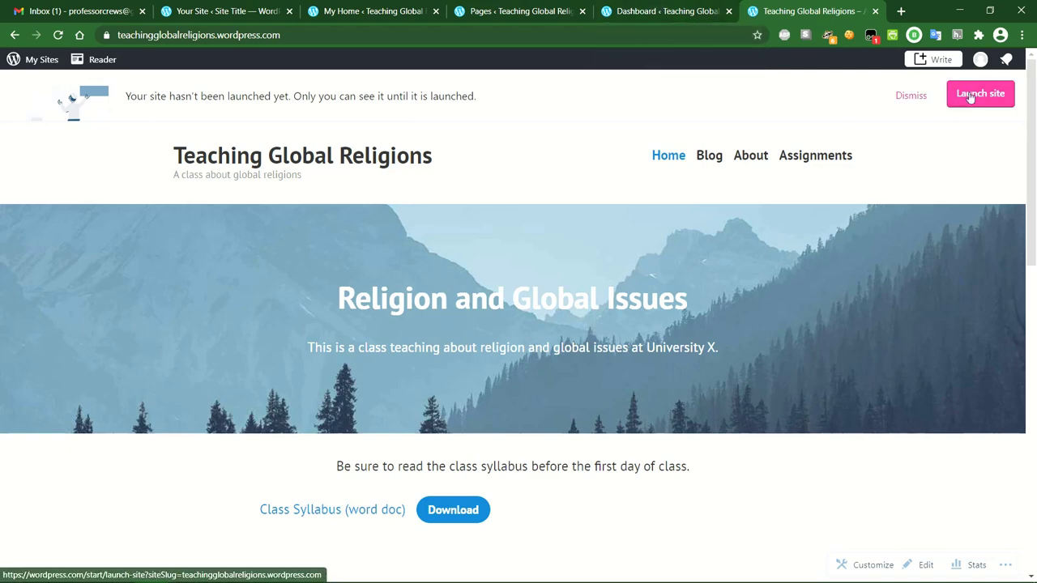
# Close the stale duplicate My Home tab, reload the site view, and return to the Dashboard.
pyautogui.click(652, 10)
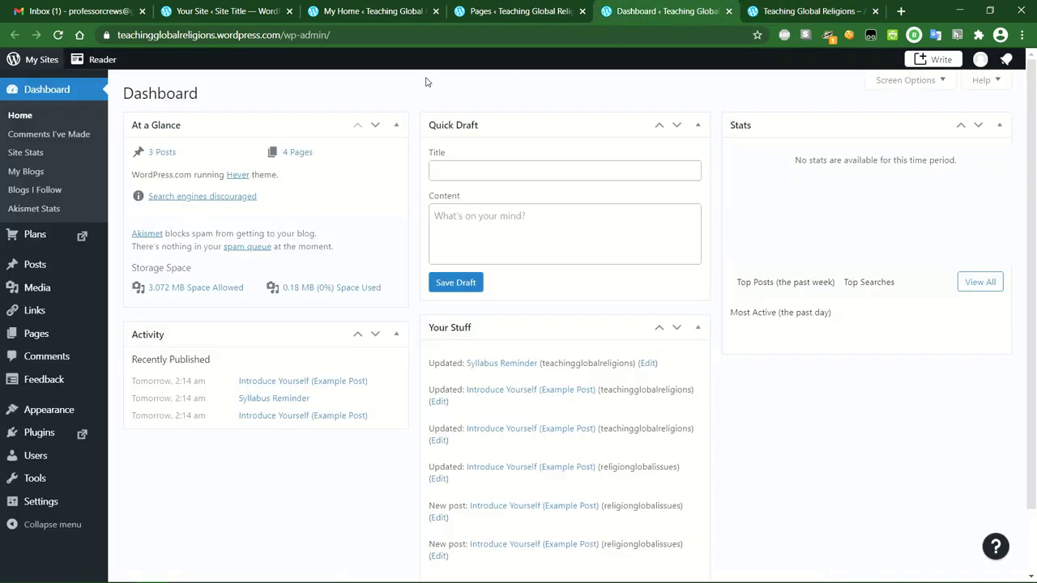
pyautogui.click(521, 10)
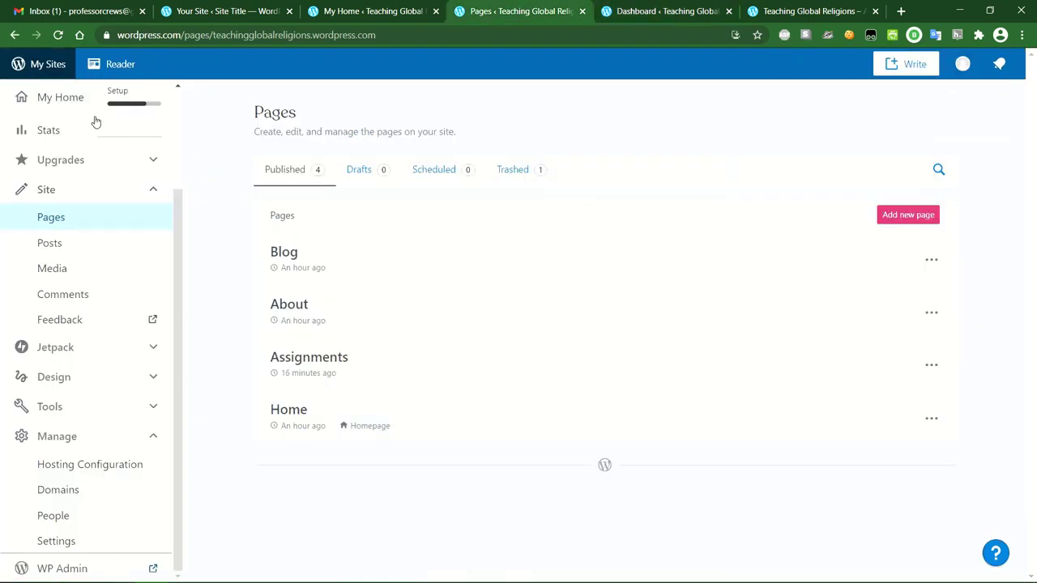
pyautogui.click(49, 94)
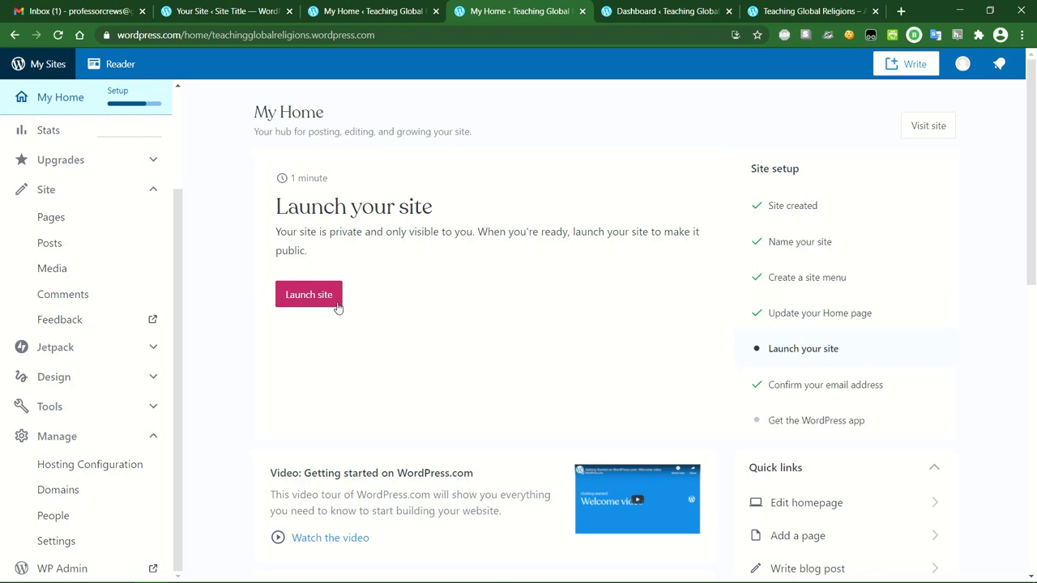
pyautogui.click(375, 8)
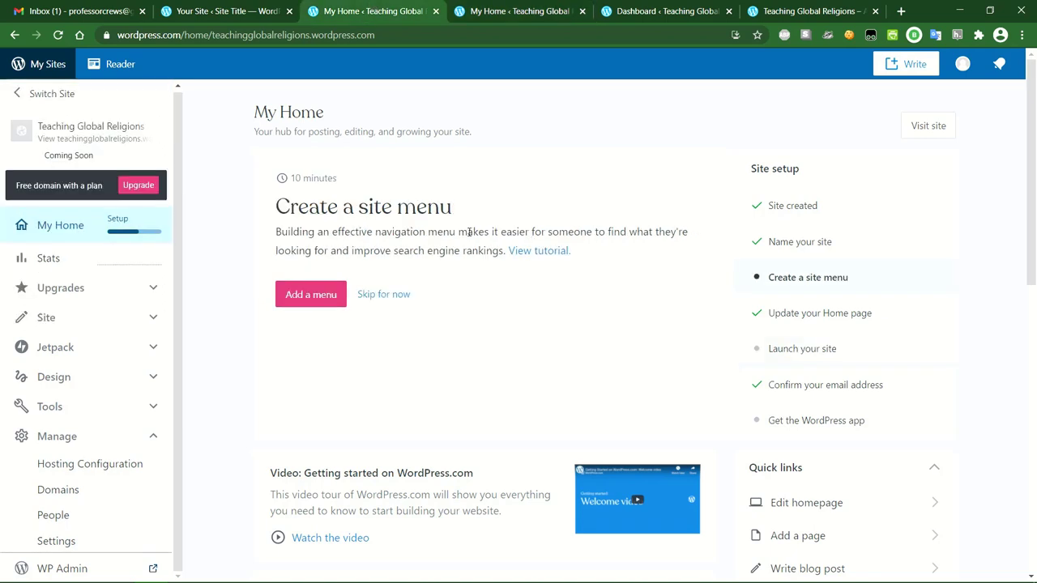
pyautogui.click(436, 11)
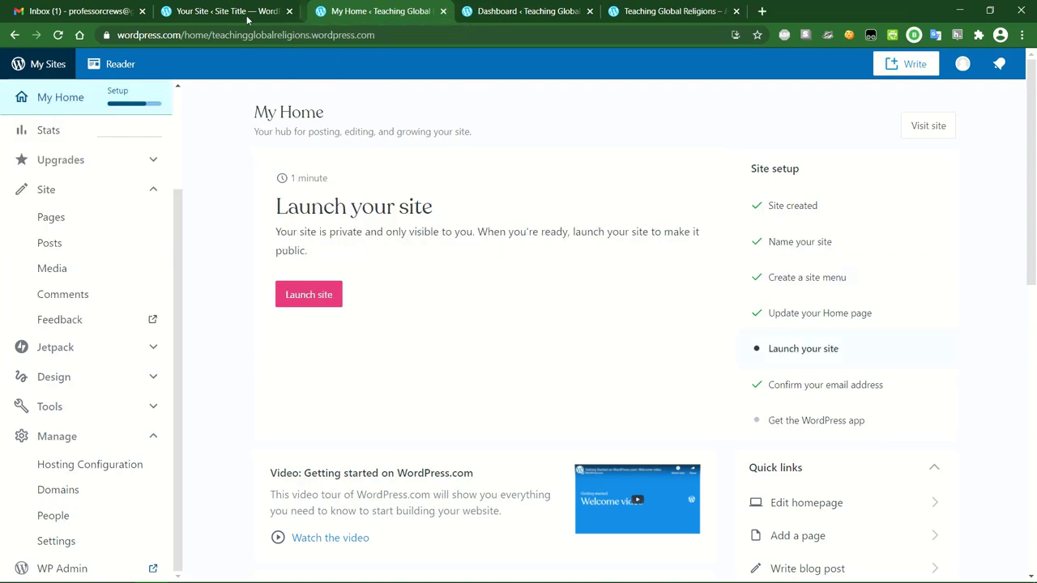
pyautogui.hotkey('ctrl', 'shift', 'Tab')
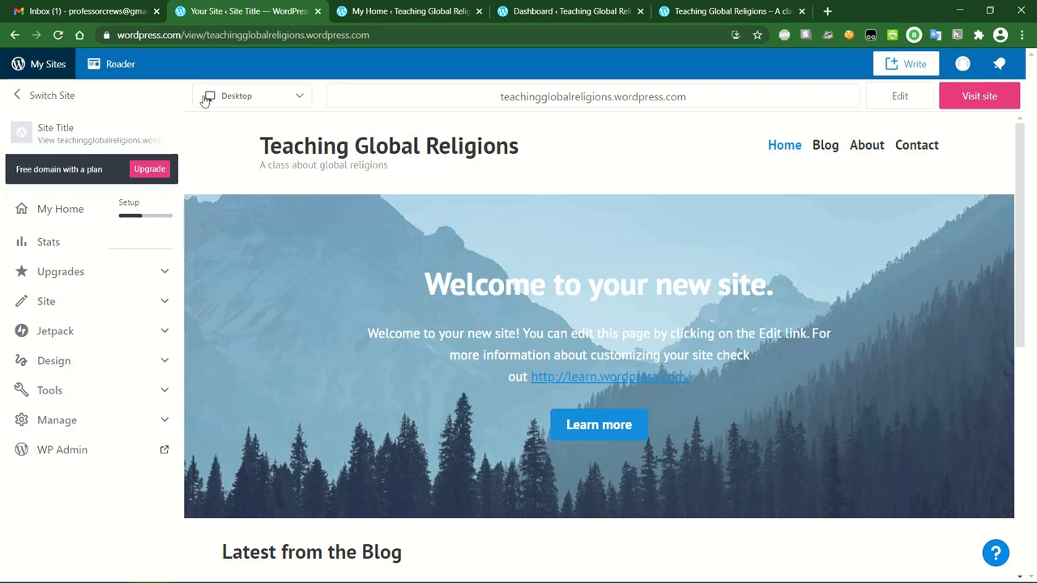
pyautogui.click(58, 35)
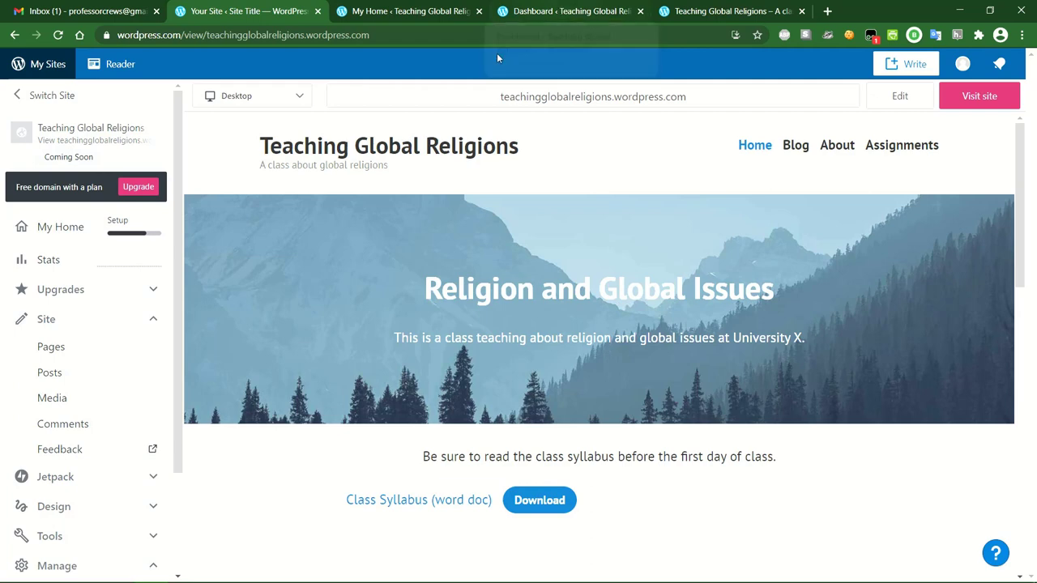
pyautogui.click(418, 11)
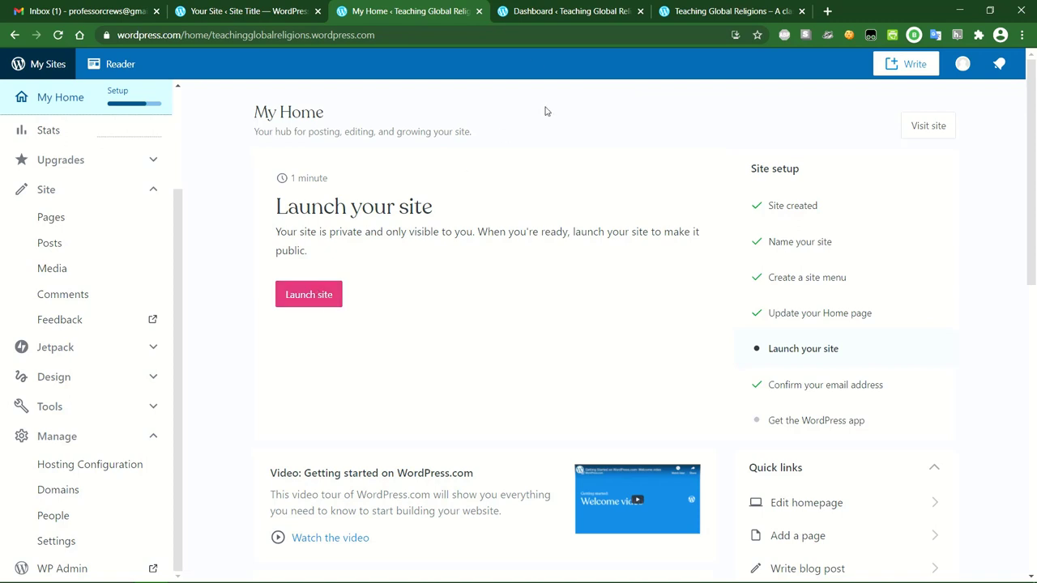
pyautogui.click(541, 14)
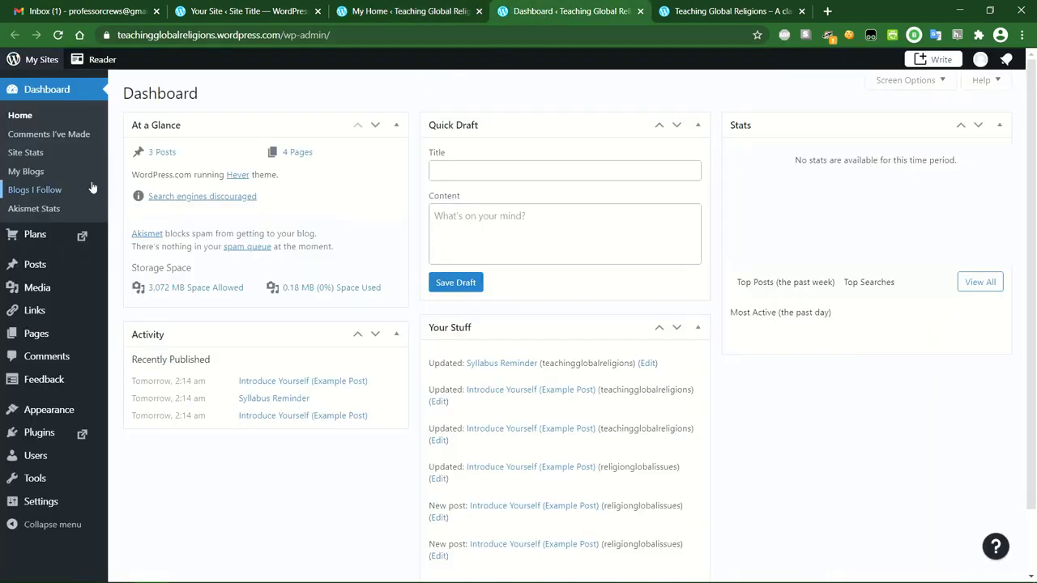
# Open the Introduce Yourself example post and retitle it 'Assignment #1'.
pyautogui.click(40, 267)
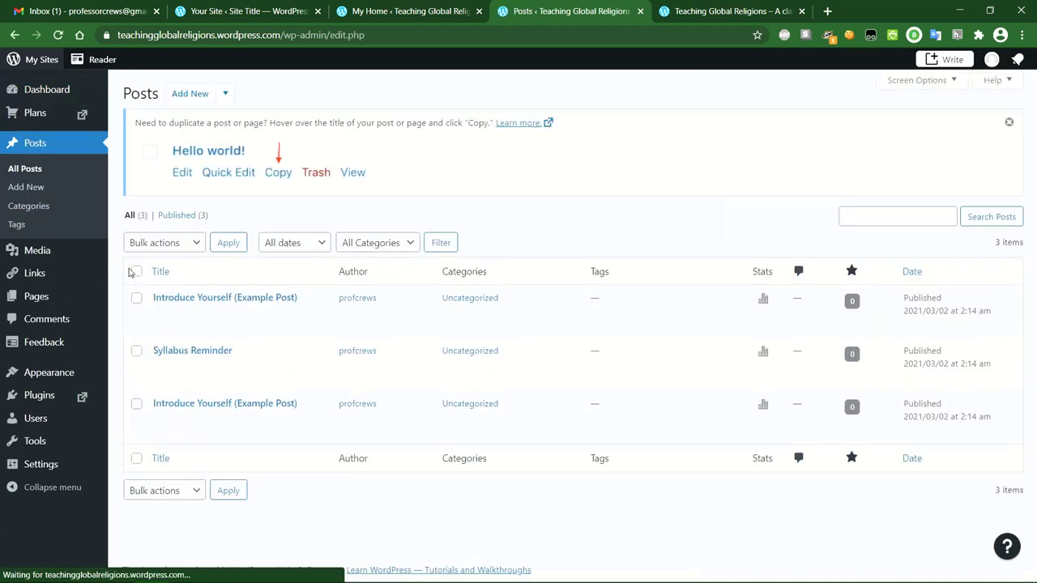
pyautogui.click(160, 419)
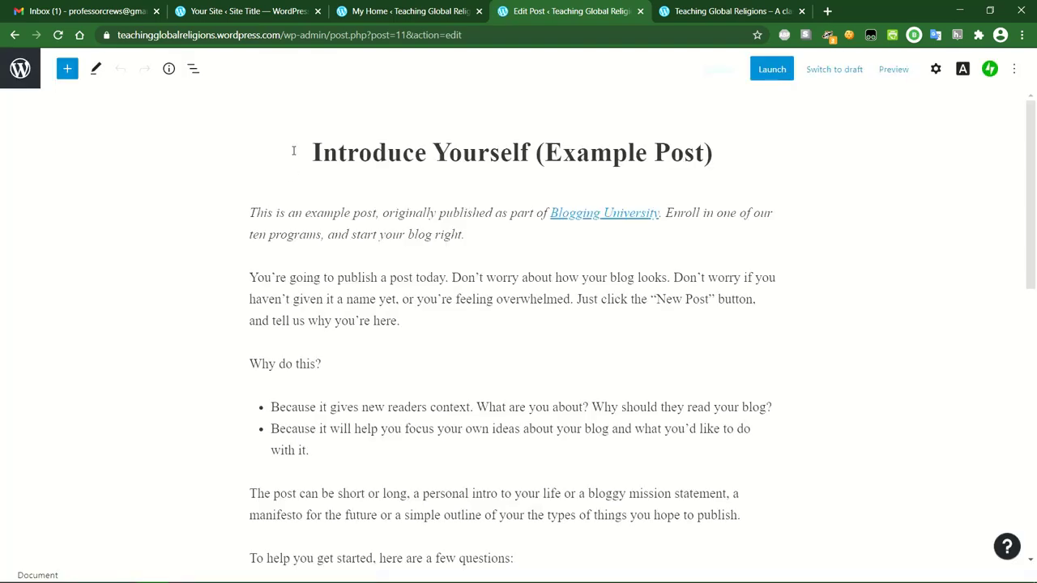
pyautogui.tripleClick(377, 154)
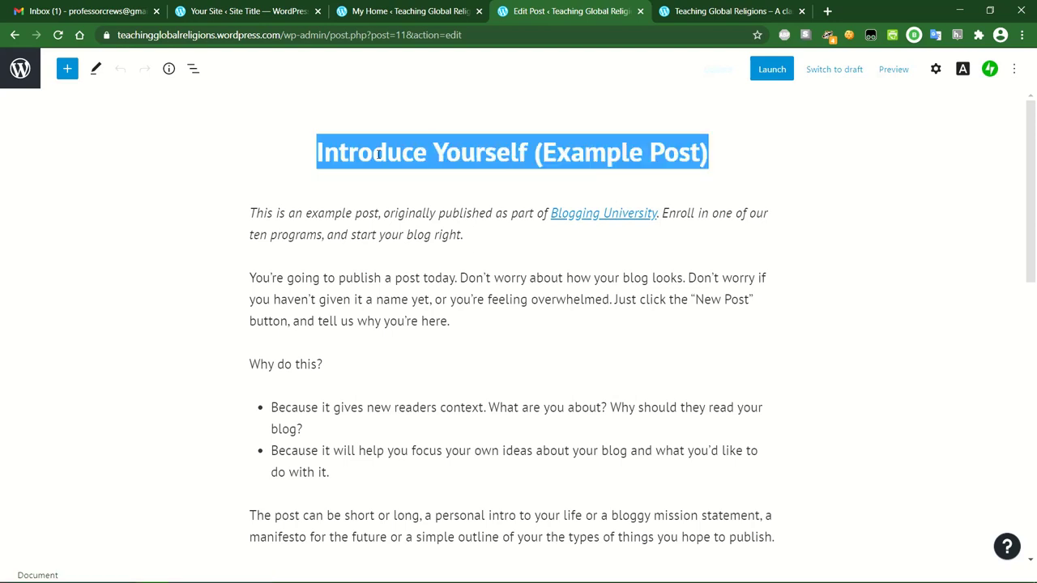
pyautogui.write('Assignment @')
pyautogui.press('BackSpace')
pyautogui.write('#1')
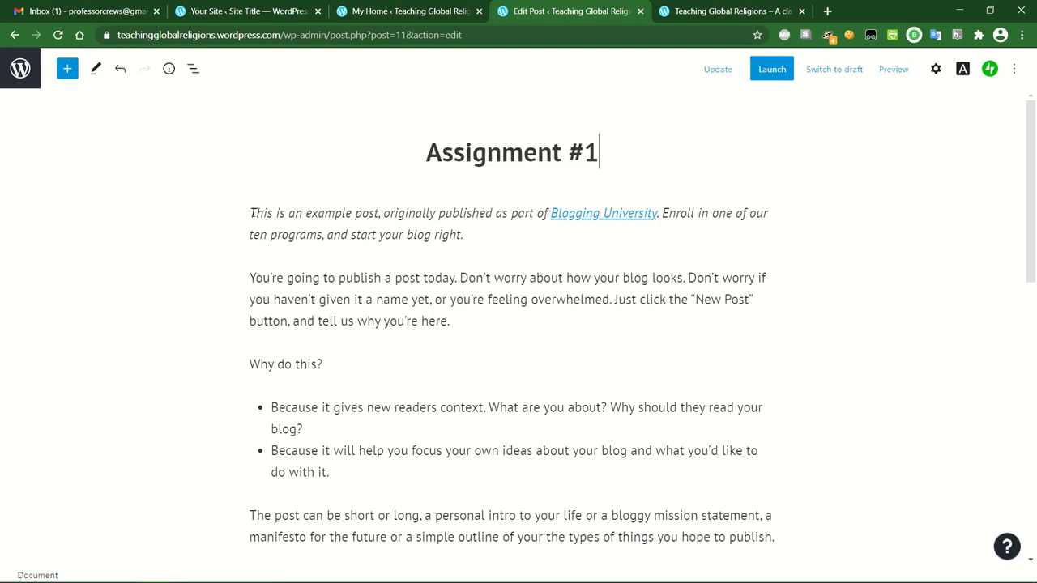
# Replace the sample body text with a paragraph about posting an introduction blog post and reviewing the syllabus.
pyautogui.click(386, 350)
pyautogui.scroll(-10, 386, 350)
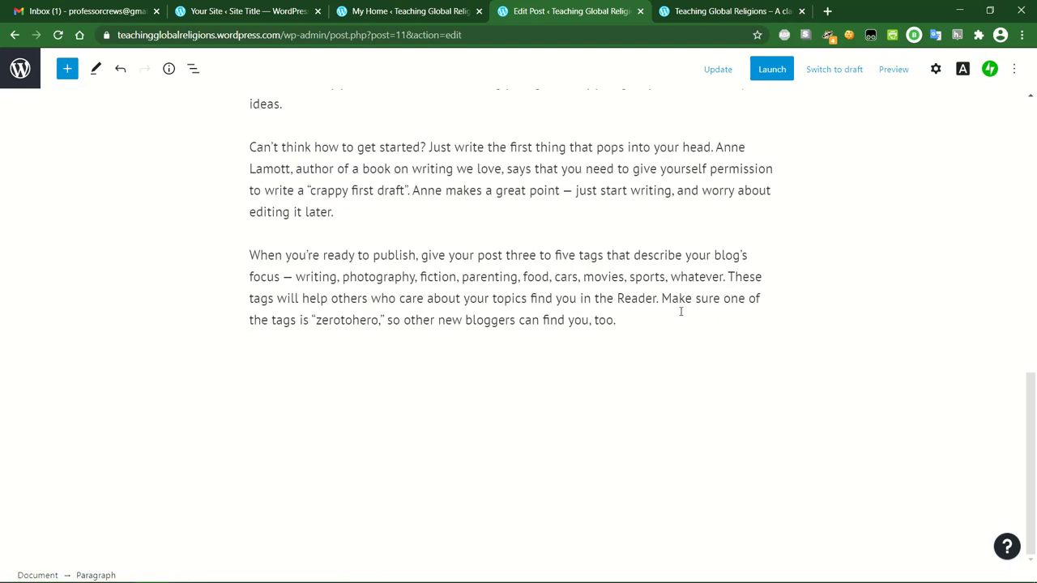
pyautogui.hotkey('ctrl', 'a')
pyautogui.hotkey('ctrl', 'a')
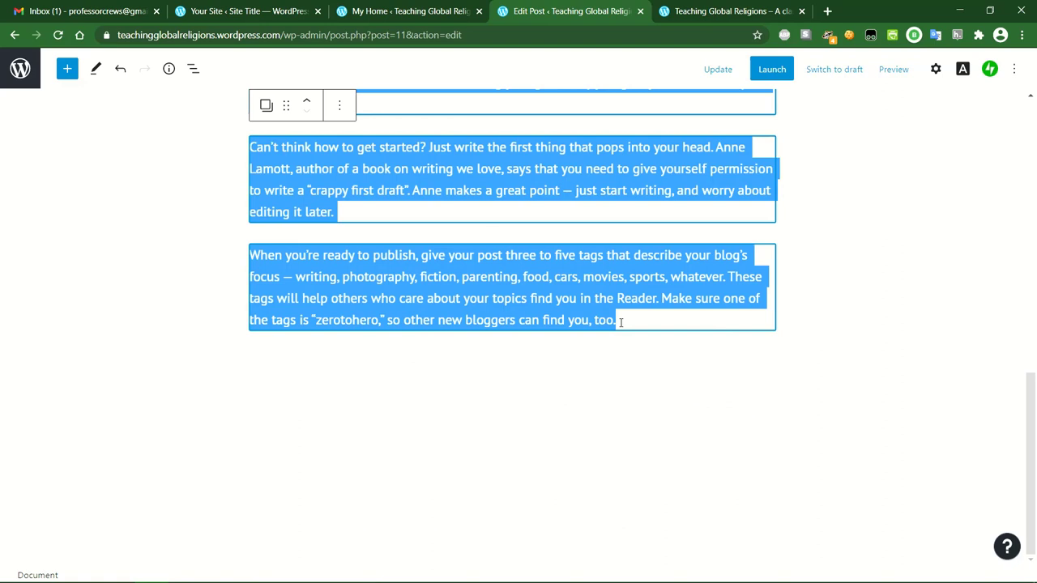
pyautogui.press('BackSpace')
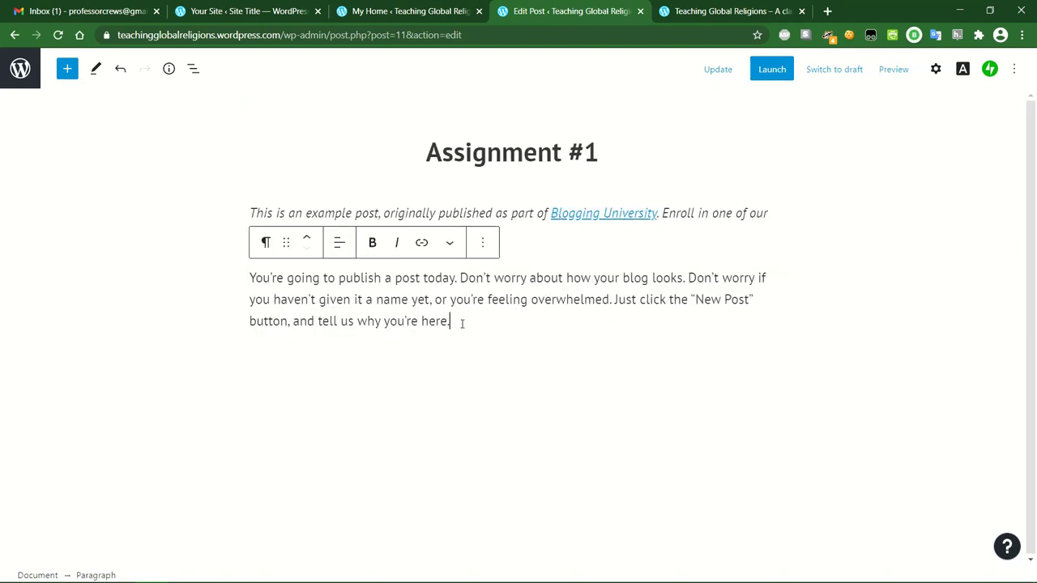
pyautogui.moveTo(464, 327); pyautogui.dragTo(241, 221)
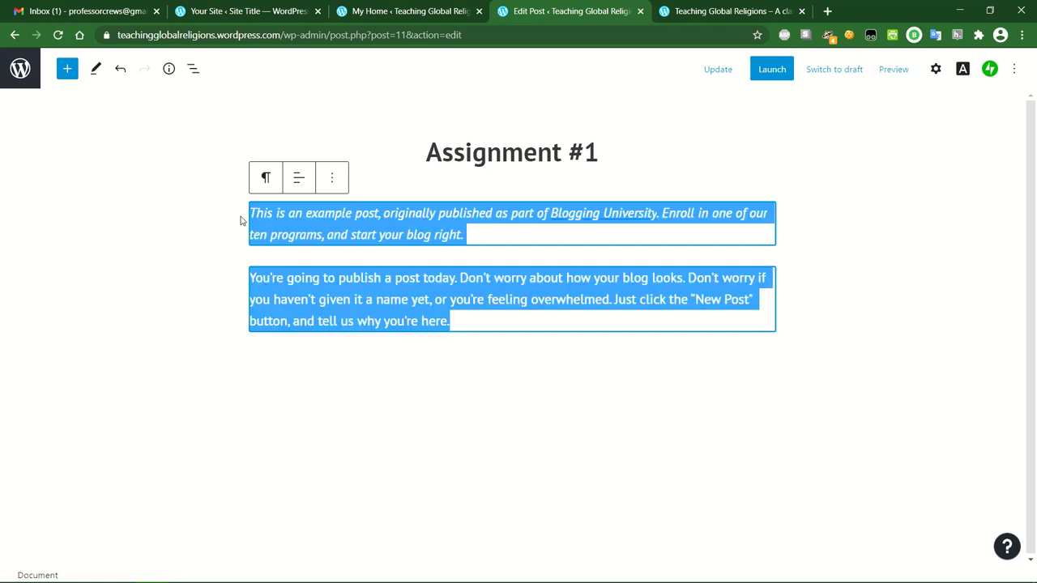
pyautogui.press('BackSpace')
pyautogui.write('Your first class assignment is to ')
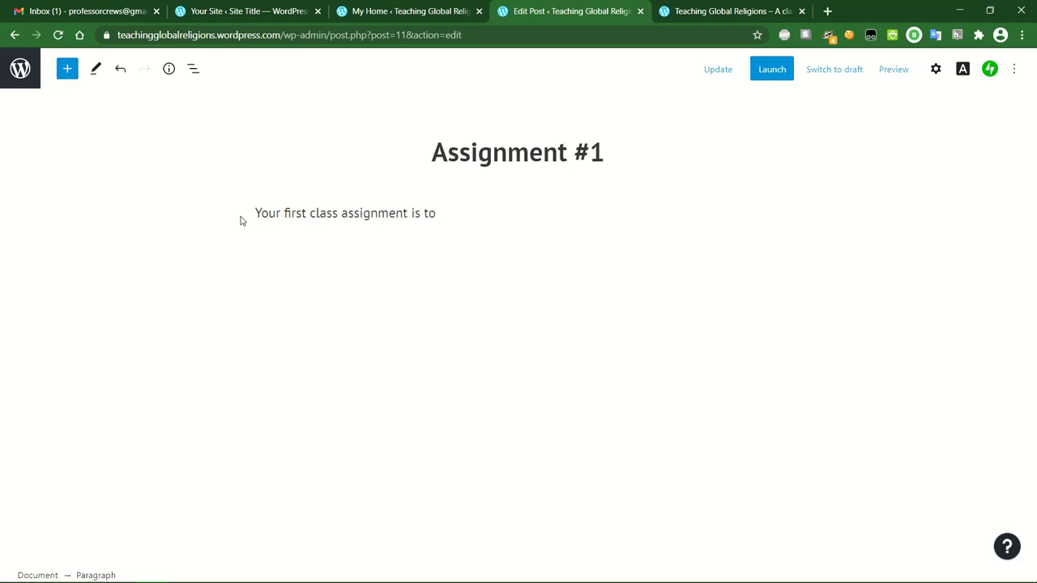
pyautogui.write('post your introduction')
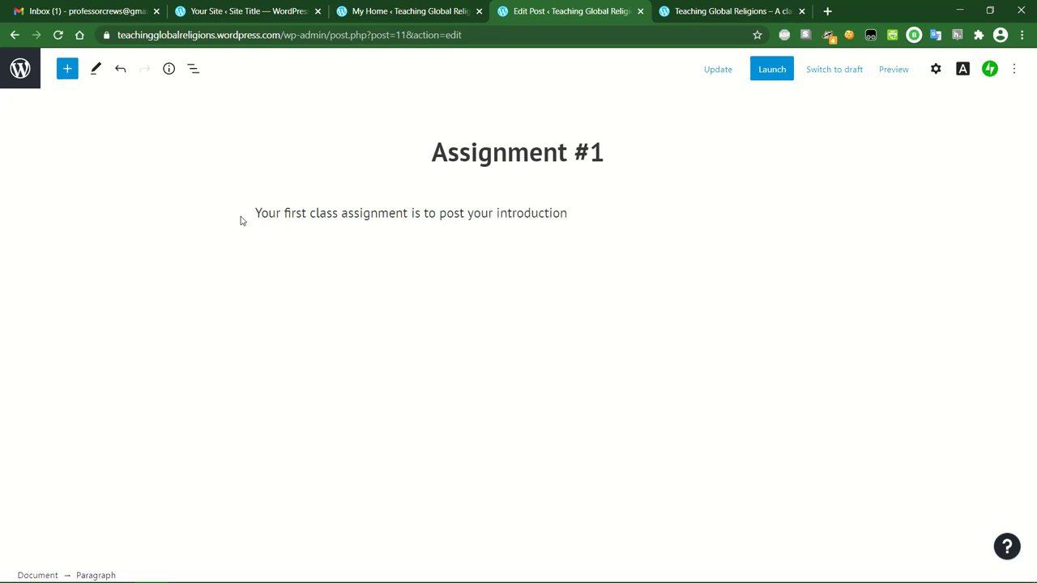
pyautogui.write('blog post on our class website')
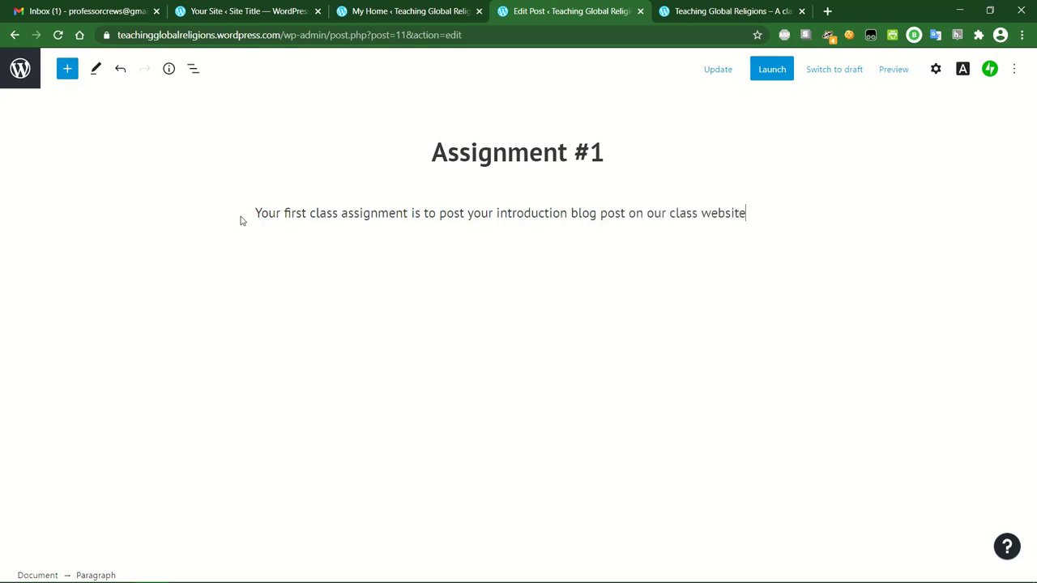
pyautogui.write(' and to review the cla')
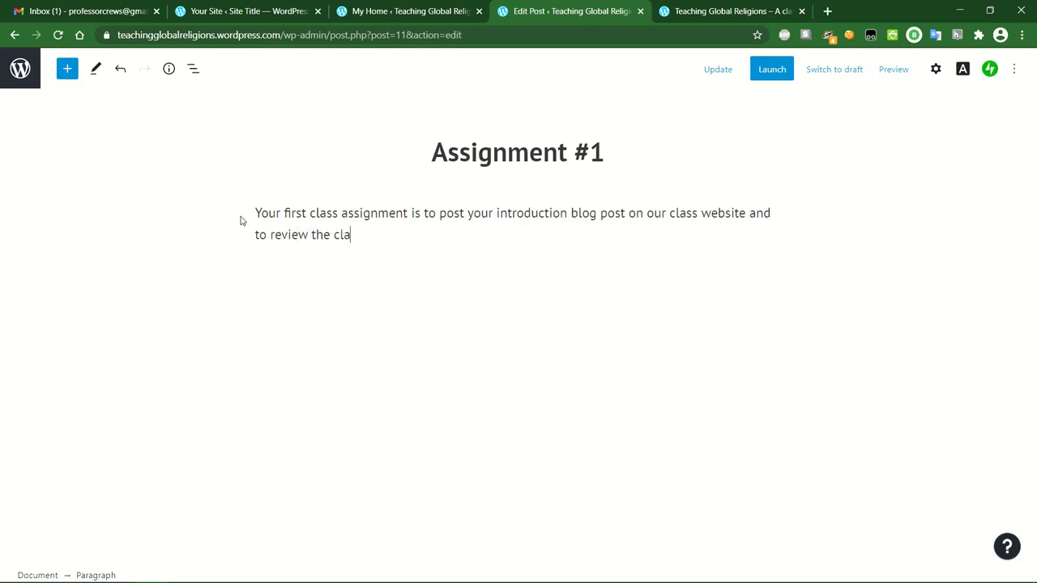
pyautogui.write('ss syllabus')
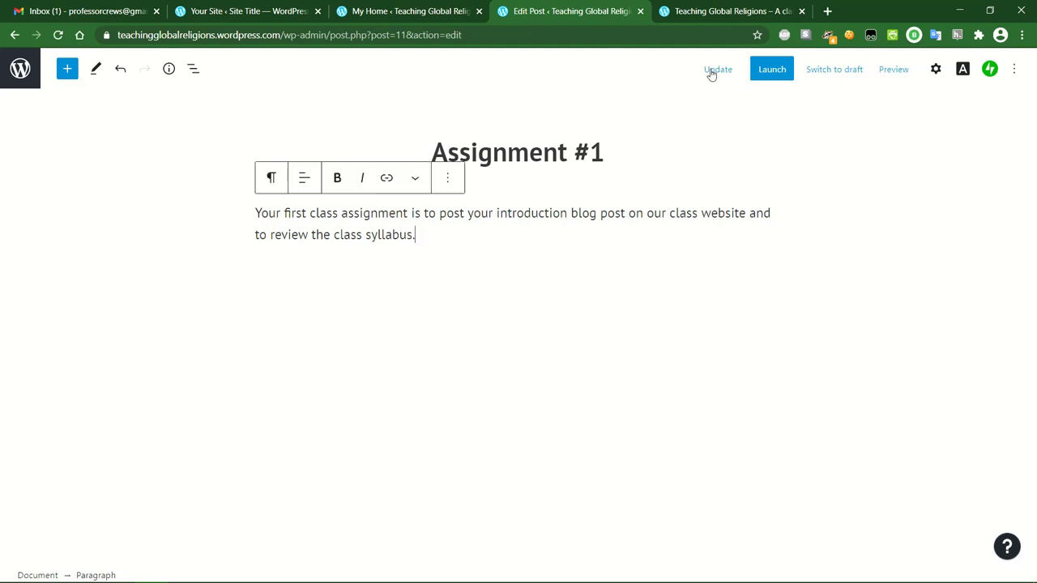
pyautogui.write('.')
pyautogui.press('Return')
# Add a sentence about Assignment #1 details, linking 'Assignments page' to the Assignments page.
pyautogui.write('You can find all the details about Assignment #1 on the ')
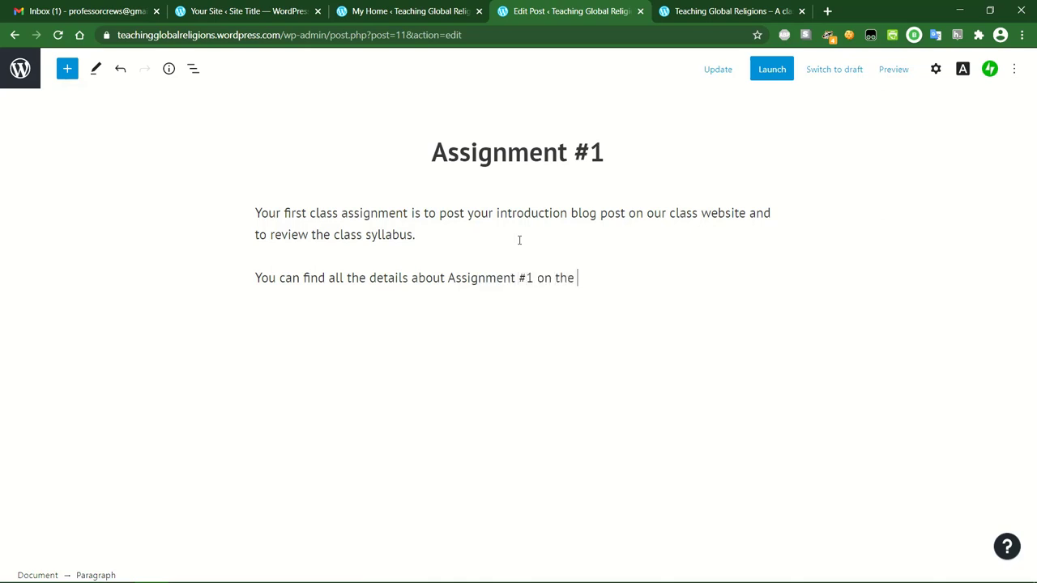
pyautogui.write('Assignments page of this website.')
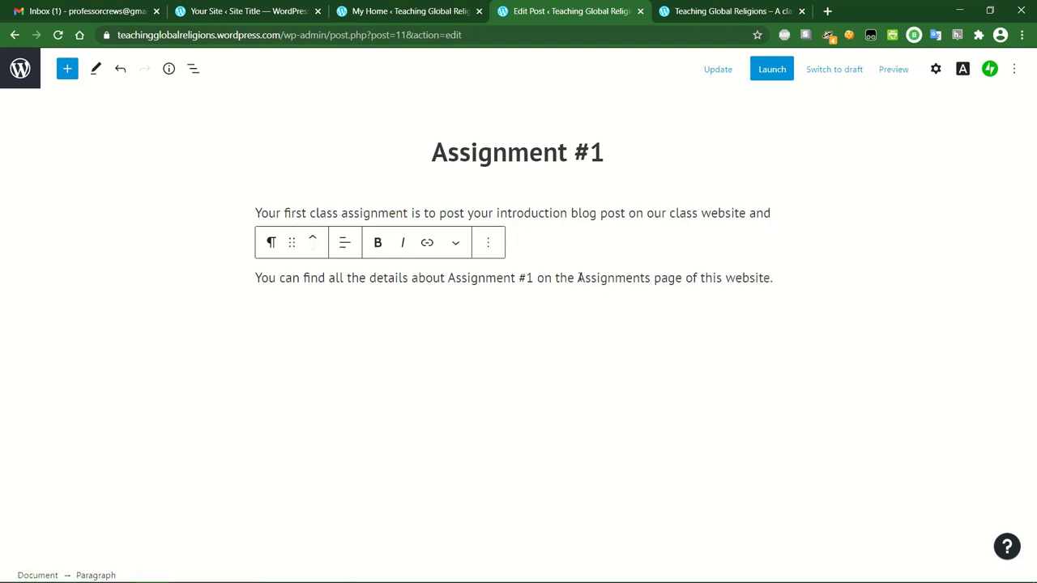
pyautogui.moveTo(577, 278); pyautogui.dragTo(684, 278)
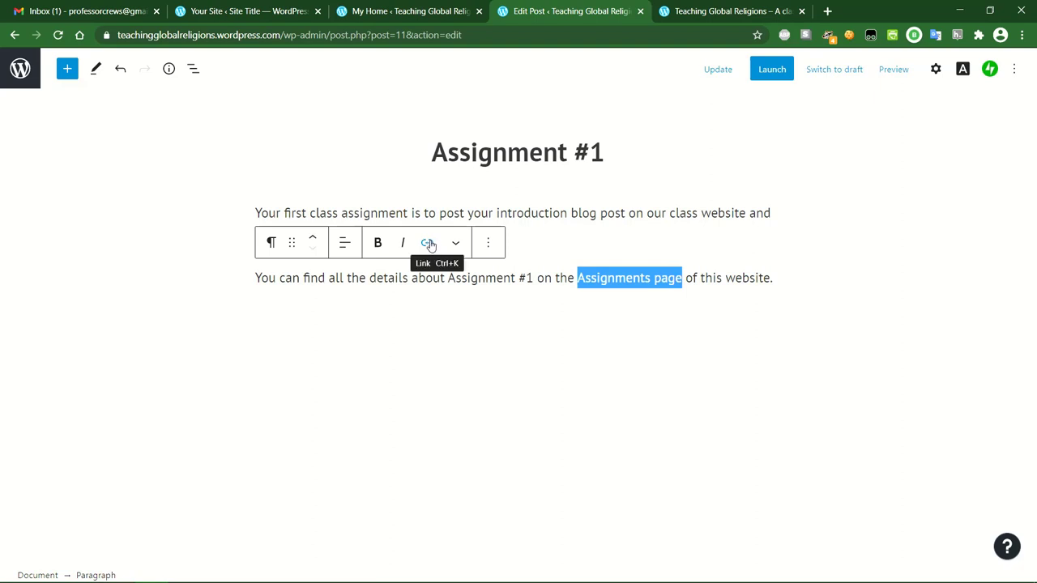
pyautogui.click(429, 243)
pyautogui.write('assign')
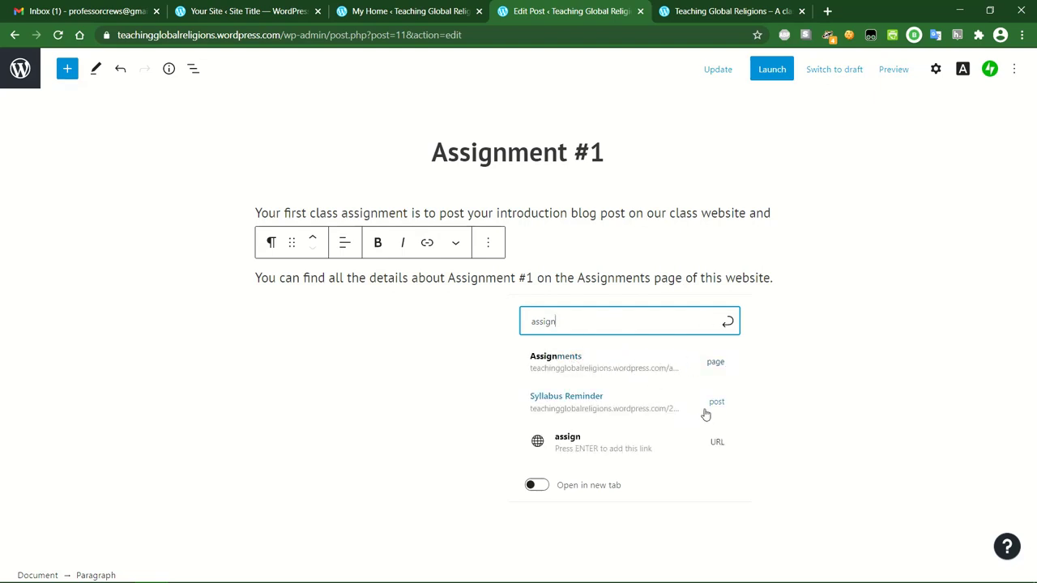
pyautogui.click(581, 366)
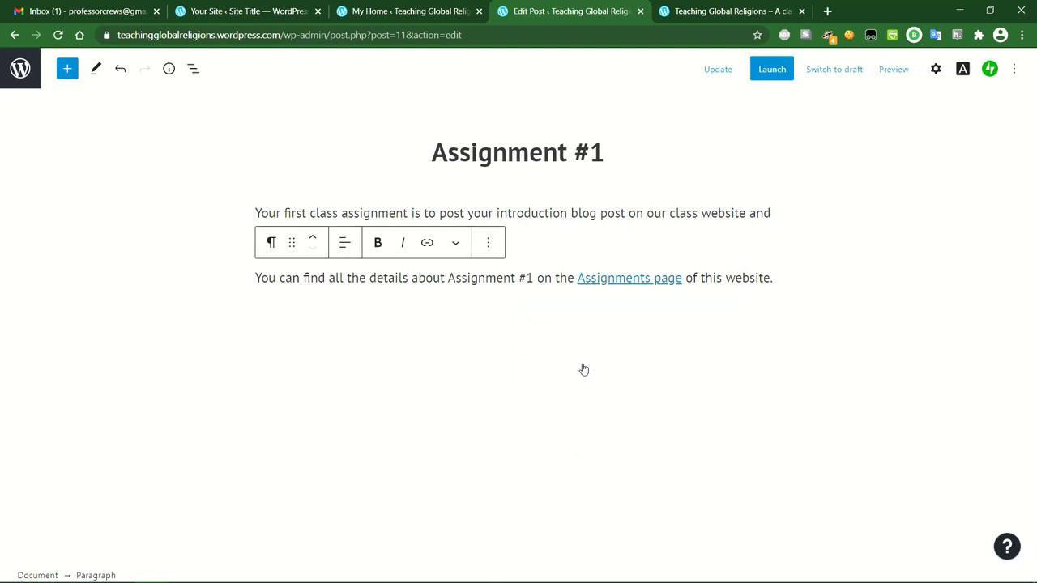
# Update the post and view it live on the site.
pyautogui.click(727, 72)
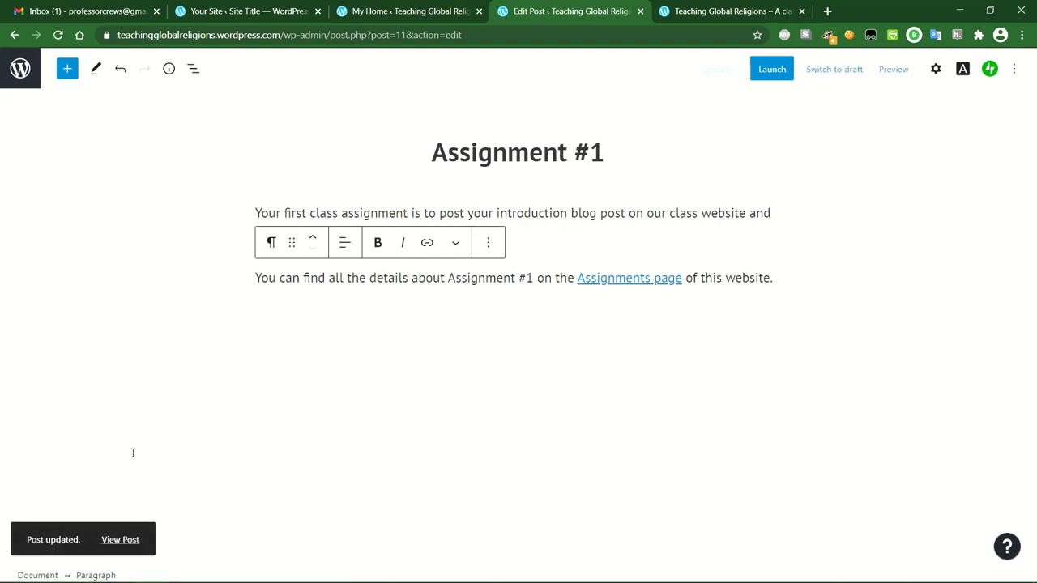
pyautogui.click(38, 575)
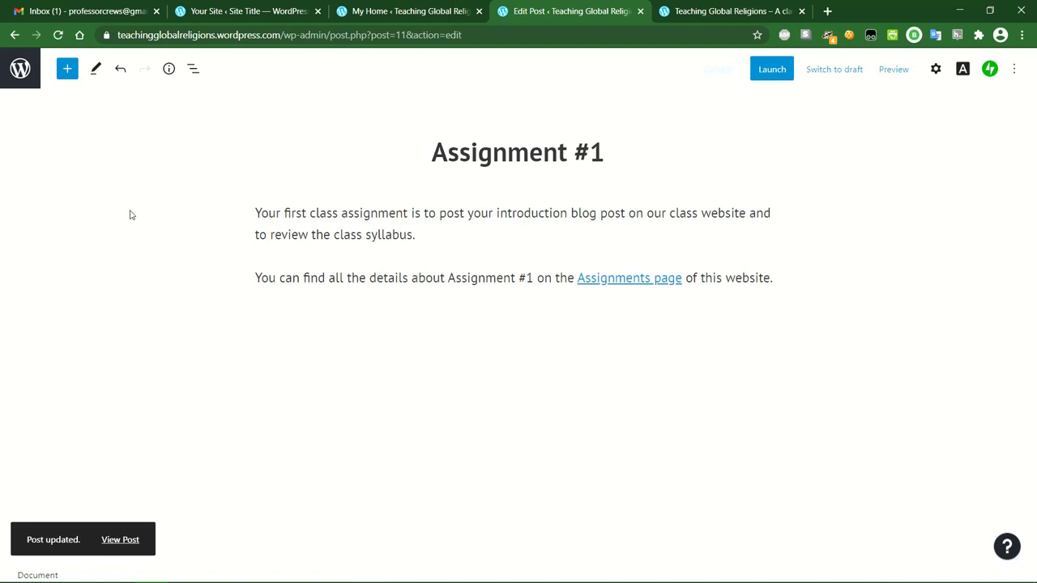
pyautogui.click(117, 538)
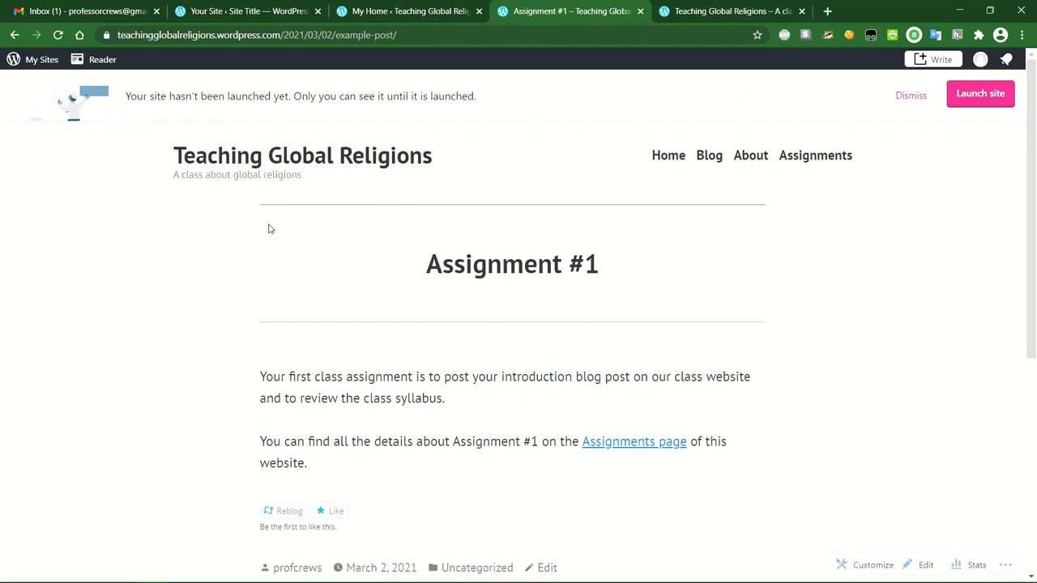
# Check that Assignment #1 appears under Latest from the Blog on the home page.
pyautogui.click(673, 158)
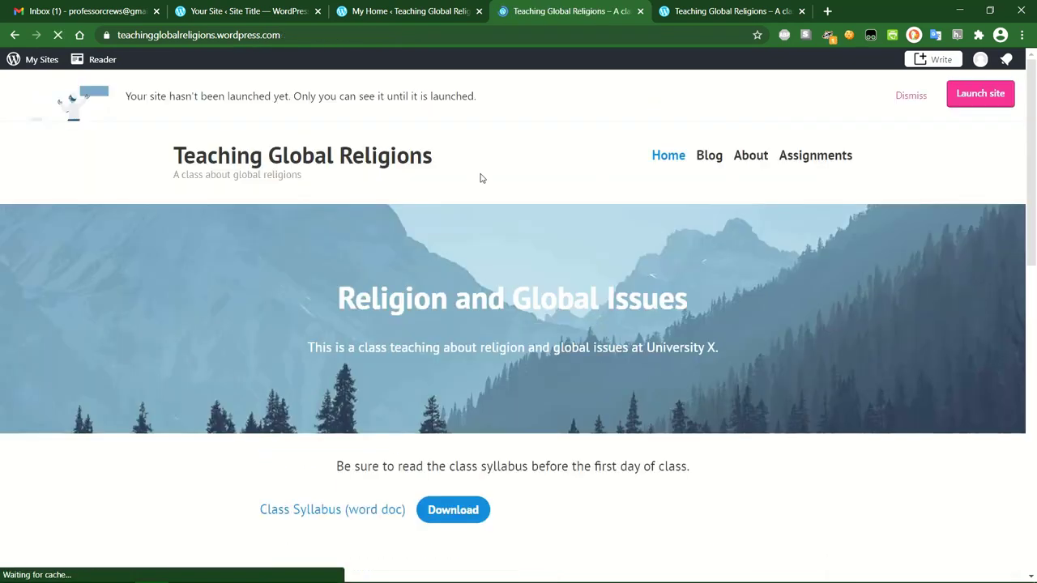
pyautogui.scroll(-6, 531, 169)
pyautogui.scroll(-3, 532, 169)
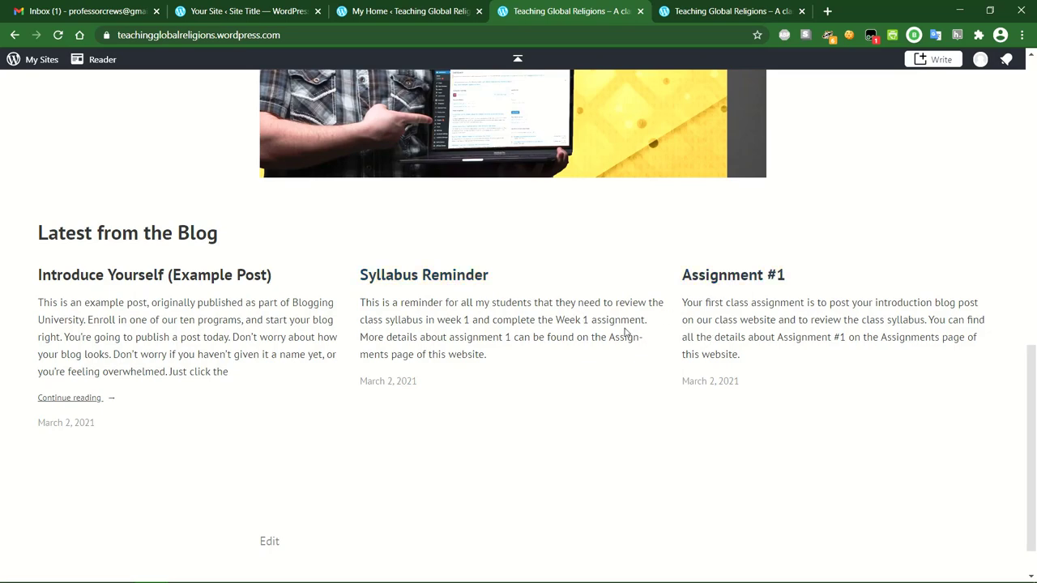
pyautogui.scroll(9, 625, 332)
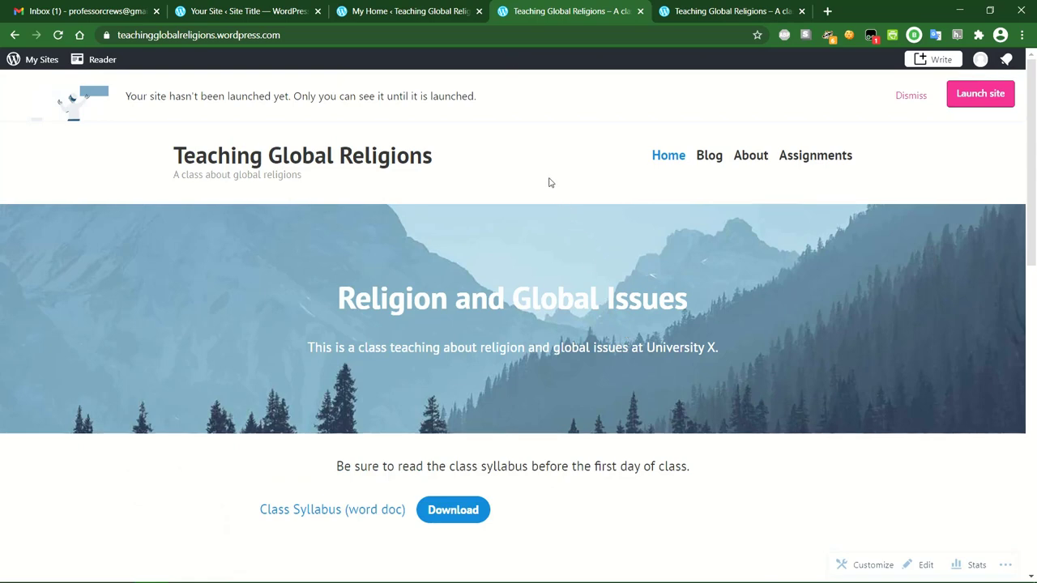
# Launch the site on the free plan, keeping the teachingglobalreligions.wordpress.com address.
pyautogui.click(965, 96)
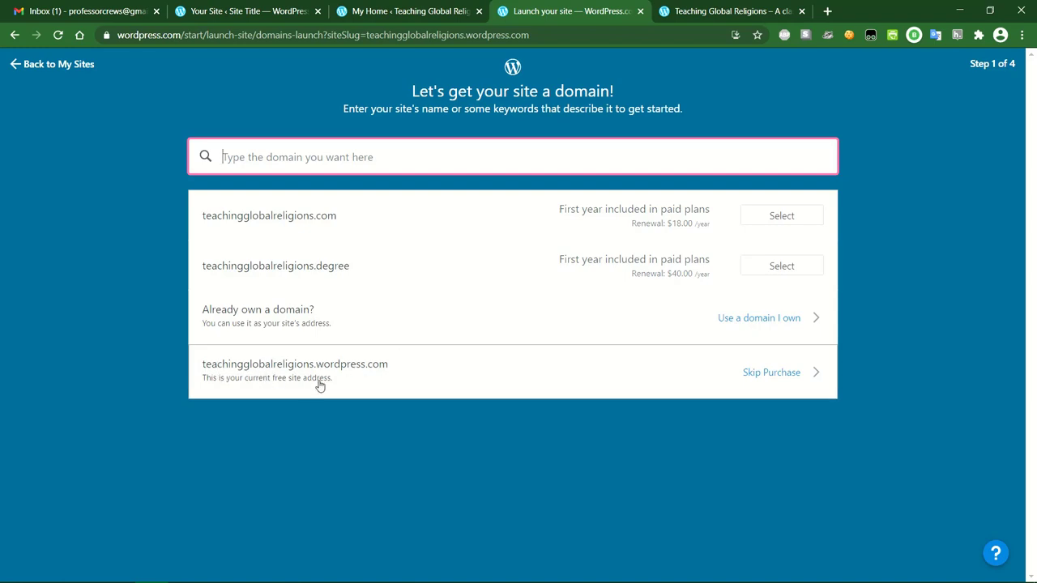
pyautogui.click(778, 377)
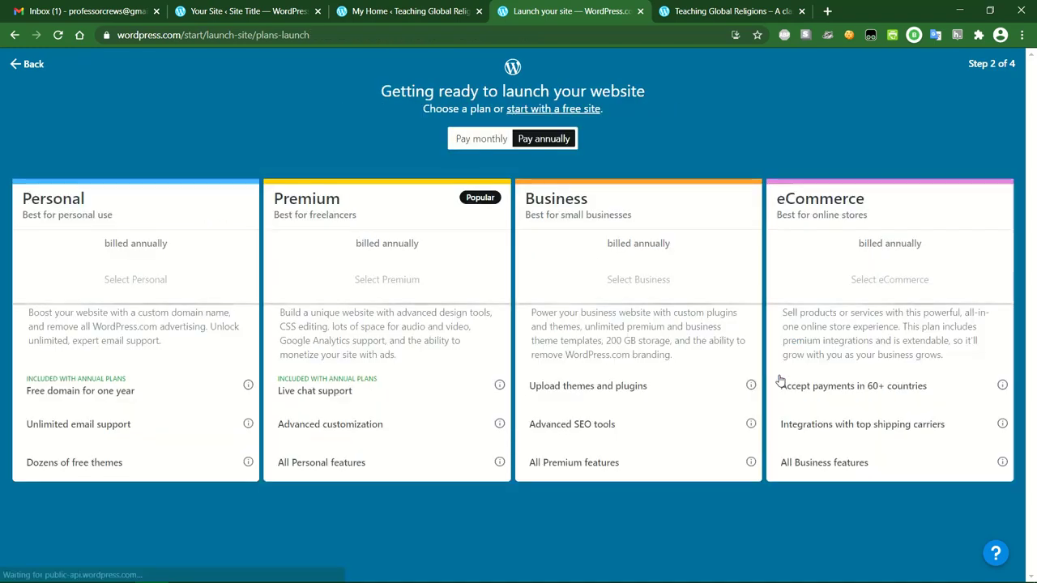
pyautogui.click(571, 110)
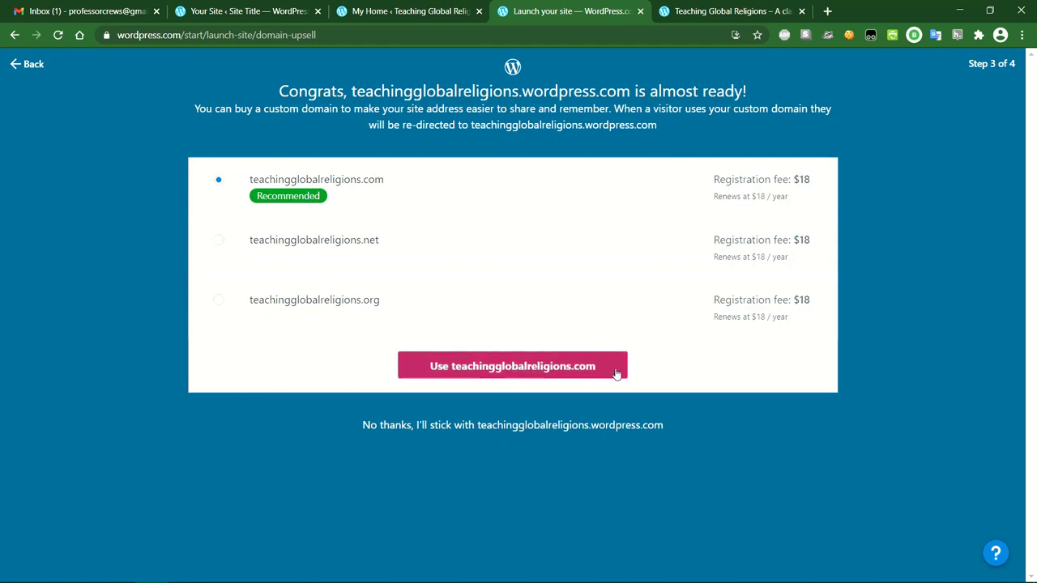
pyautogui.click(523, 429)
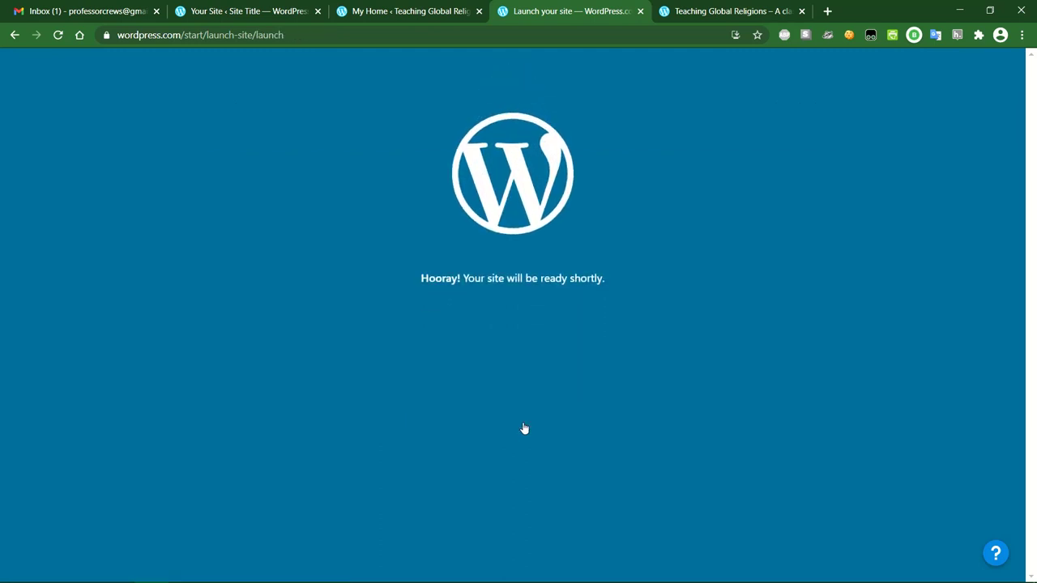